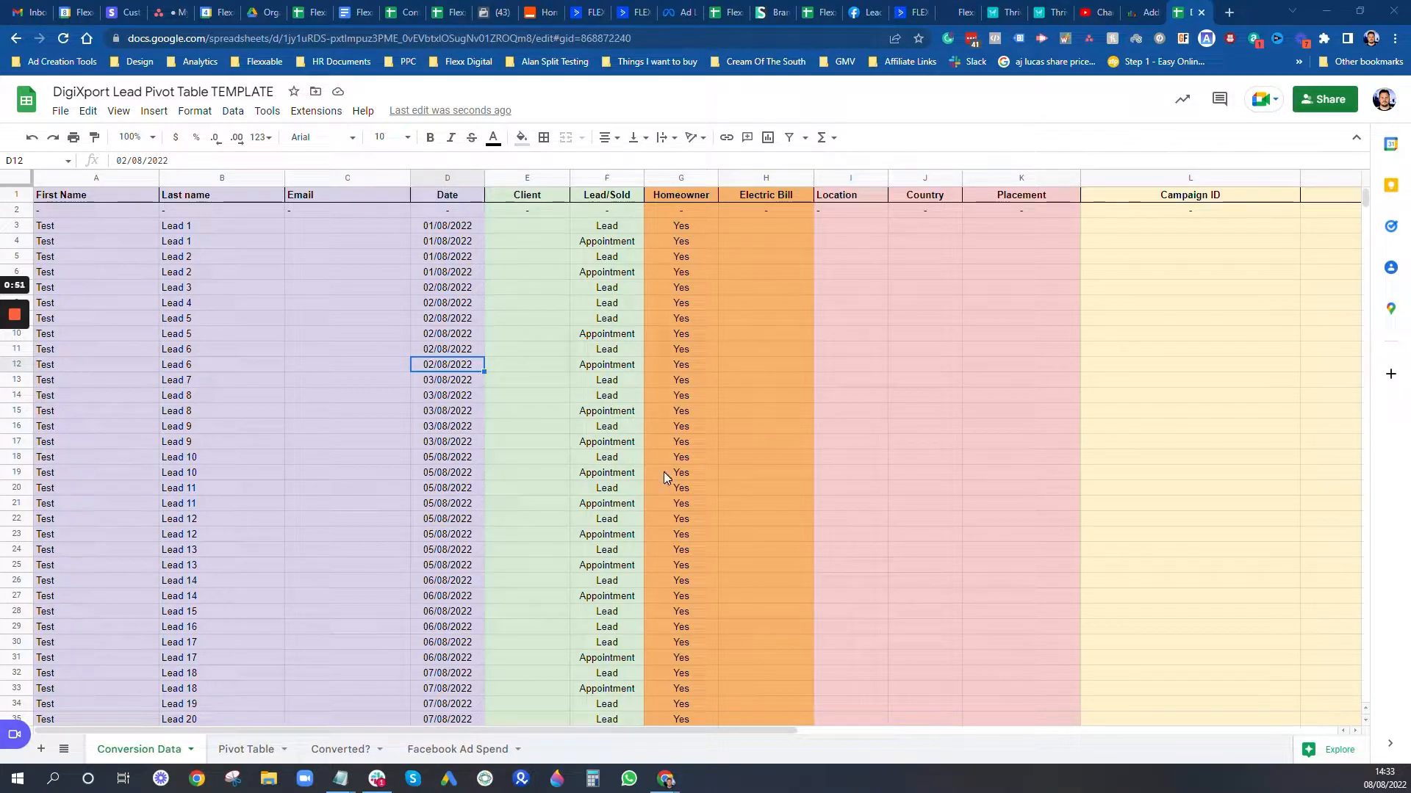
Step: Inspect the first lead's row, moving across its name cells and out to the row's far end
left_click(153, 229)
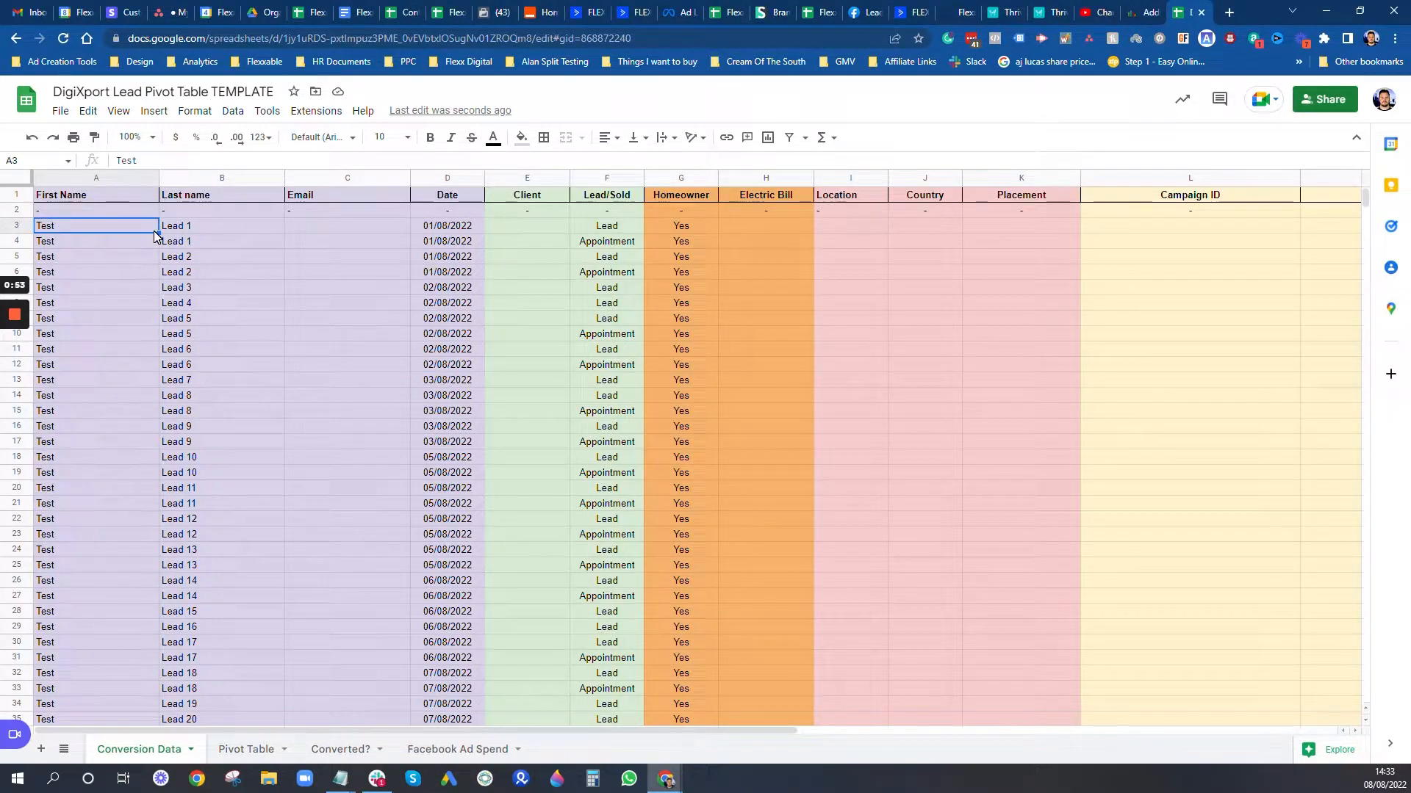
key("Right")
key("Right")
key("Right")
key("Right")
key("Right")
key("Right")
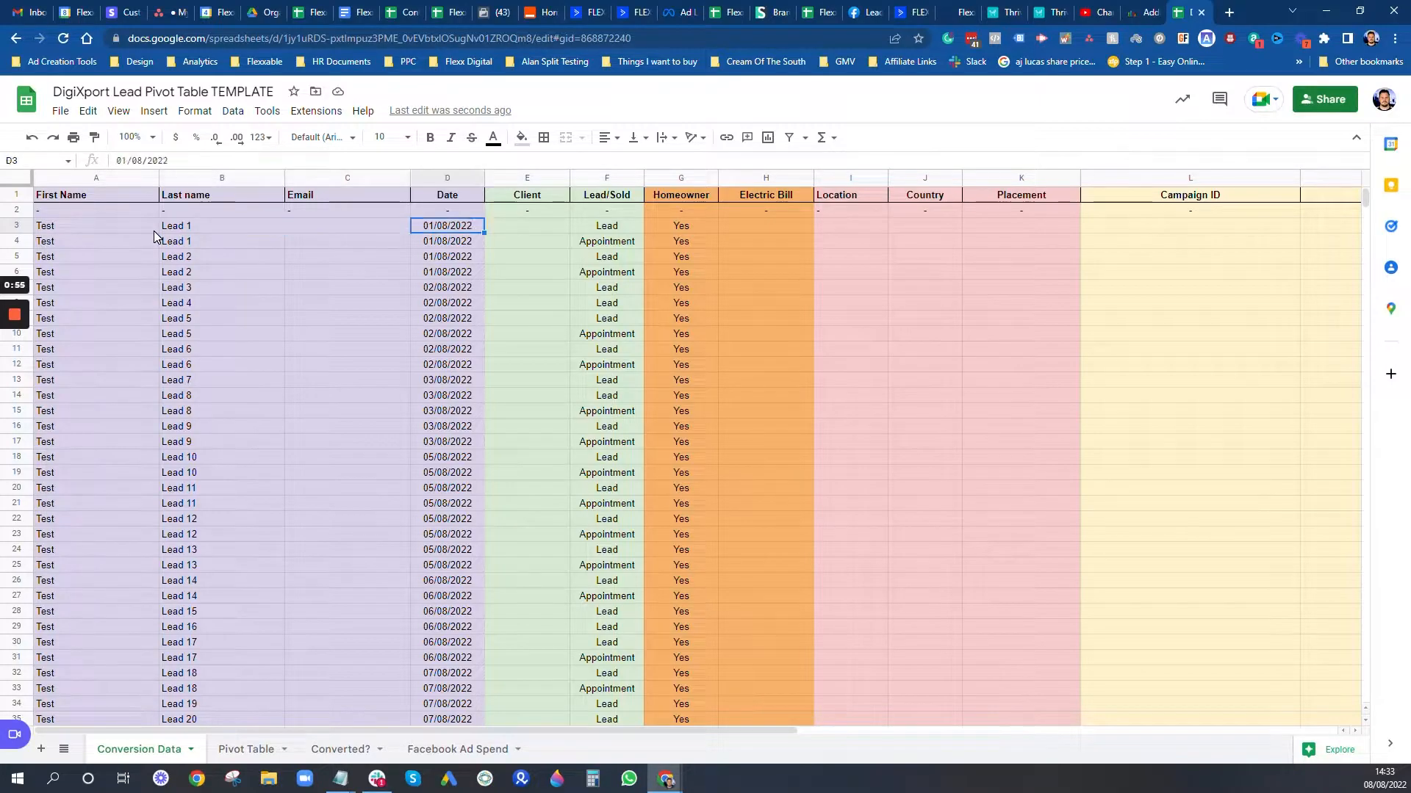
key("Right")
key("Right")
key("Right")
key("Right")
key("Right")
key("Right")
key("Right")
key("Right")
key("Right")
key("Right")
key("Right")
key("Right")
key("Right")
key("Right")
key("Right")
key("Right")
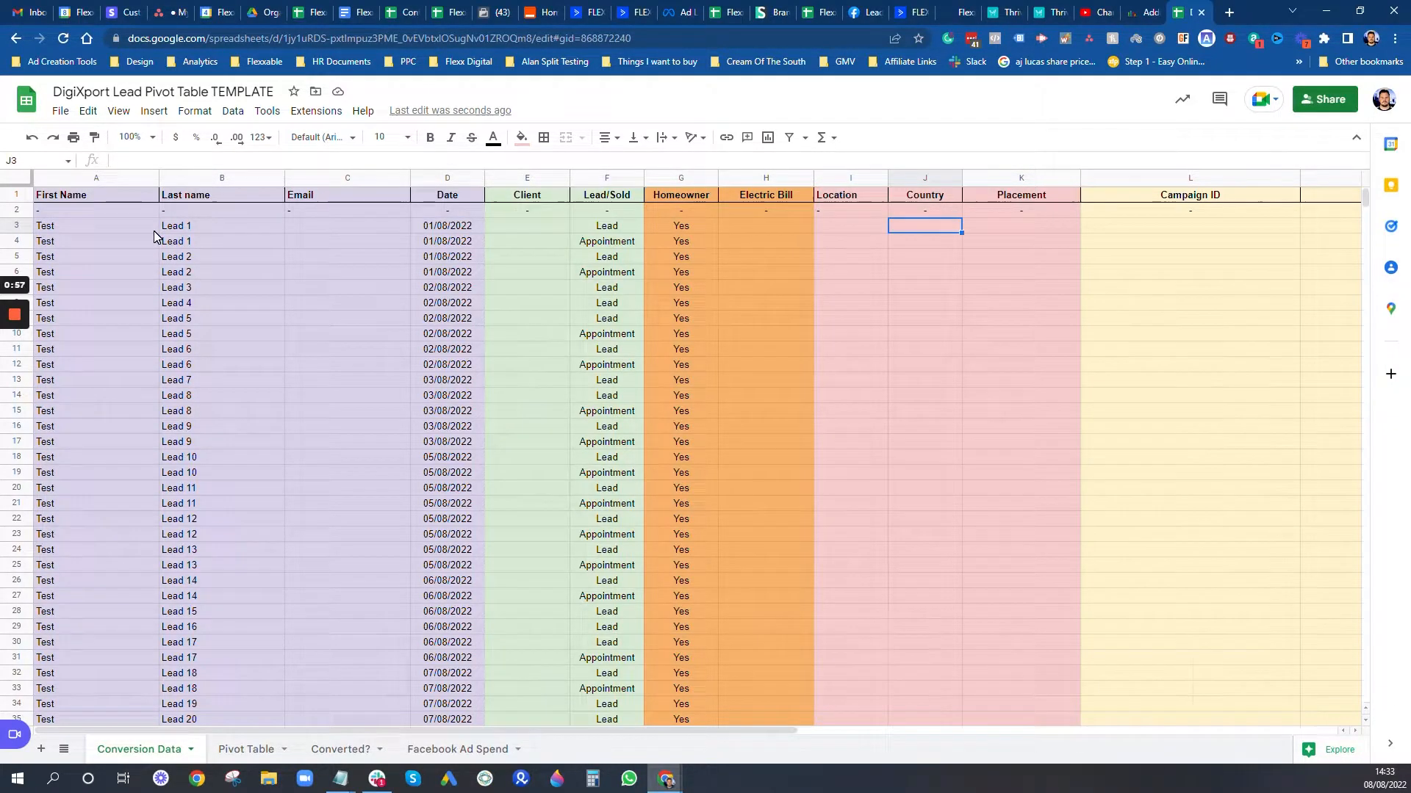
key("Left")
key("Left")
key("Left")
key("Left")
key("Left")
key("Left")
key("Left")
key("Left")
key("Left")
key("Left")
key("Left")
key("Left")
key("Left")
key("Left")
key("Left")
key("Left")
key("Left")
key("Left")
key("Left")
key("Left")
key("Left")
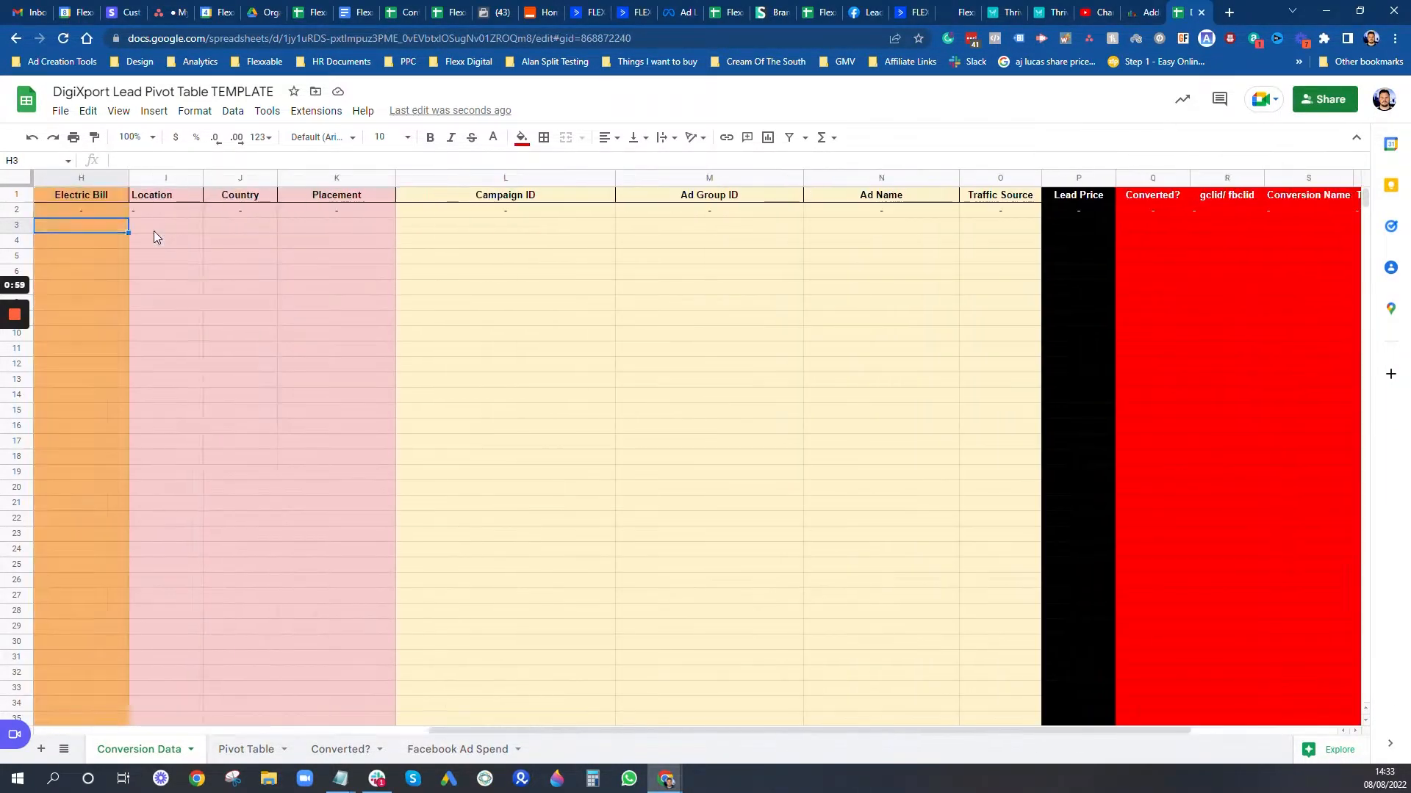
key("Right")
key("Right")
key("Right")
key("Right")
key("Right")
key("Right")
key("Right")
key("Right")
key("Right")
key("Right")
key("Right")
key("Right")
key("Right")
key("Right")
key("Right")
key("Right")
key("Right")
key("Right")
key("Right")
key("Right")
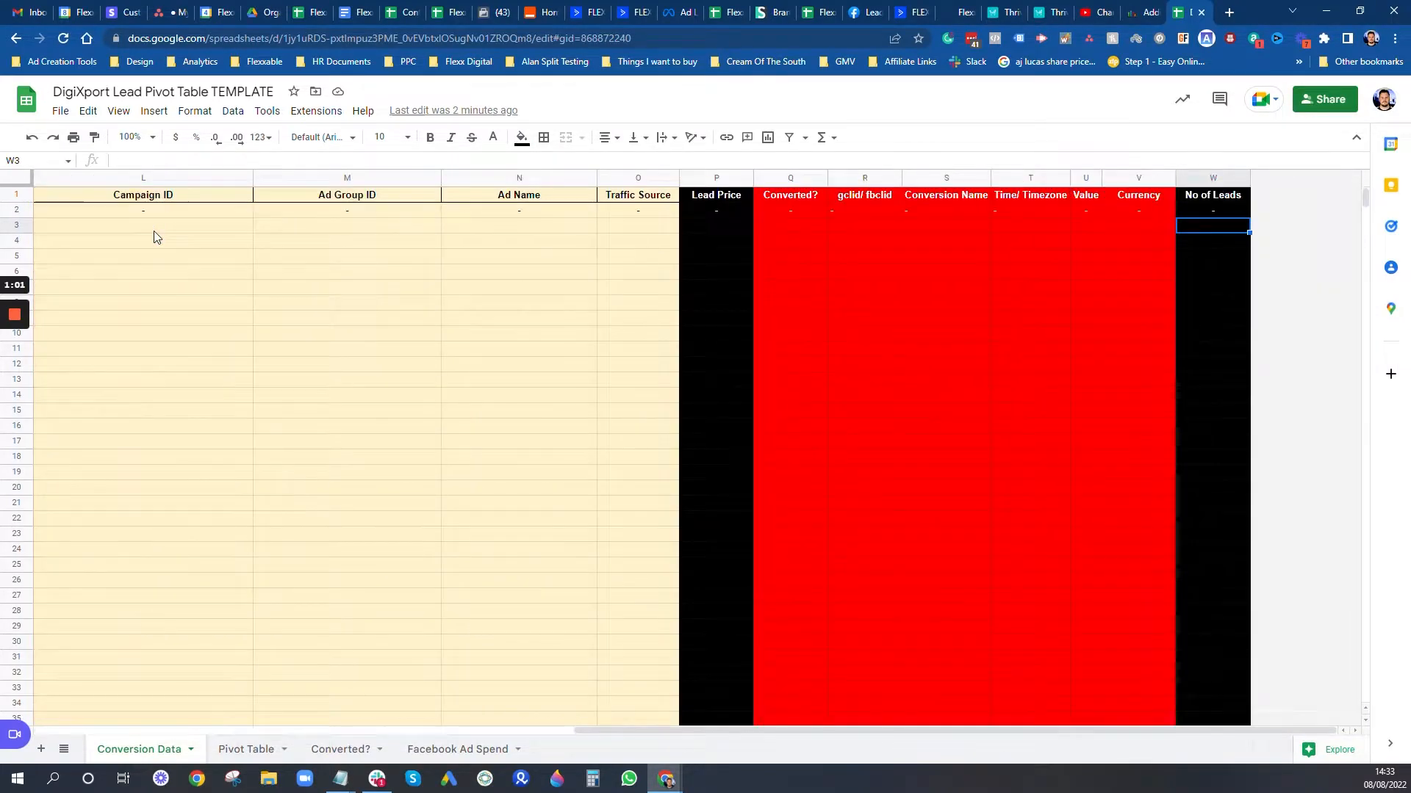
key("Left")
key("Left")
key("Left")
key("Left")
key("Left")
key("Left")
key("Left")
key("Left")
key("Left")
key("Left")
key("Left")
key("Left")
key("Left")
key("Left")
key("Left")
key("Left")
key("Left")
key("Left")
key("Left")
key("Left")
key("Left")
key("Left")
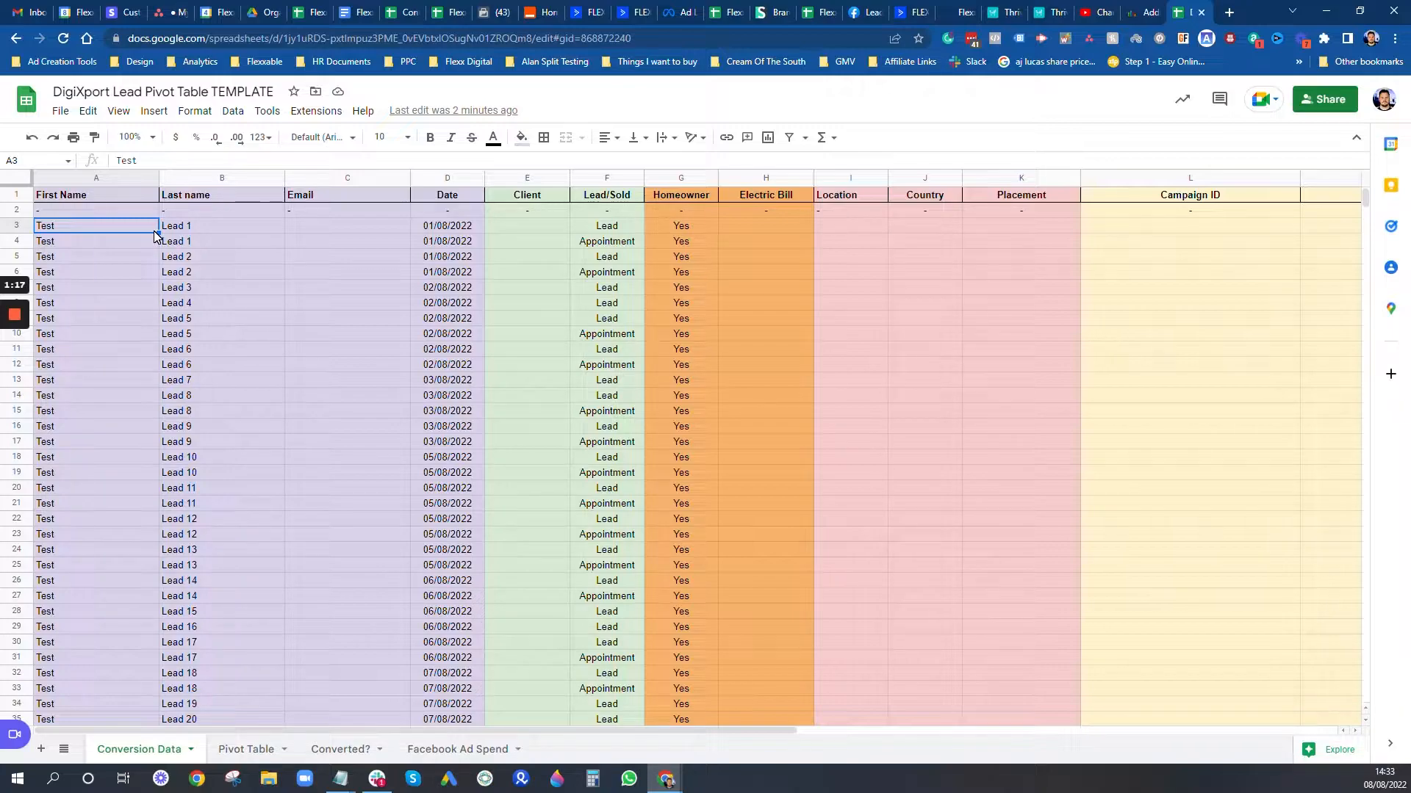
key("Right")
key("Right")
key("Down")
key("Left")
key("Left")
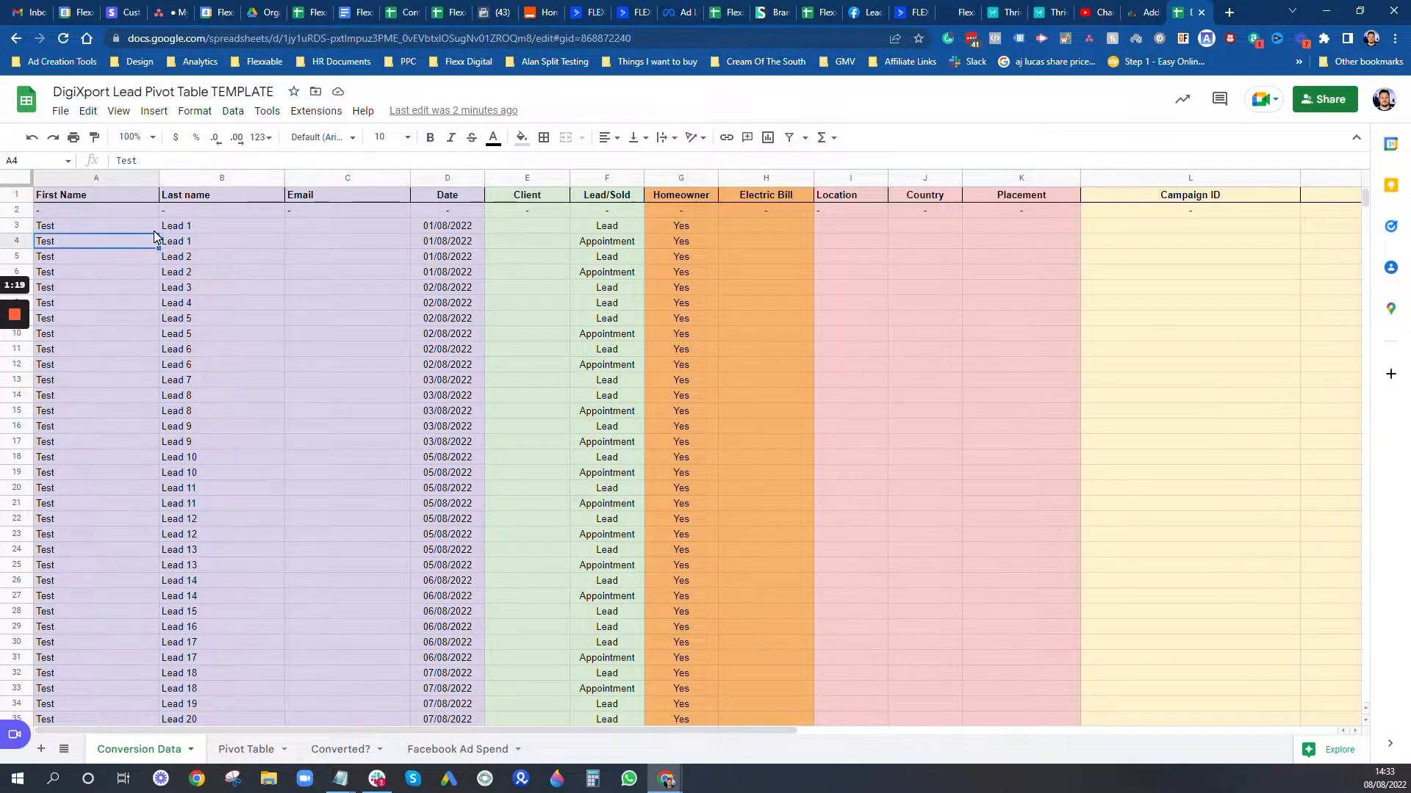
key("Up")
key("Right")
key("Right")
key("Right")
key("Right")
key("Right")
key("Right")
Step: Compare the Lead/Sold and Appointment statuses down the leads column
key("Left")
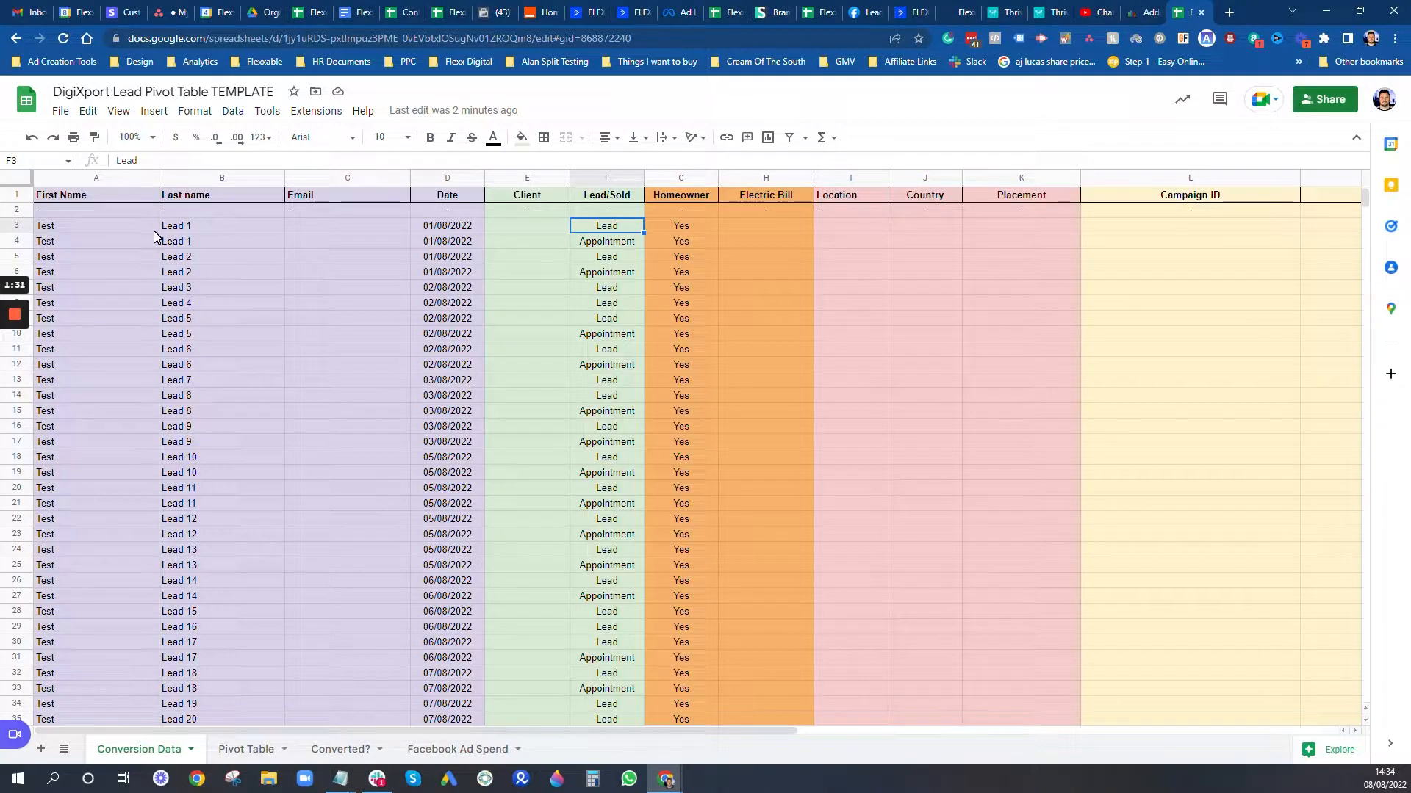
key("Down")
key("Up")
key("Down")
key("Up")
key("Down")
key("Up")
key("Down")
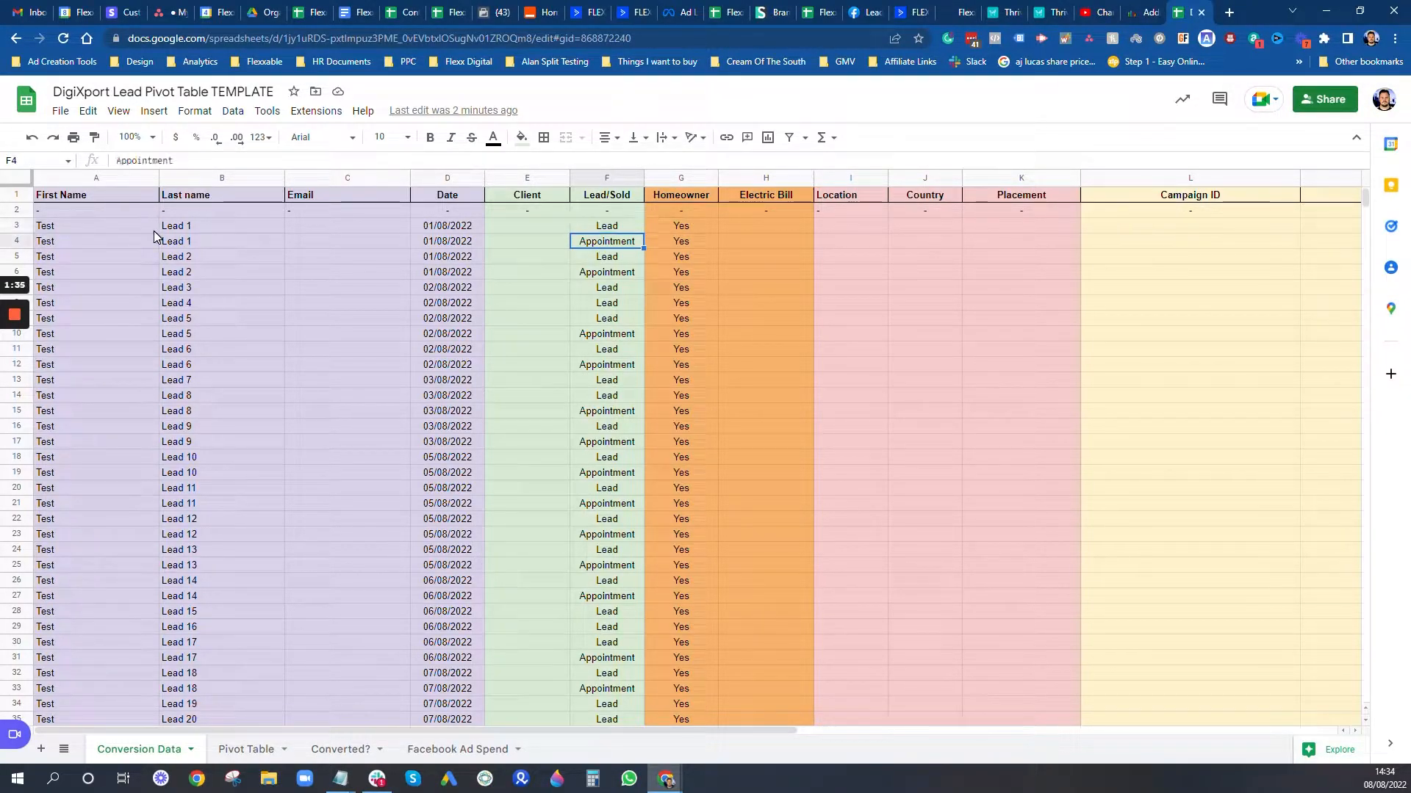
key("Up")
key("Down")
key("Up")
key("Down")
key("Up")
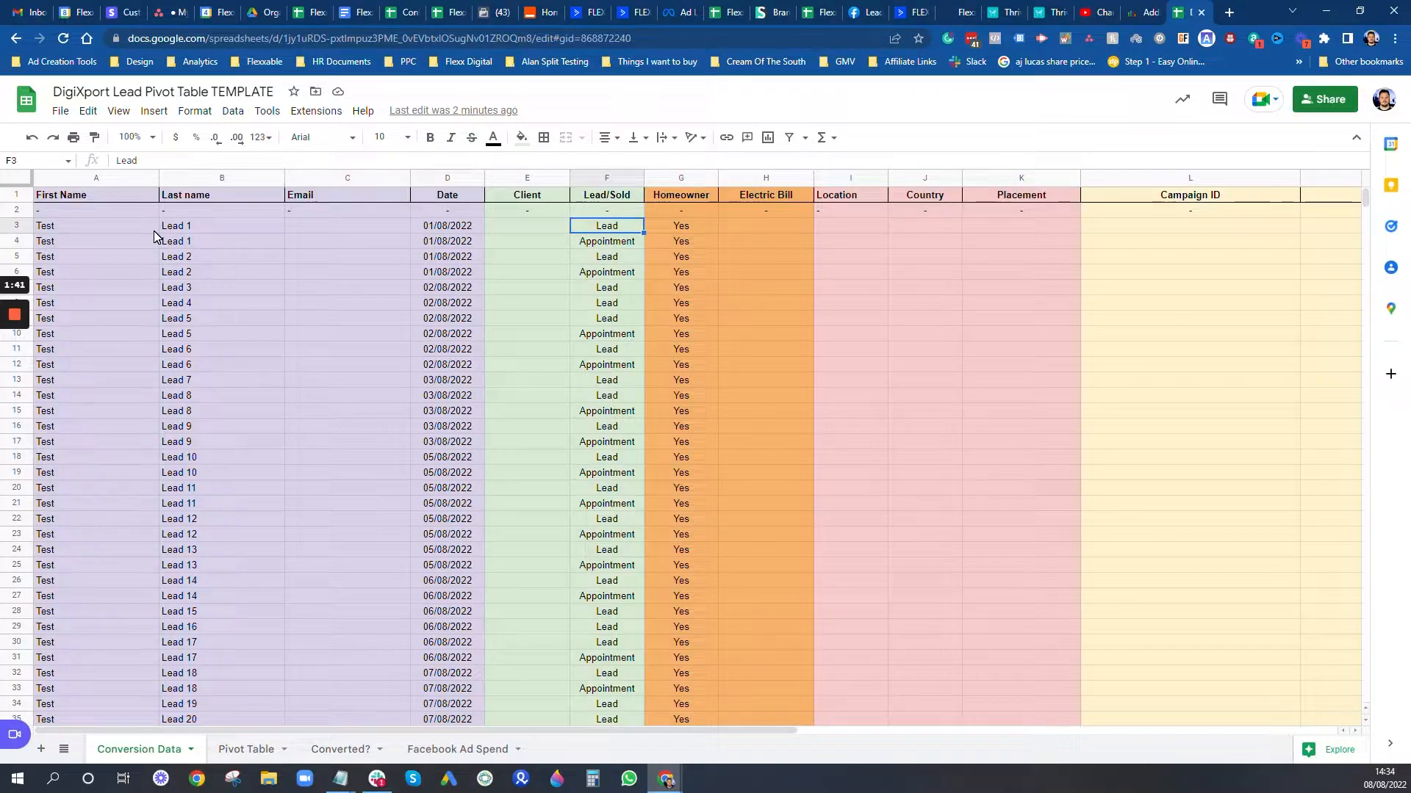
key("Down")
key("Down")
key("Down")
key("Down")
key("Down")
key("Down")
key("Down")
key("Down")
key("Down")
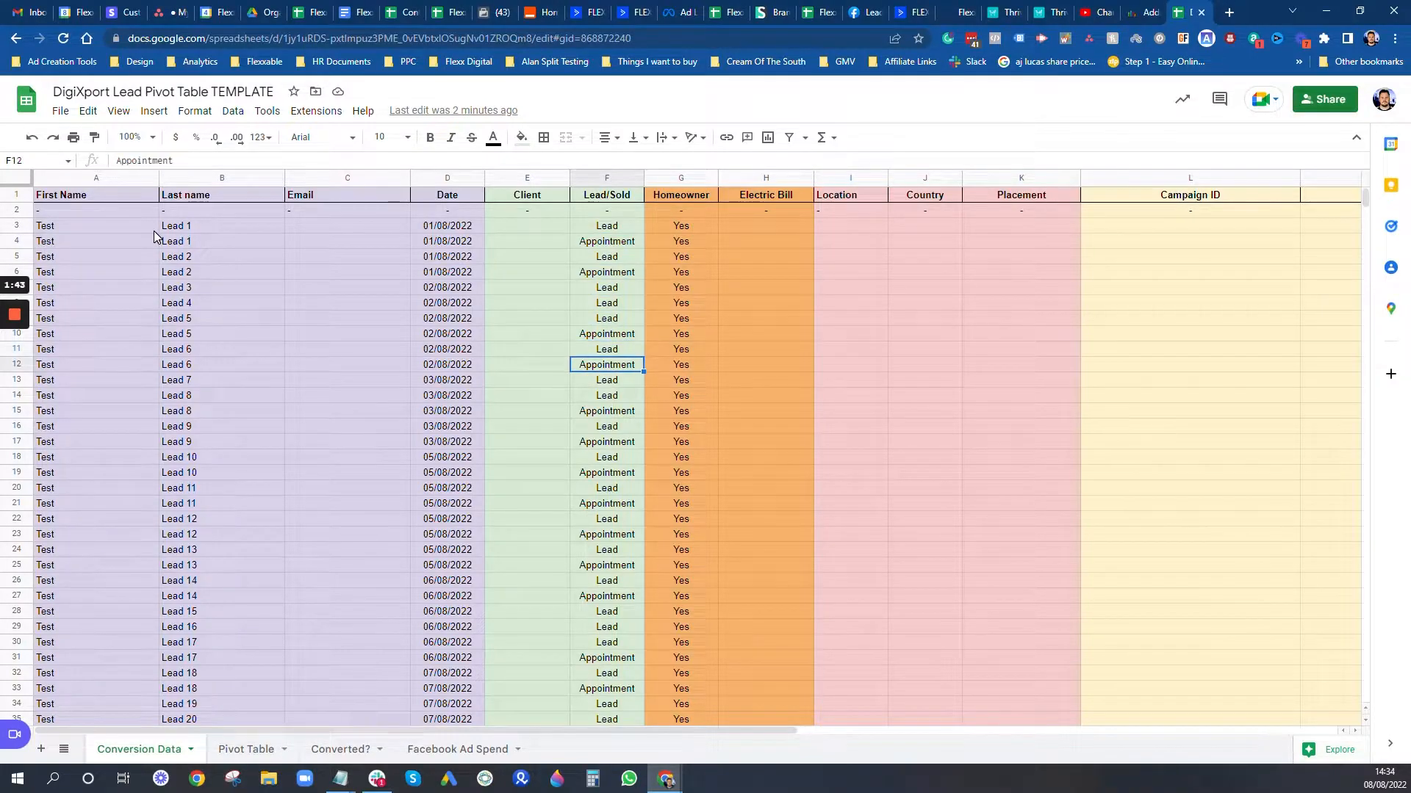
key("Left")
key("Left")
key("Left")
key("Left")
key("Left")
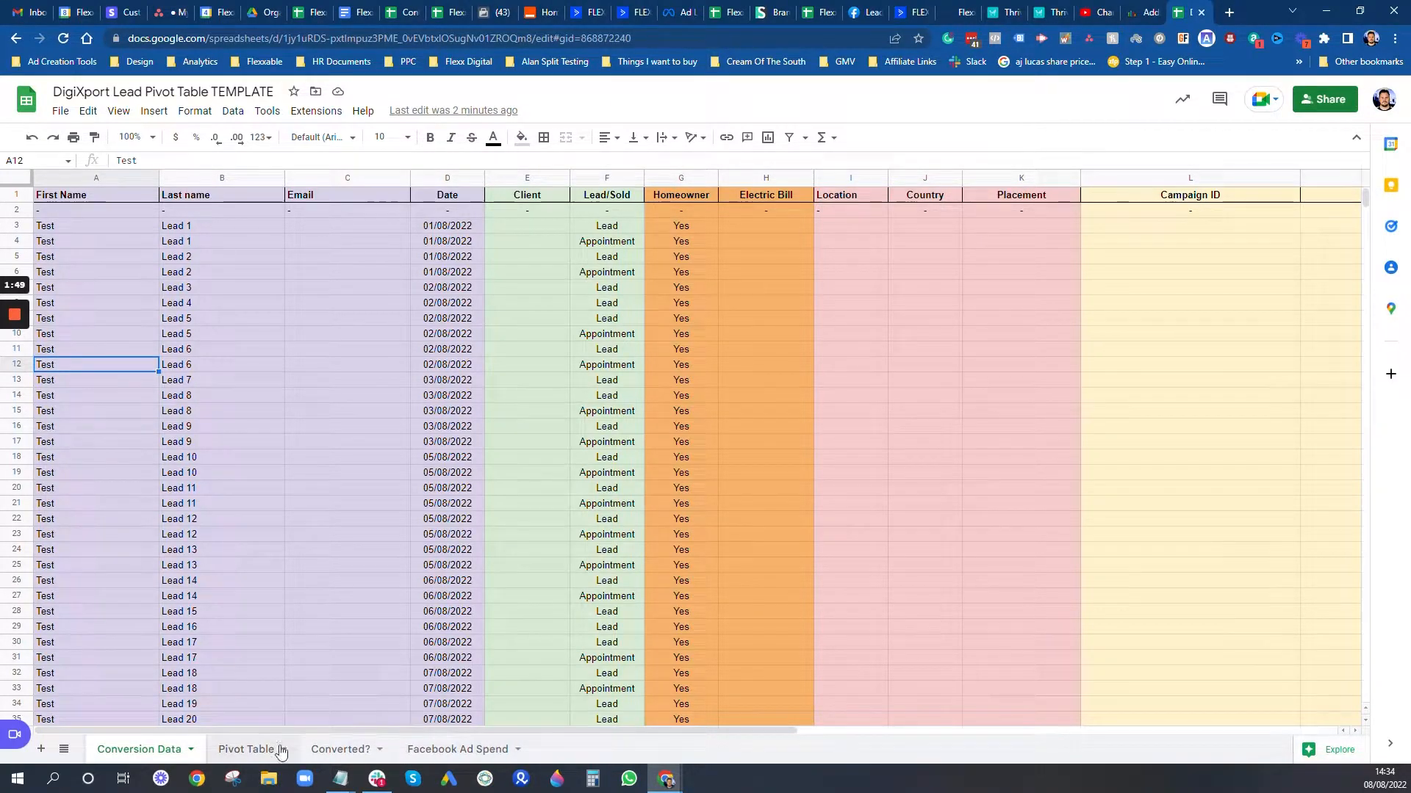
Step: On the Facebook Ad Spend sheet, search the add-ons marketplace for DigiXport
left_click(452, 751)
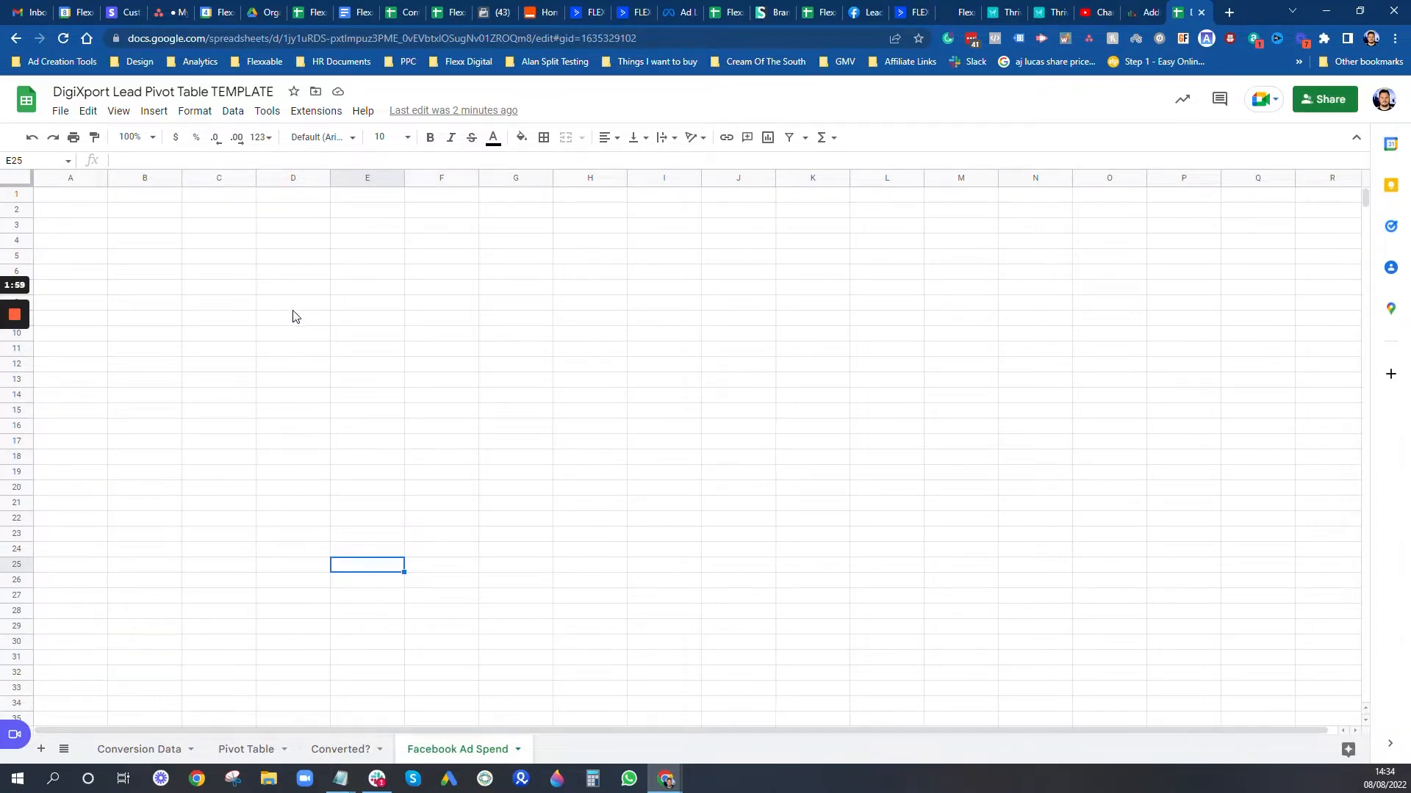
left_click(326, 117)
mouse_move(364, 114)
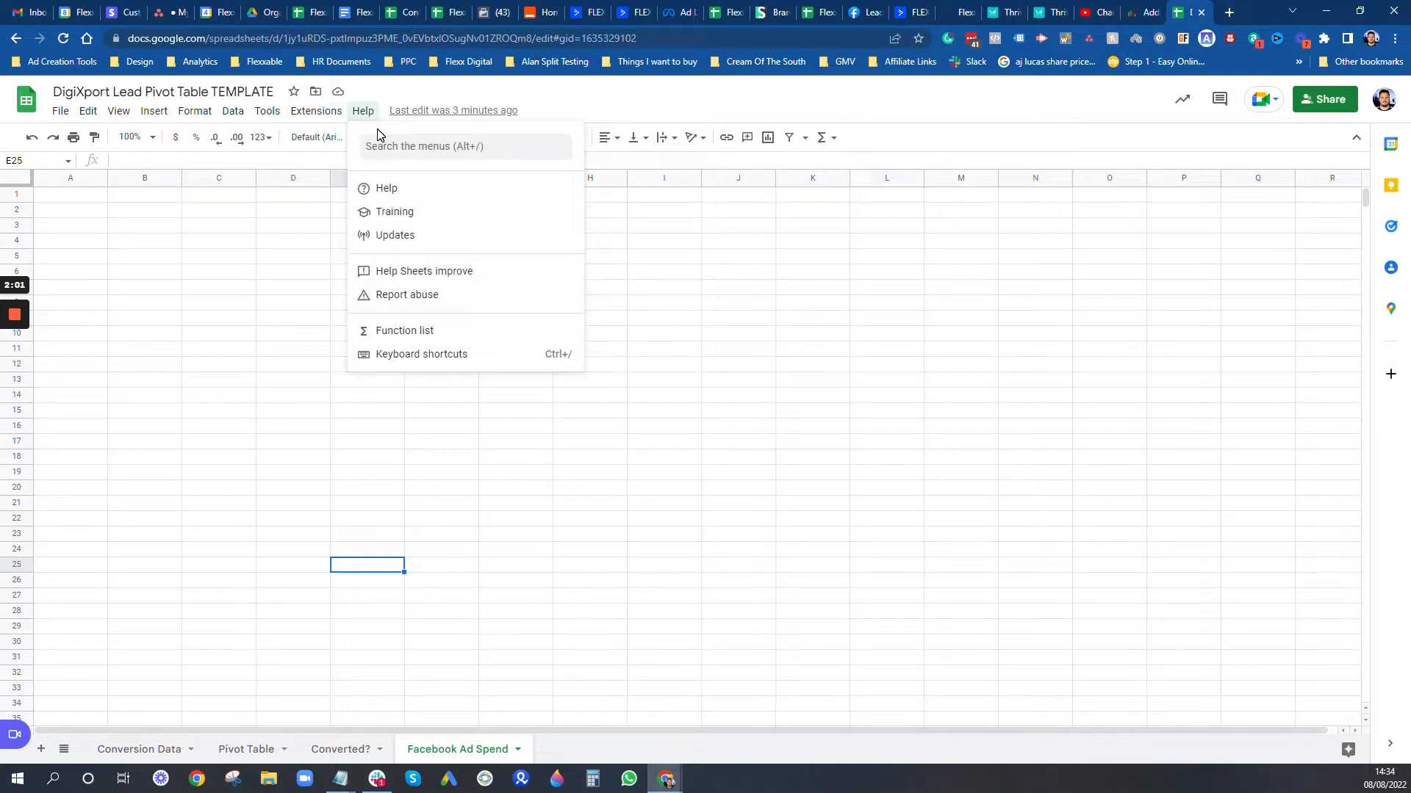
mouse_move(337, 141)
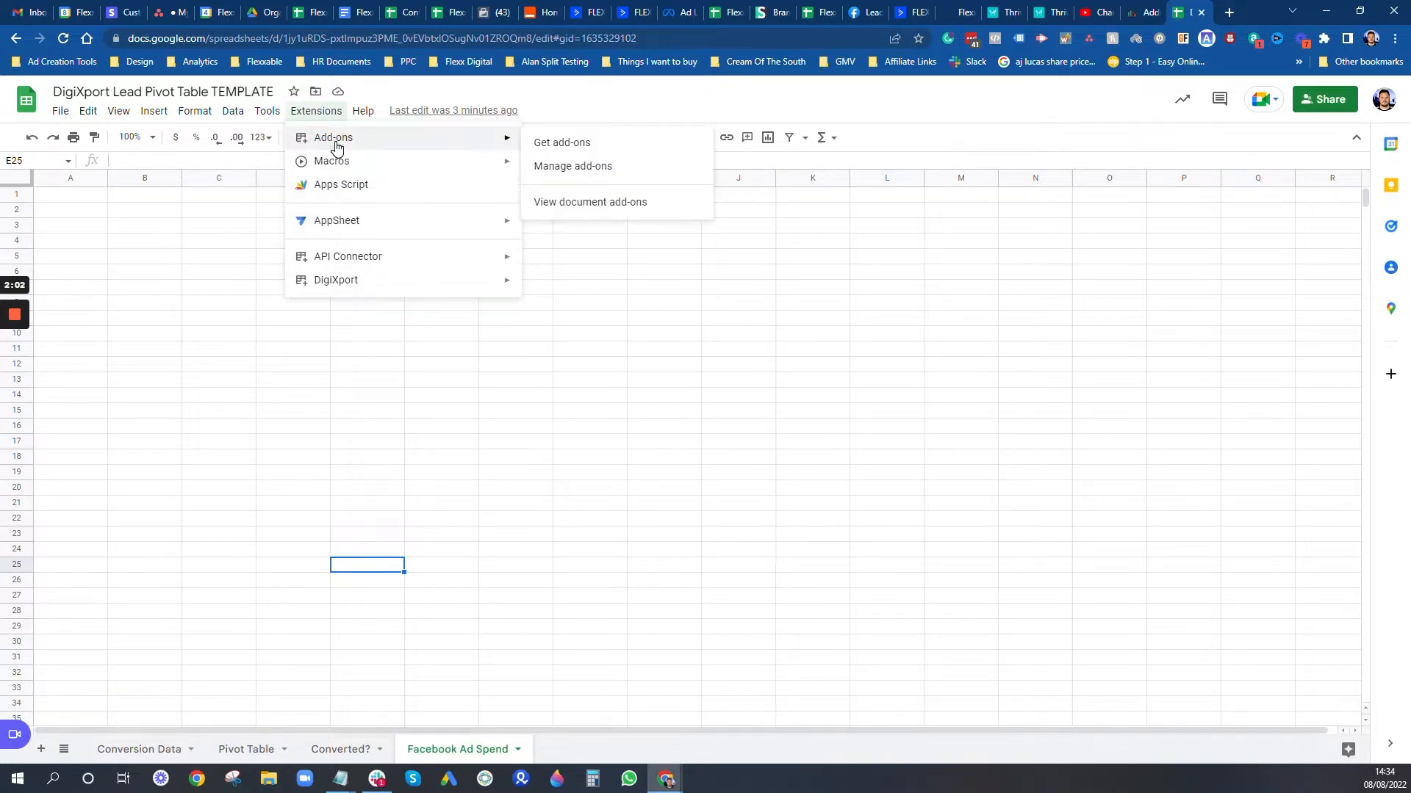
left_click(562, 144)
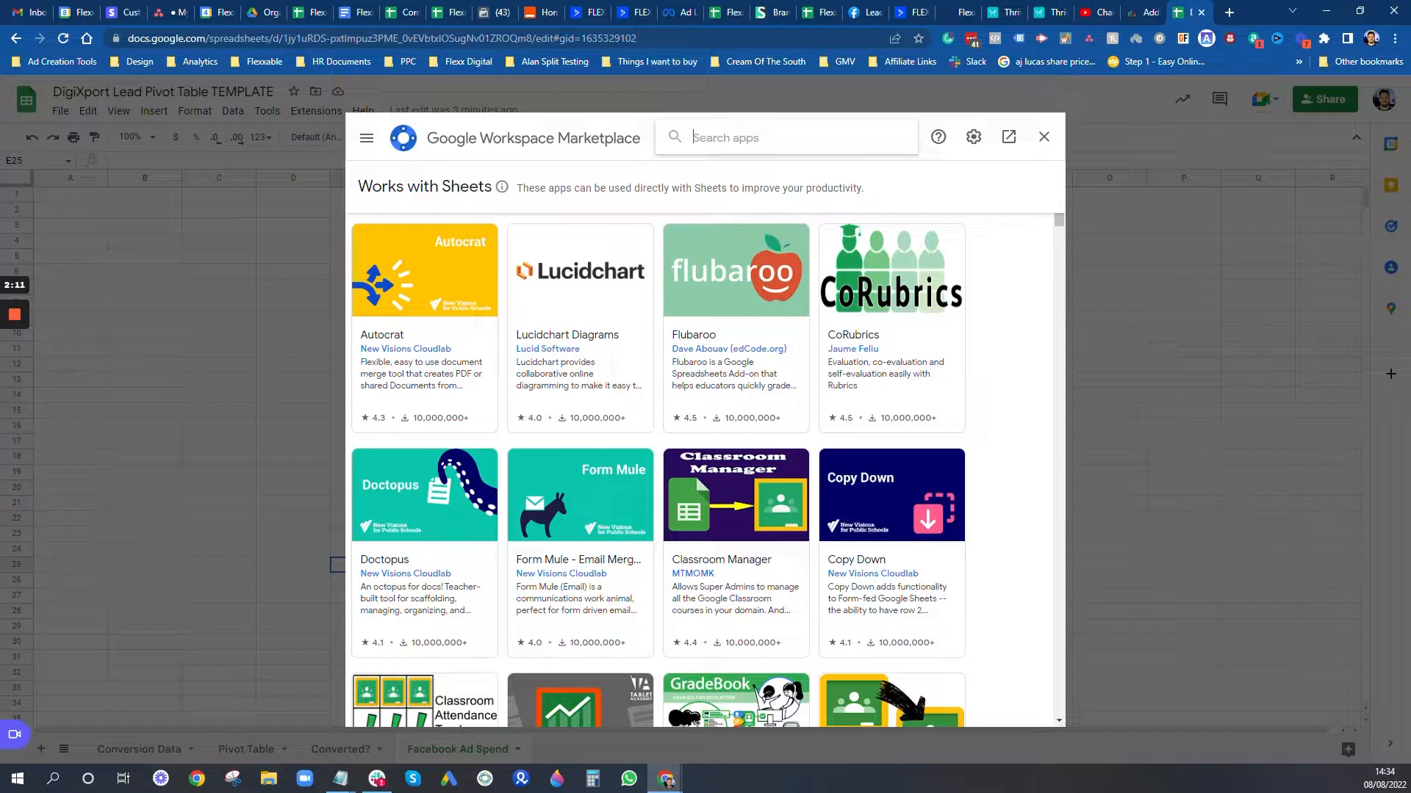
type("digi")
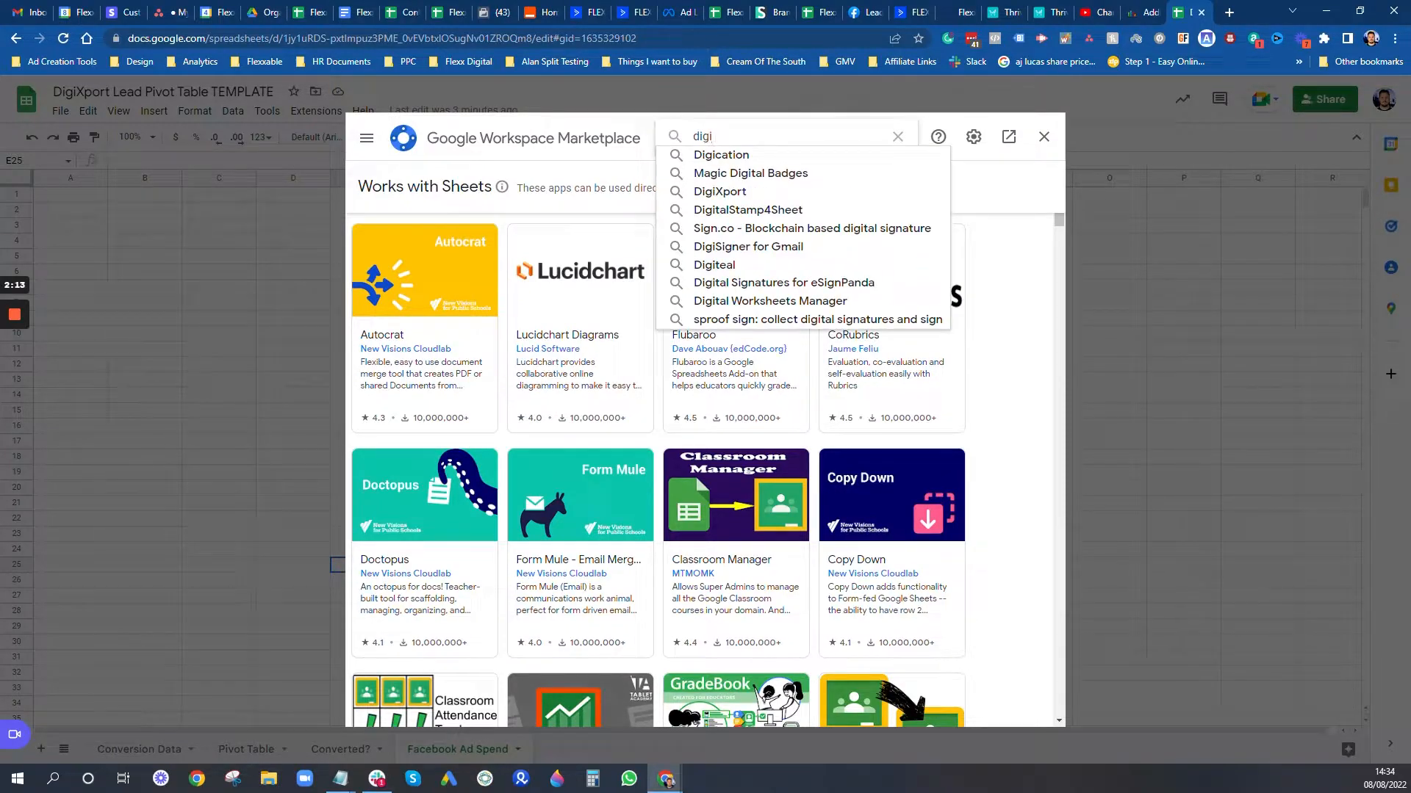
type("xport")
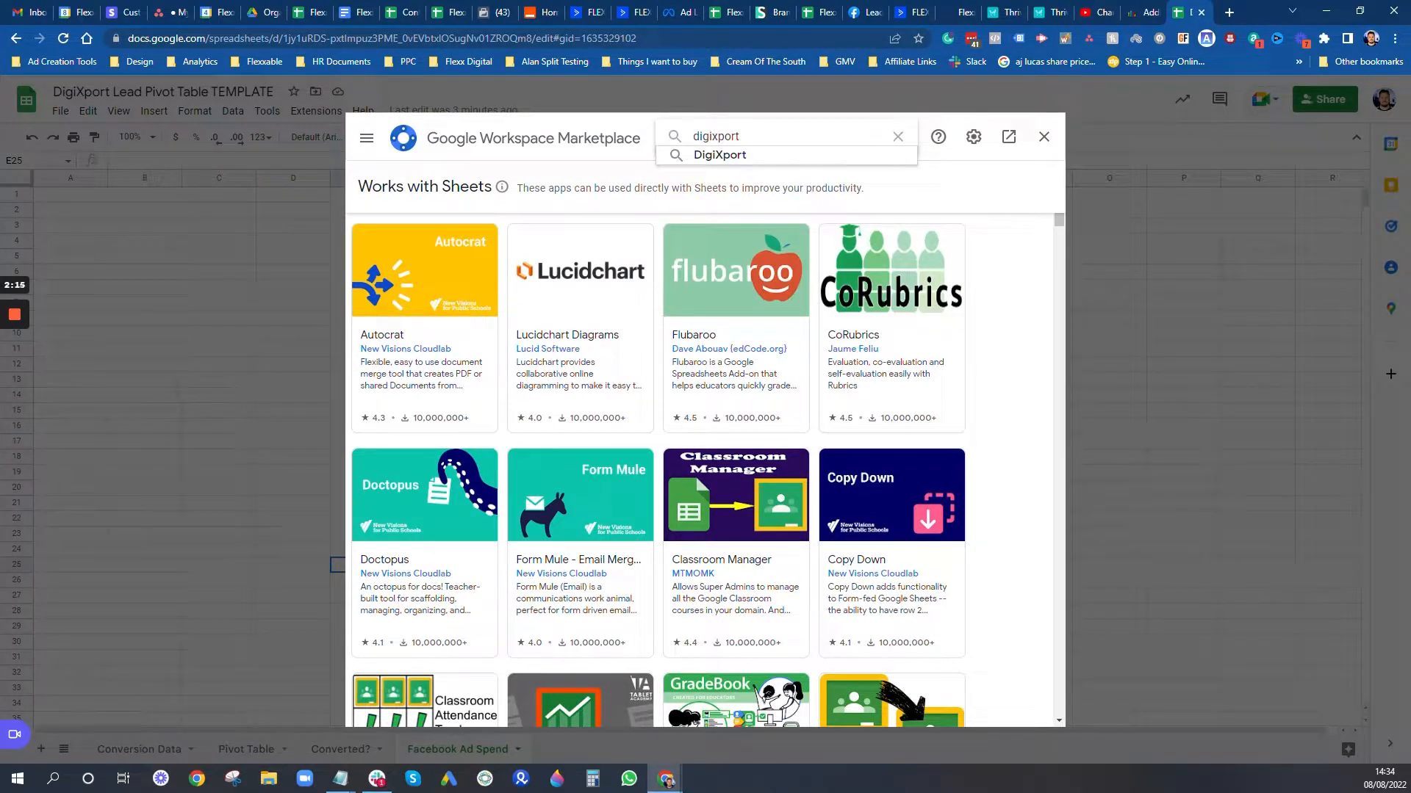
left_click(743, 153)
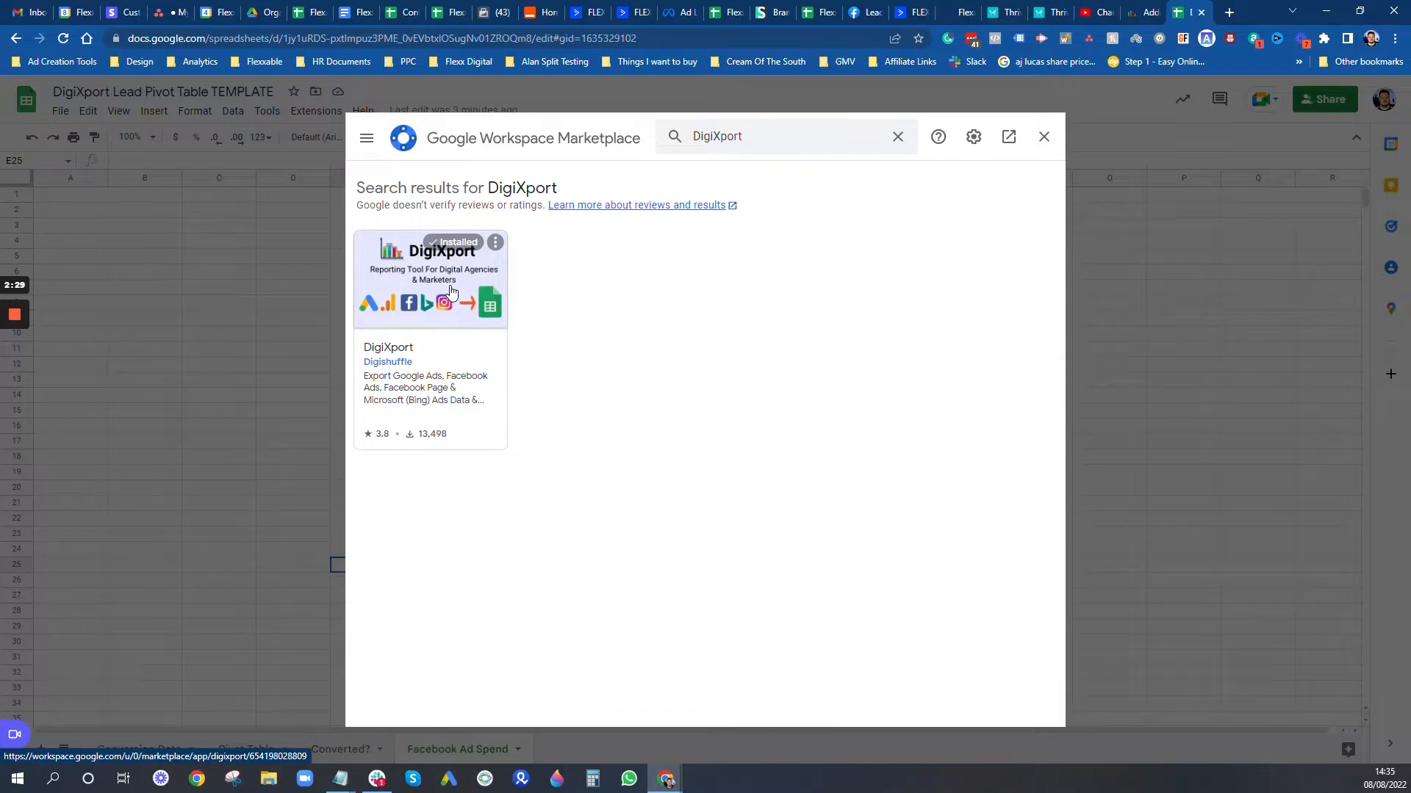
left_click(1043, 138)
Step: Open the DigiXport sidebar from Extensions and start adding a data source account
left_click(326, 113)
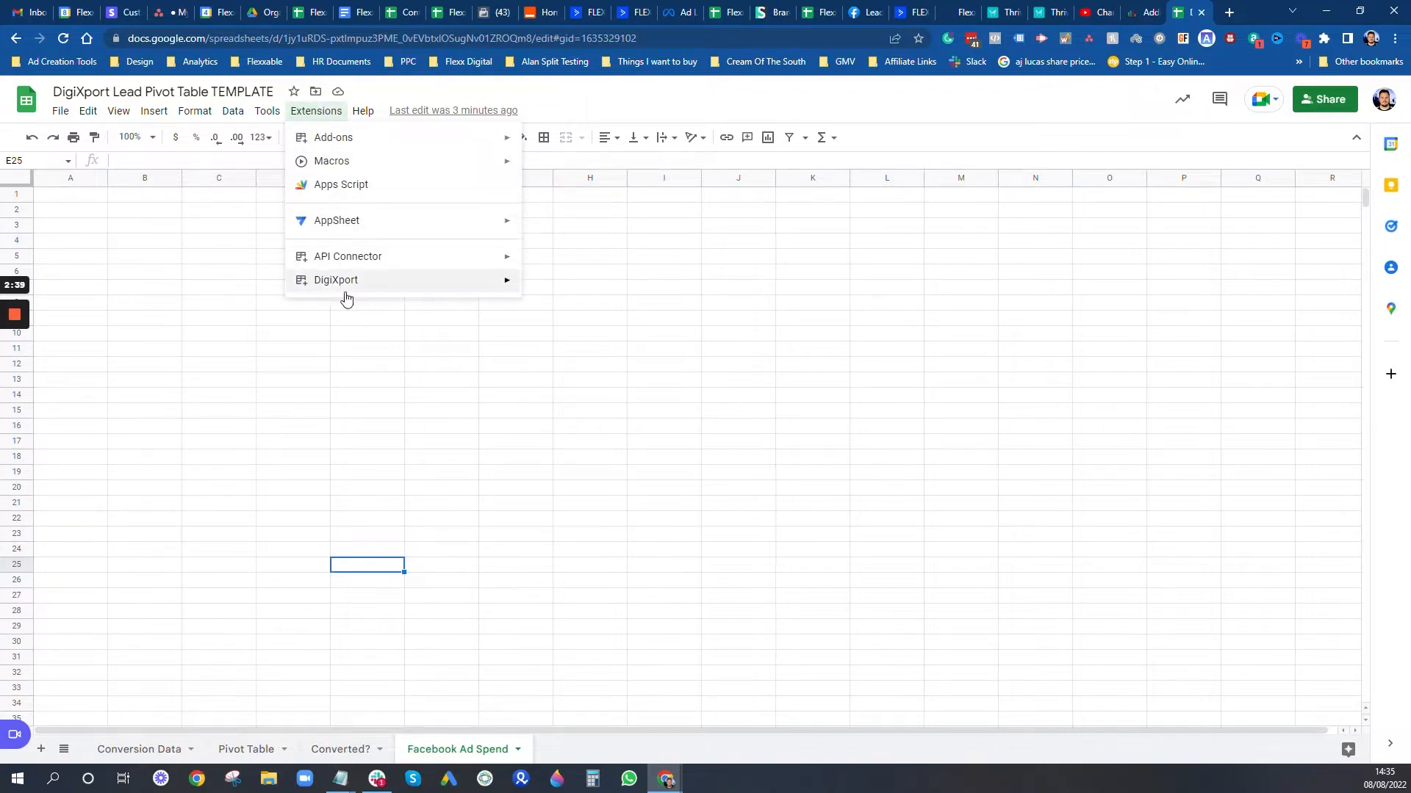
mouse_move(388, 289)
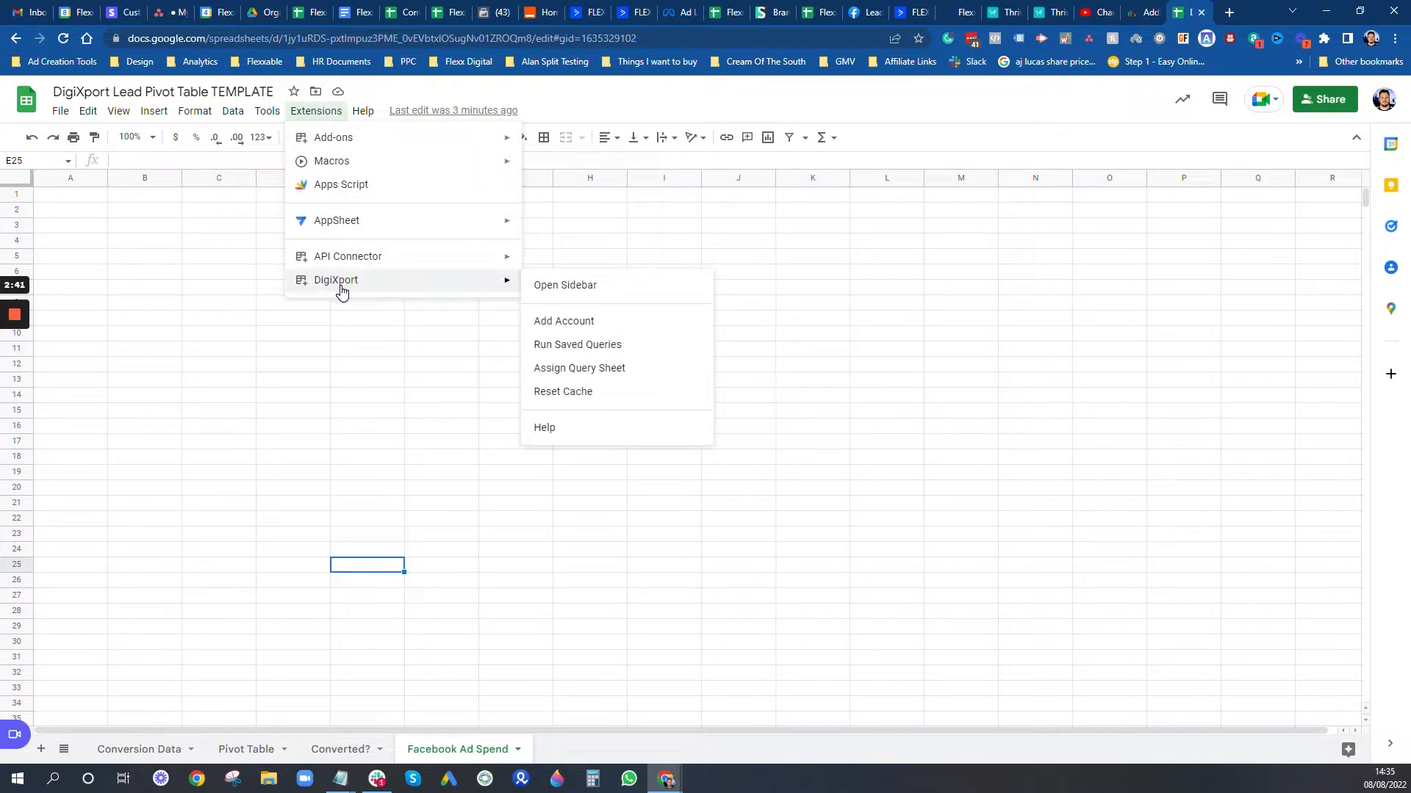
left_click(570, 288)
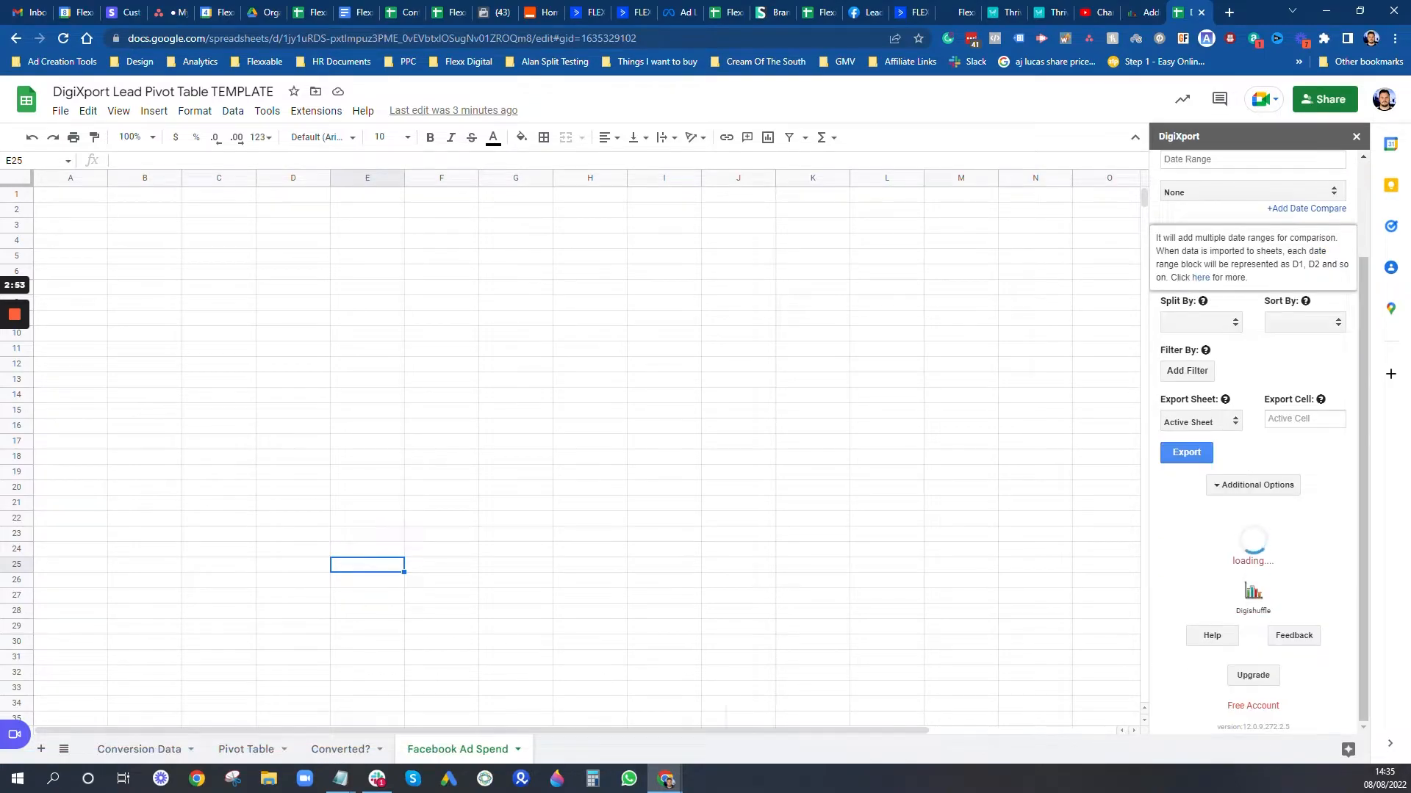
left_click(1319, 239)
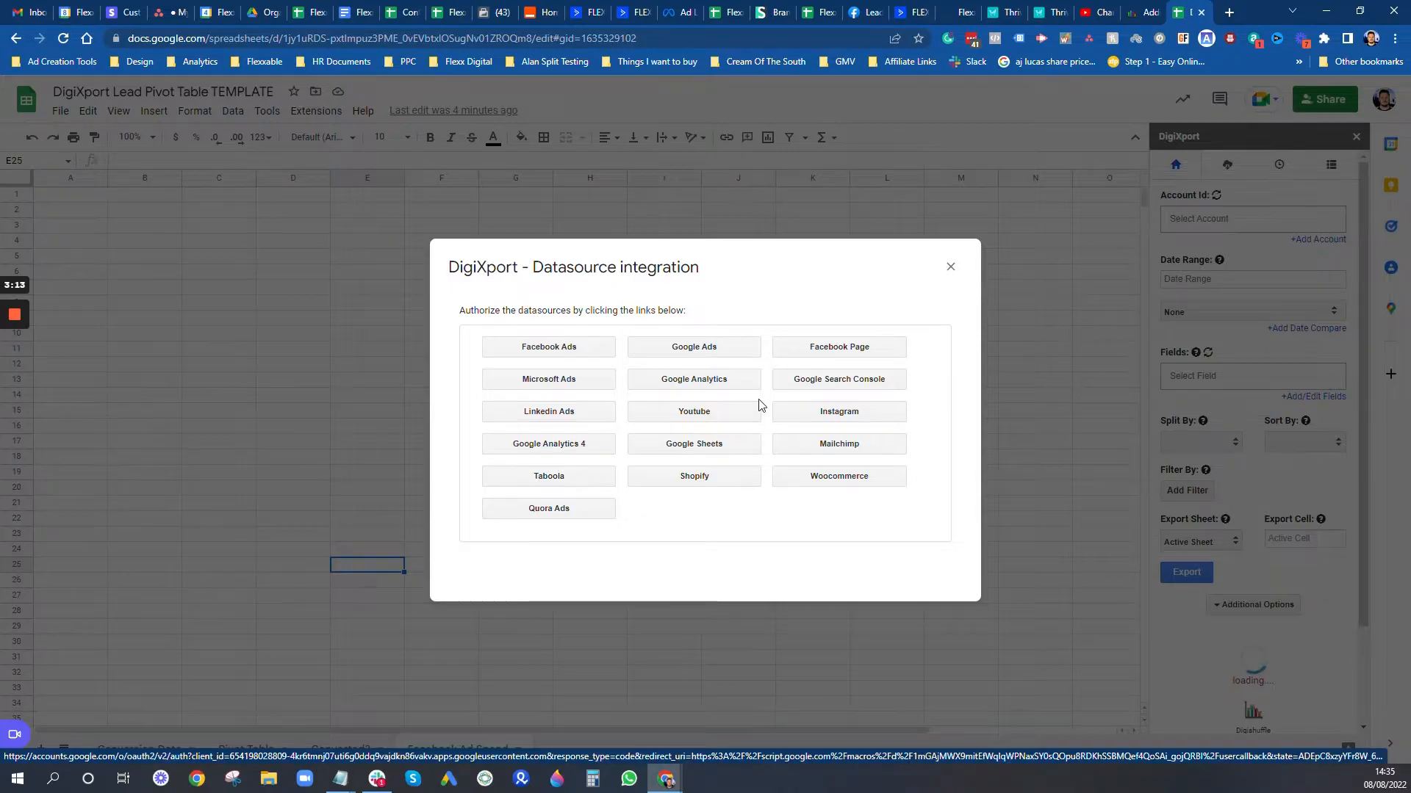
Step: Choose Facebook Ads in the Datasource integration dialog to begin authorization
left_click(575, 353)
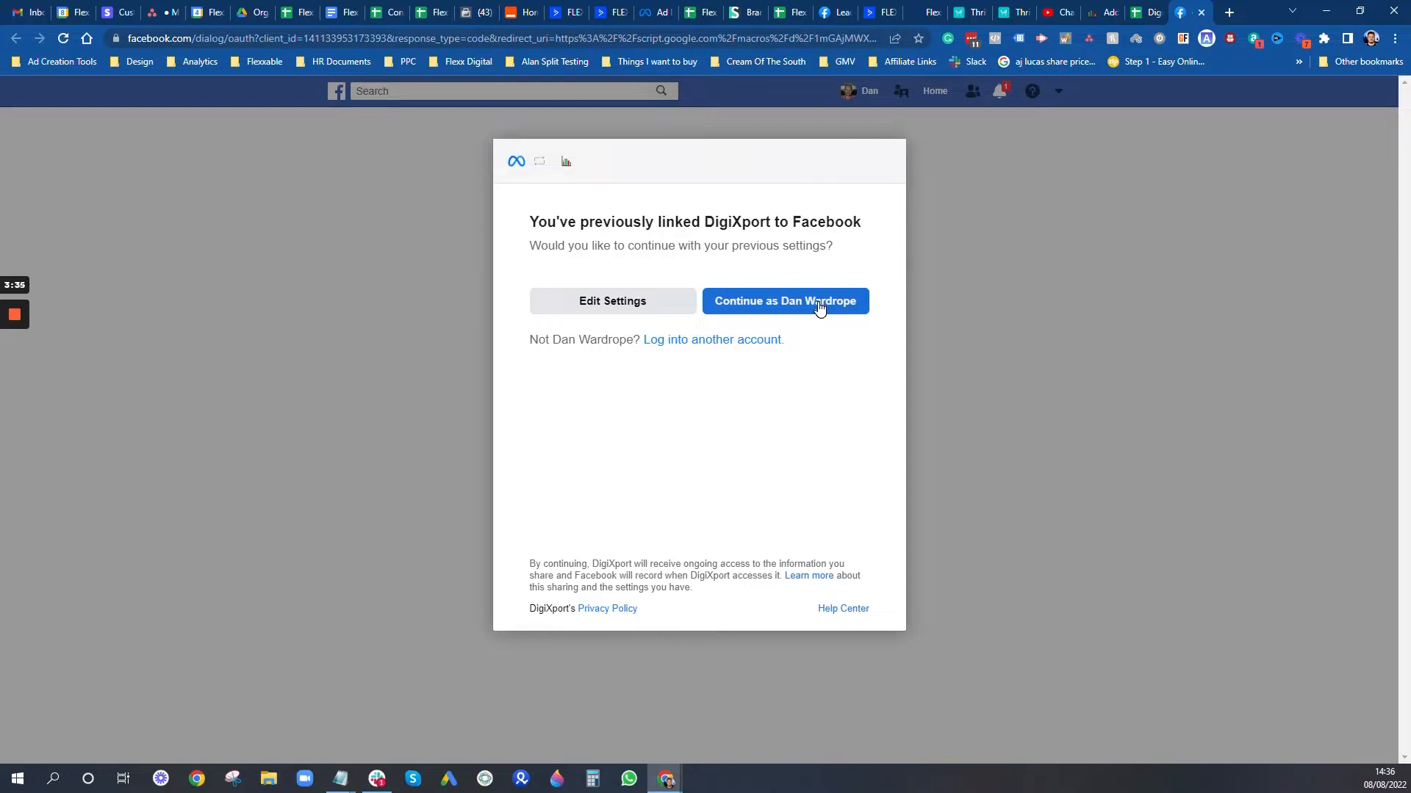
Step: Continue DigiXport's Facebook link with previous settings and close the Success page
left_click(819, 307)
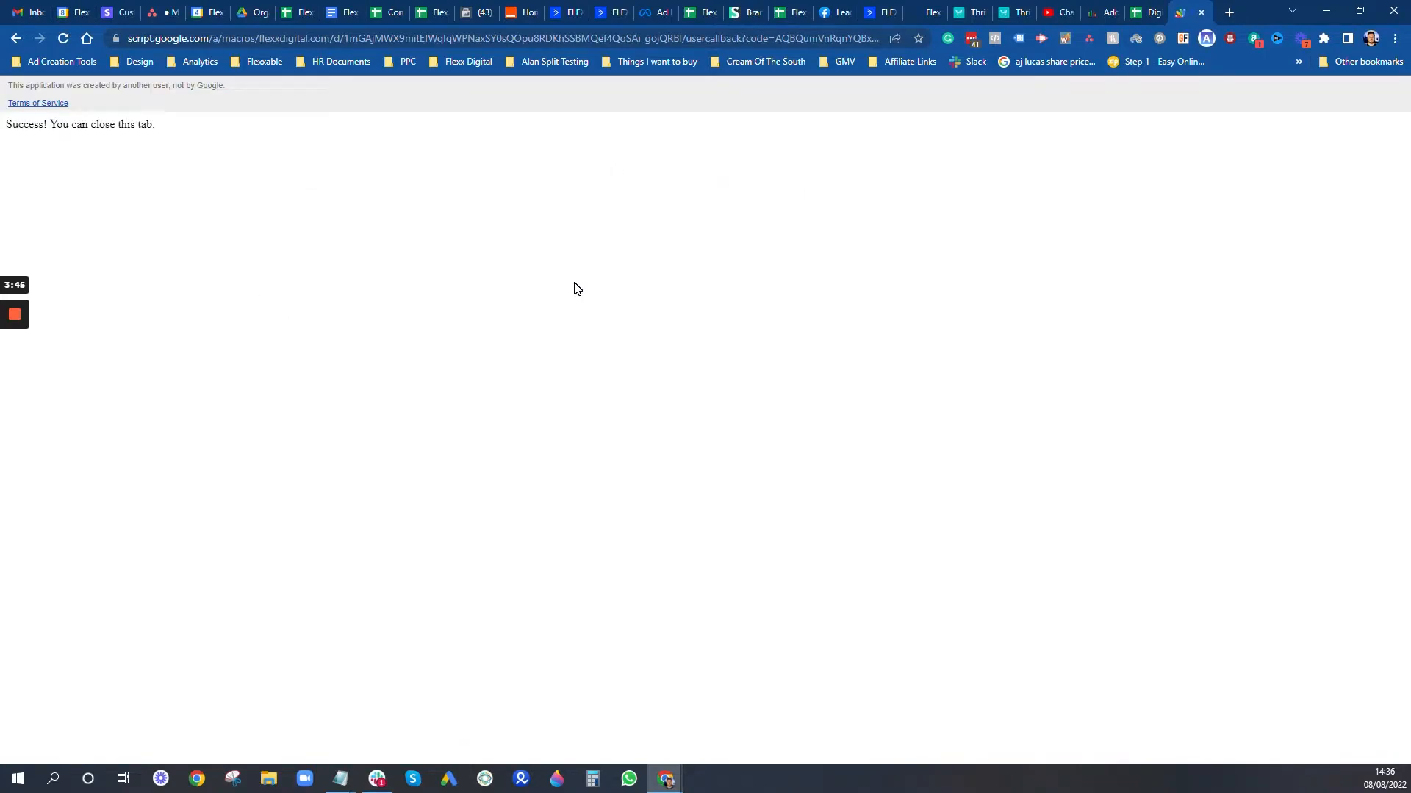
left_click(1203, 14)
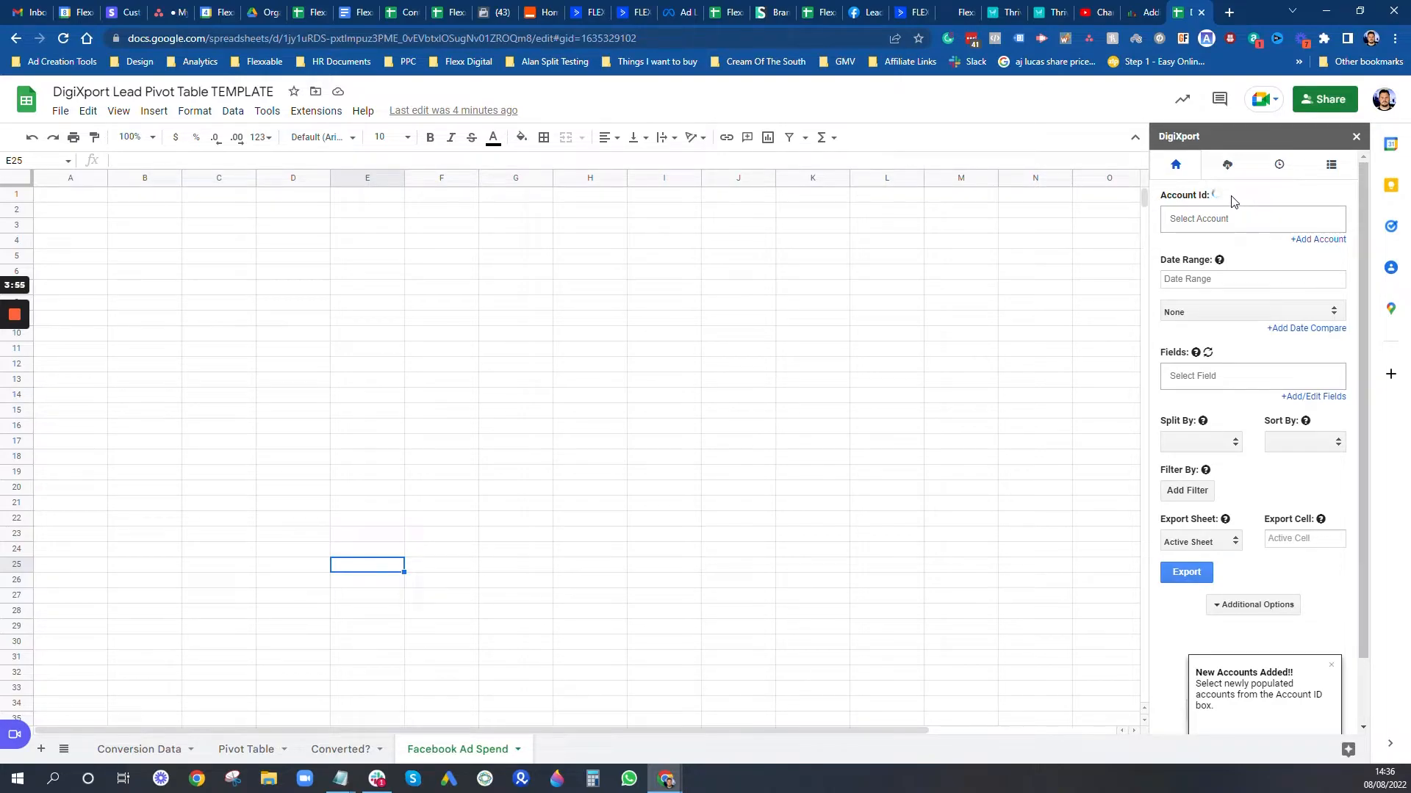
left_click(1331, 165)
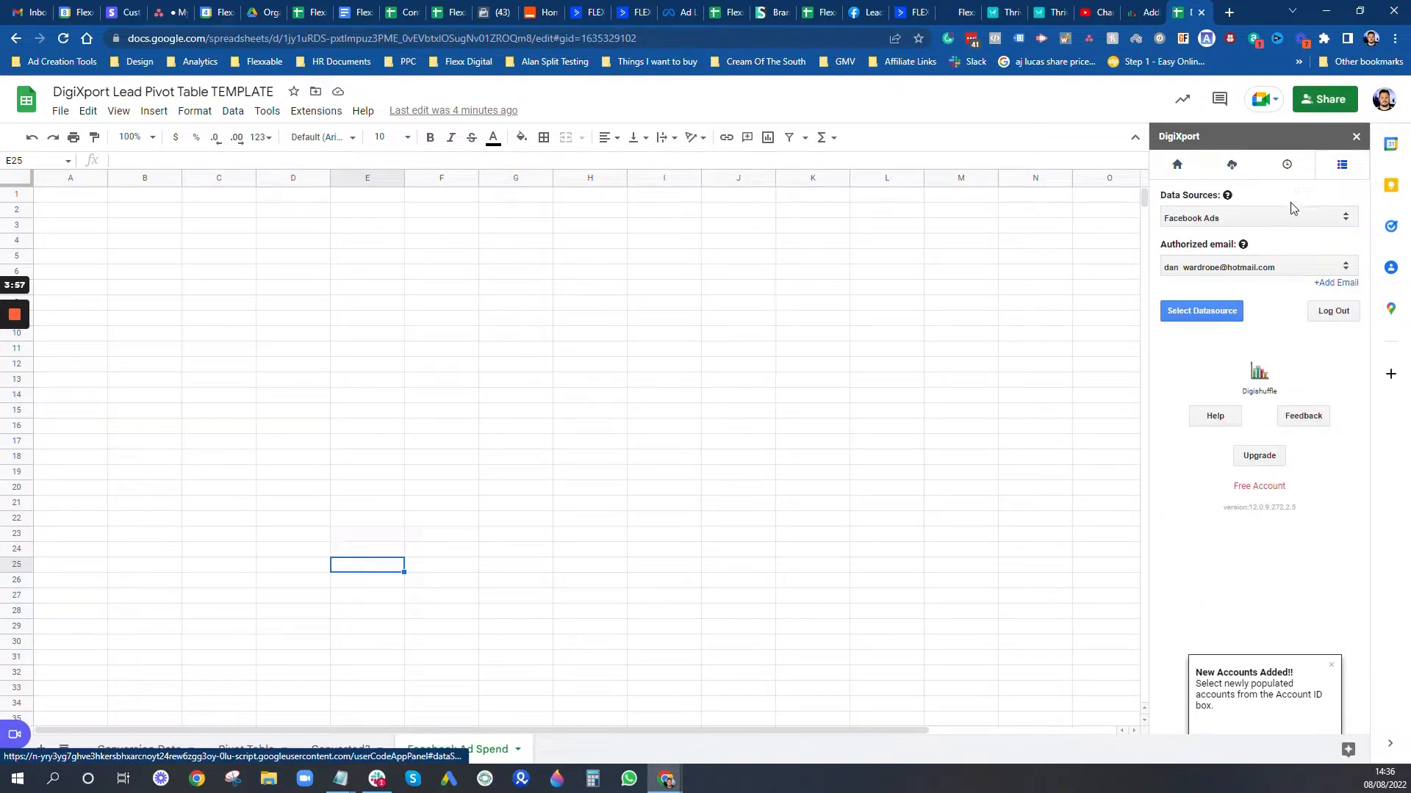
left_click(1232, 221)
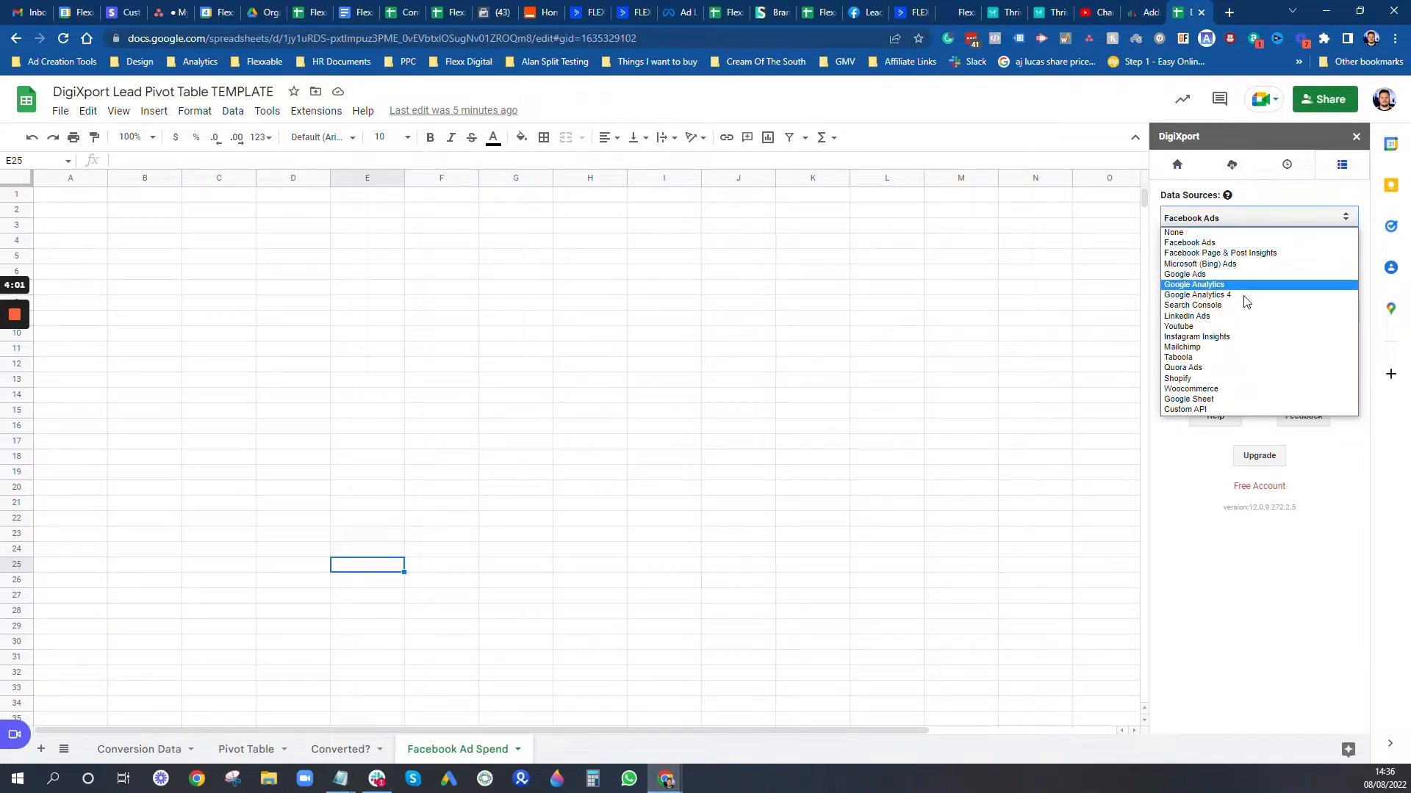
left_click(1284, 200)
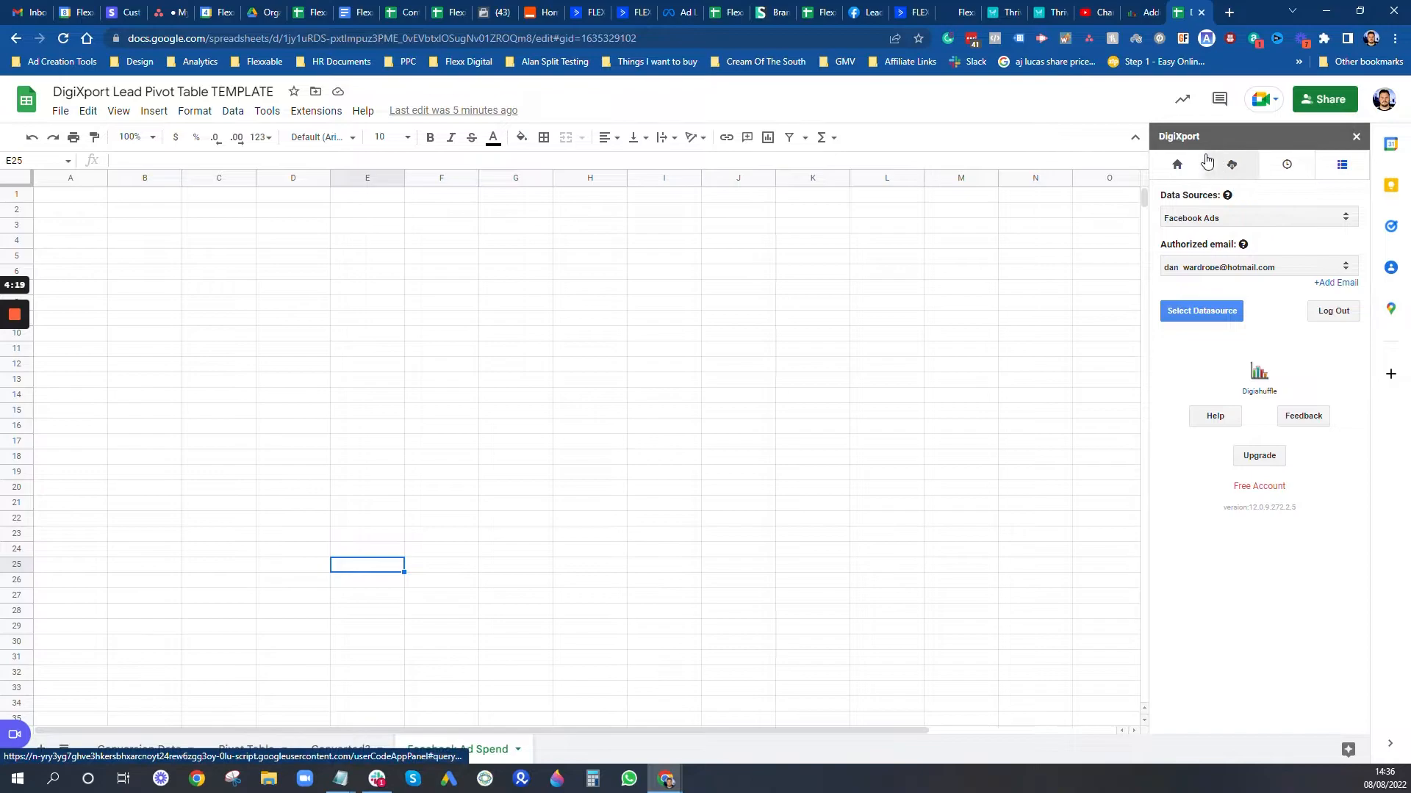
left_click(1178, 165)
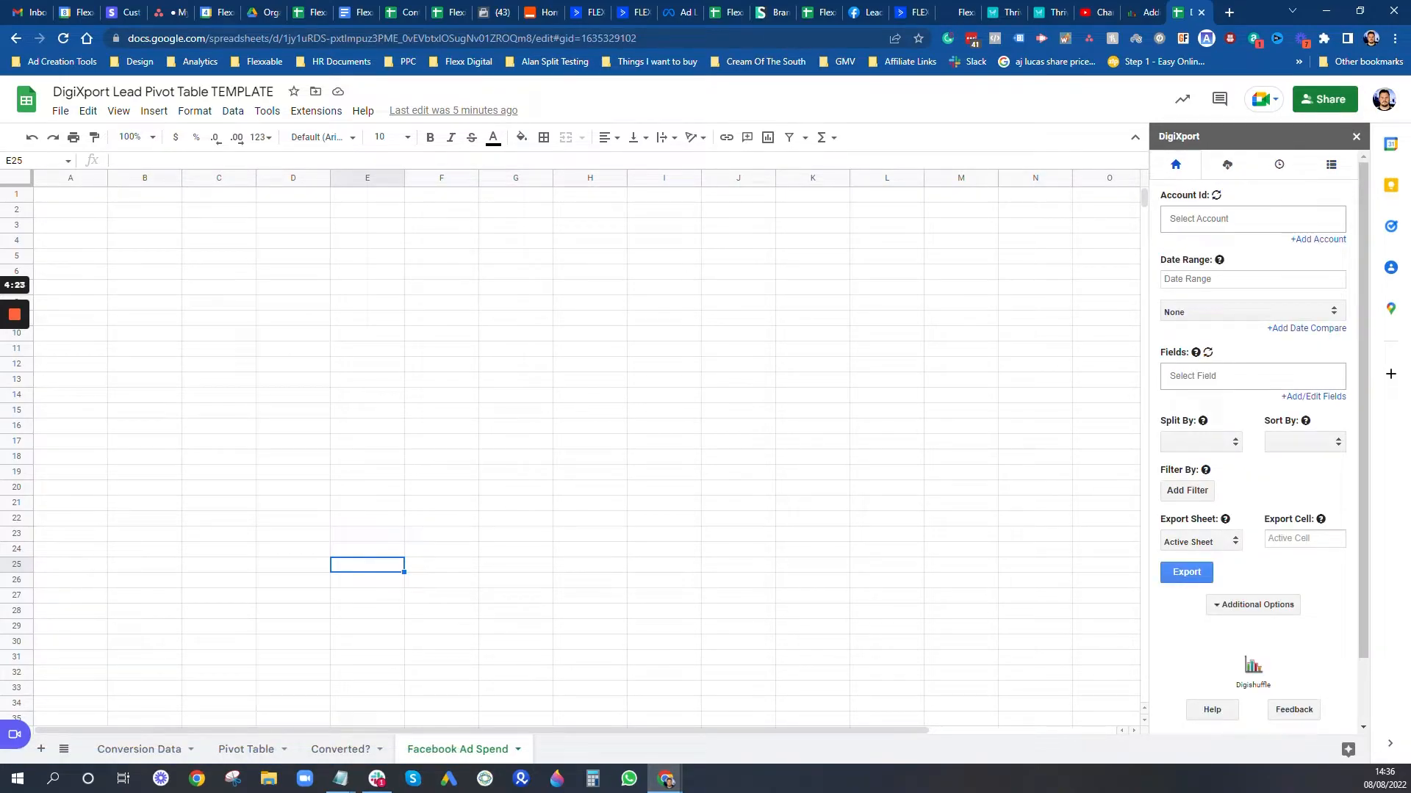
left_click(76, 195)
mouse_move(1218, 260)
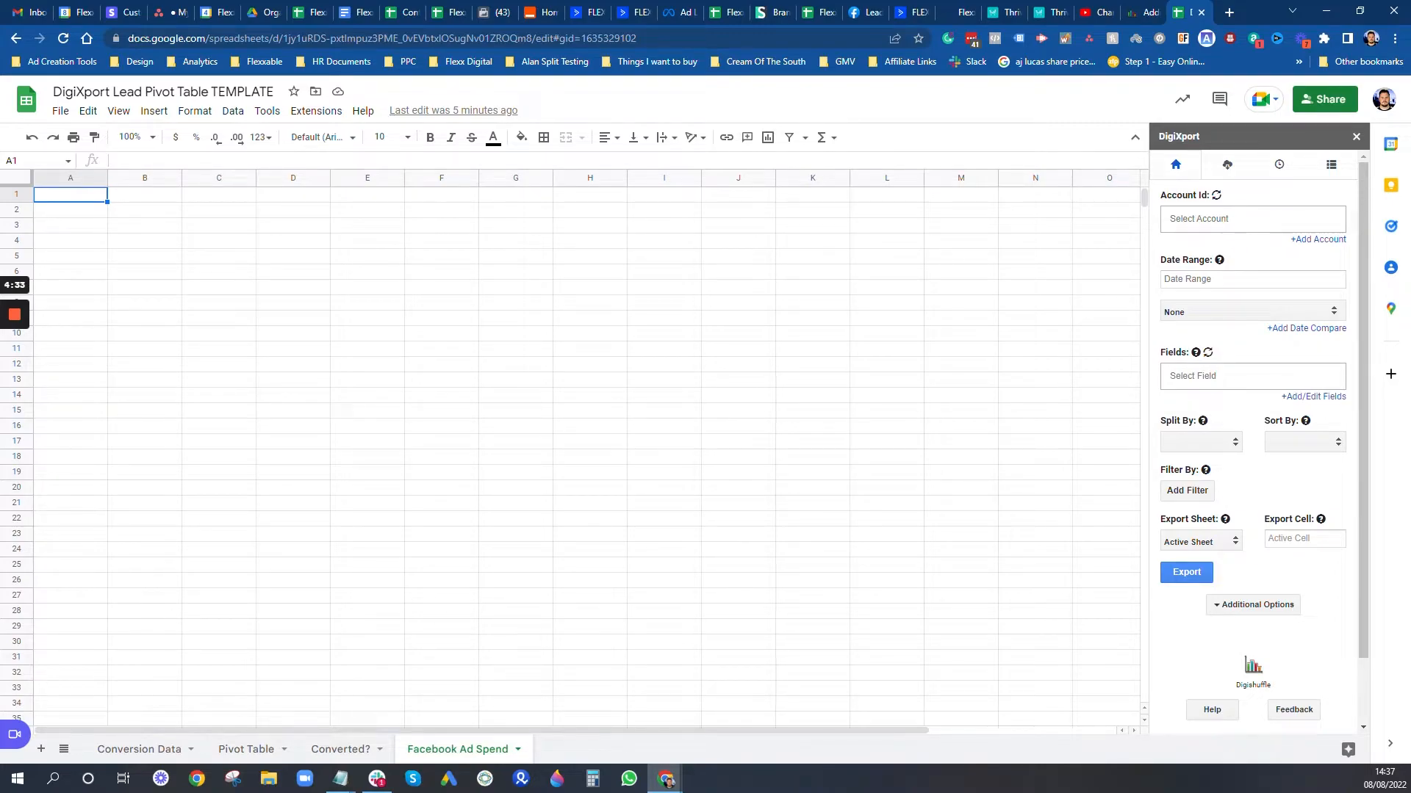
Step: Select the Flexx Digital Acquisition ad account and a Yesterday date range
left_click(1252, 219)
type("flexx")
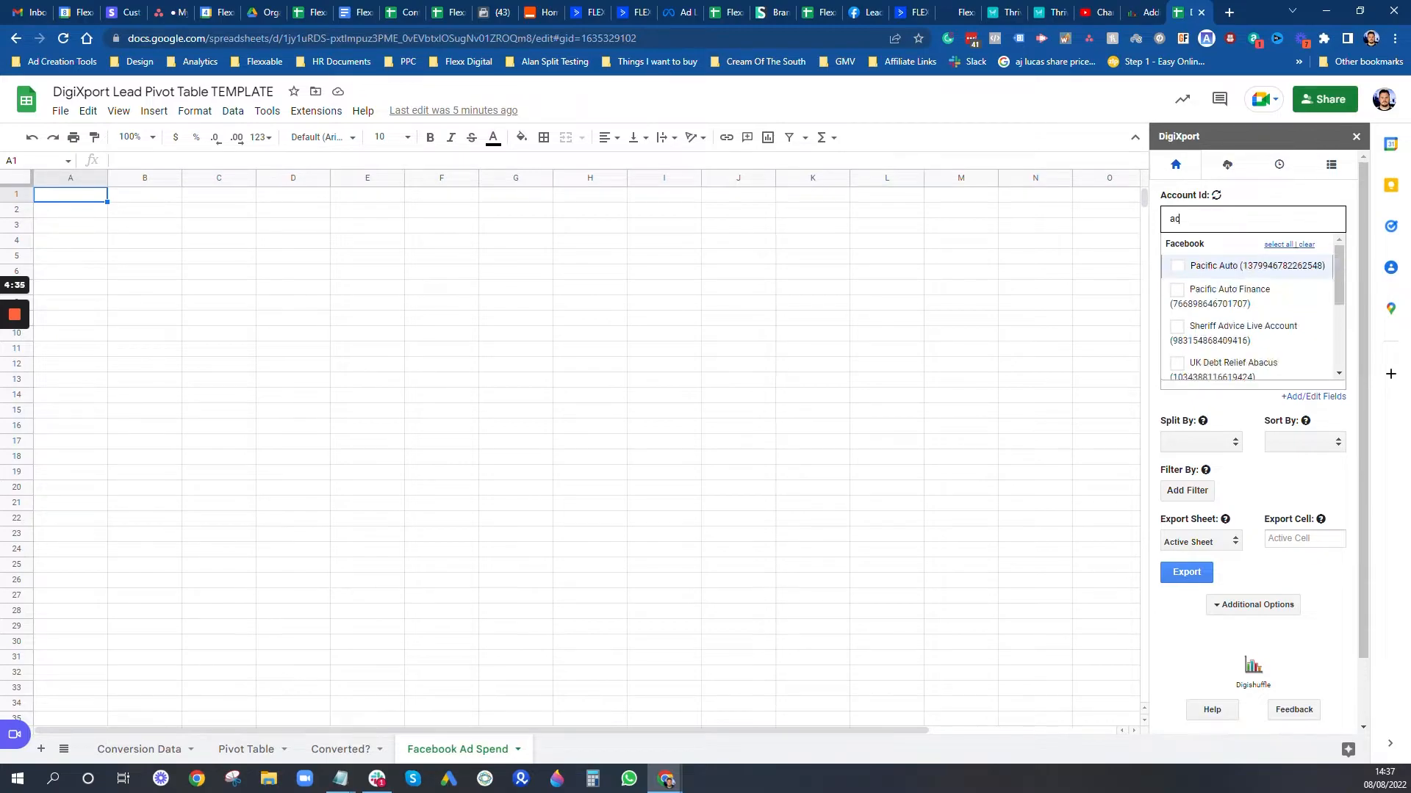
left_click(1228, 269)
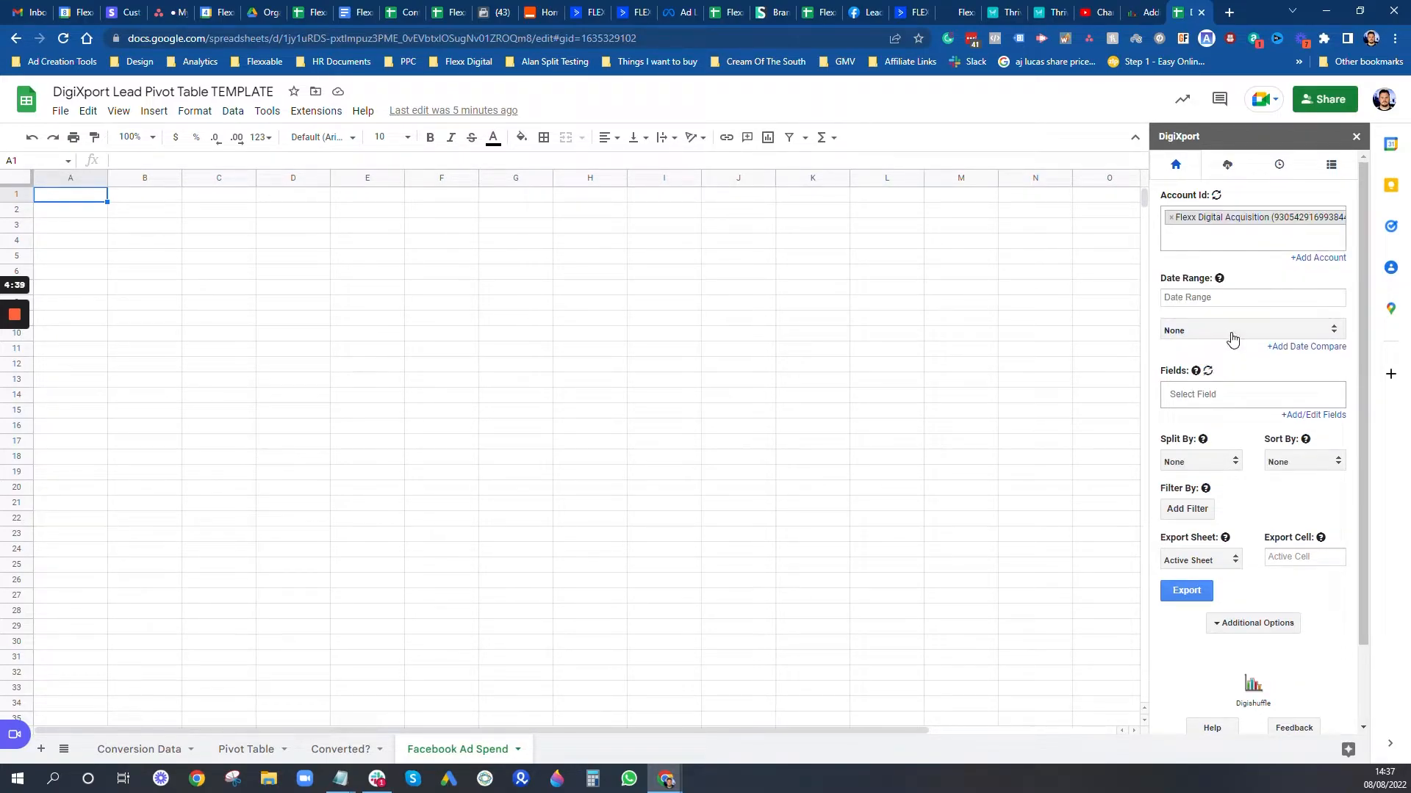
mouse_move(1206, 280)
left_click(1239, 332)
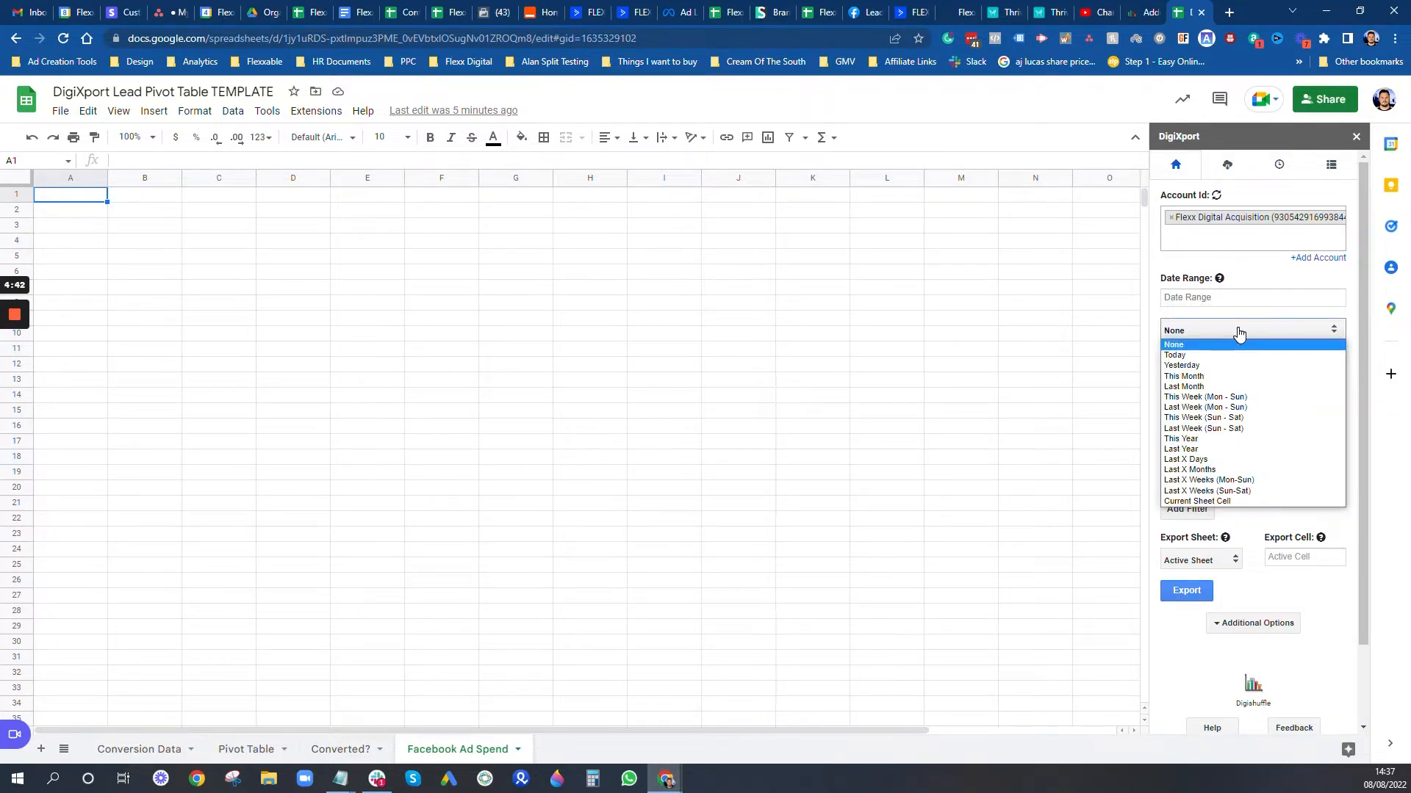
left_click(1185, 366)
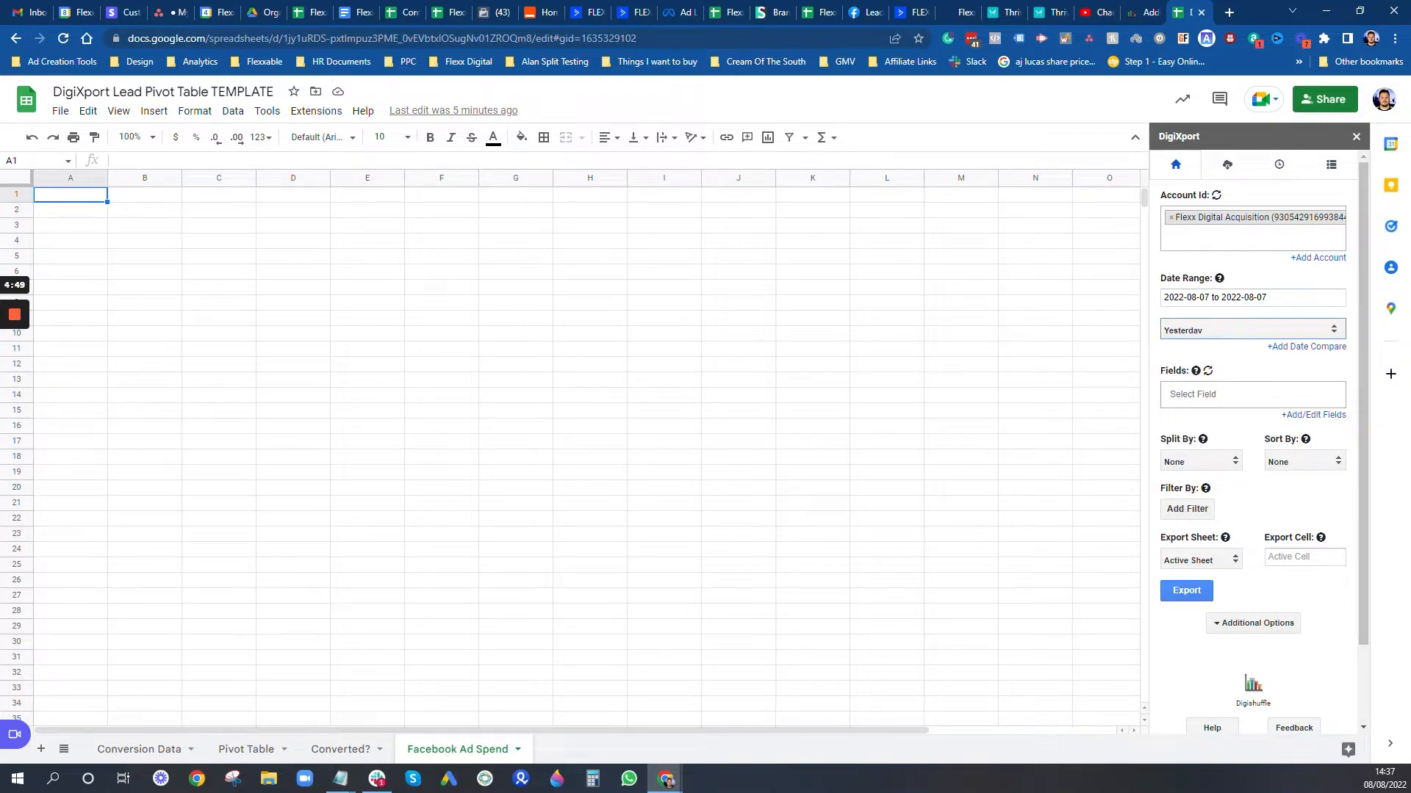
Step: Set the export to split rows by Date
left_click(1242, 395)
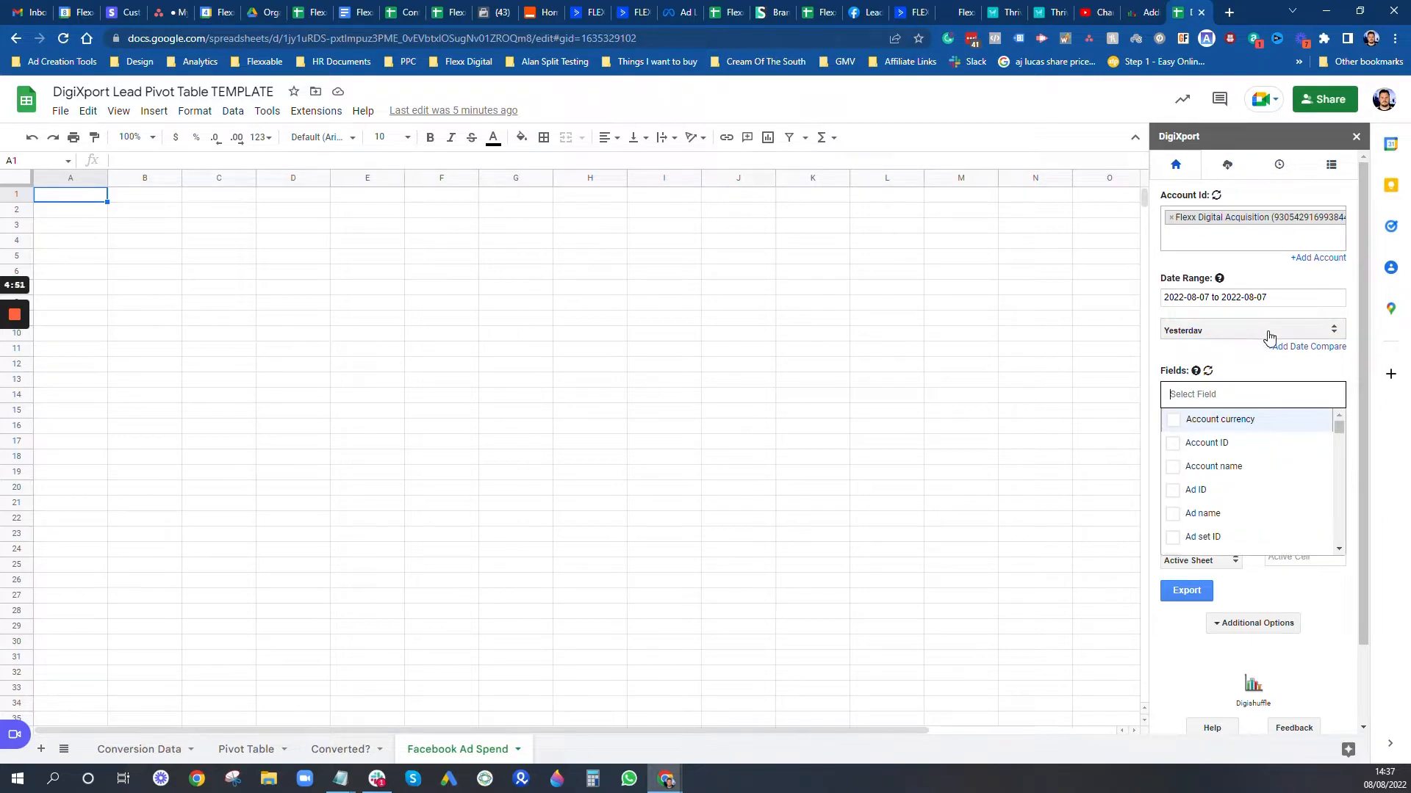
scroll(1271, 334, "down", 1)
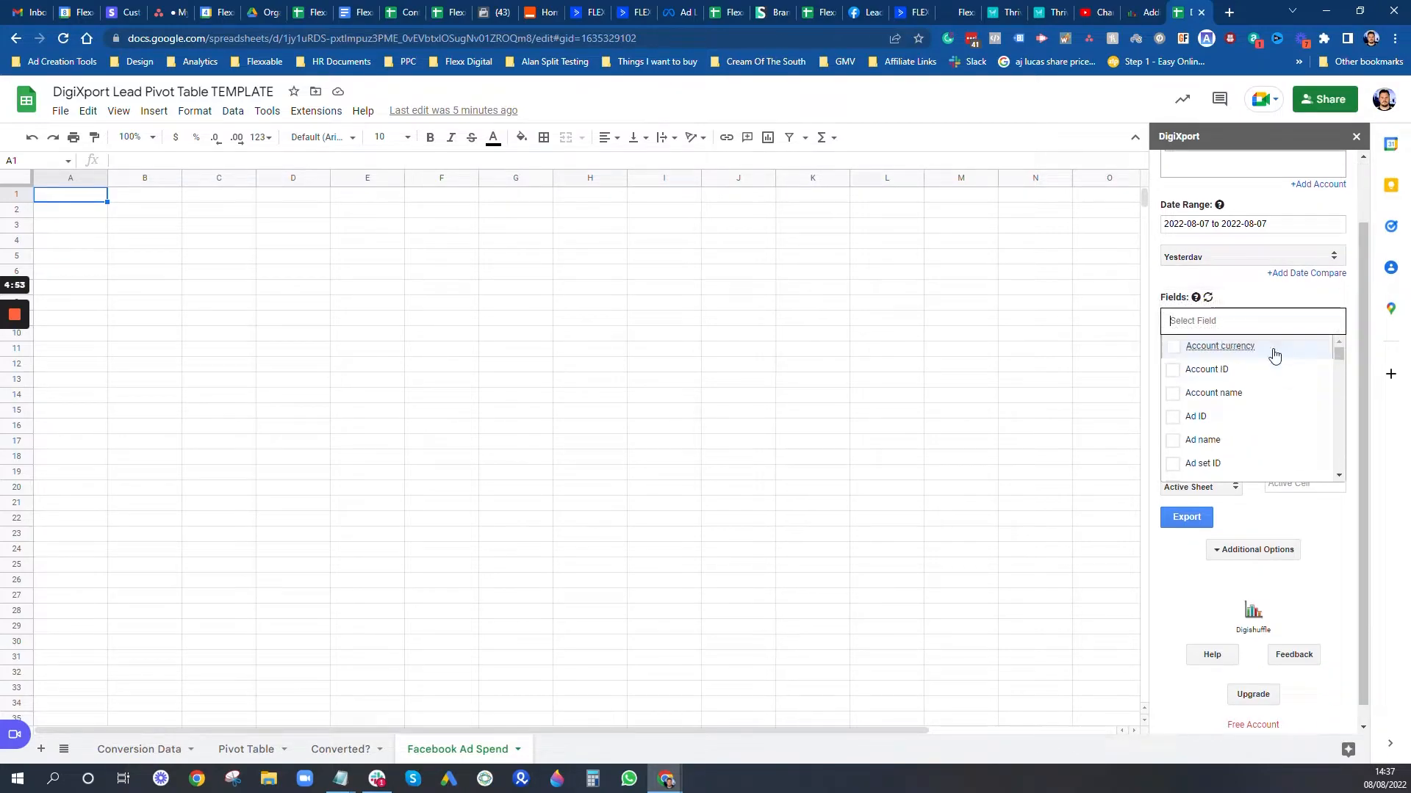
scroll(1255, 363, "down", 3)
scroll(1255, 363, "up", 3)
scroll(1254, 363, "down", 10)
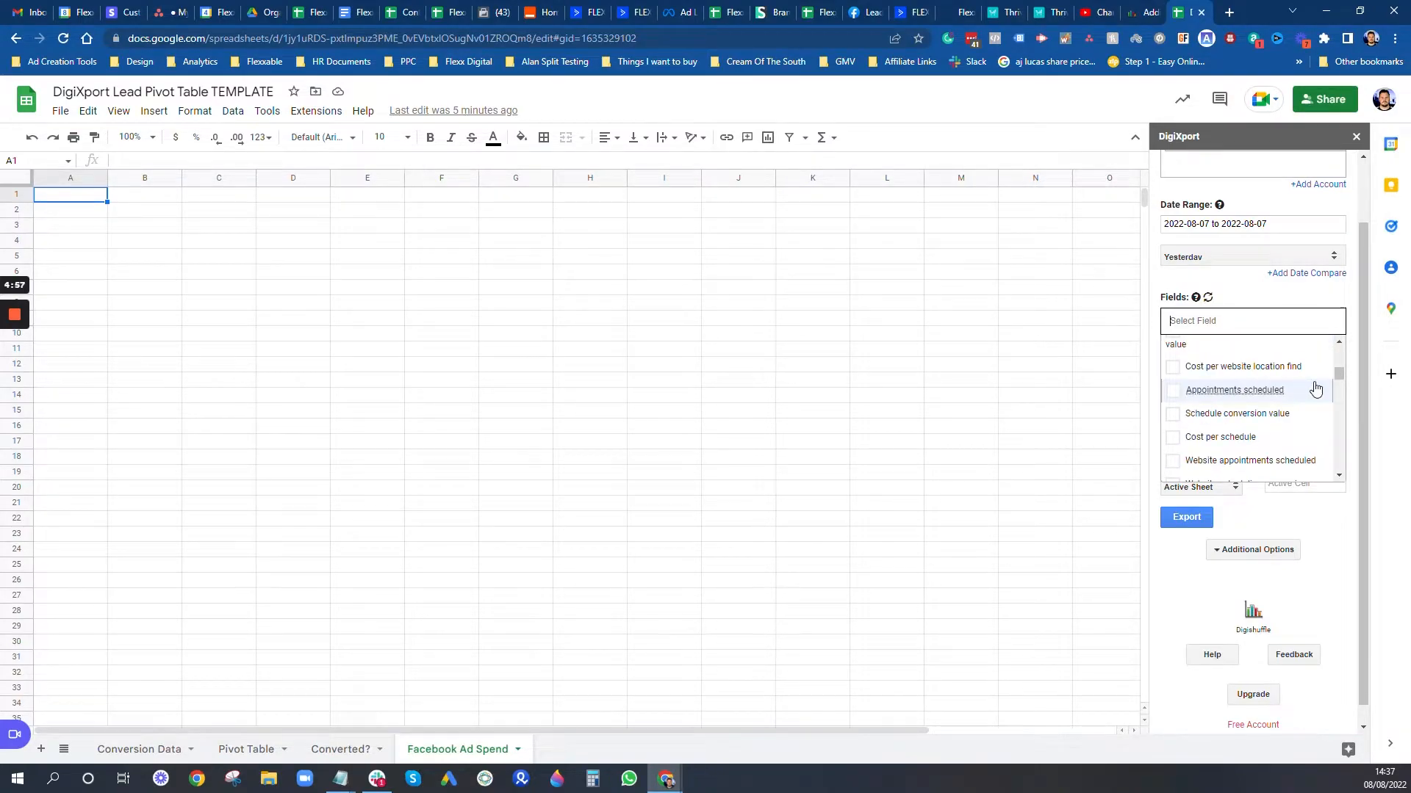
mouse_move(1337, 373)
left_mouse_down()
mouse_move(1336, 459)
mouse_move(1339, 352)
left_mouse_up()
left_click(1310, 524)
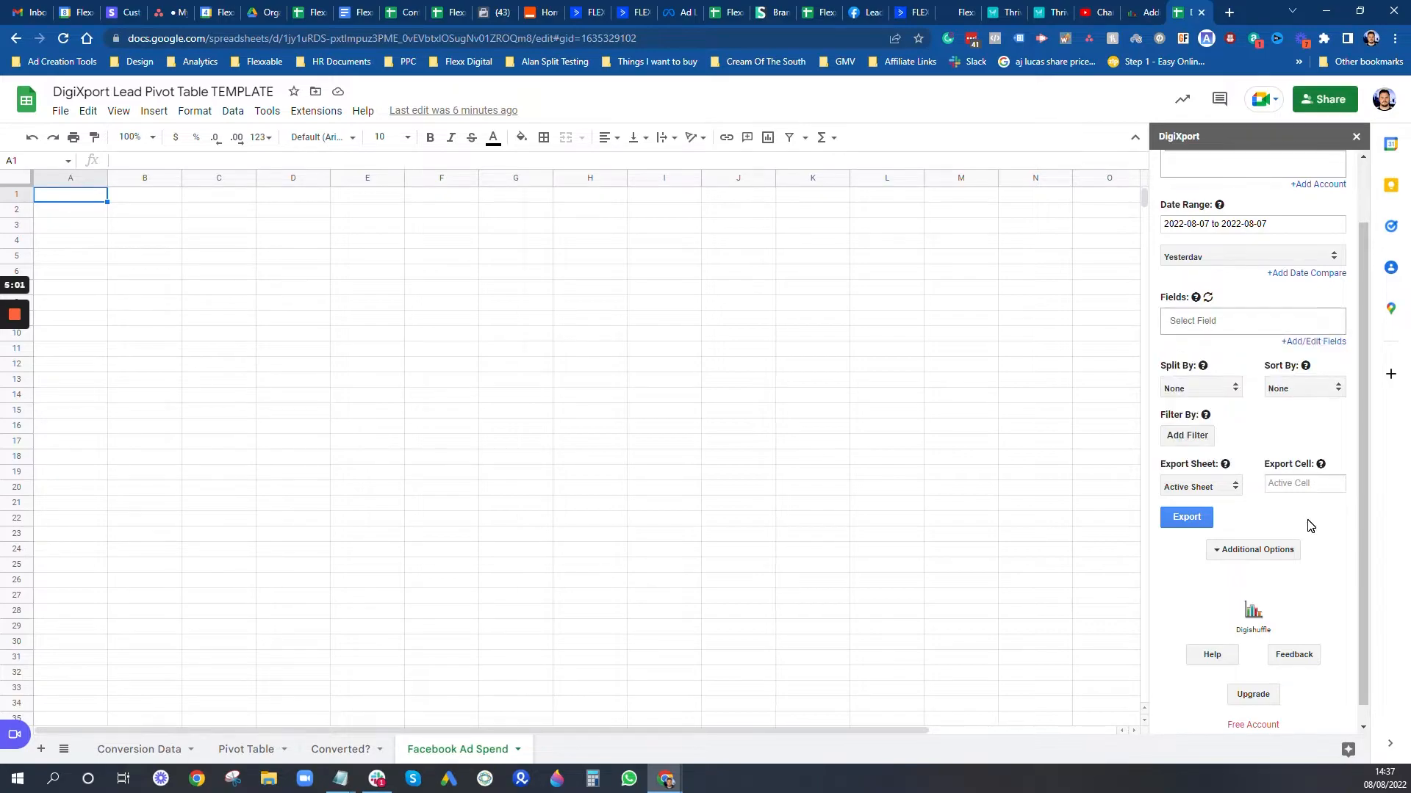
left_click(1206, 389)
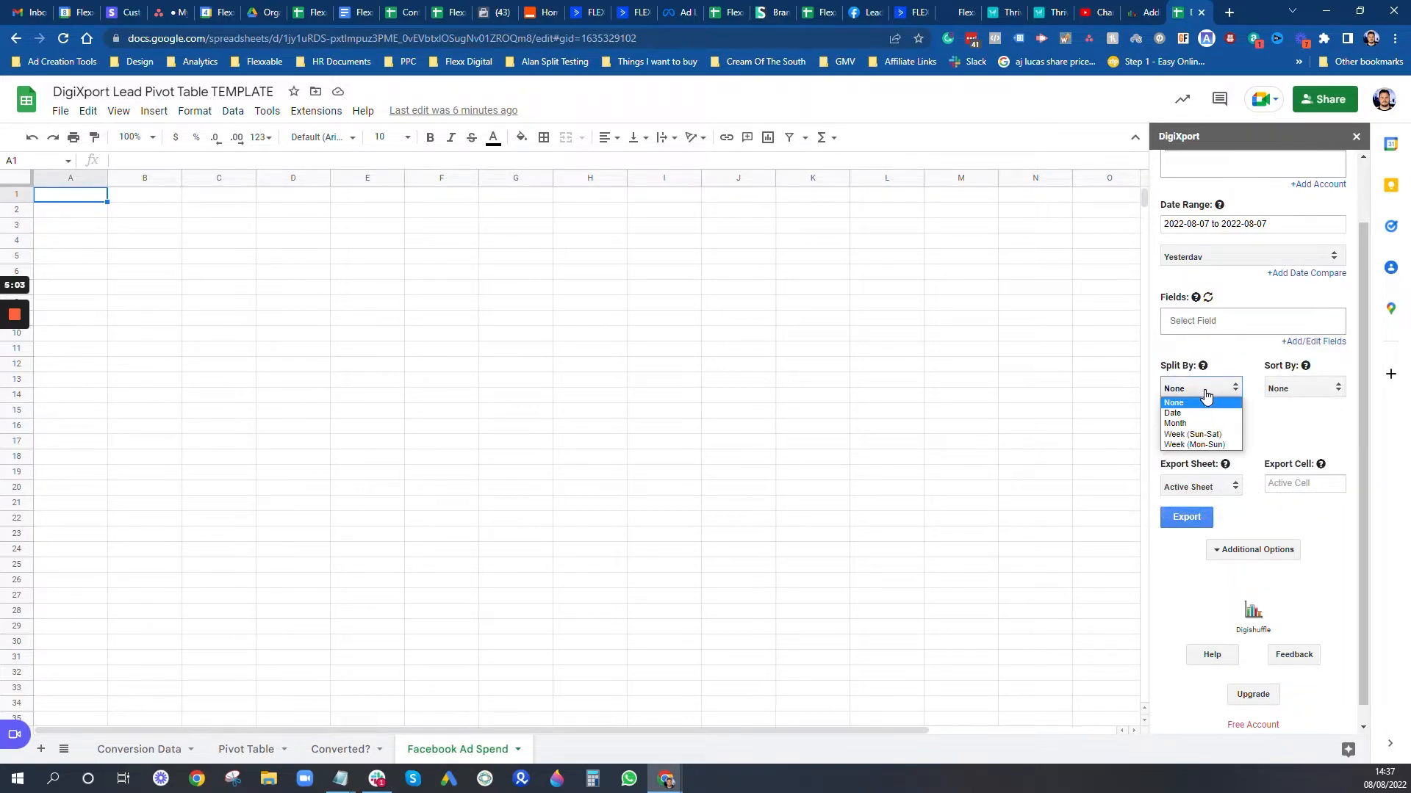
left_click(1179, 413)
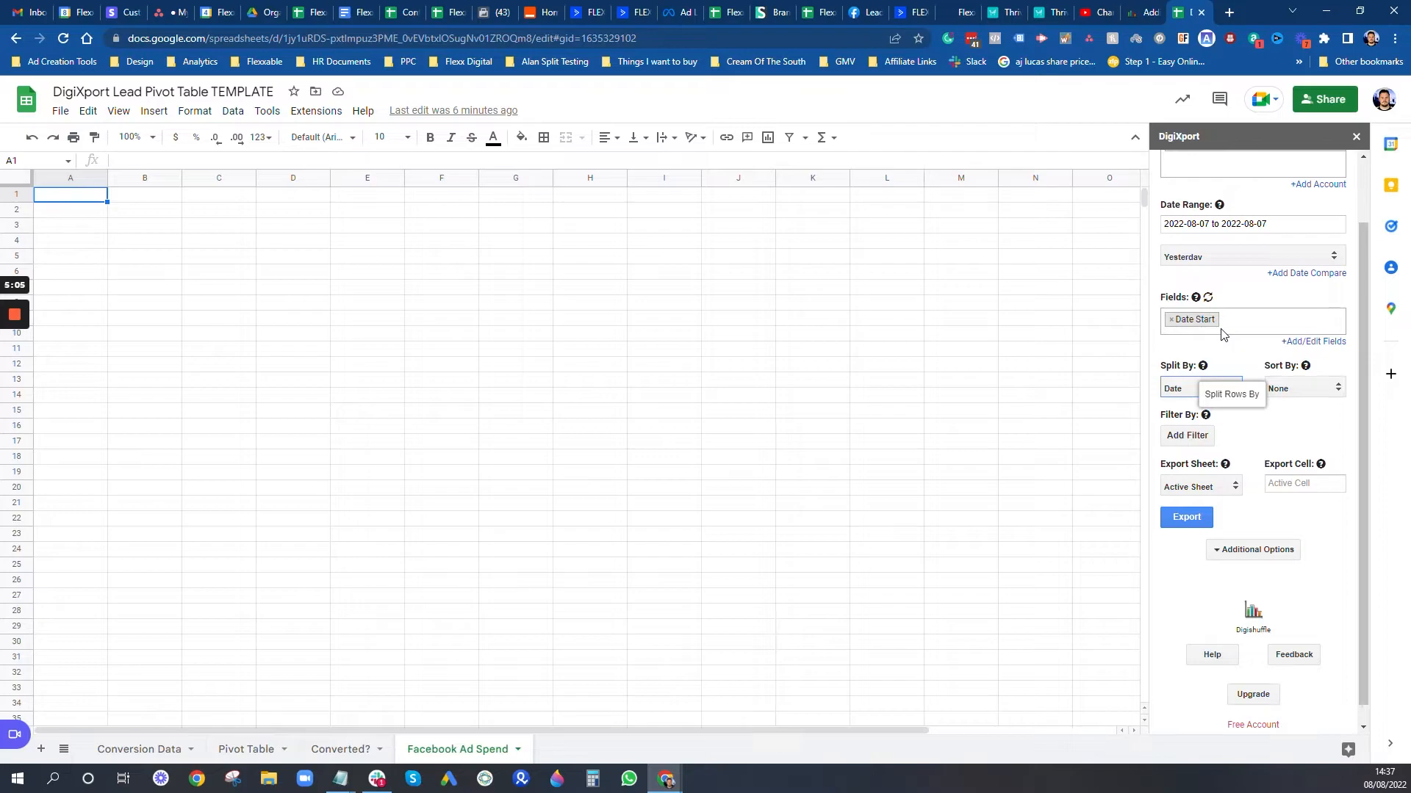
Step: Add Amount spent and CPM as export fields
left_click(1282, 321)
scroll(1285, 409, "up", 8)
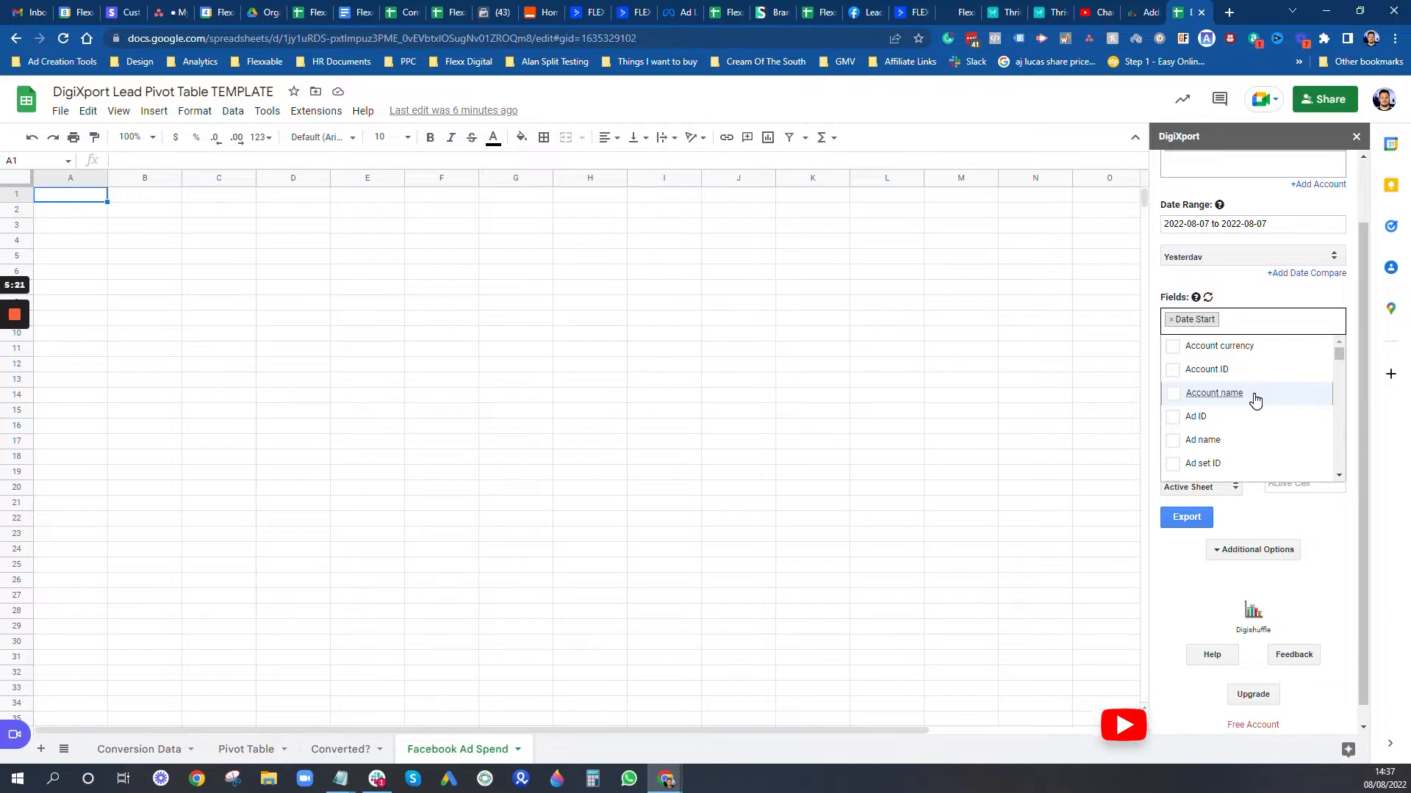
scroll(1257, 417, "down", 1)
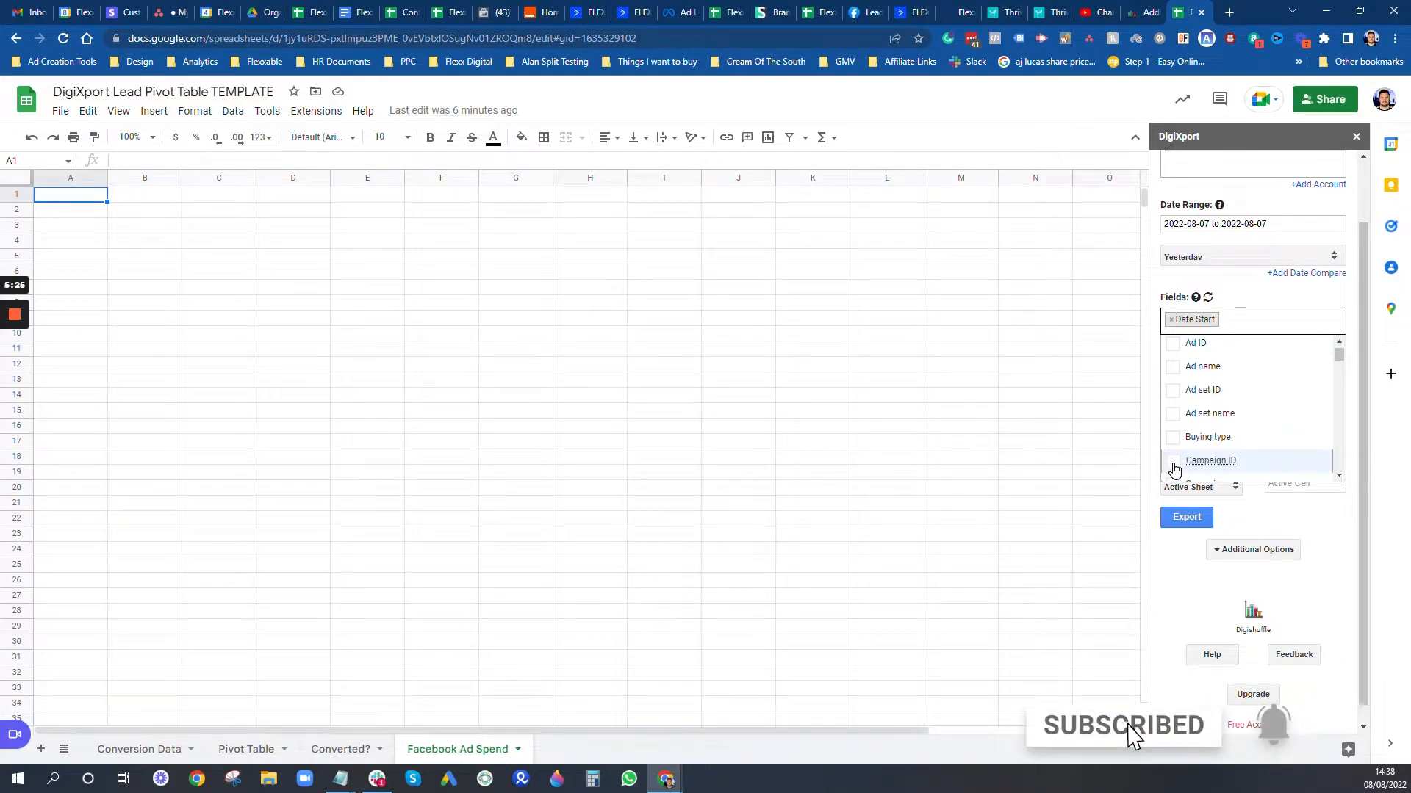
scroll(1216, 445, "down", 1)
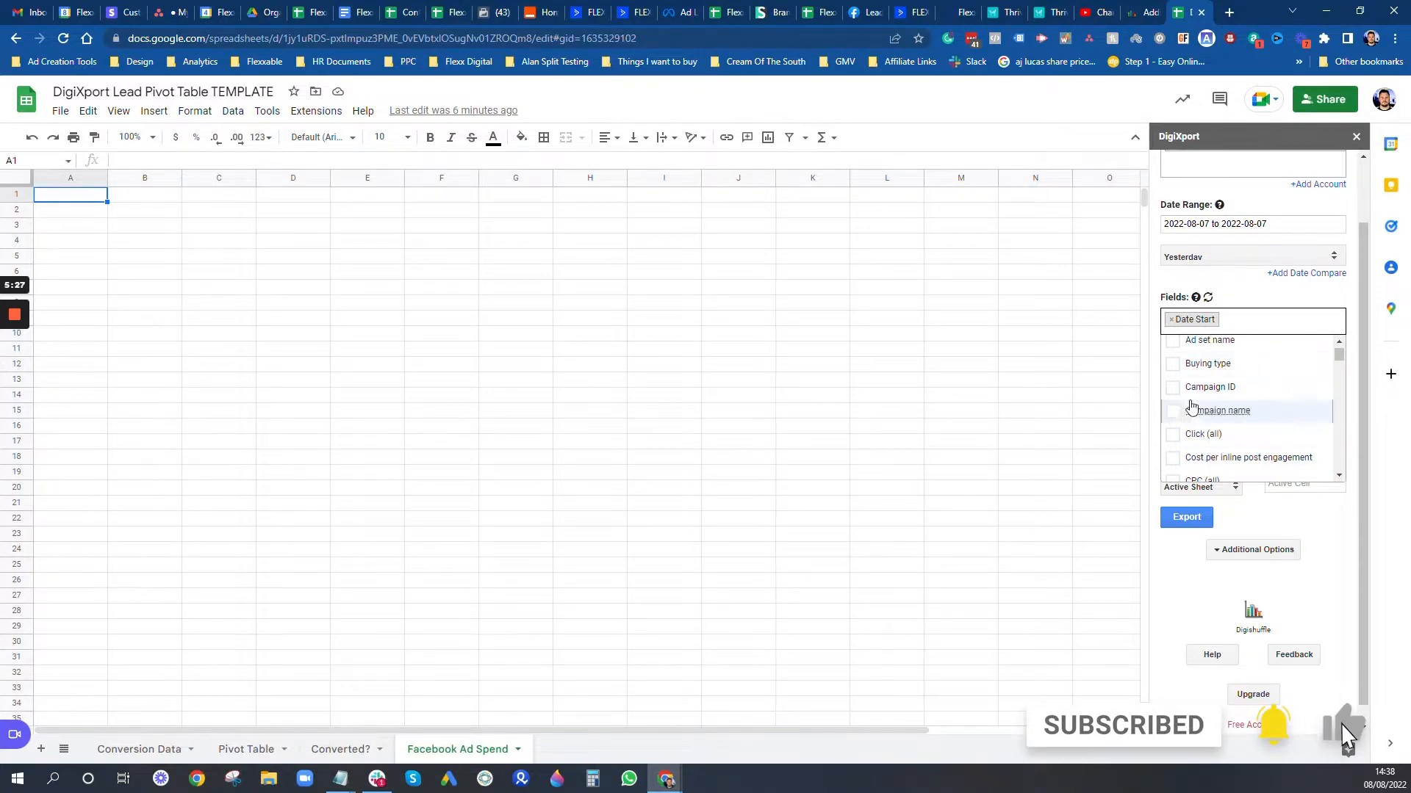
scroll(1295, 461, "up", 2)
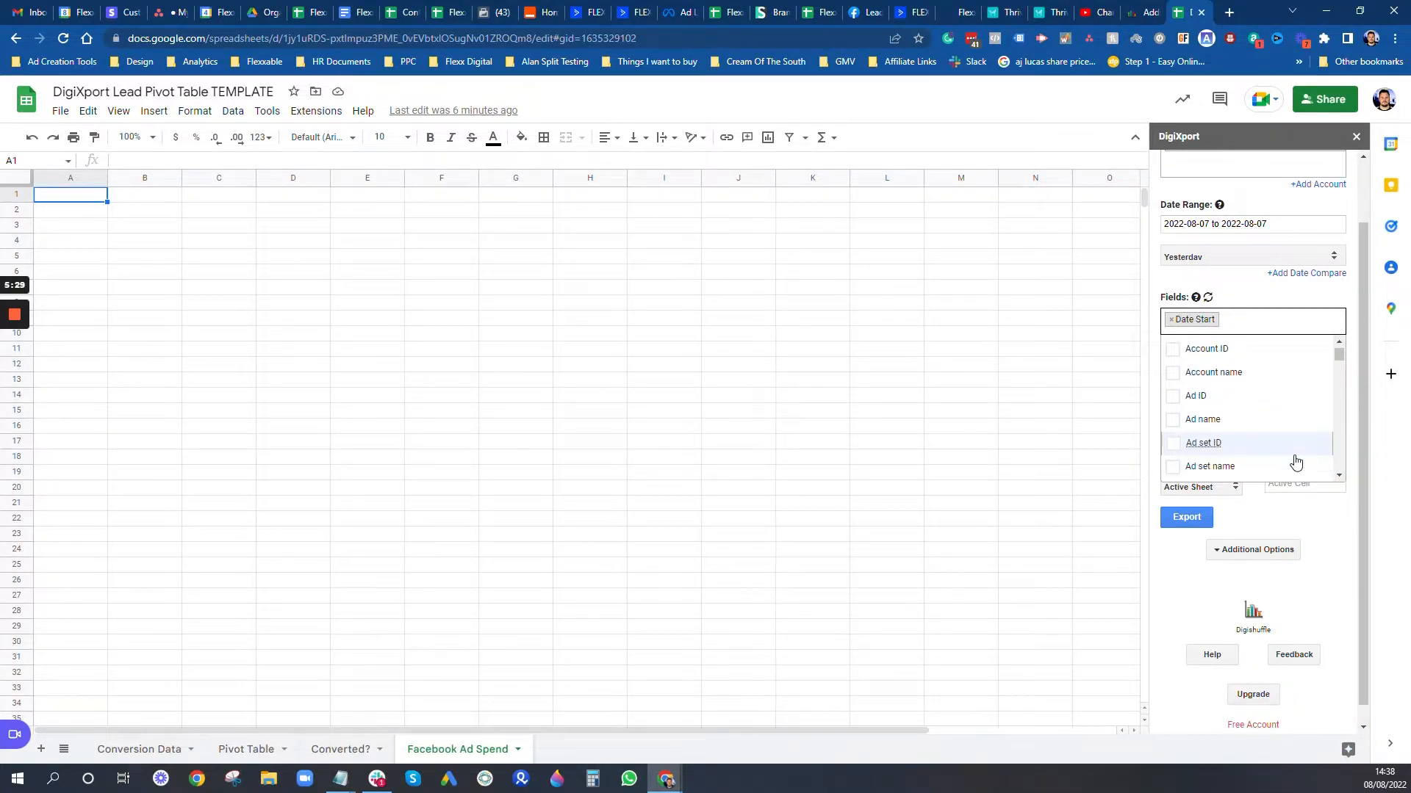
left_click(1278, 322)
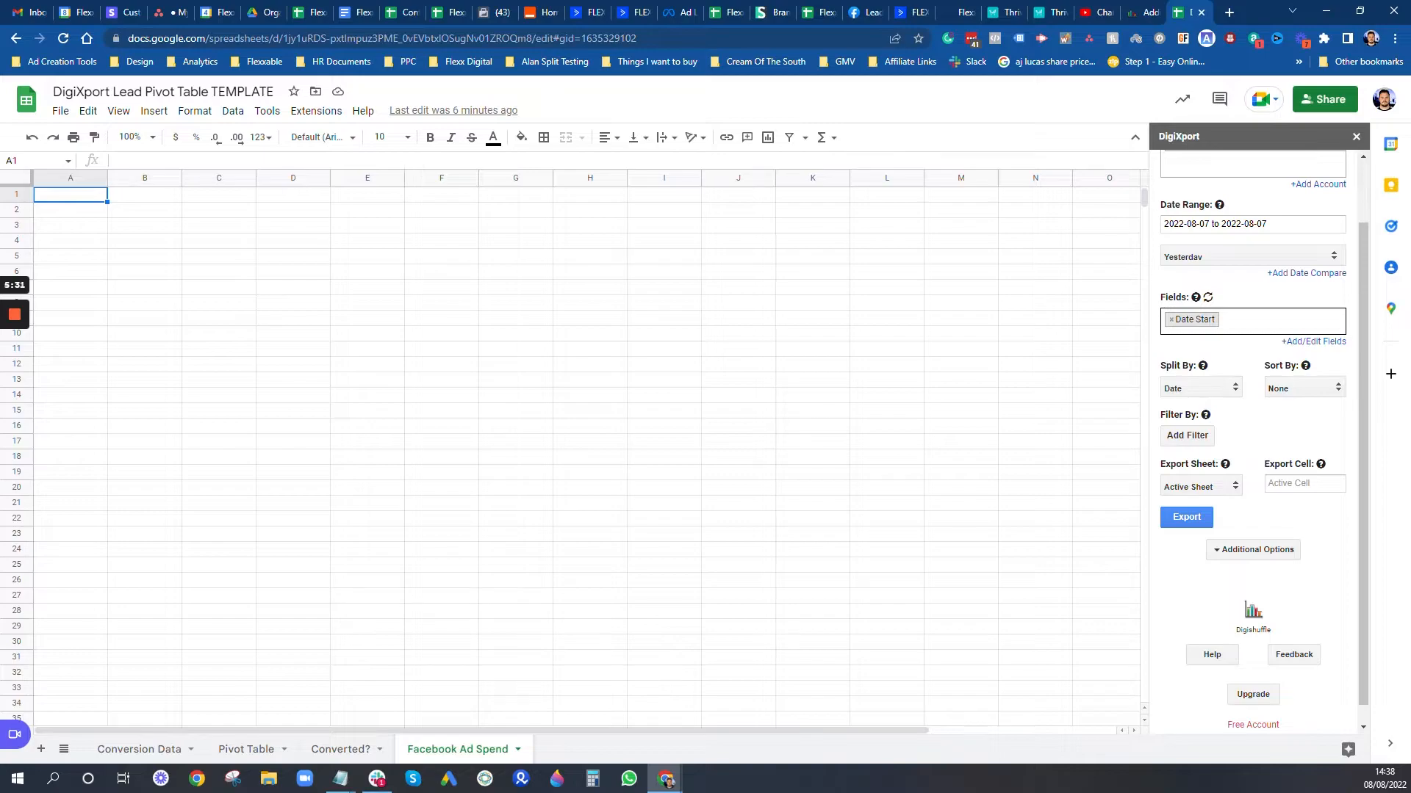
type("amount")
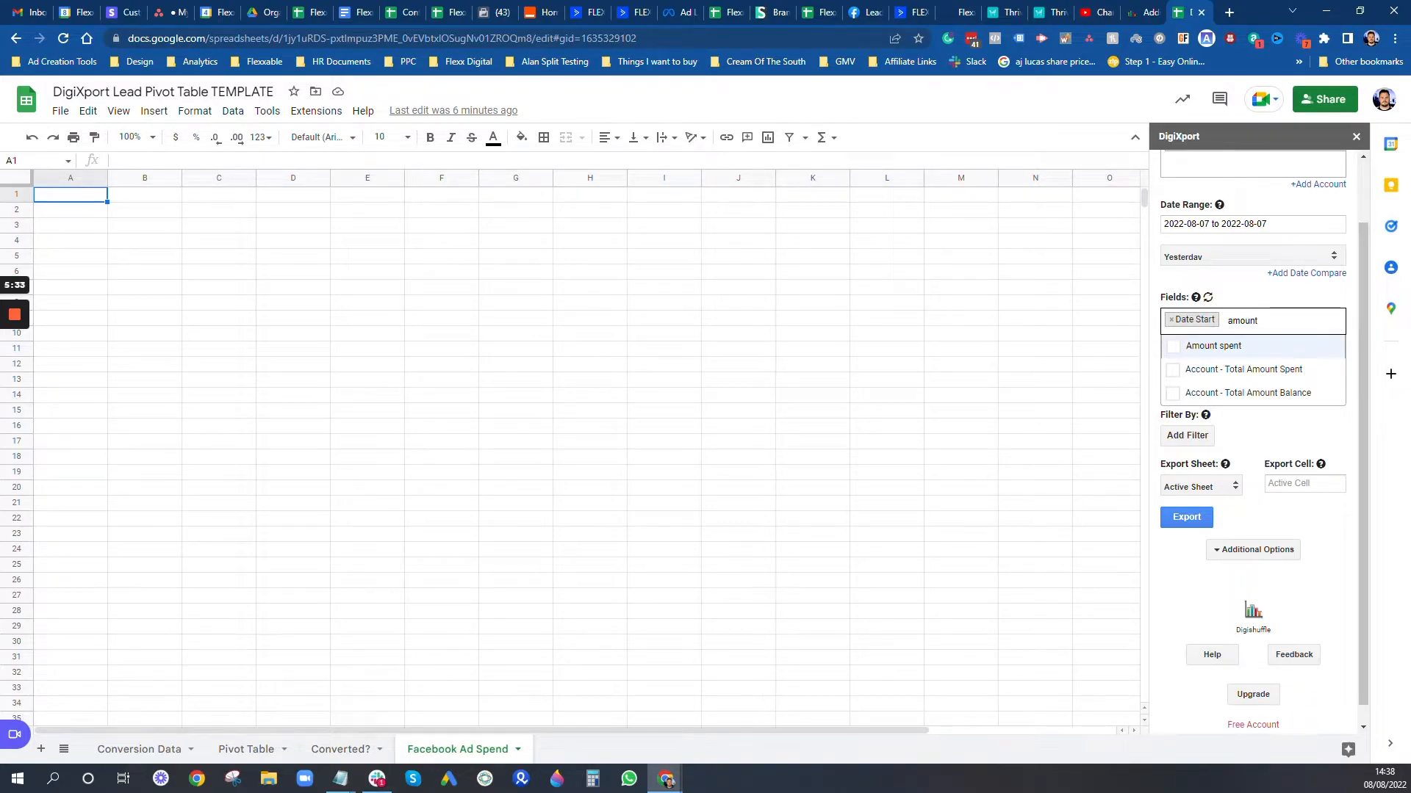
left_click(1228, 346)
key("Escape")
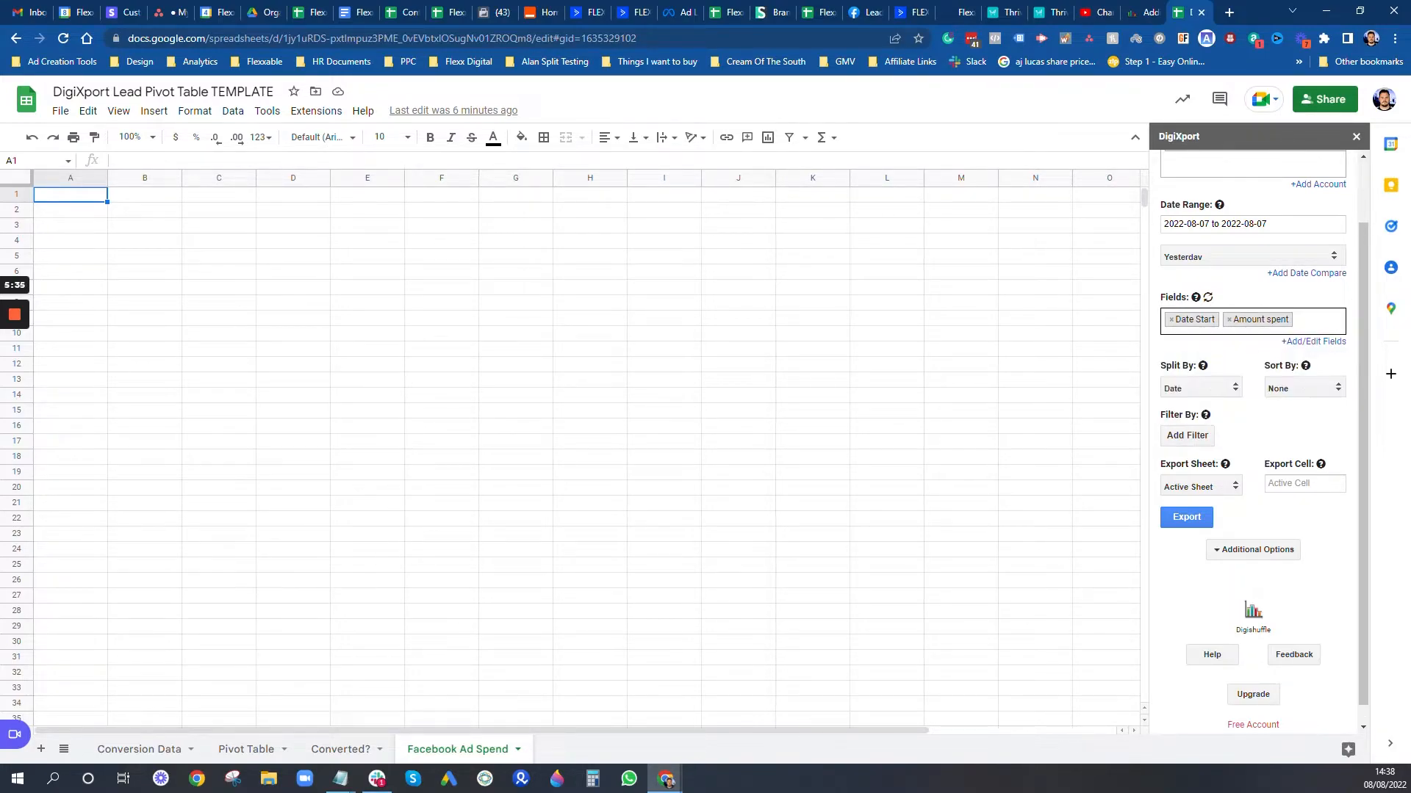
left_click(1317, 321)
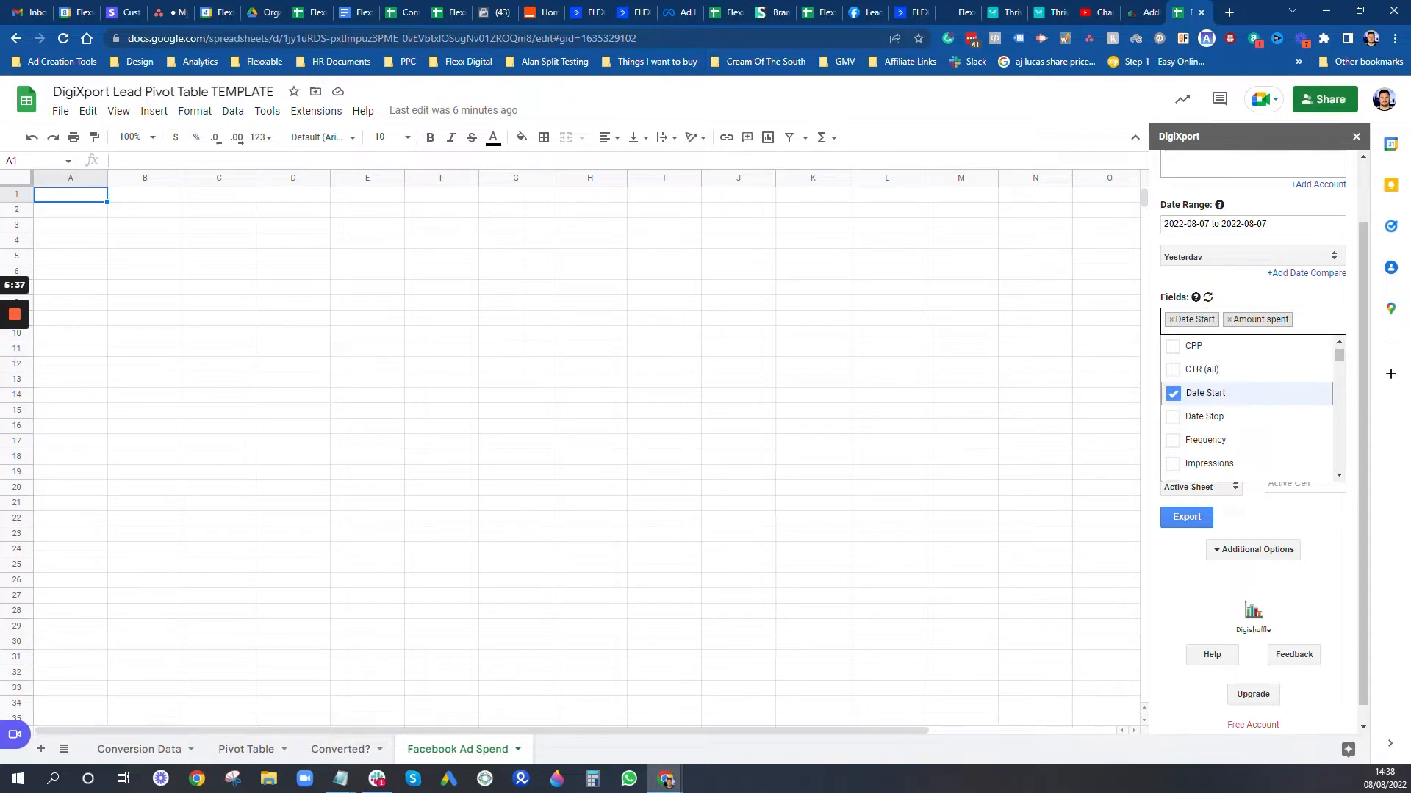
type("cpm")
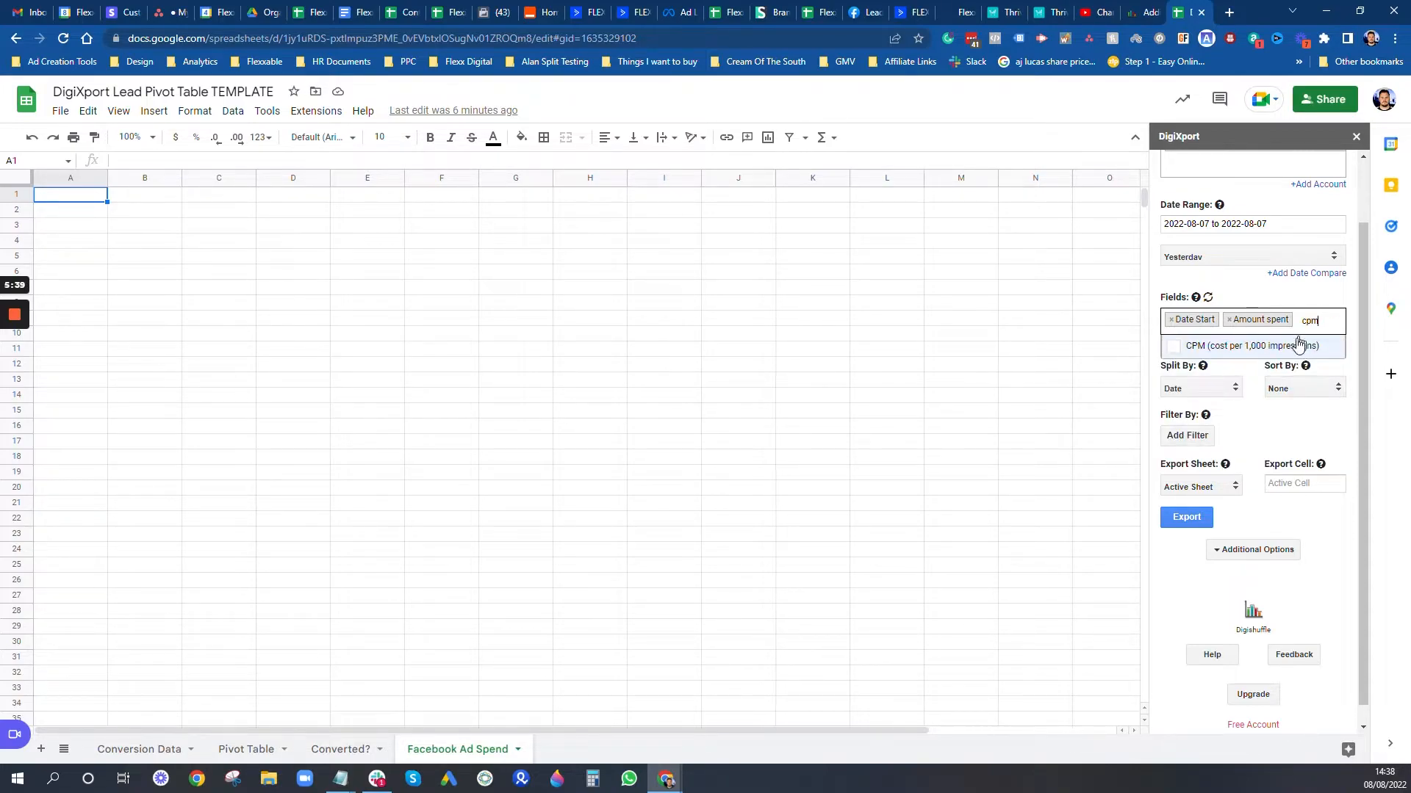
left_click(1298, 345)
key("Escape")
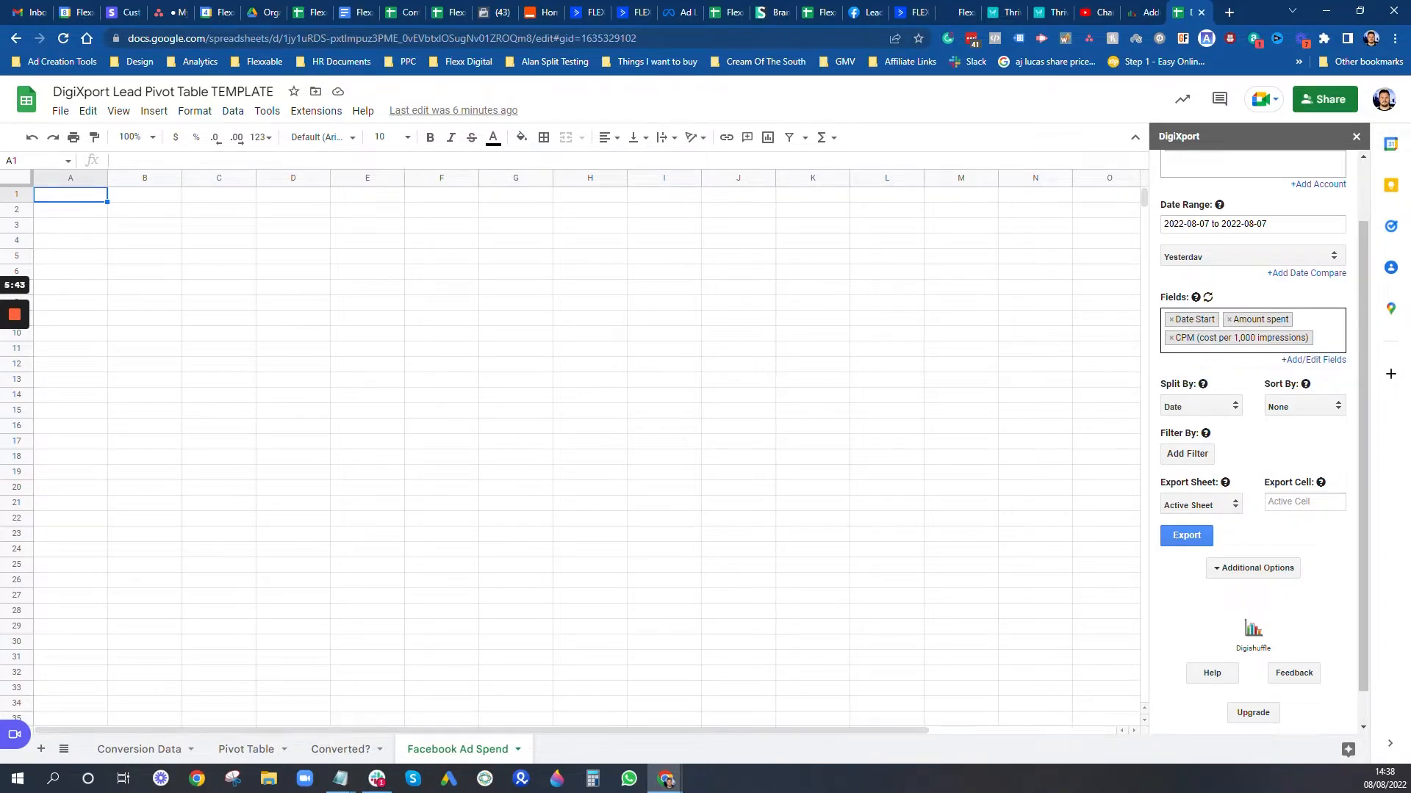
Step: Add Link clicks, CTR and CPC as export fields
type("link s")
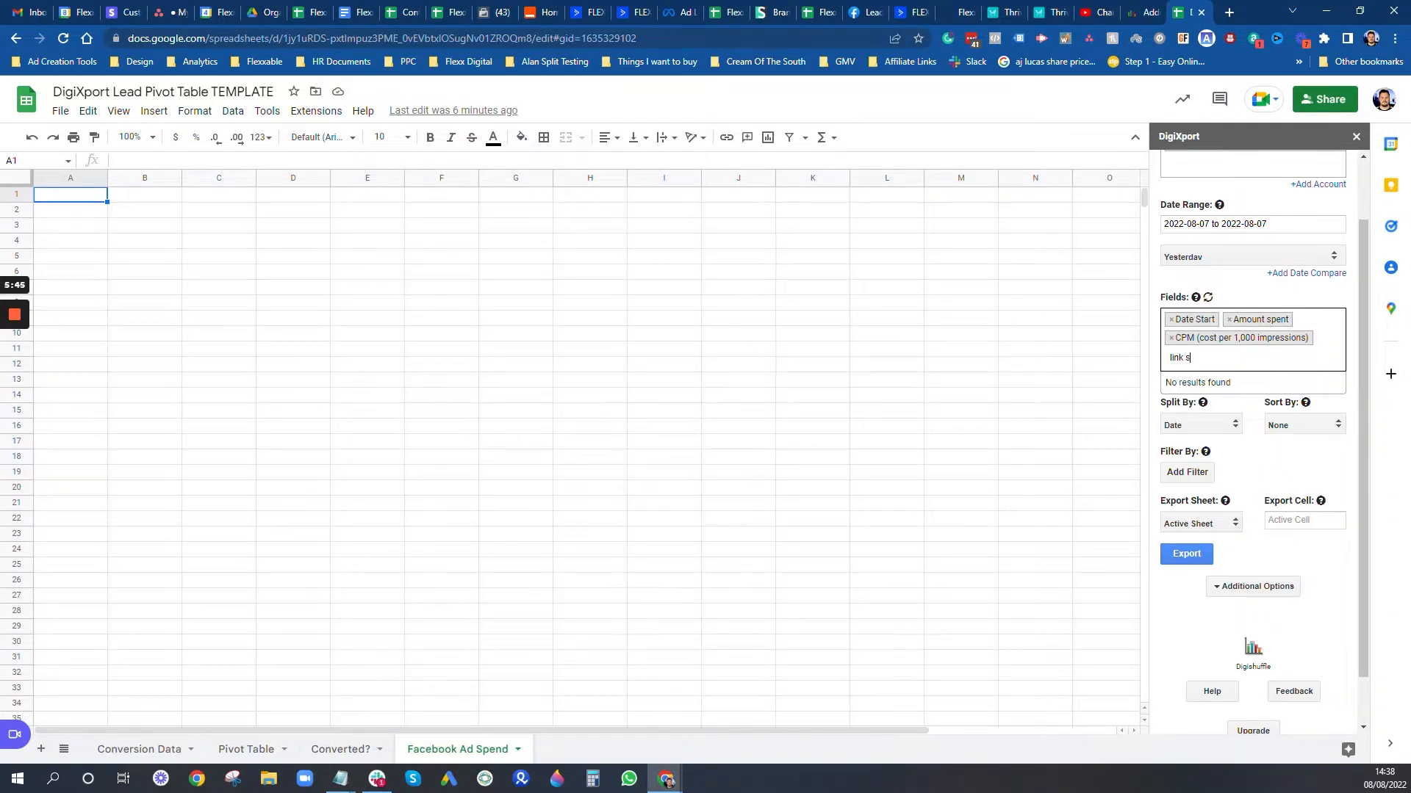
key("BackSpace")
type("c")
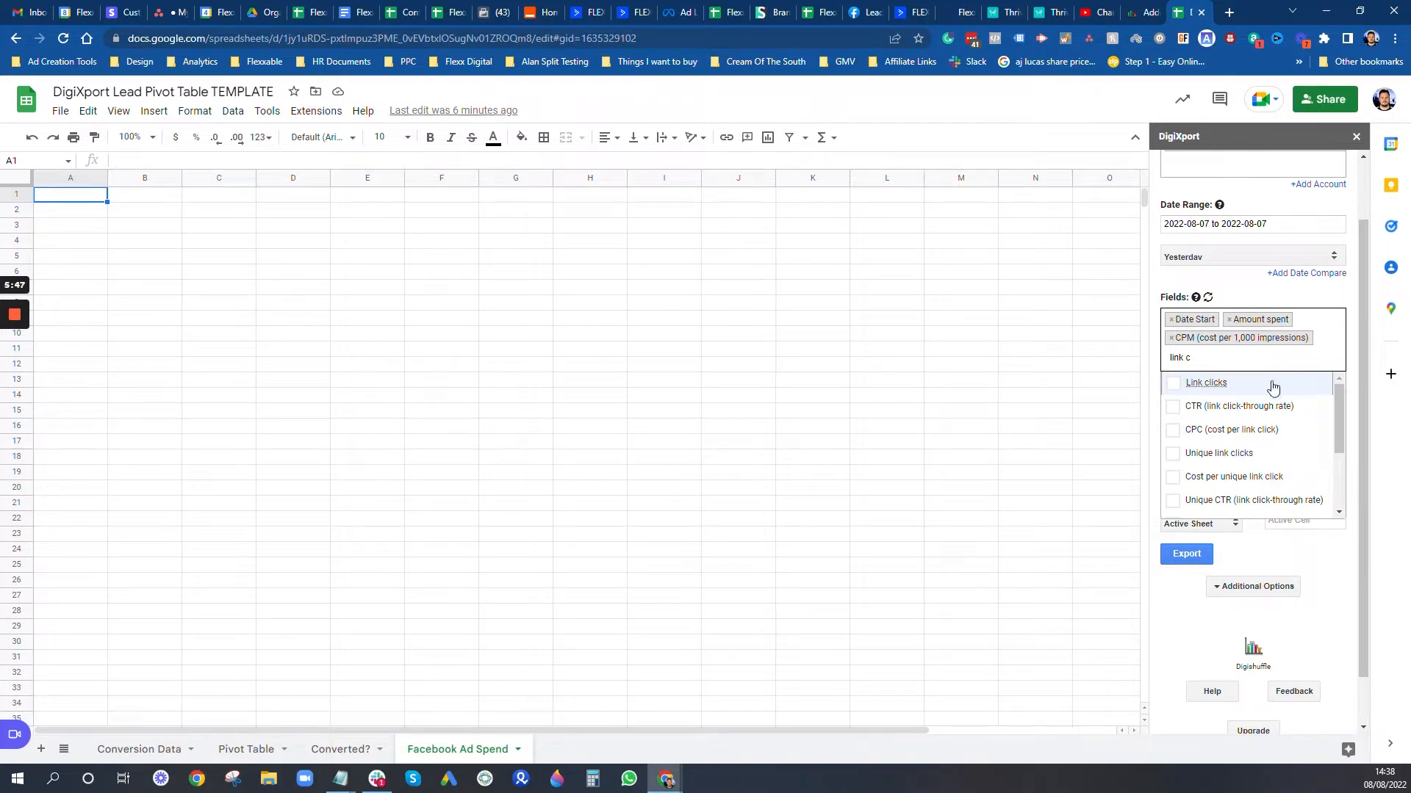
left_click(1217, 388)
left_click(1241, 359)
type("link")
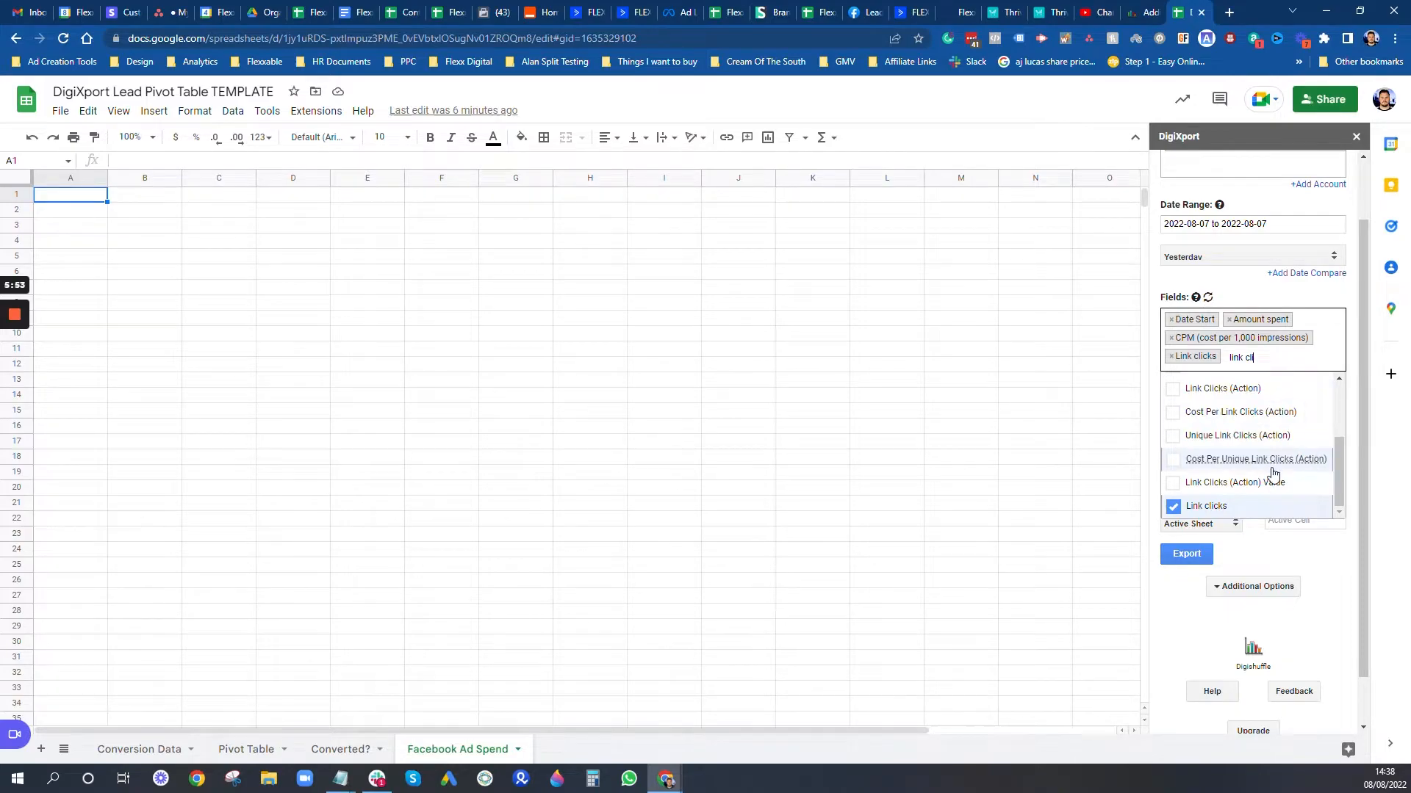
scroll(1273, 474, "up", 2)
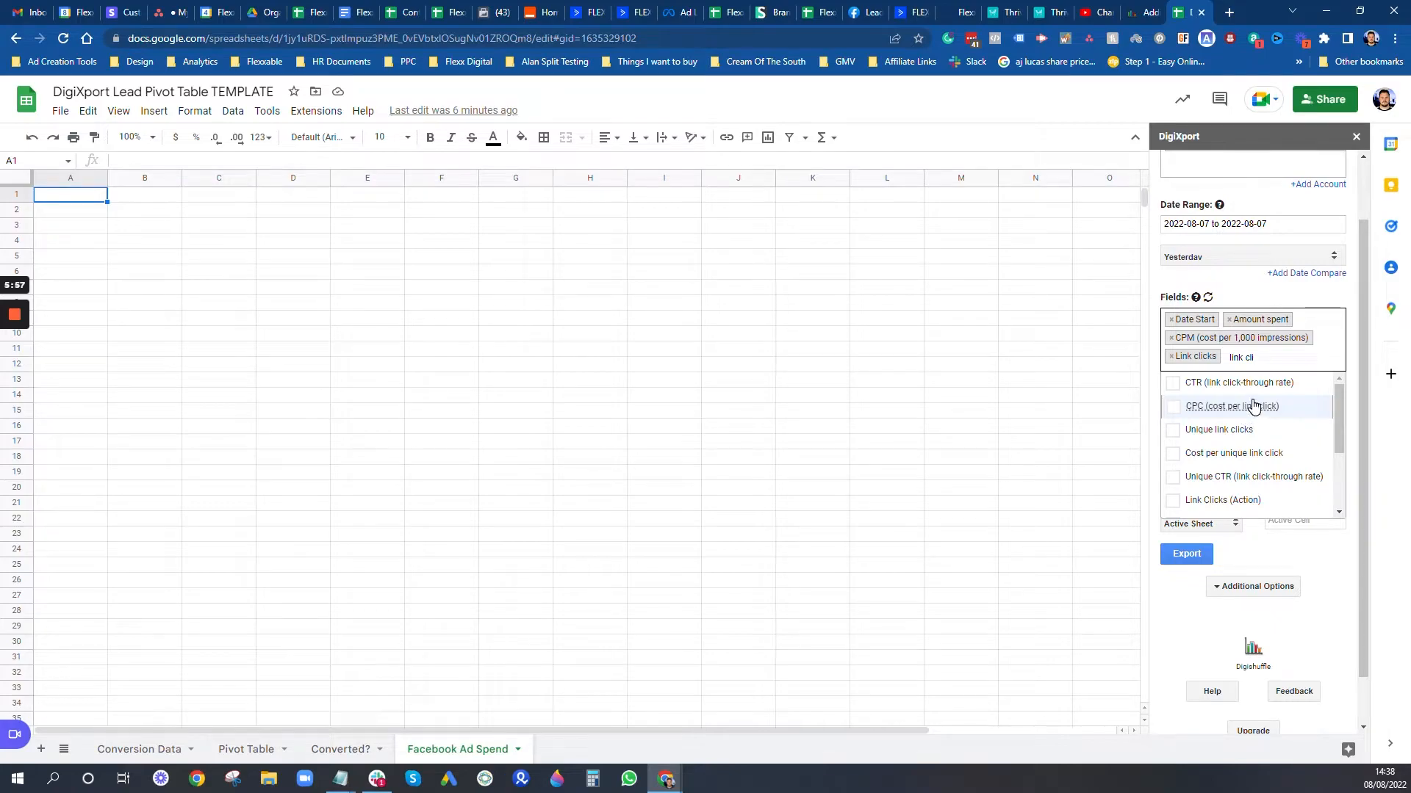
left_click(1264, 383)
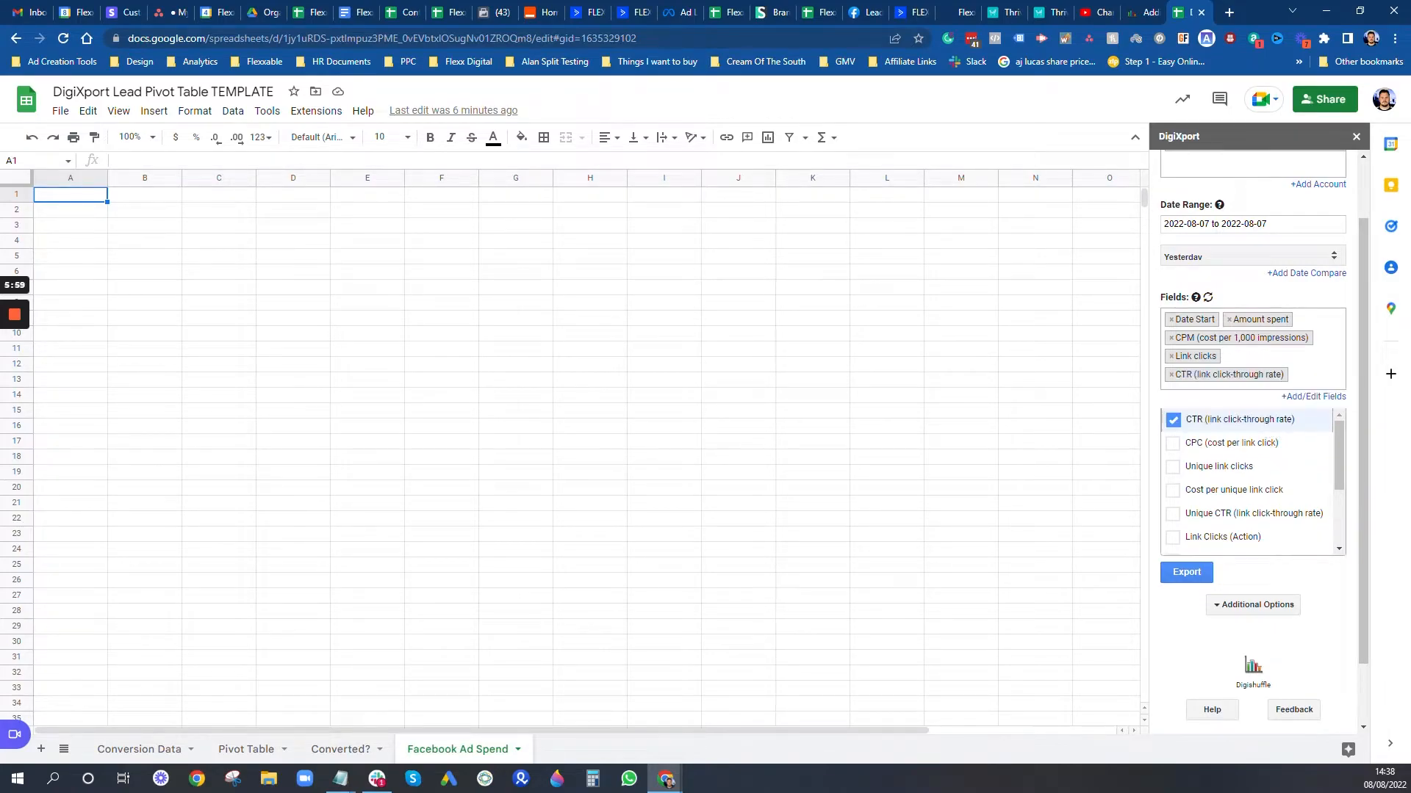
left_click(1263, 382)
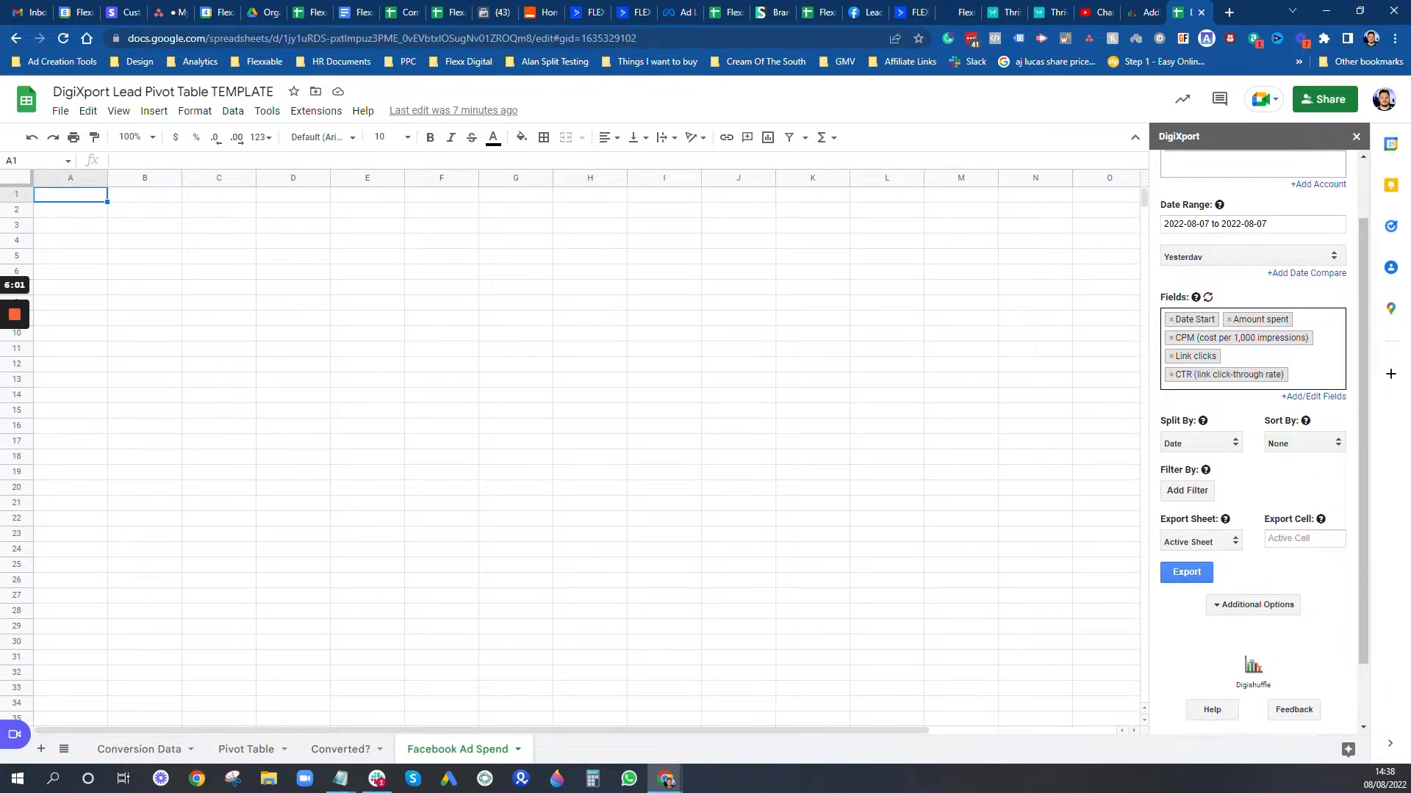
type("cpc")
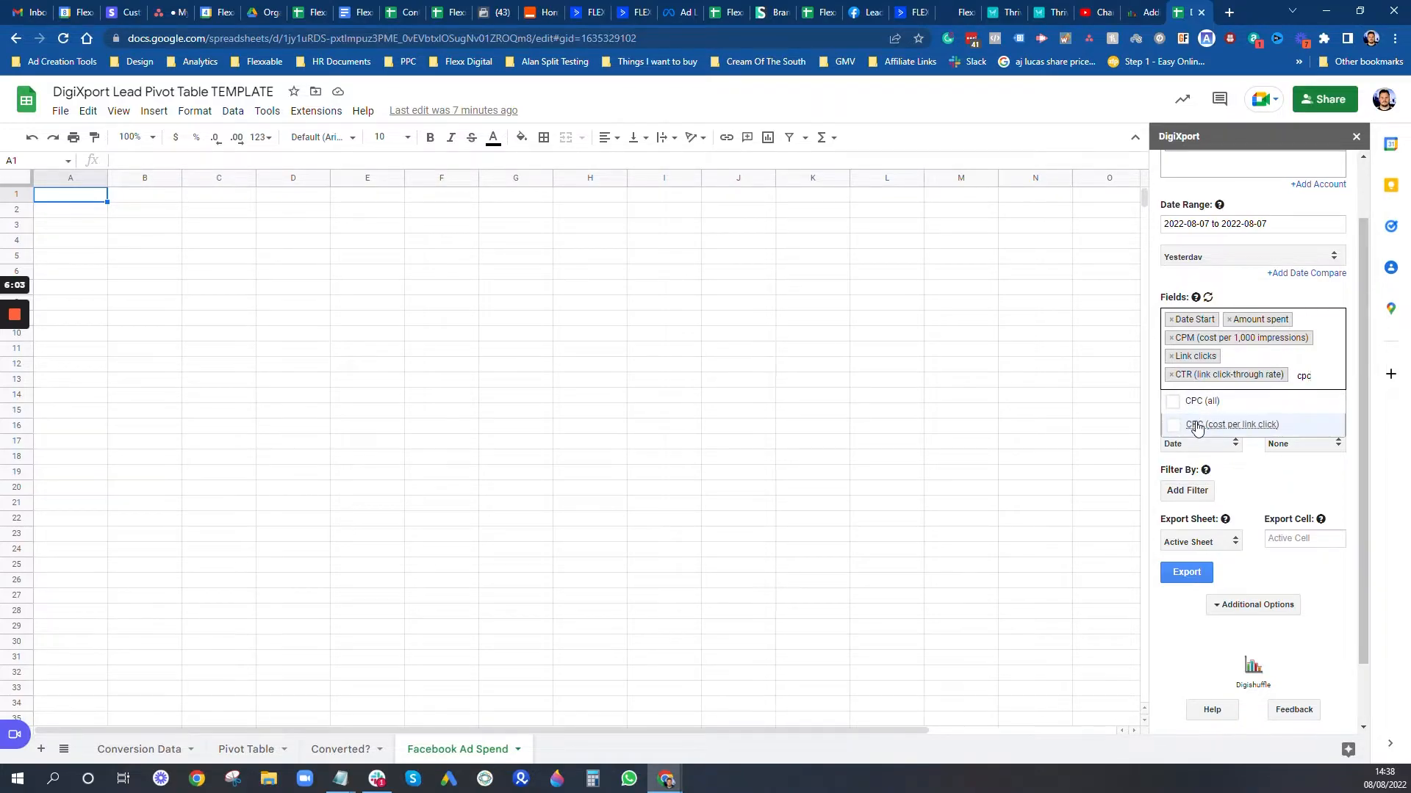
left_click(1197, 425)
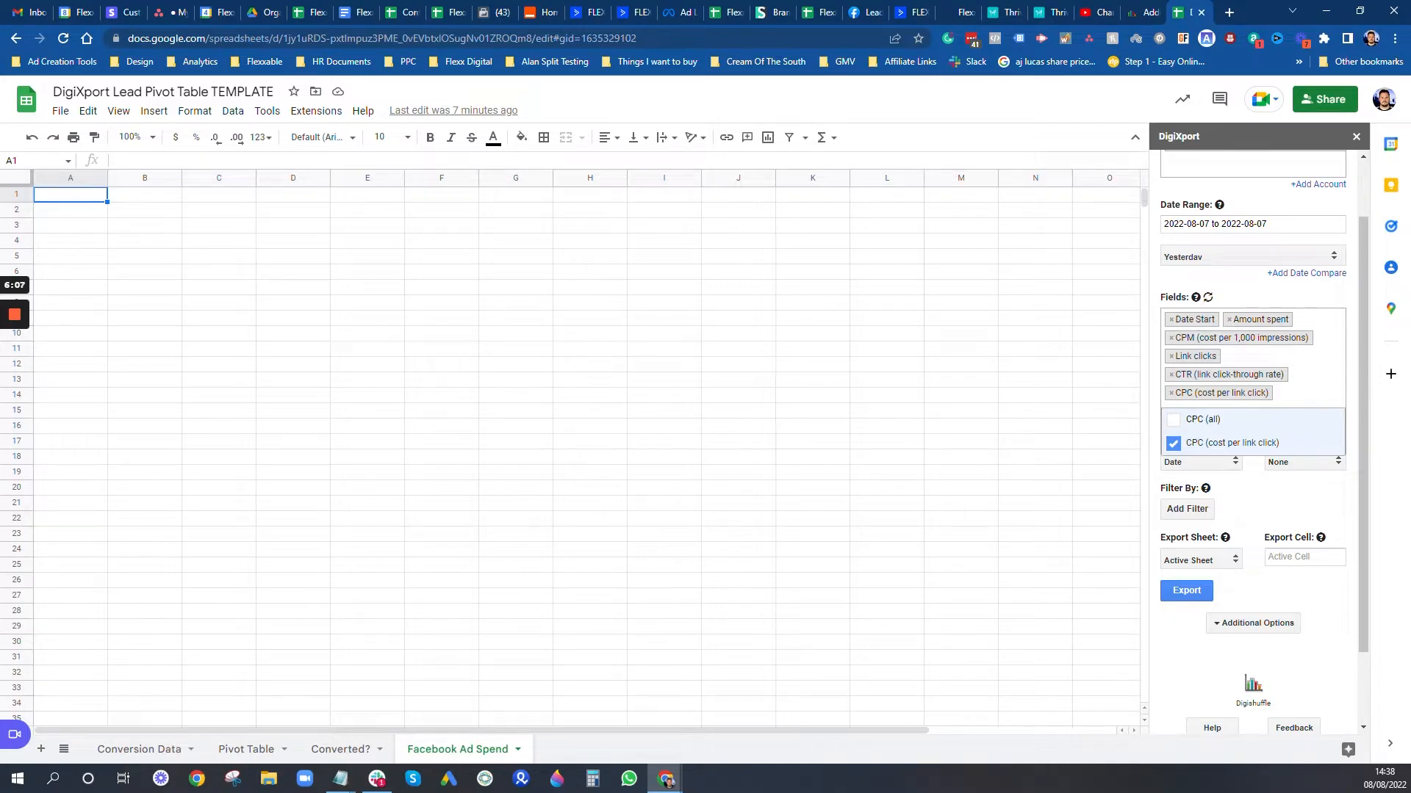
left_click(1339, 504)
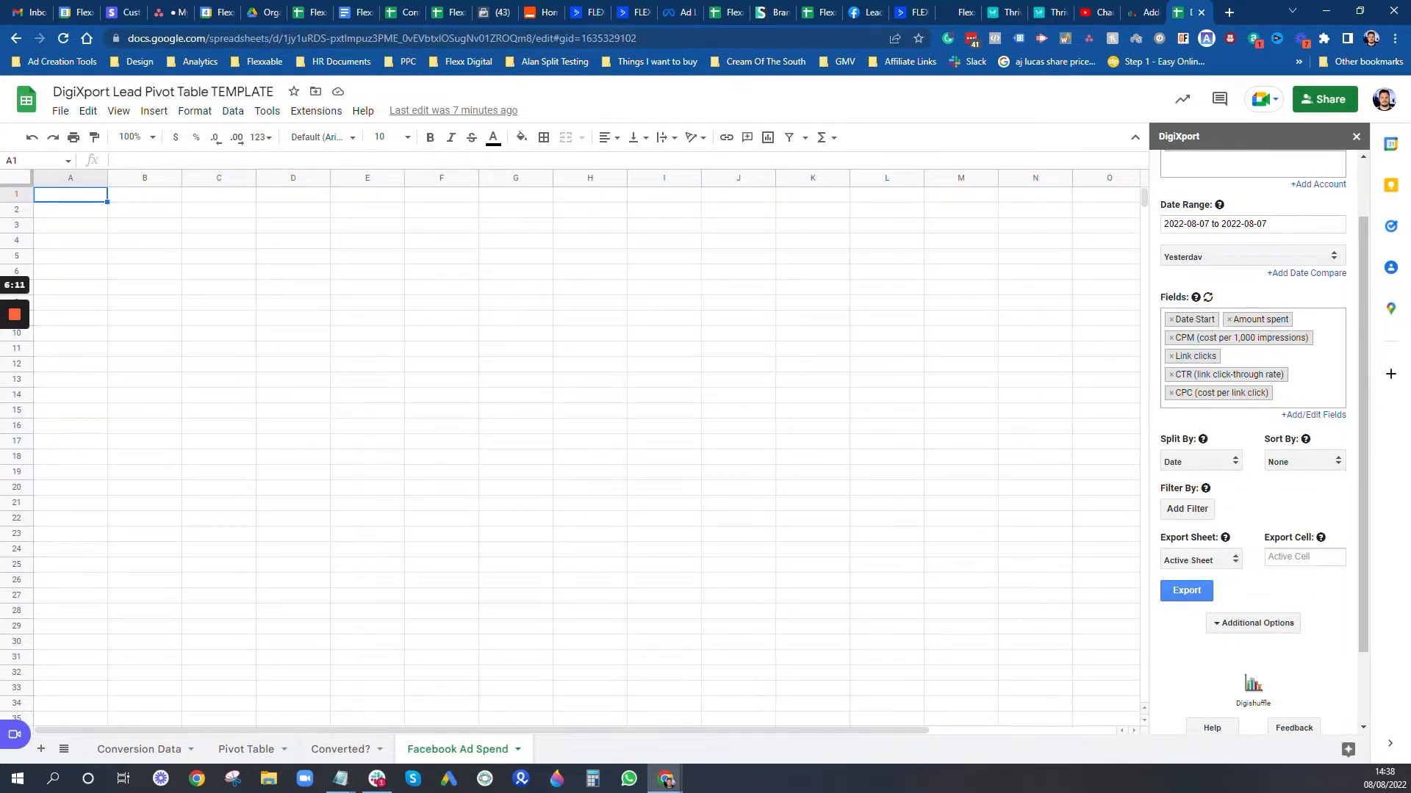
Step: Sort the export by Date Start and send it to Facebook Ad Spend starting at A1
left_click(1286, 463)
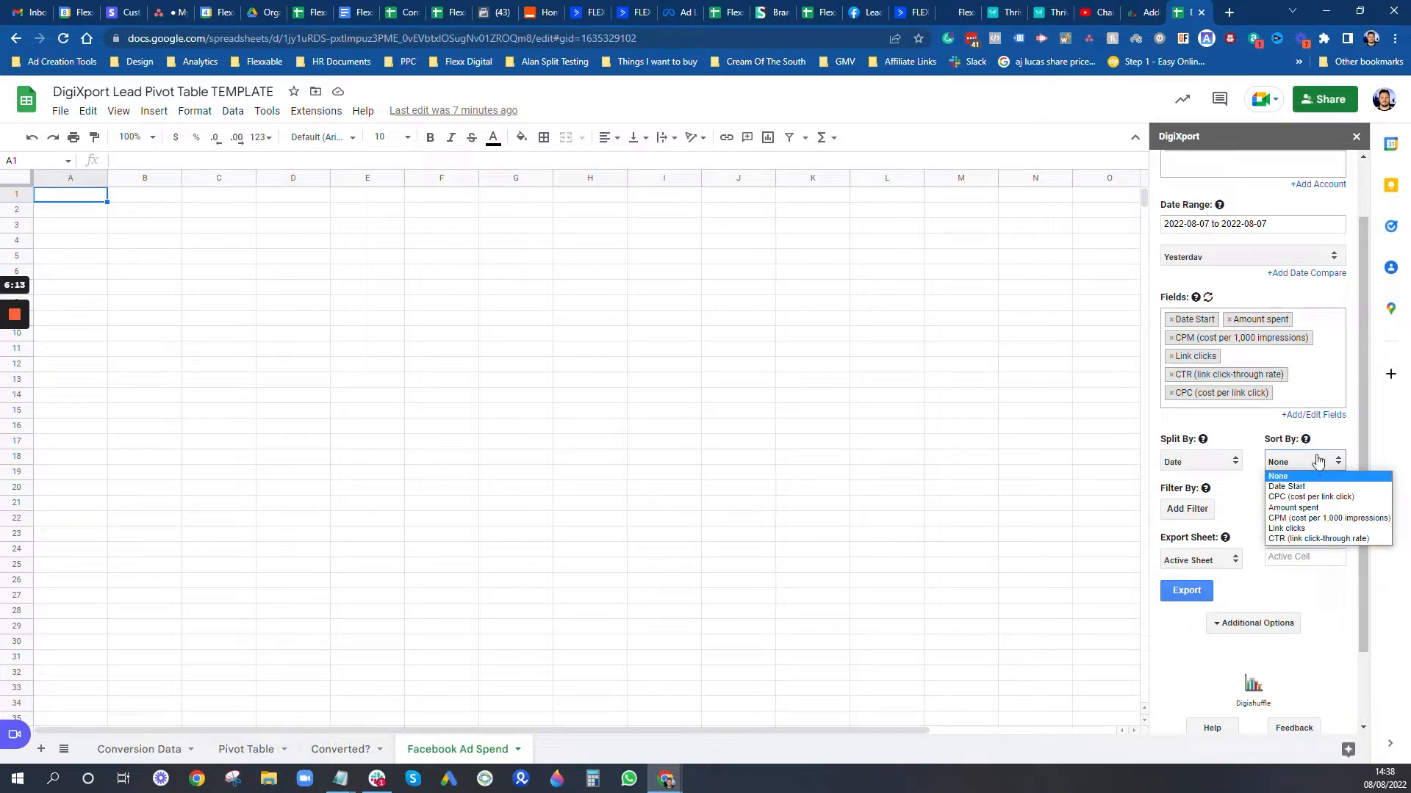
left_click(1305, 487)
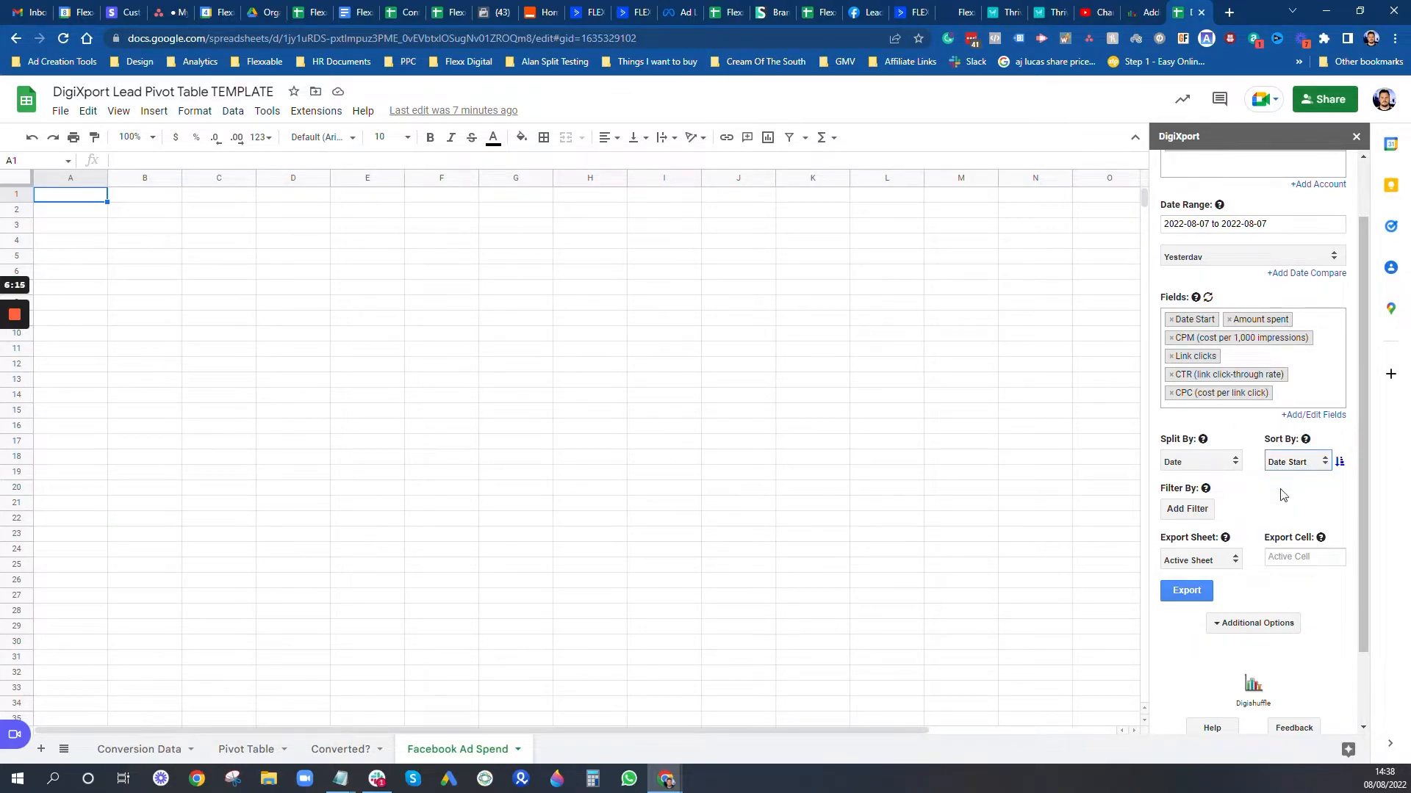
scroll(1286, 492, "down", 1)
left_click(1194, 490)
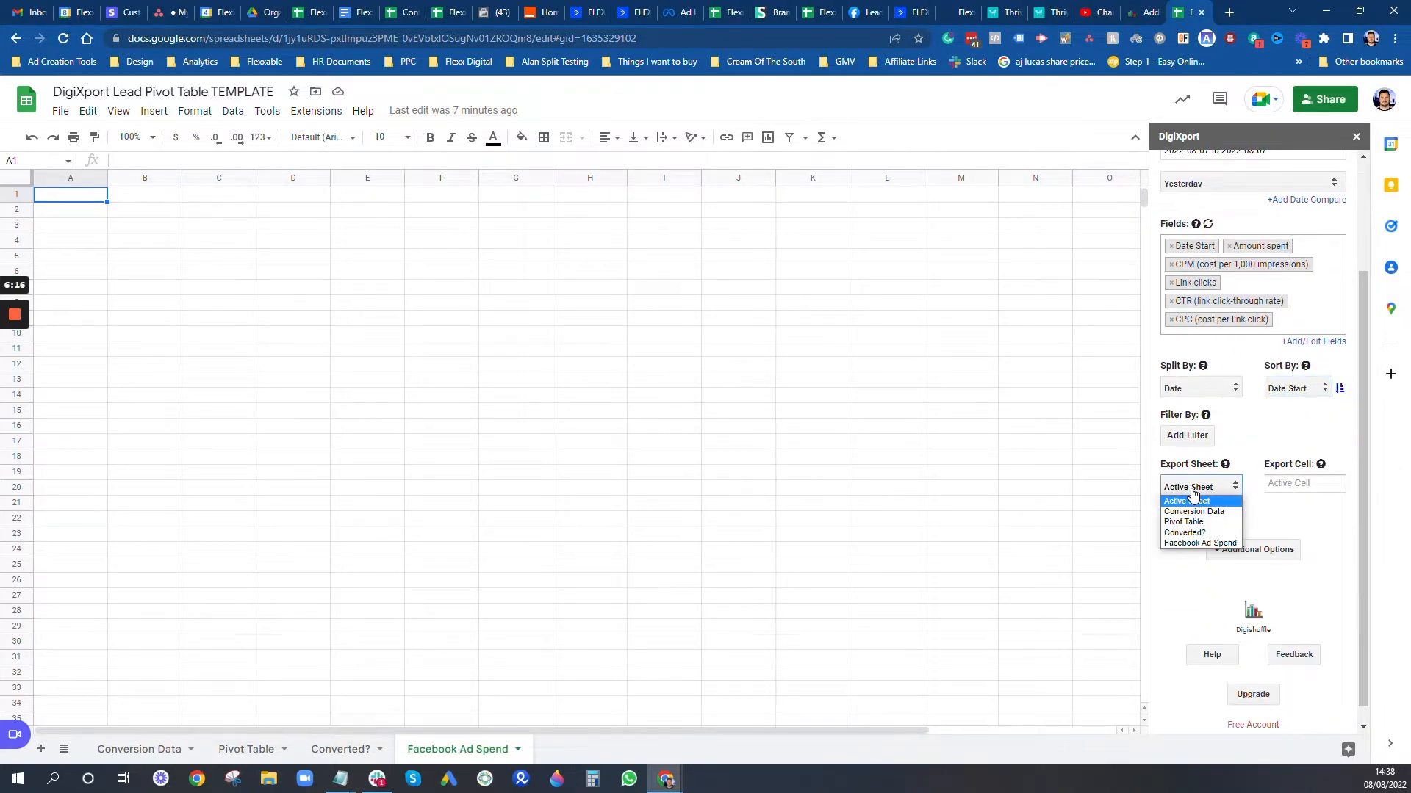
left_click(1193, 546)
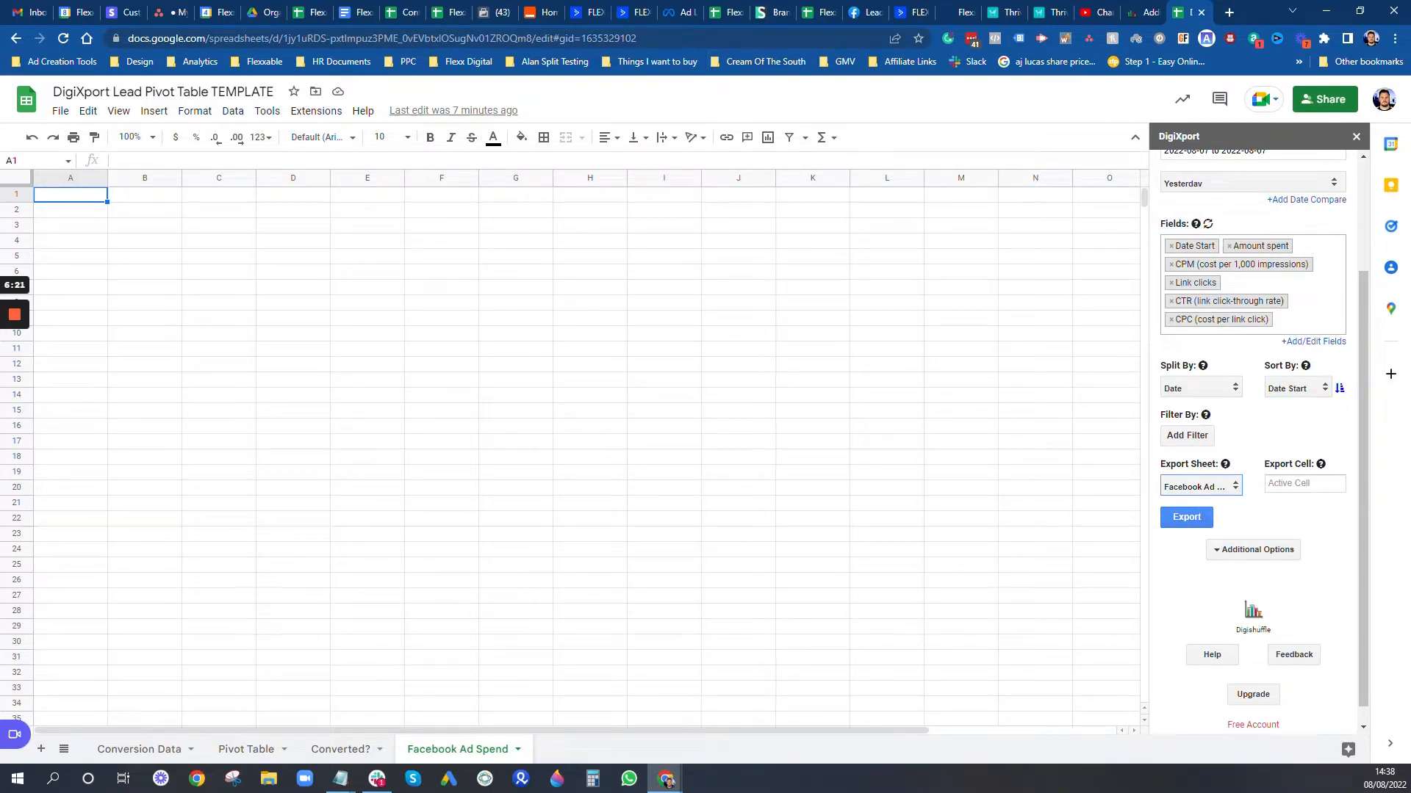
mouse_move(1323, 466)
left_click(1305, 483)
type("A1")
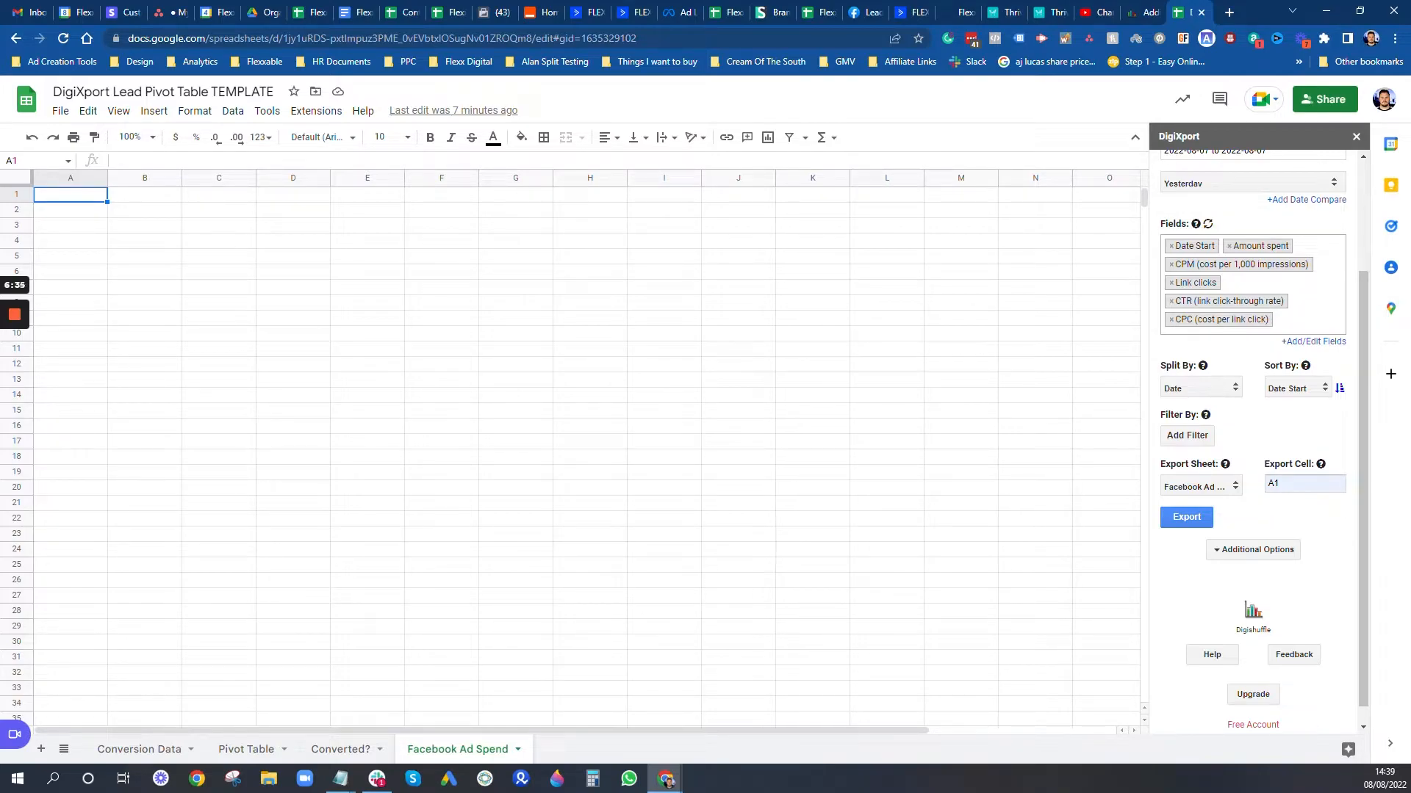
Step: Under Additional Options, save the query as 'Yesterday FB Data' and enable Append Data
left_click(1246, 557)
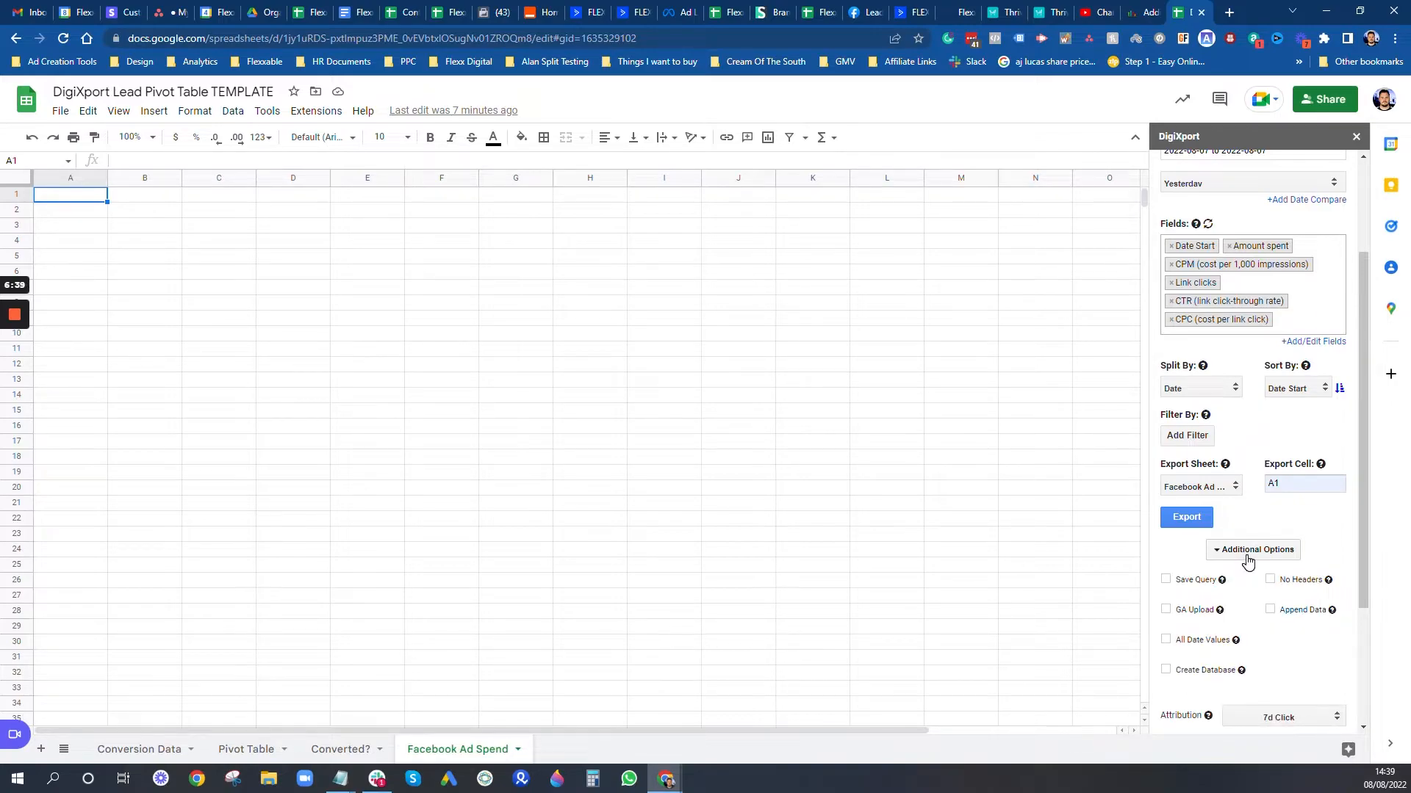
scroll(1246, 561, "down", 1)
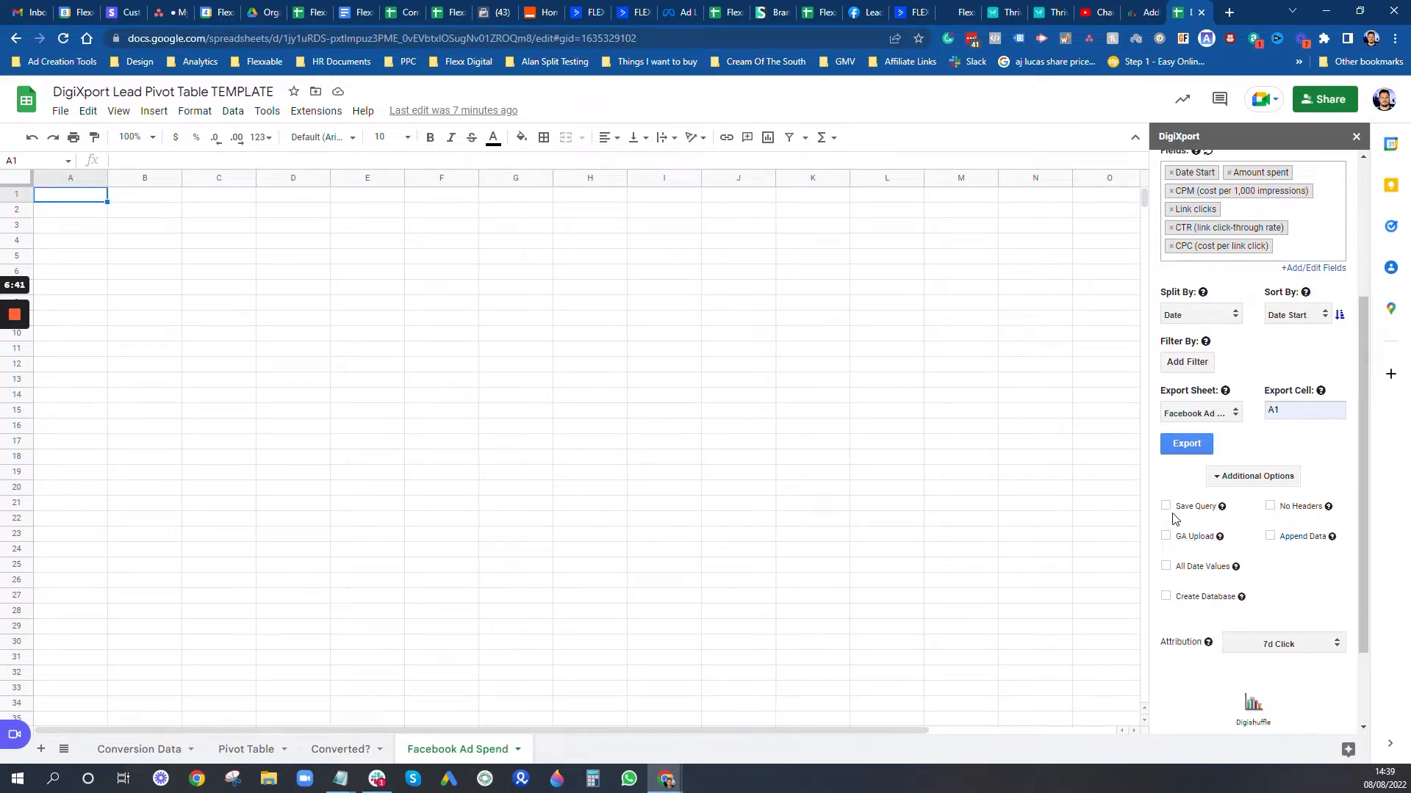
left_click(1165, 506)
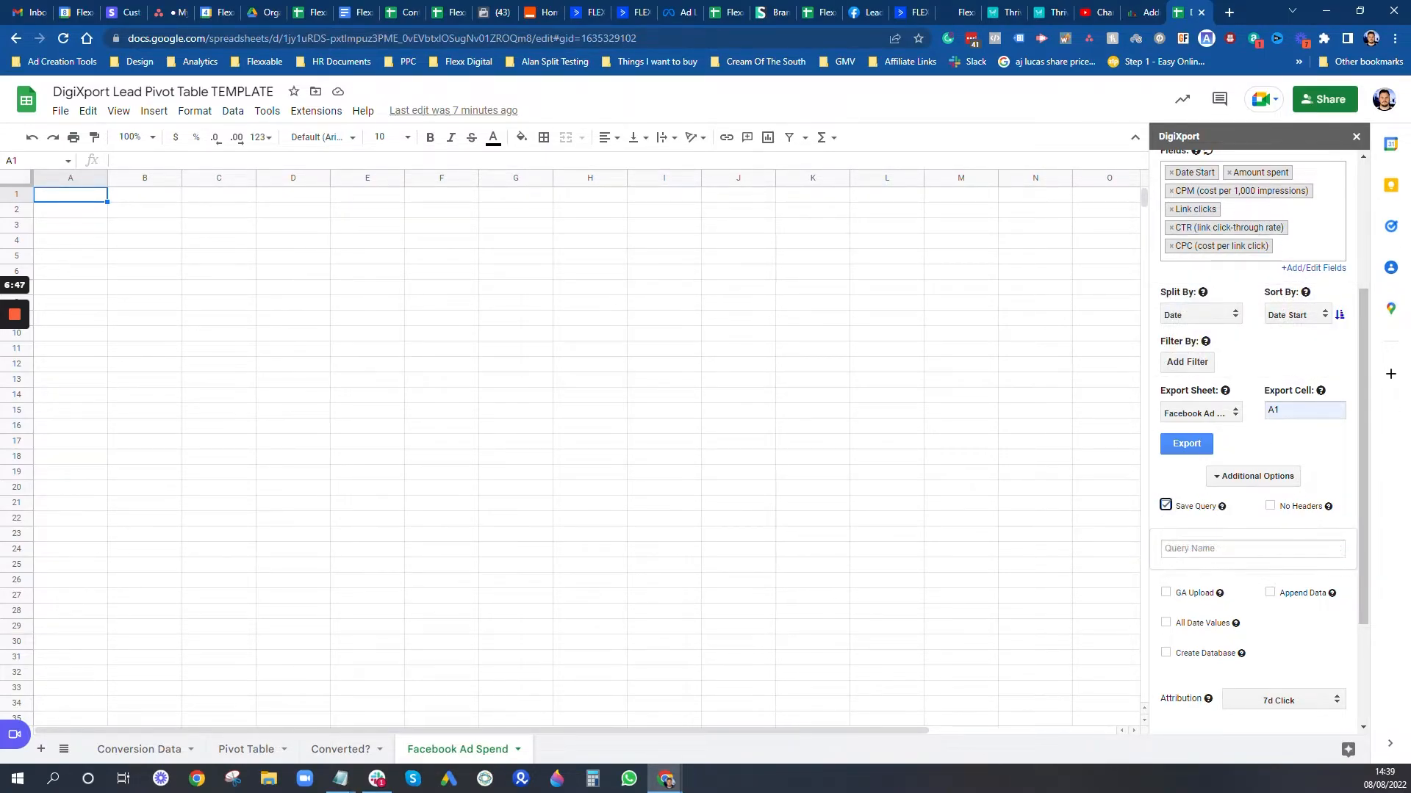
left_click(1253, 549)
type("Y")
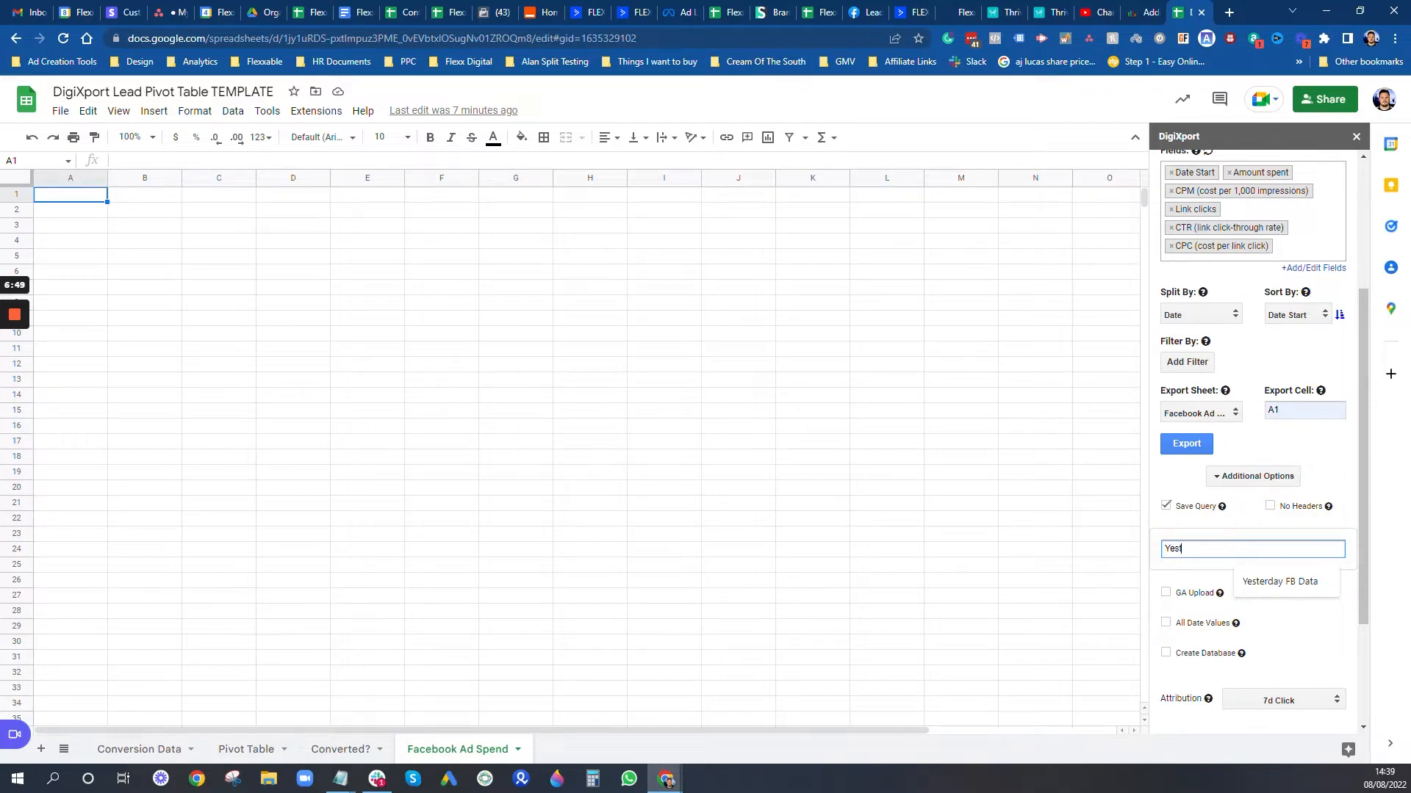
type("esterday FB Data")
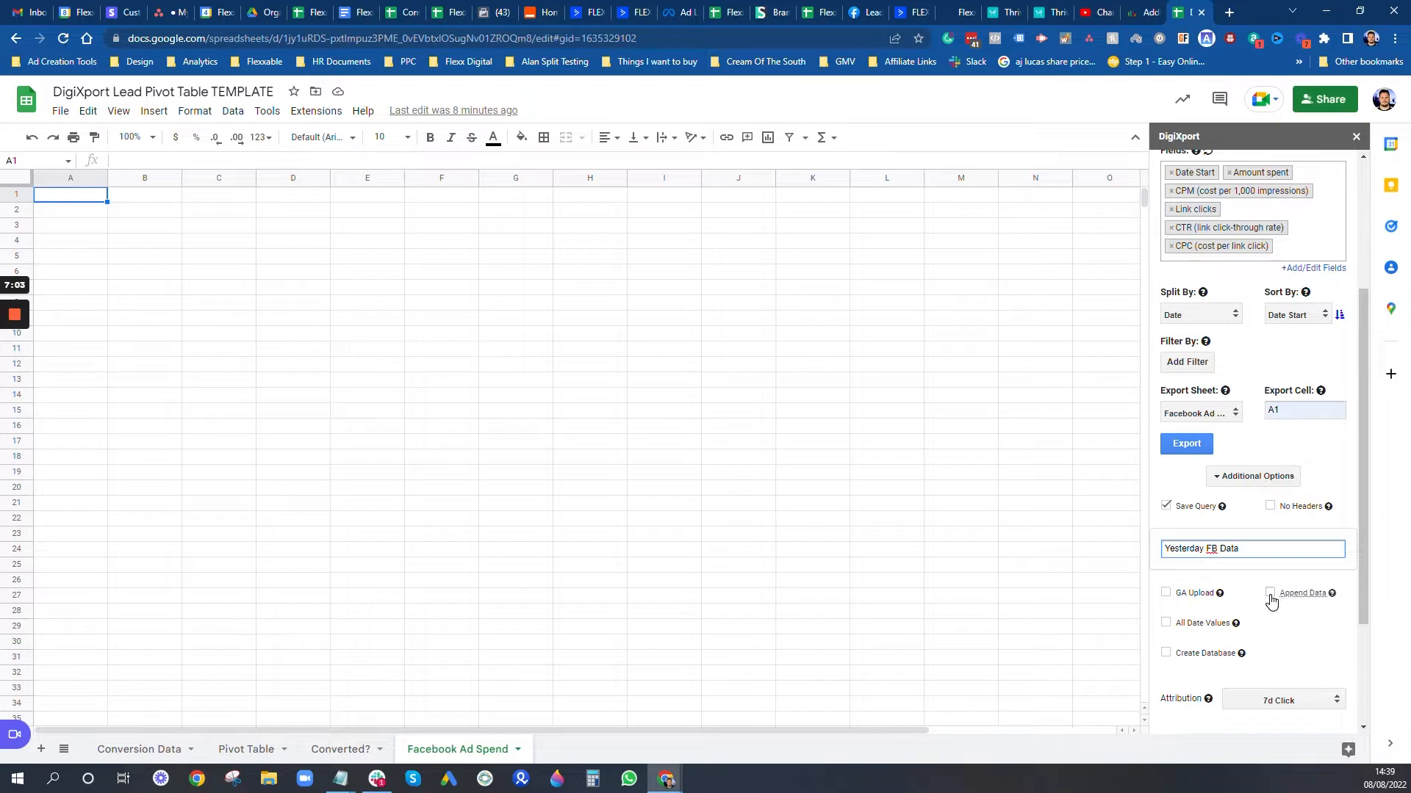
left_click(1271, 596)
mouse_move(1330, 600)
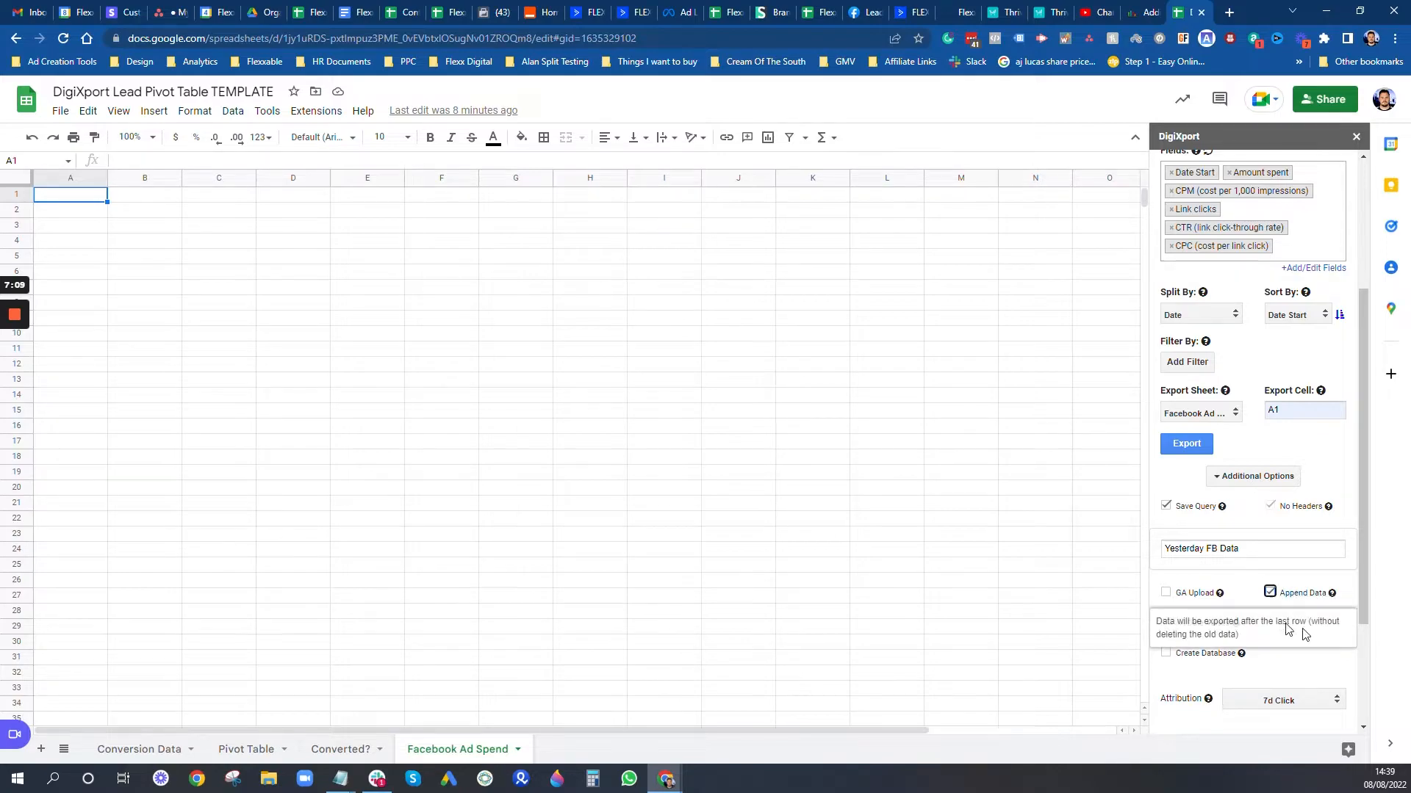
scroll(1303, 603, "down", 1)
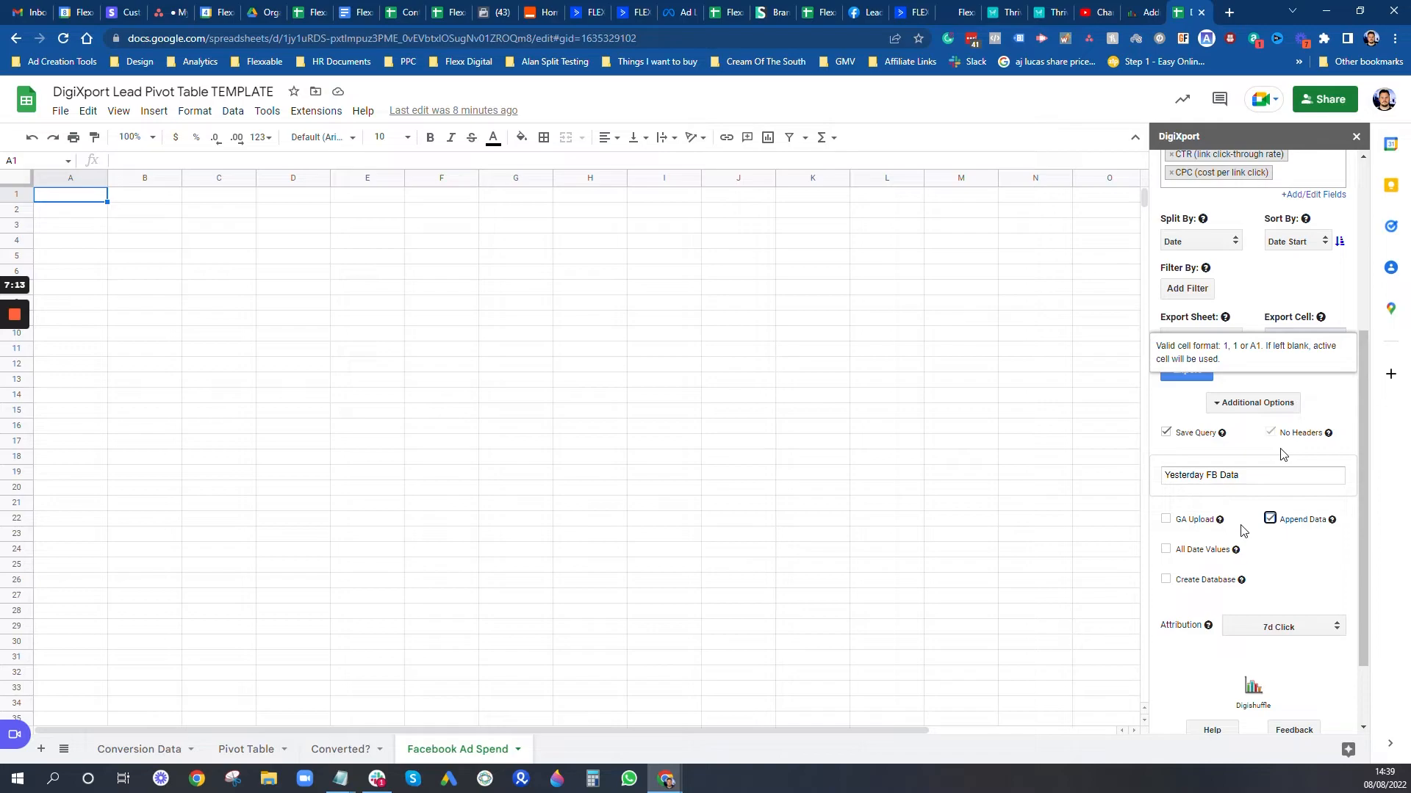
scroll(1234, 540, "down", 1)
scroll(1238, 538, "up", 3)
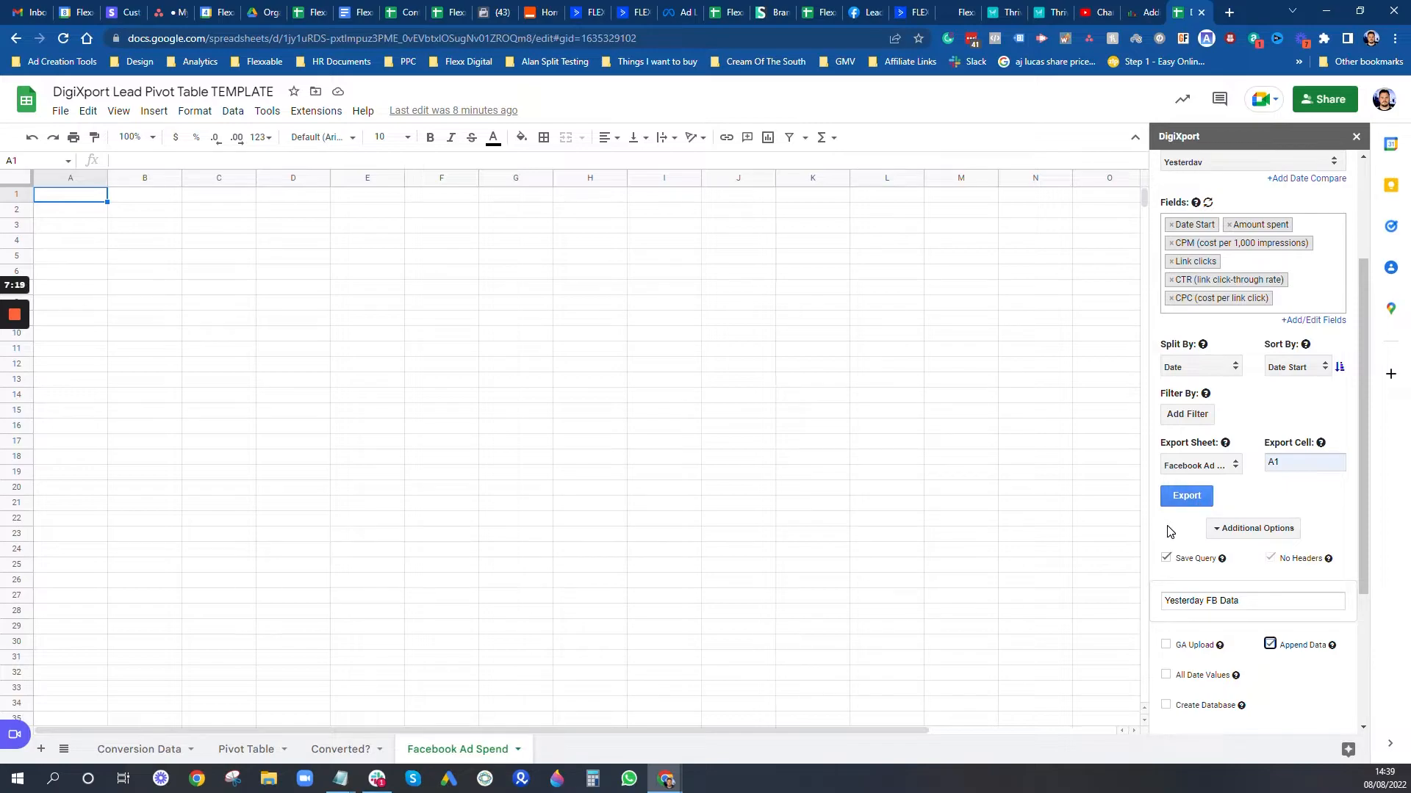
scroll(1274, 479, "up", 2)
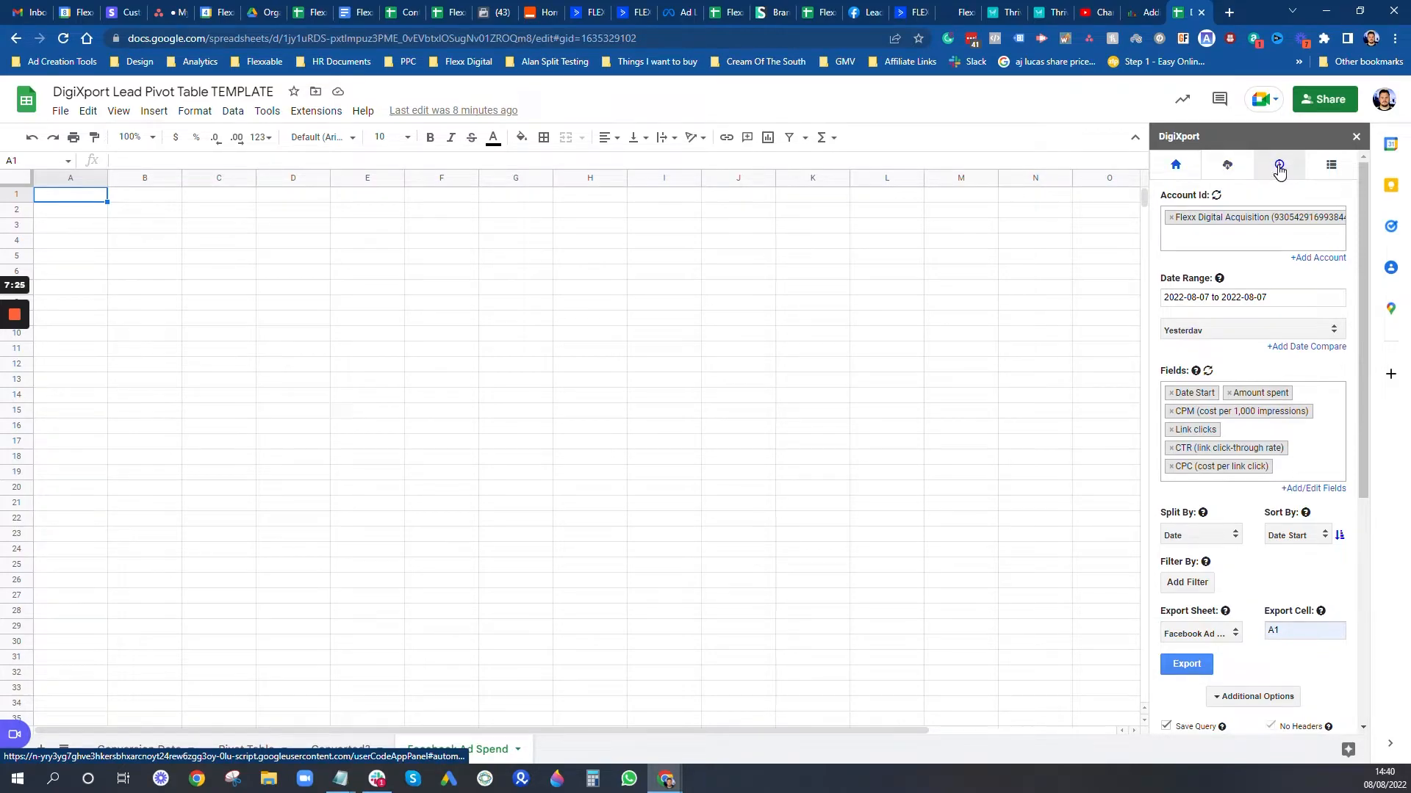
left_click(1279, 168)
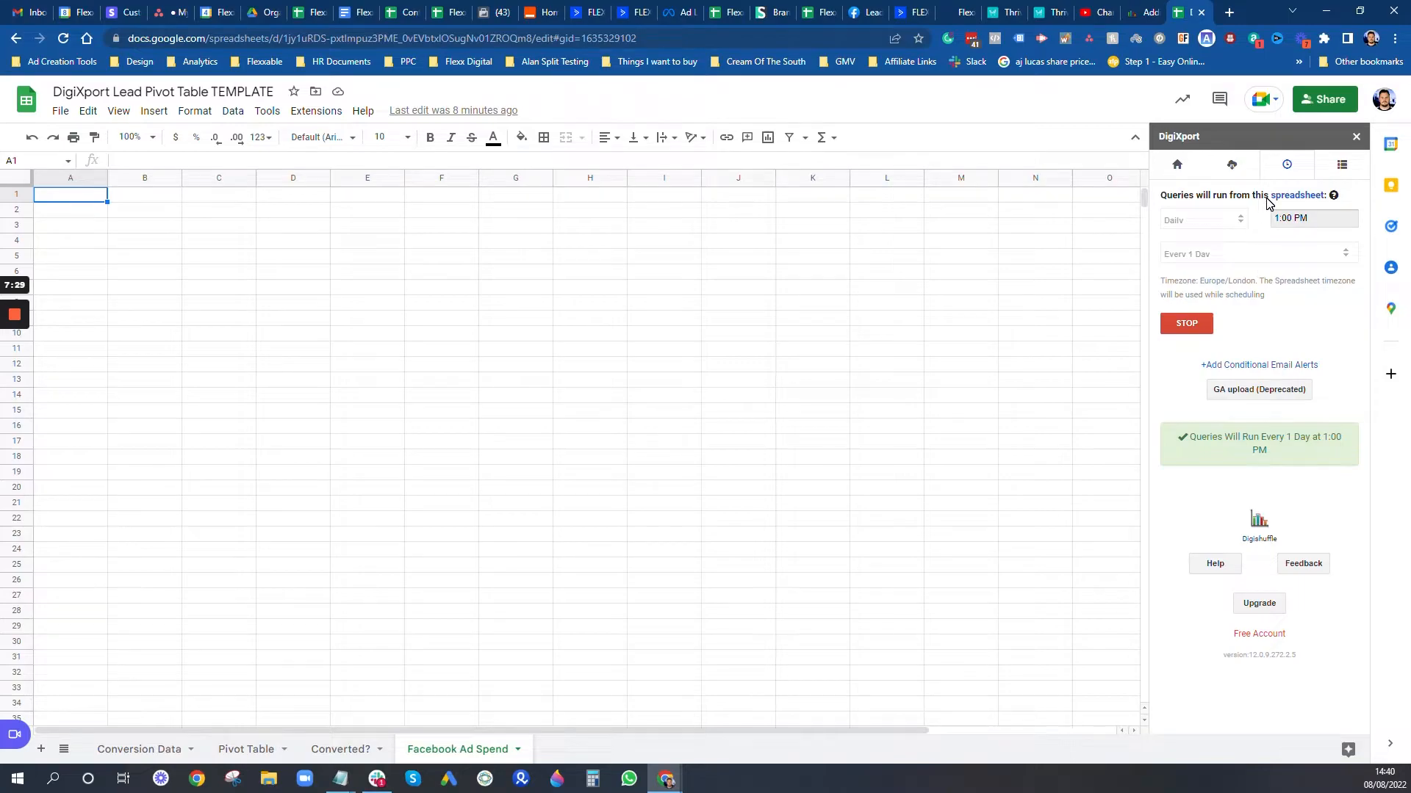
left_click(1297, 195)
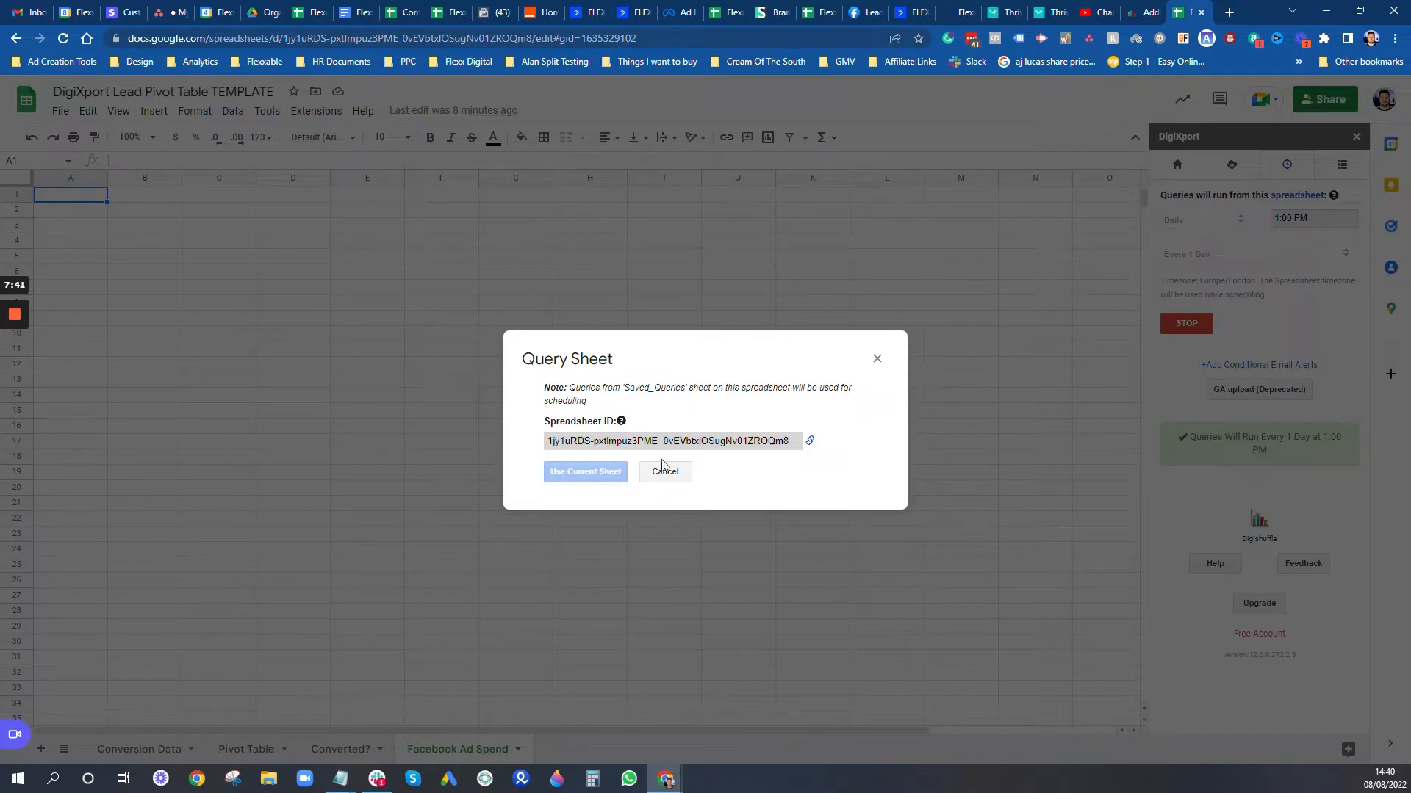
left_click(878, 359)
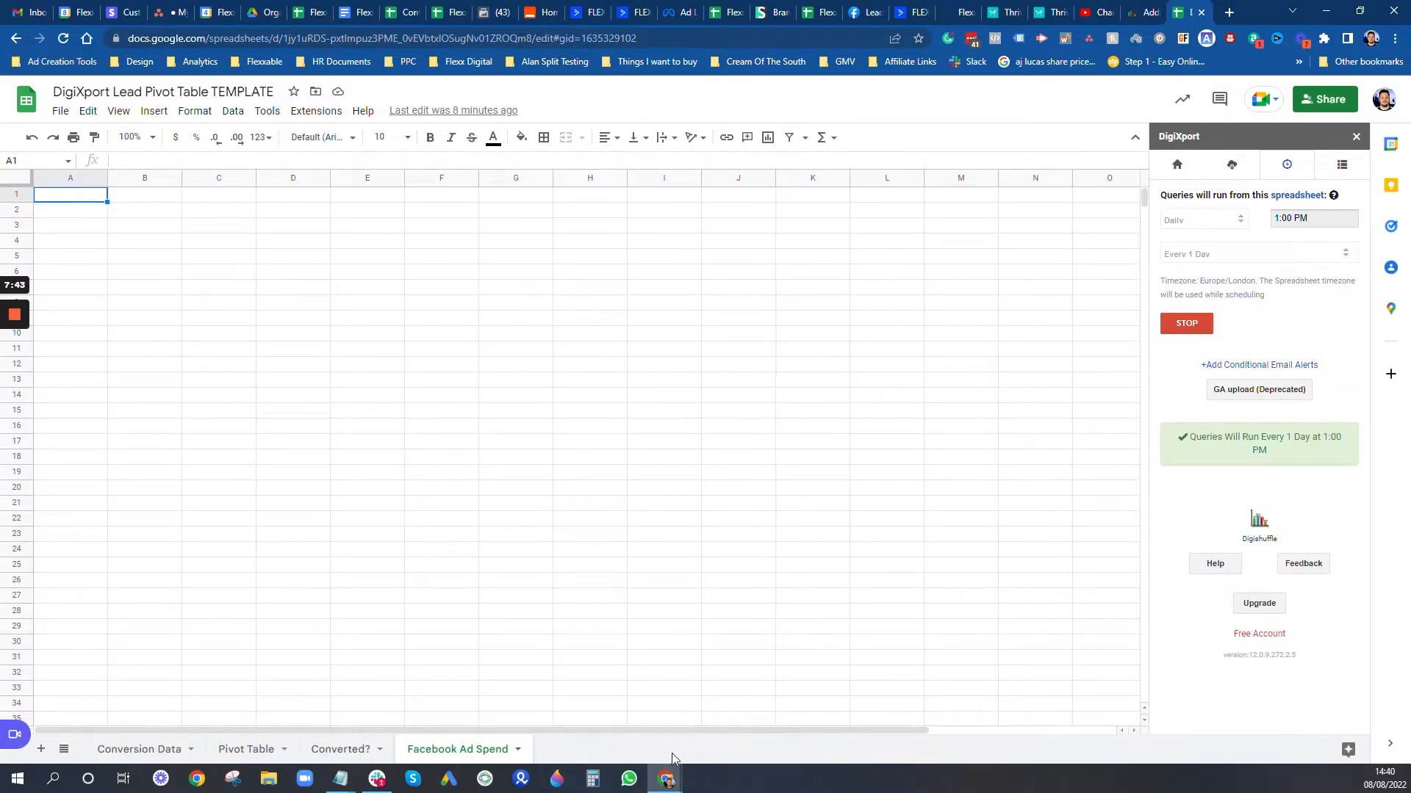
left_click(1177, 164)
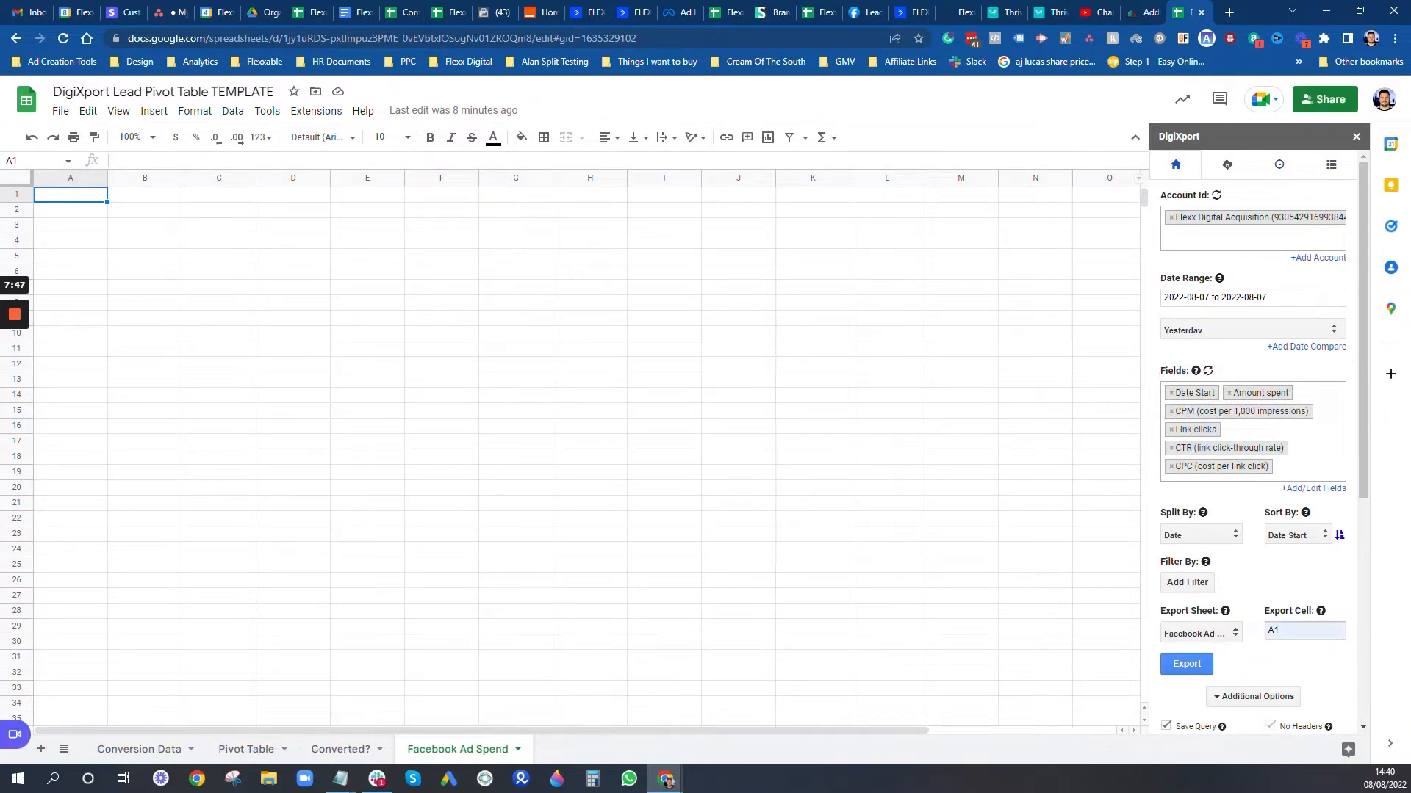
scroll(1227, 302, "down", 1)
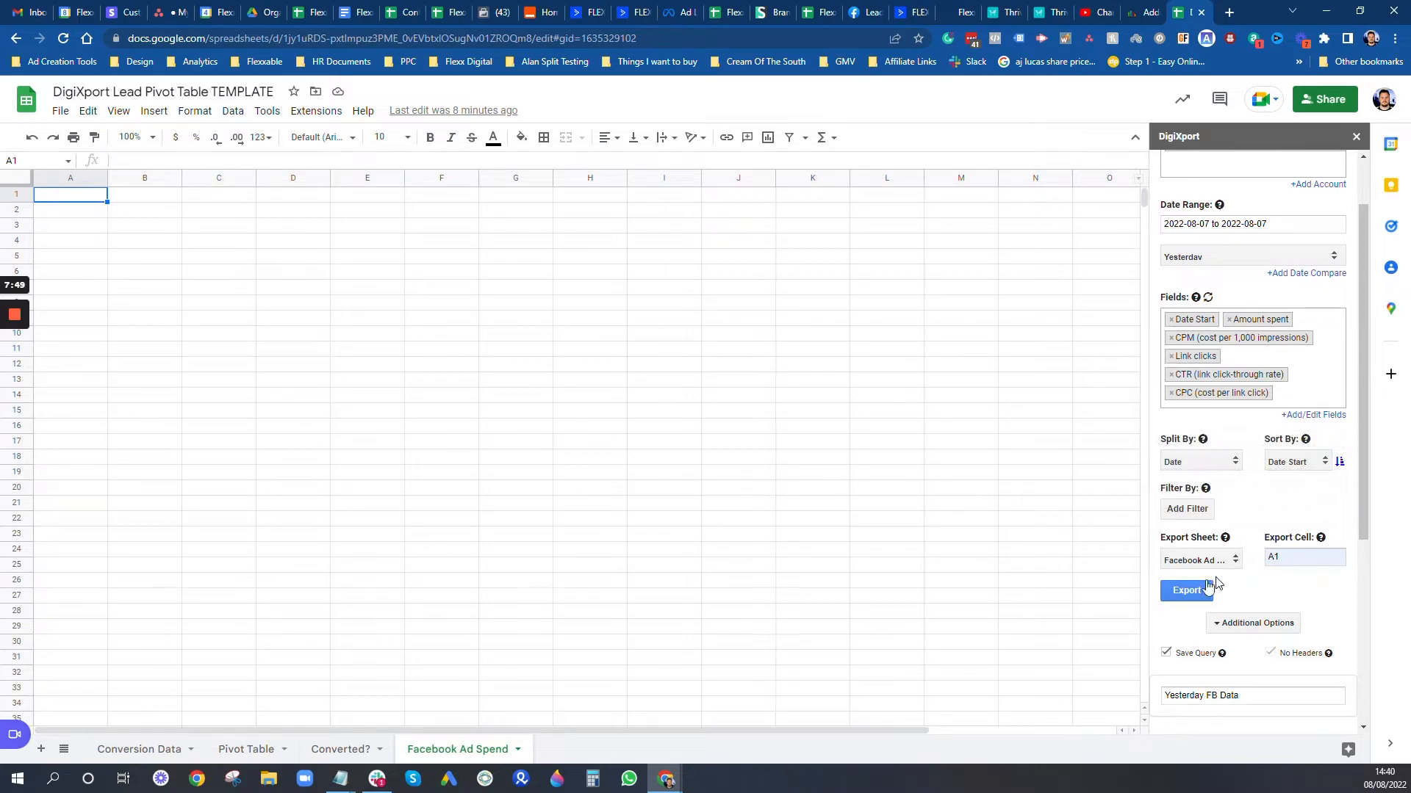
Step: Run the DigiXport export, check the new Saved_Queries sheet, and return to Facebook Ad Spend
left_click(1189, 595)
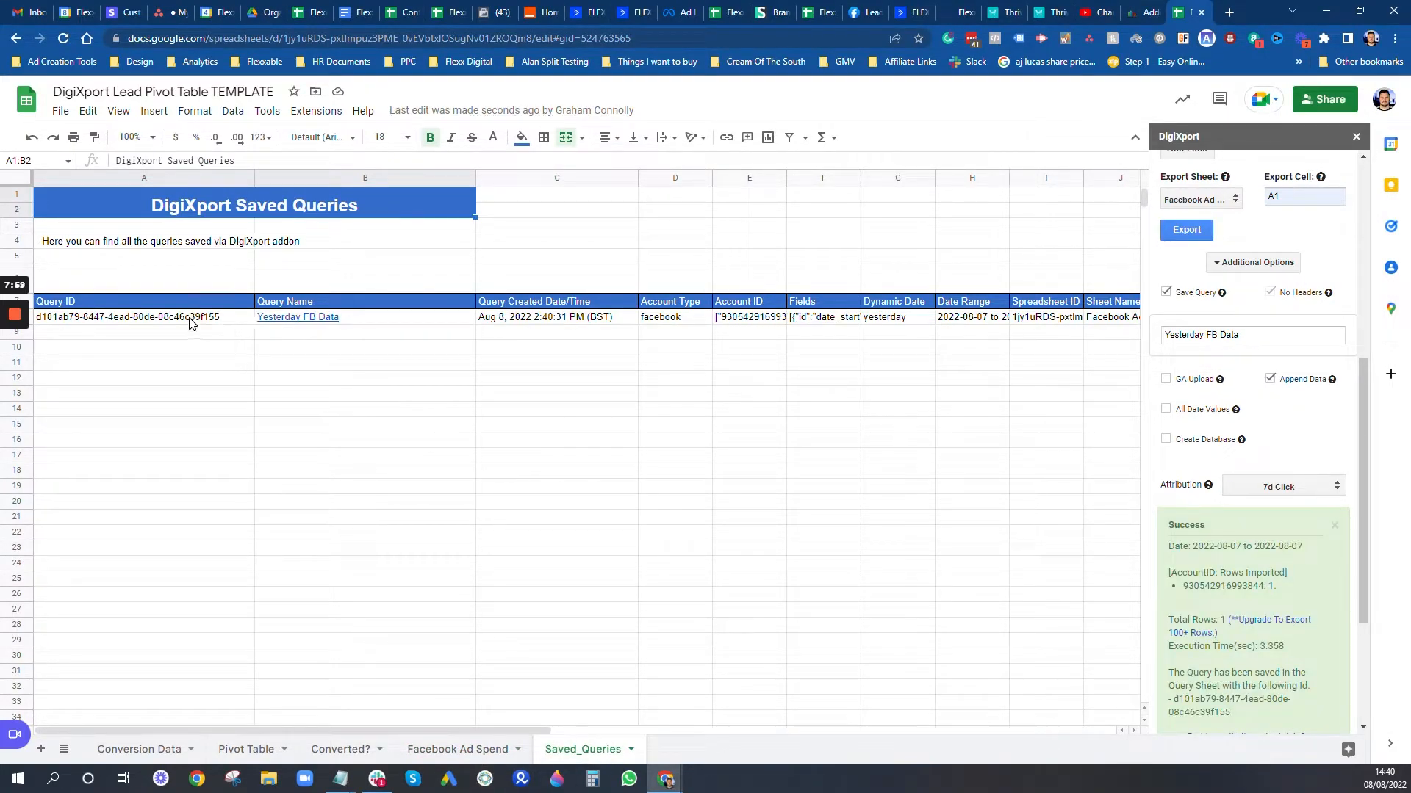
mouse_move(368, 322)
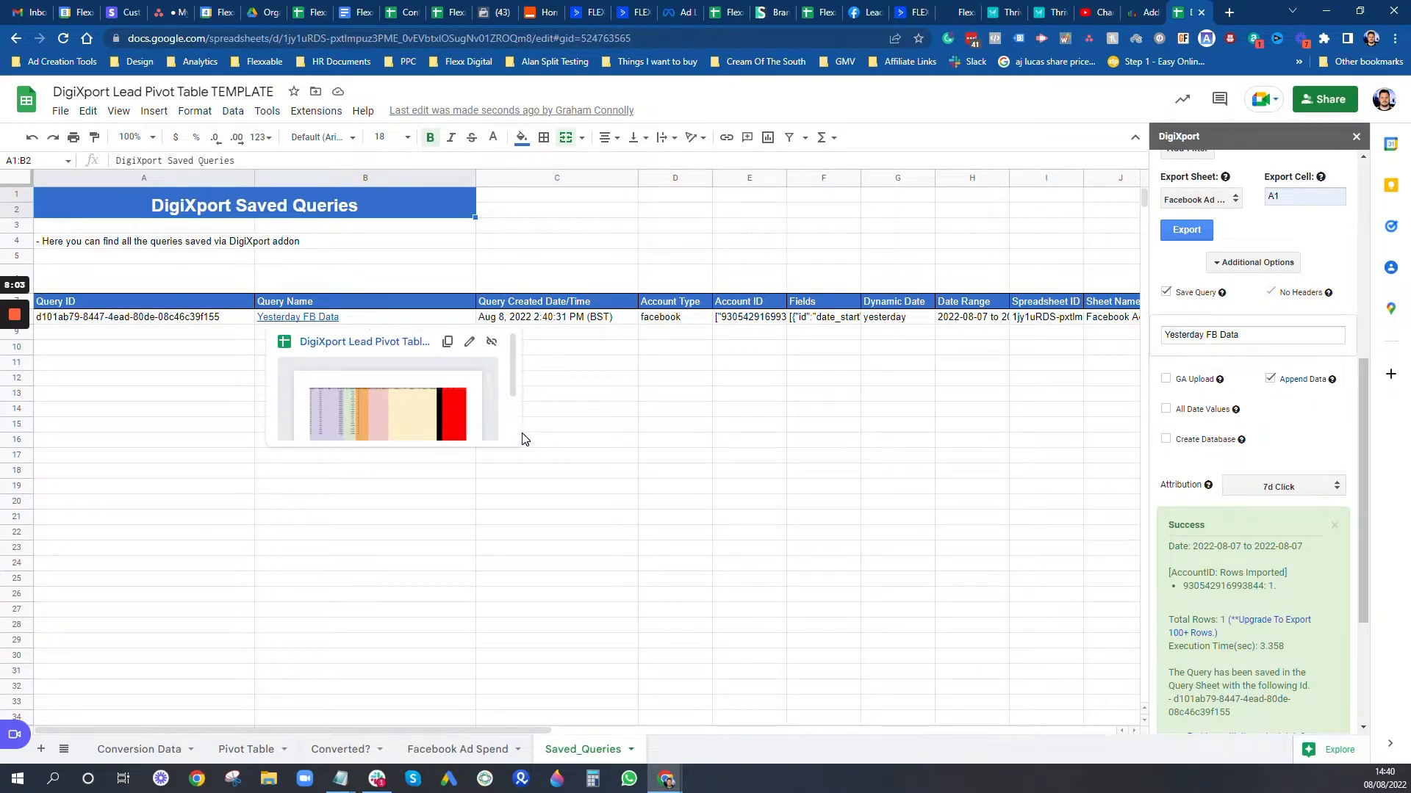
left_click(456, 749)
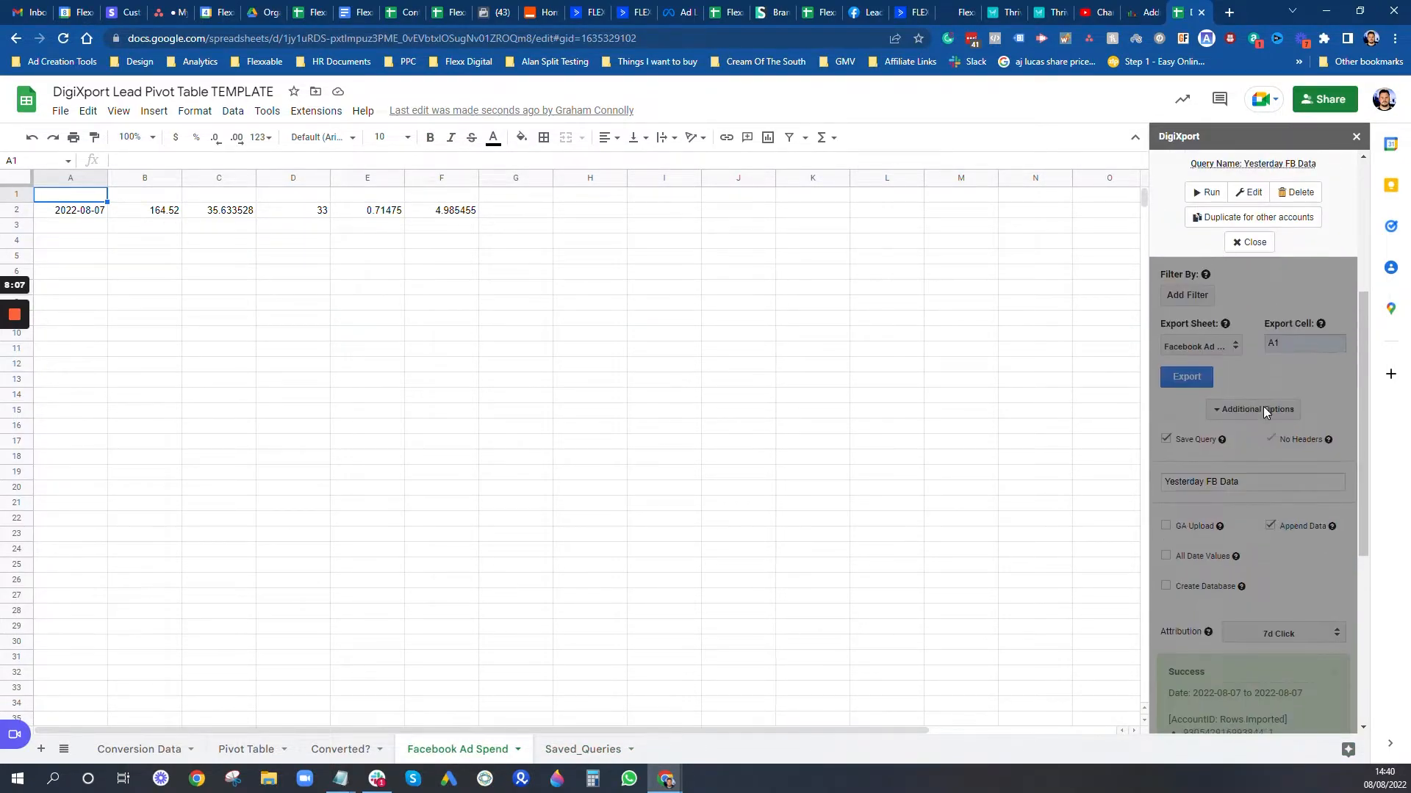
Step: Turn off Append Data and Save Query, clear row 2, and re-export with headers from A1
left_click(1251, 241)
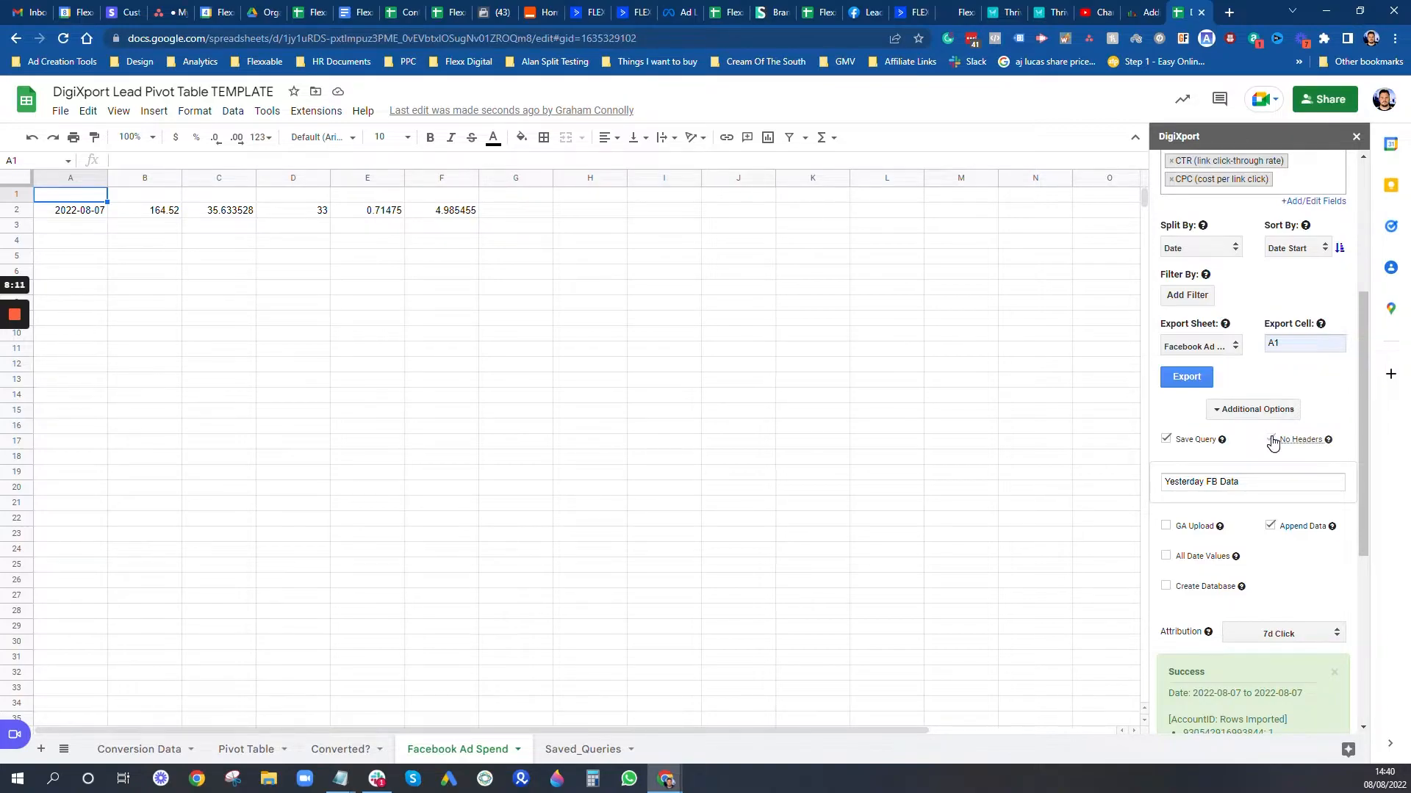
left_click(1269, 526)
left_click(1270, 438)
left_click(1255, 551)
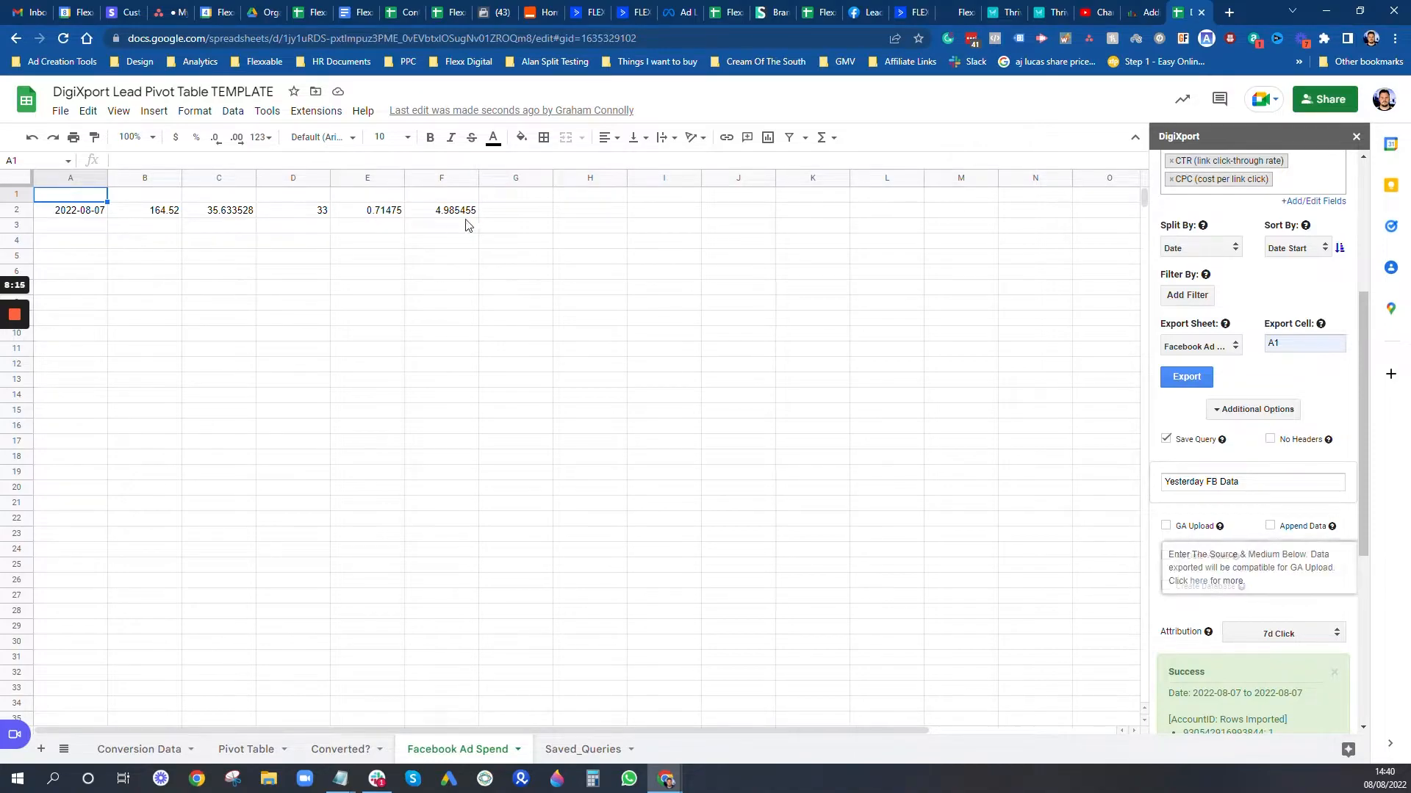
left_click(17, 209)
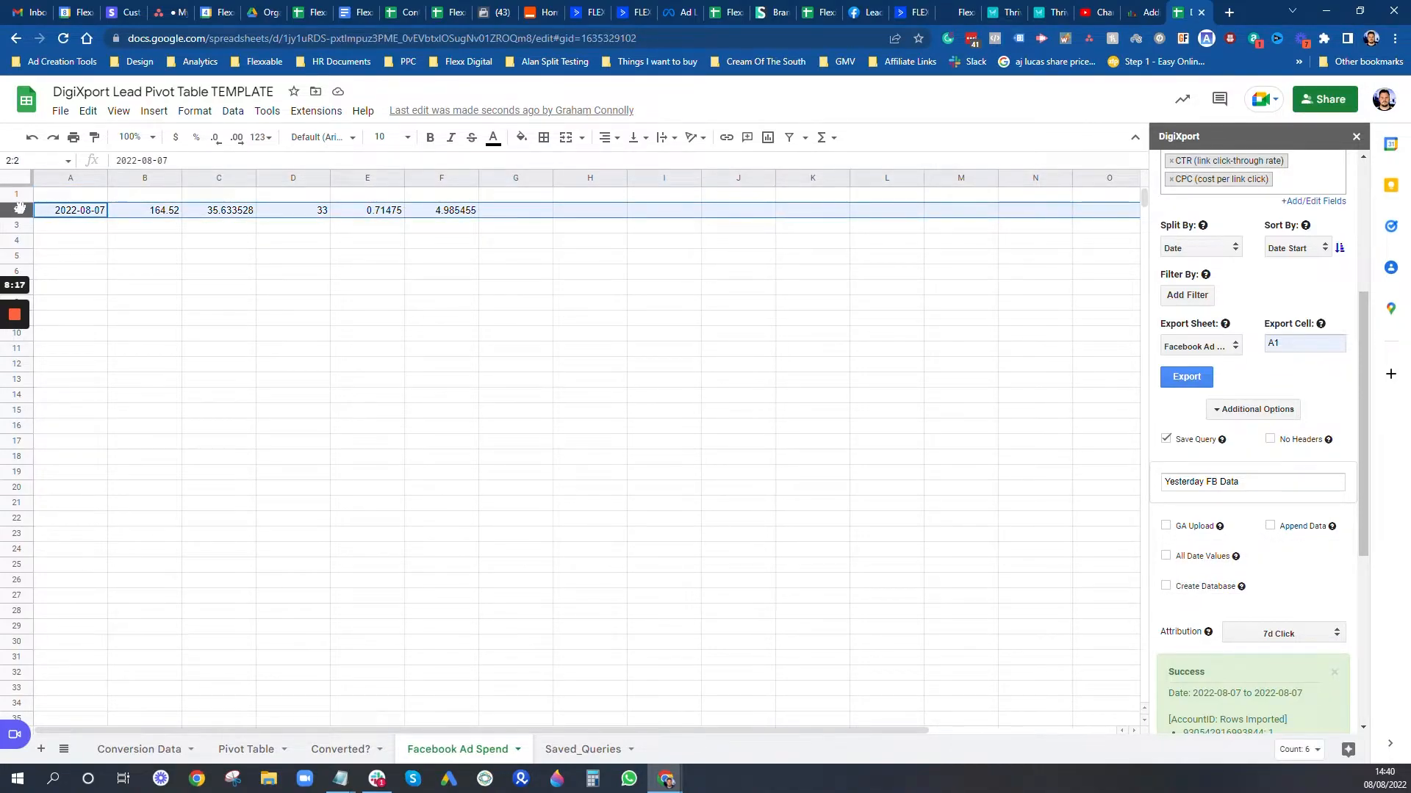
key("Delete")
left_click(72, 199)
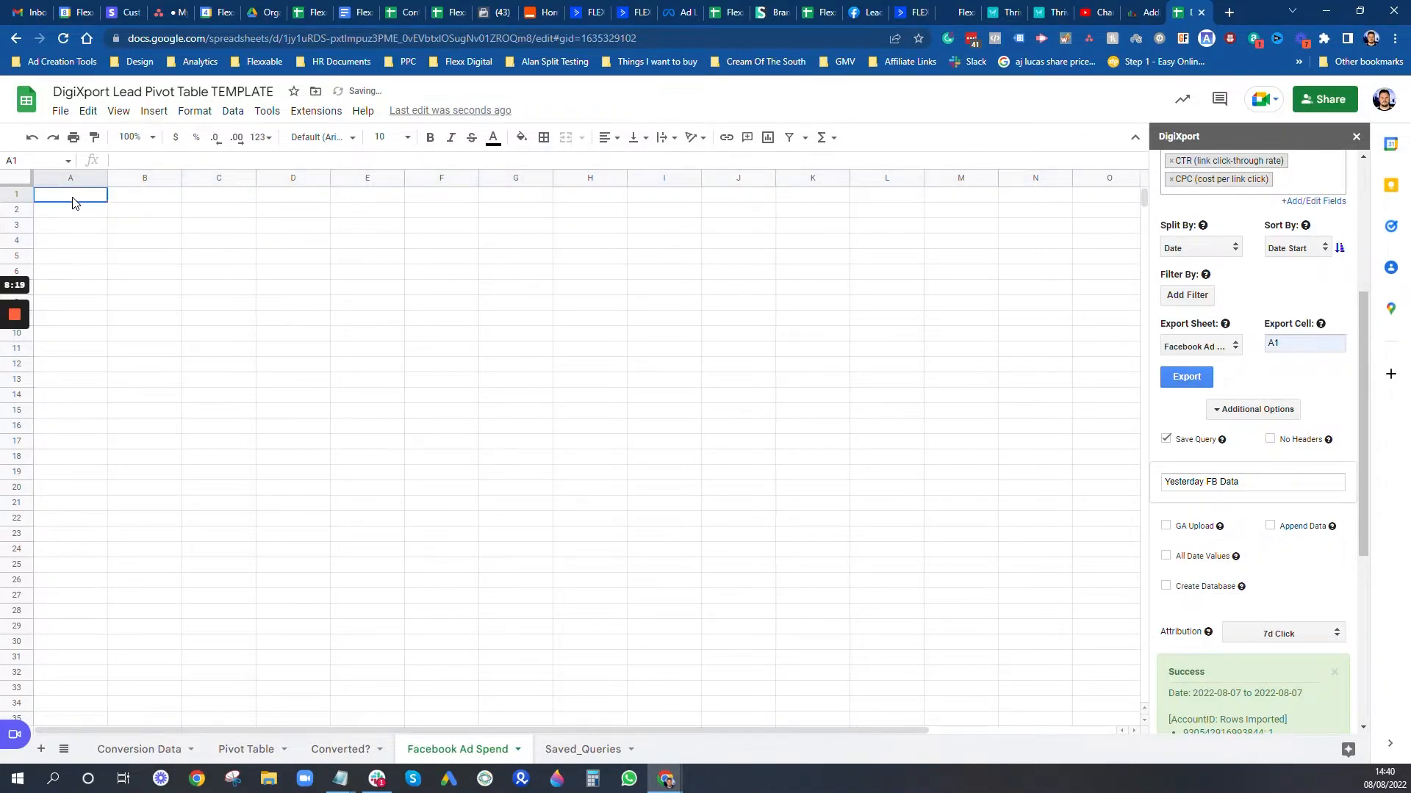
left_click(1165, 439)
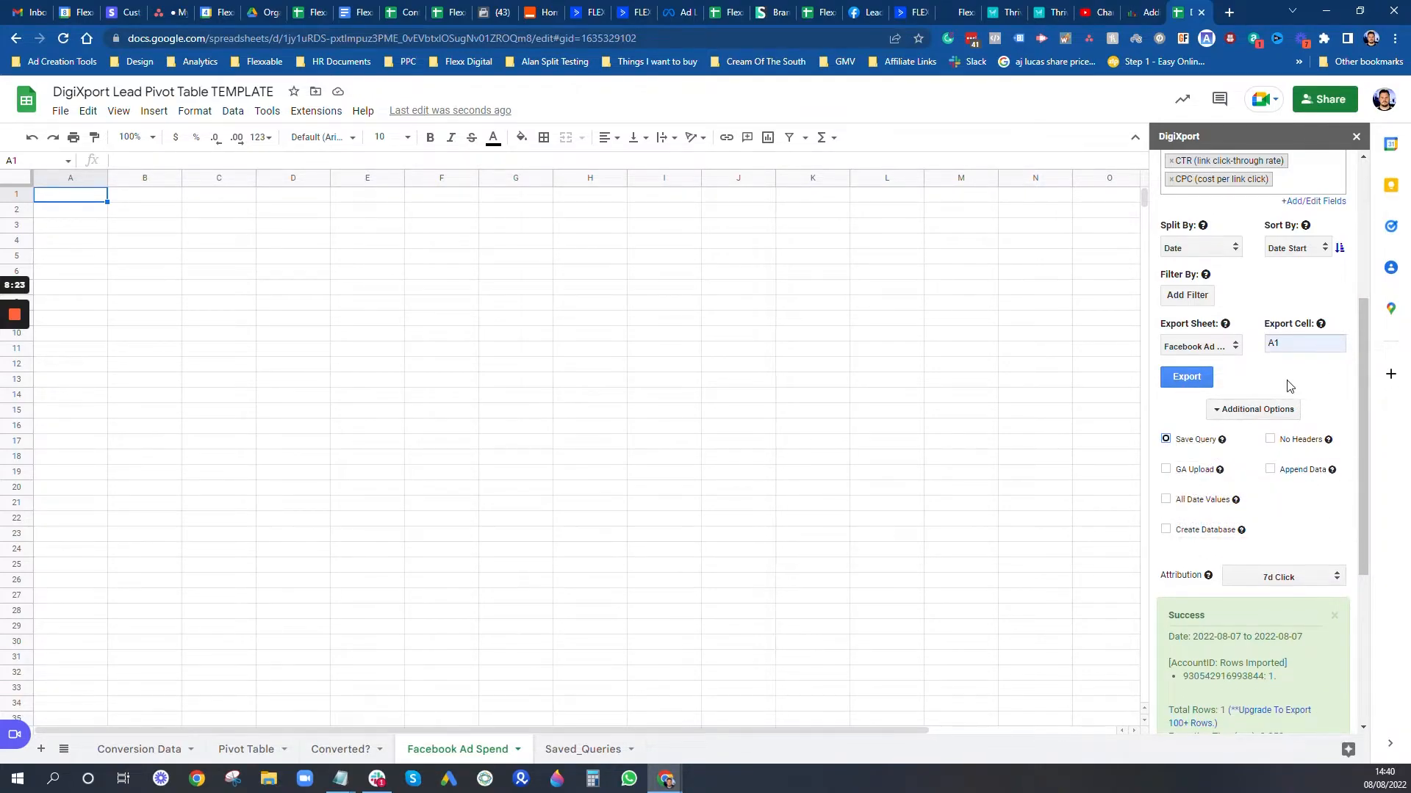
left_click(1185, 377)
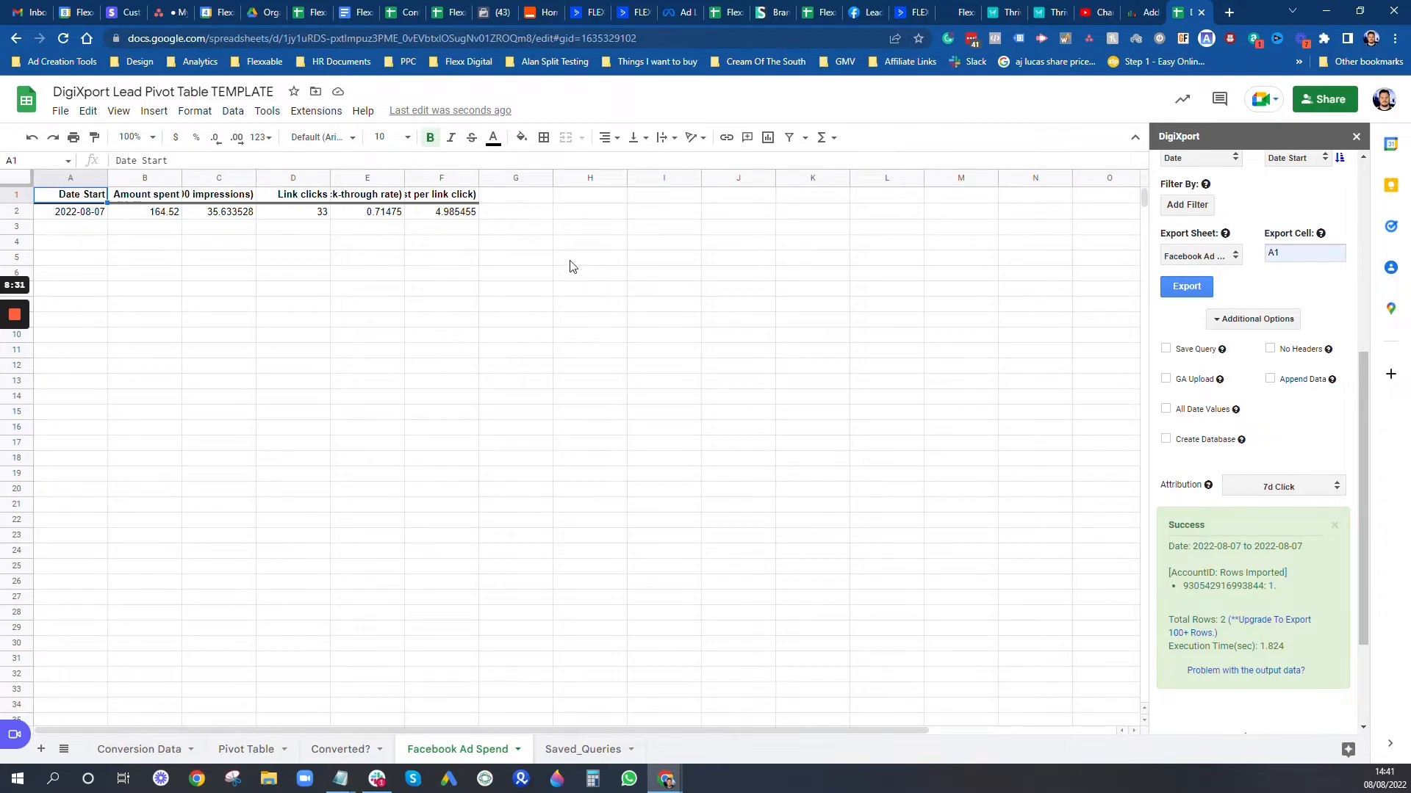
Step: Center the header texts in A1 to F1
left_click_drag(86, 198, 441, 197)
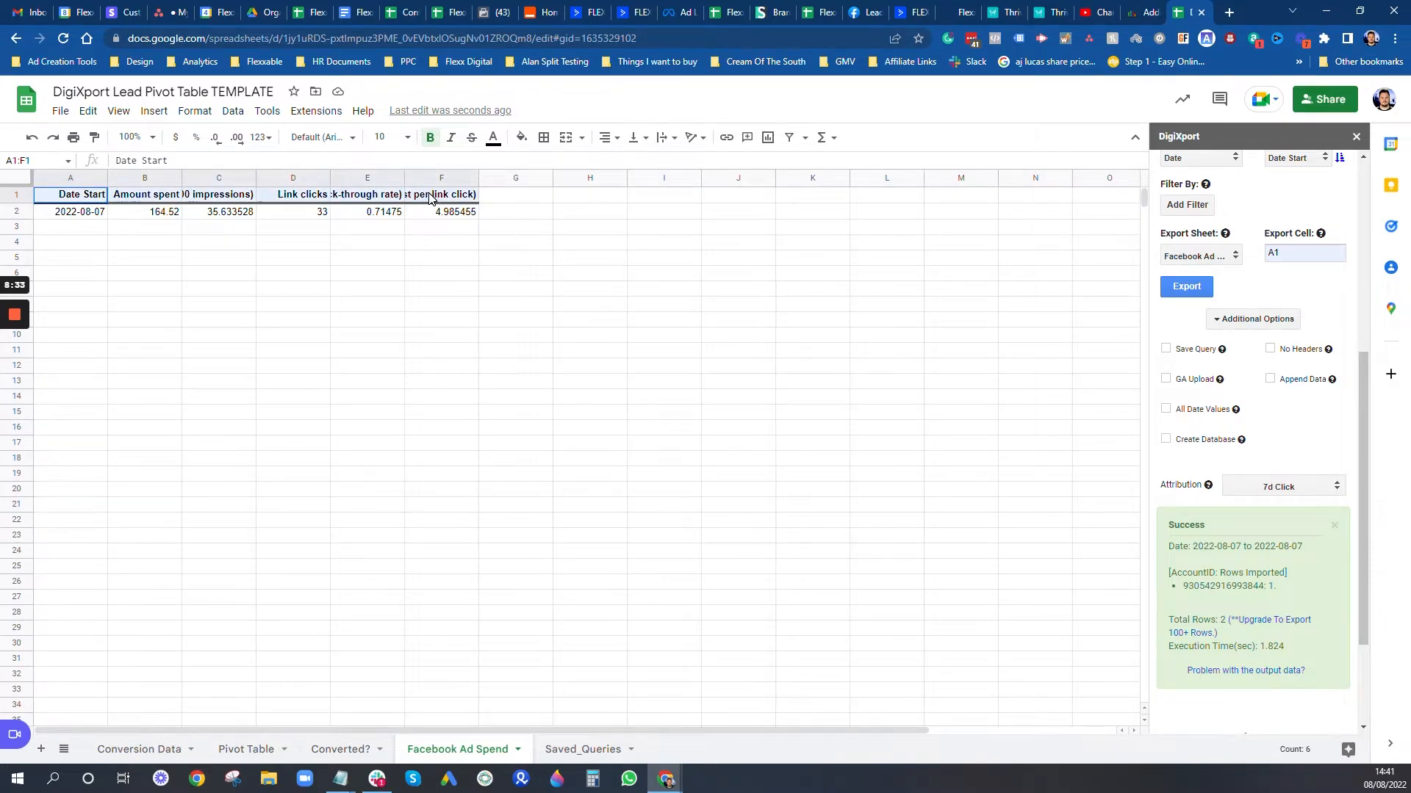
left_click(605, 138)
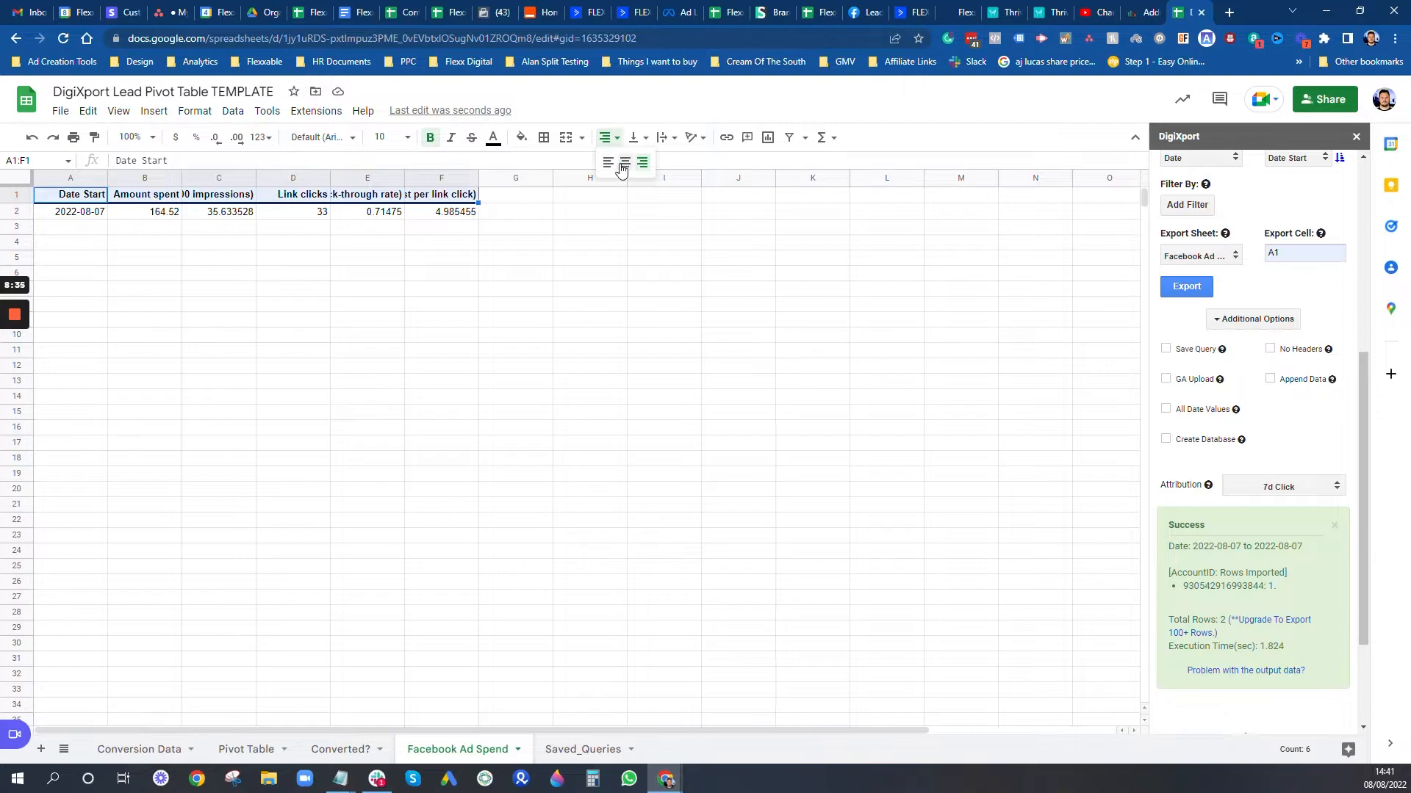
left_click(623, 165)
Step: Shorten the headers to CPC in F1, CTR in E1 and CPM in C1
left_click(471, 179)
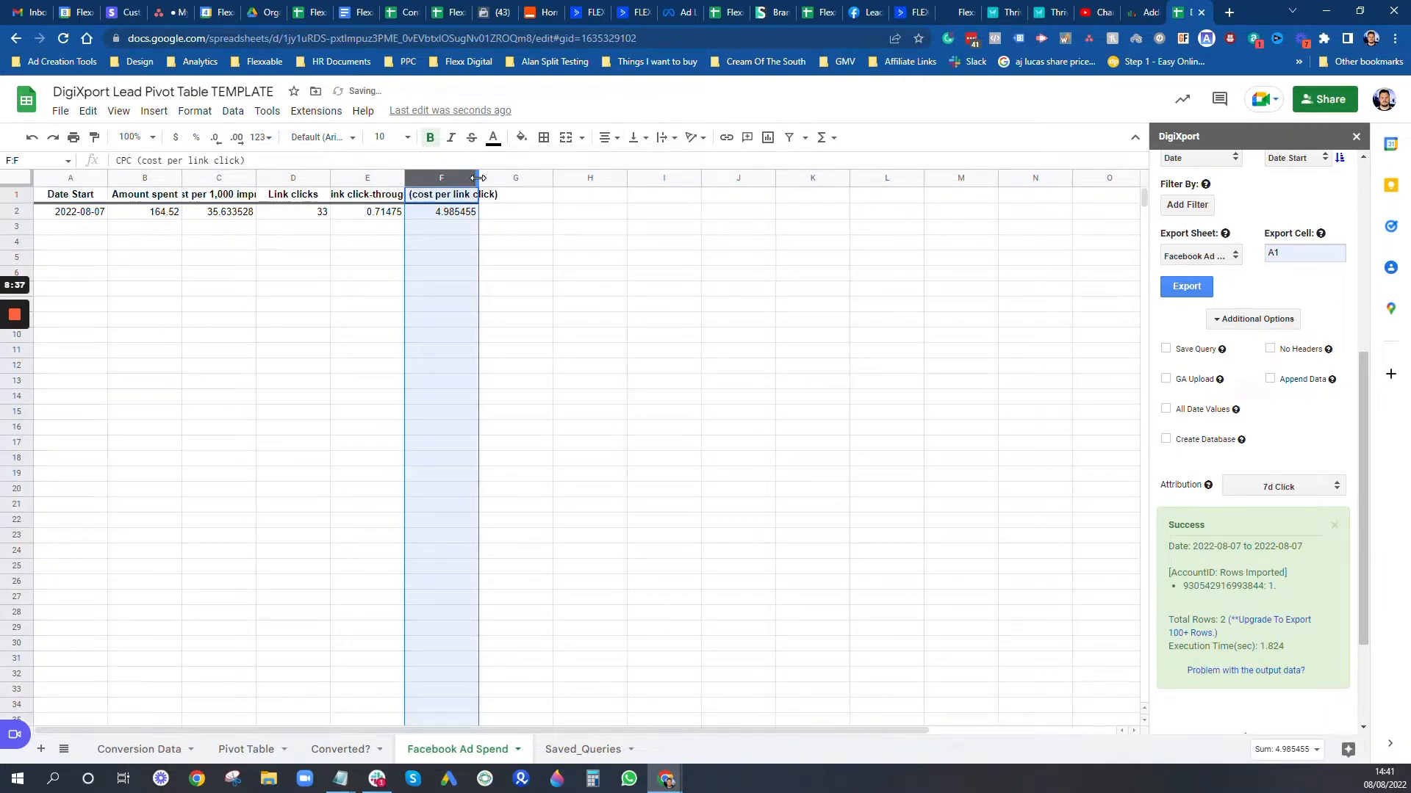
left_click(441, 197)
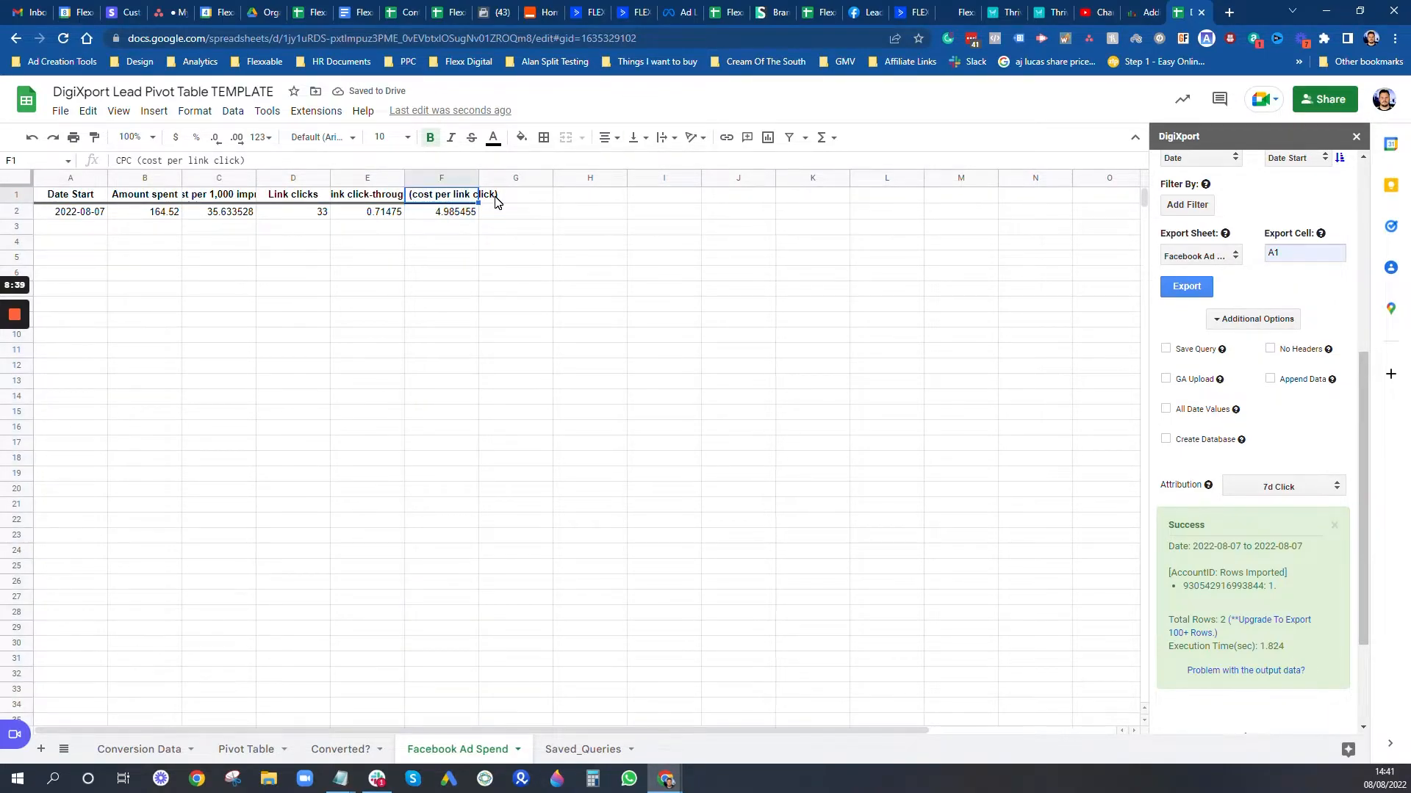
type("CPC")
left_click(351, 199)
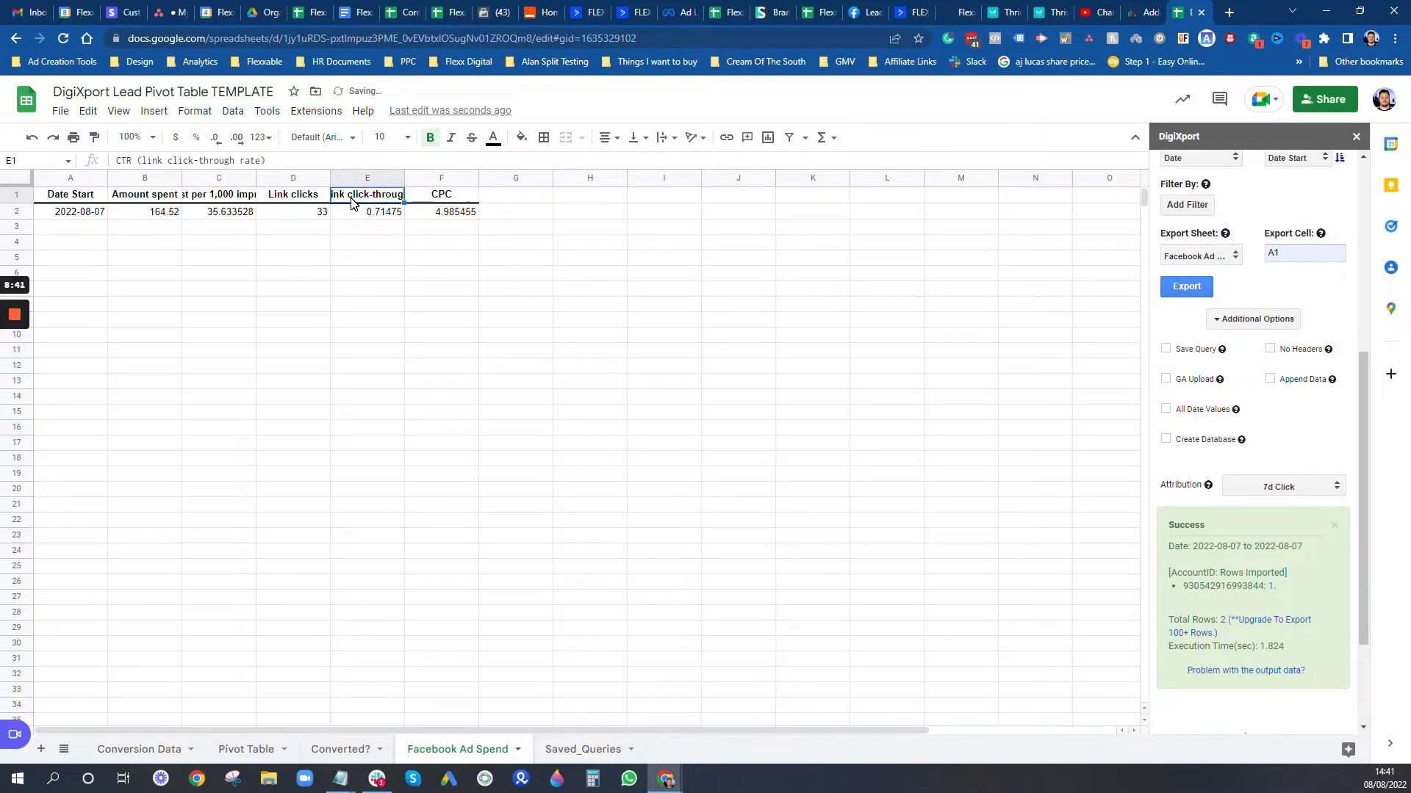
type("CTR")
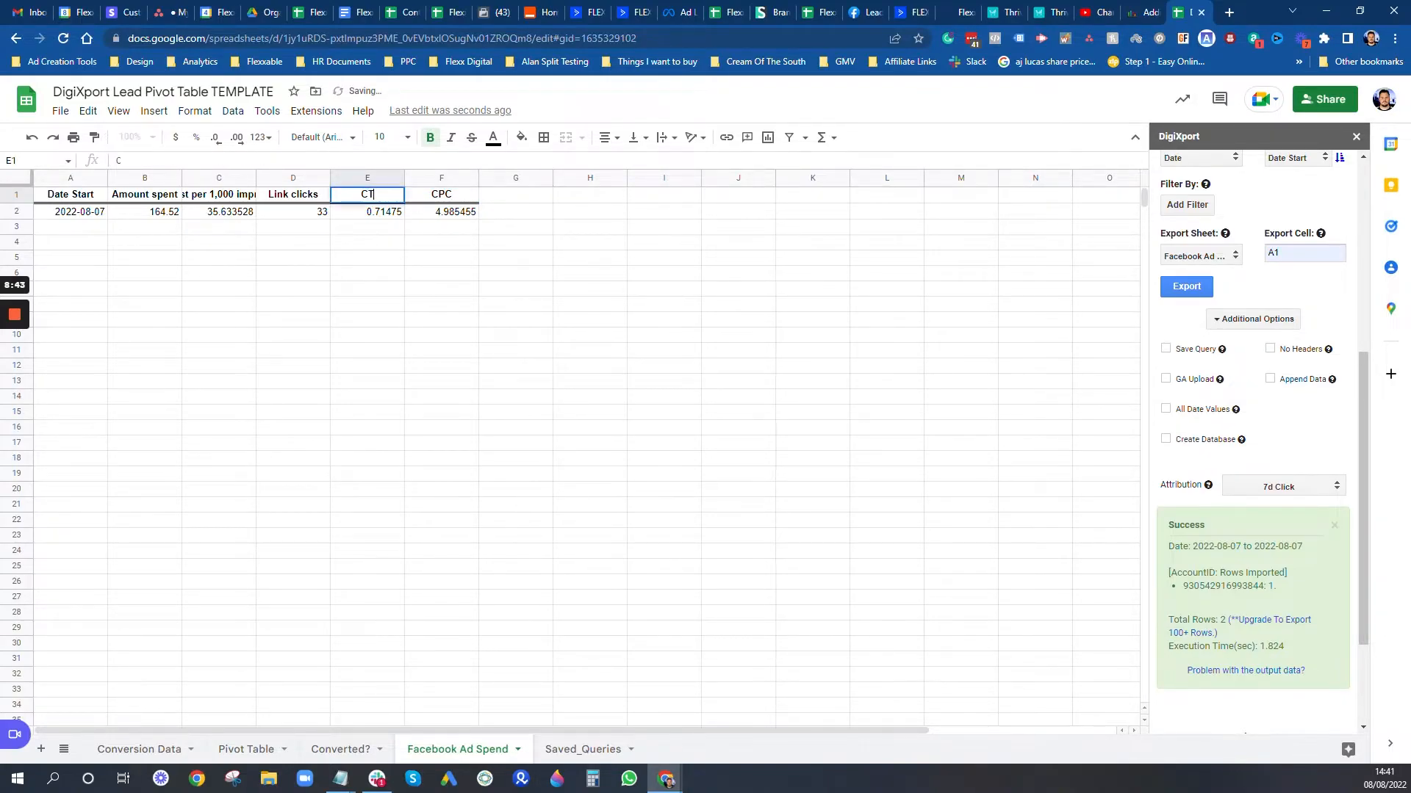
left_click(306, 197)
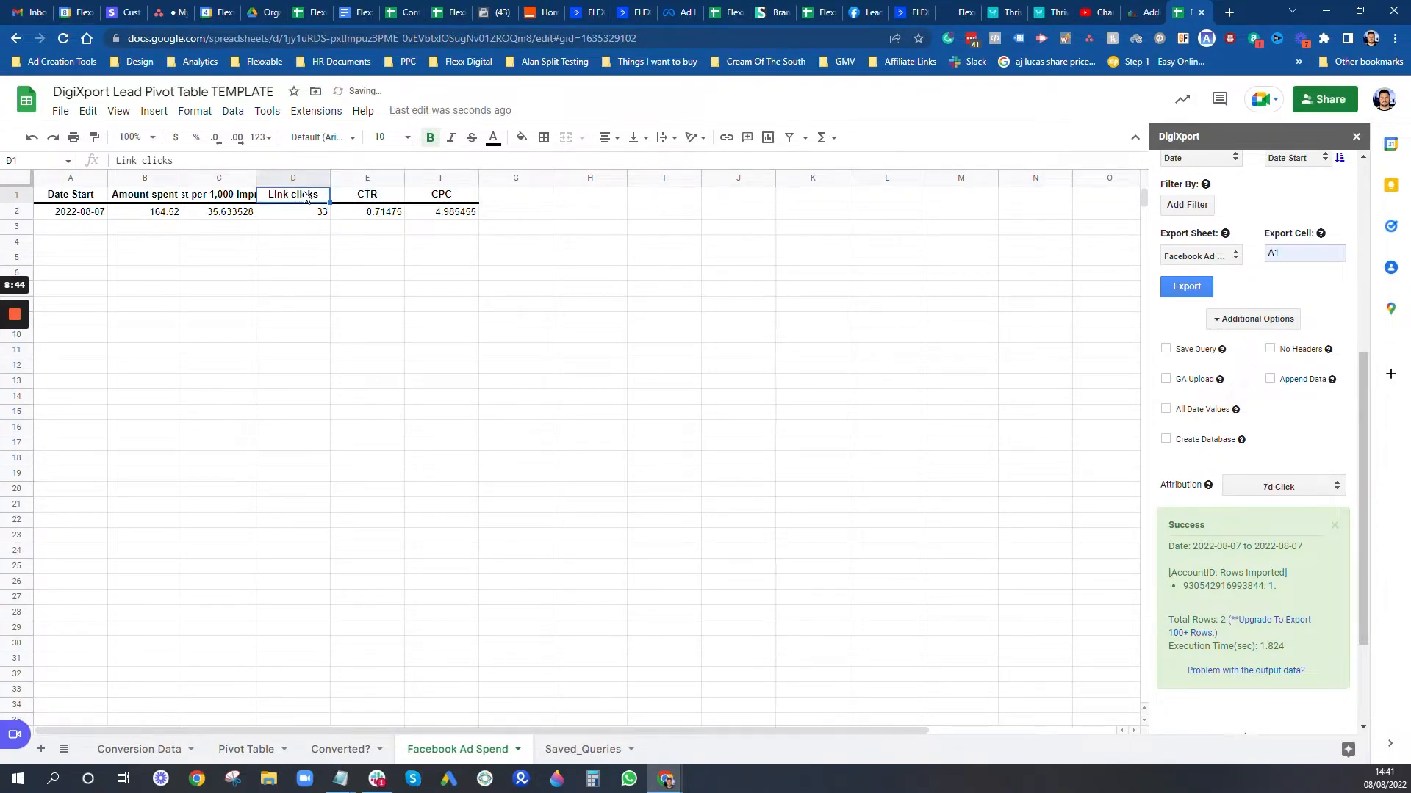
left_click(243, 198)
type("CPM")
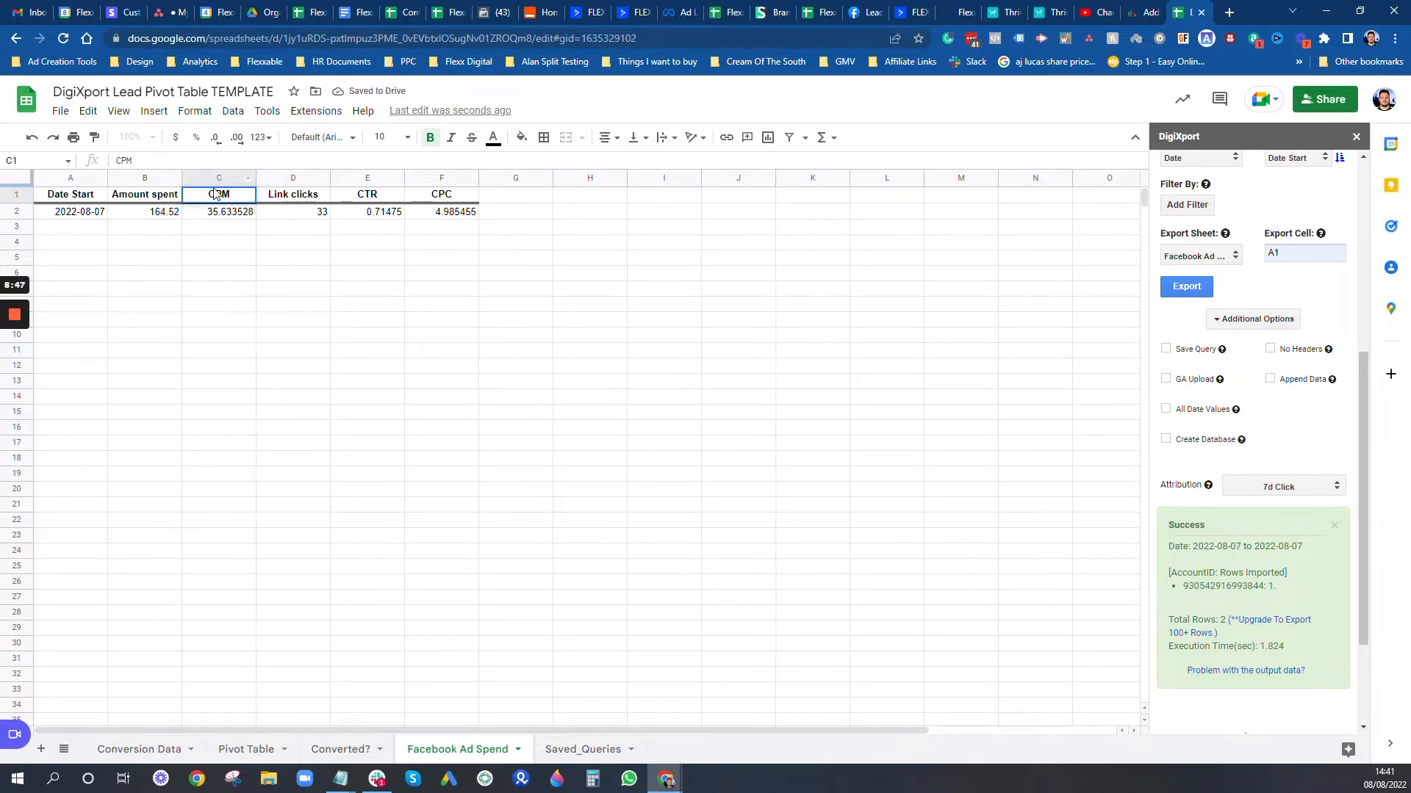
left_click(520, 199)
Step: Enter the headers 'Appointments' in G1 and 'CPA' in H1, fixing the typos
type("Ap")
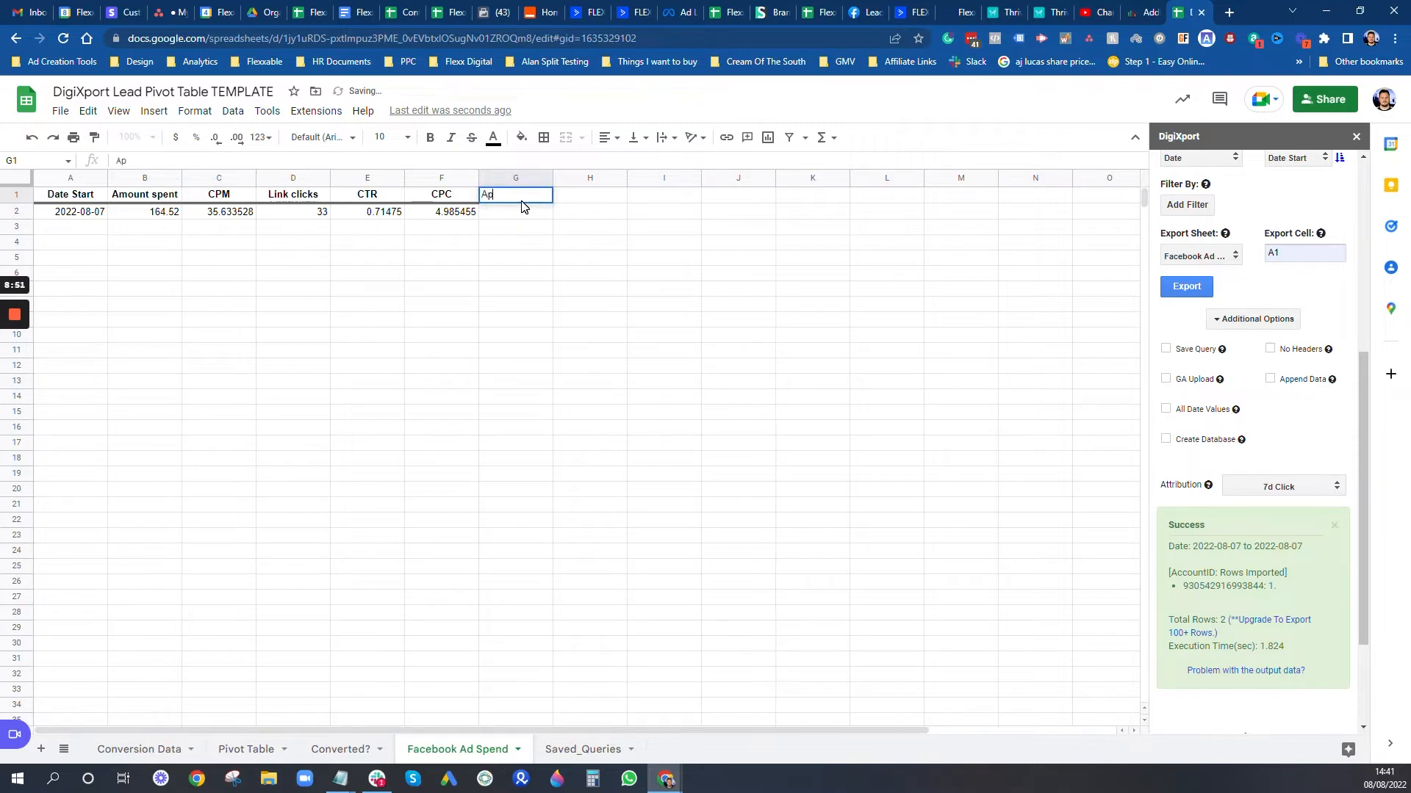
type("pointmets")
key("Tab")
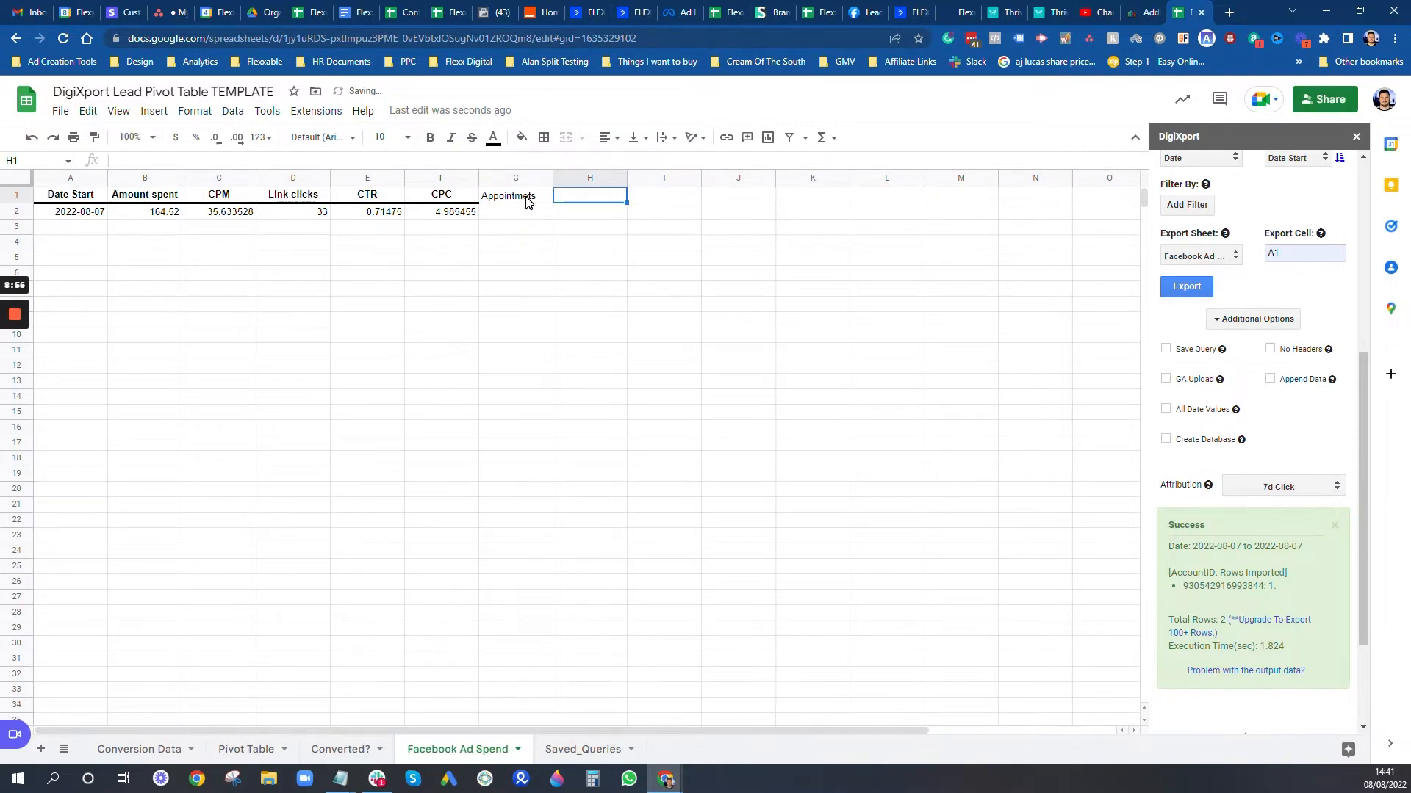
double_click(529, 197)
key("Left")
key("Left")
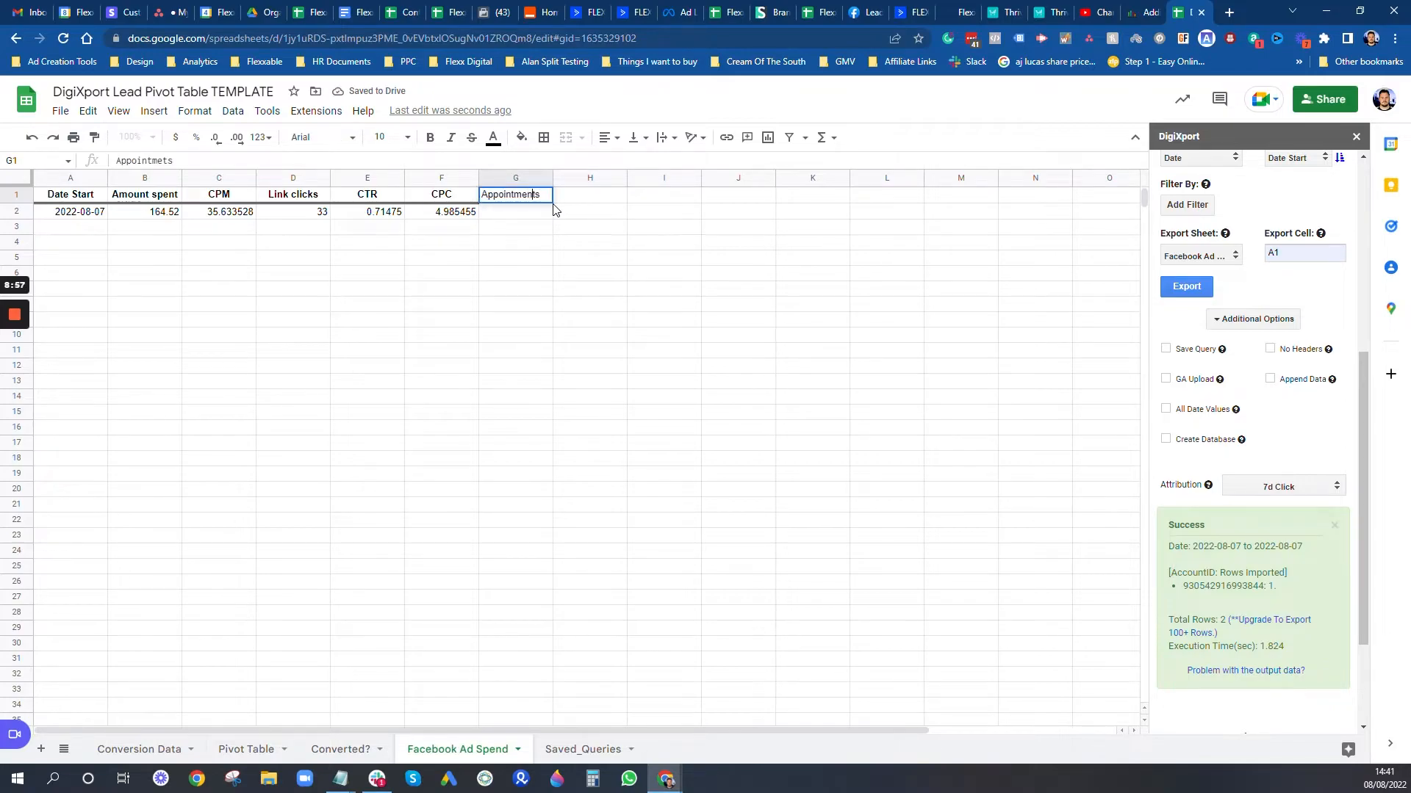
type("n")
left_click(578, 201)
type("C")
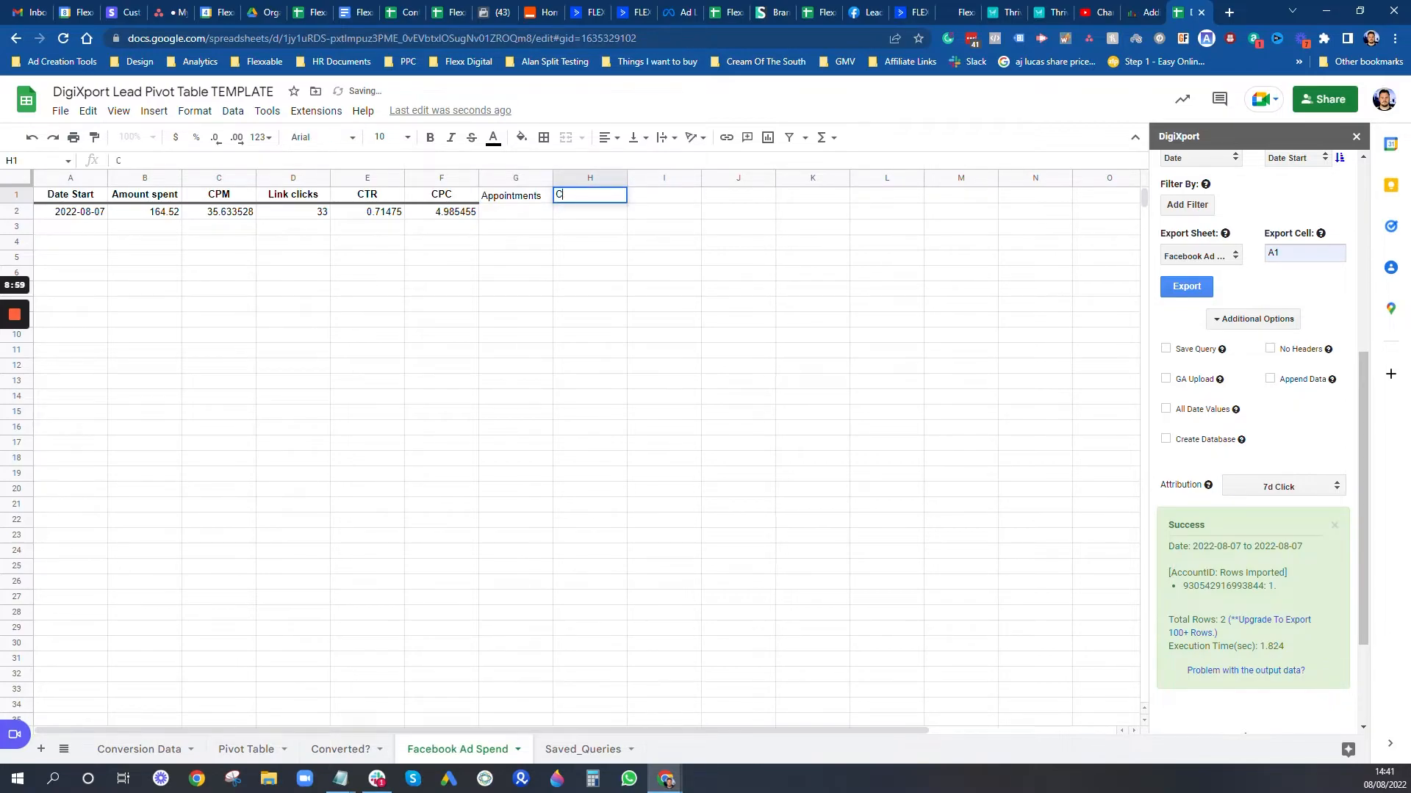
type("PL")
key("BackSpace")
type("A")
Step: Copy the E1:F1 header formatting onto G1:H1 with Paint format
left_click_drag(538, 196, 573, 197)
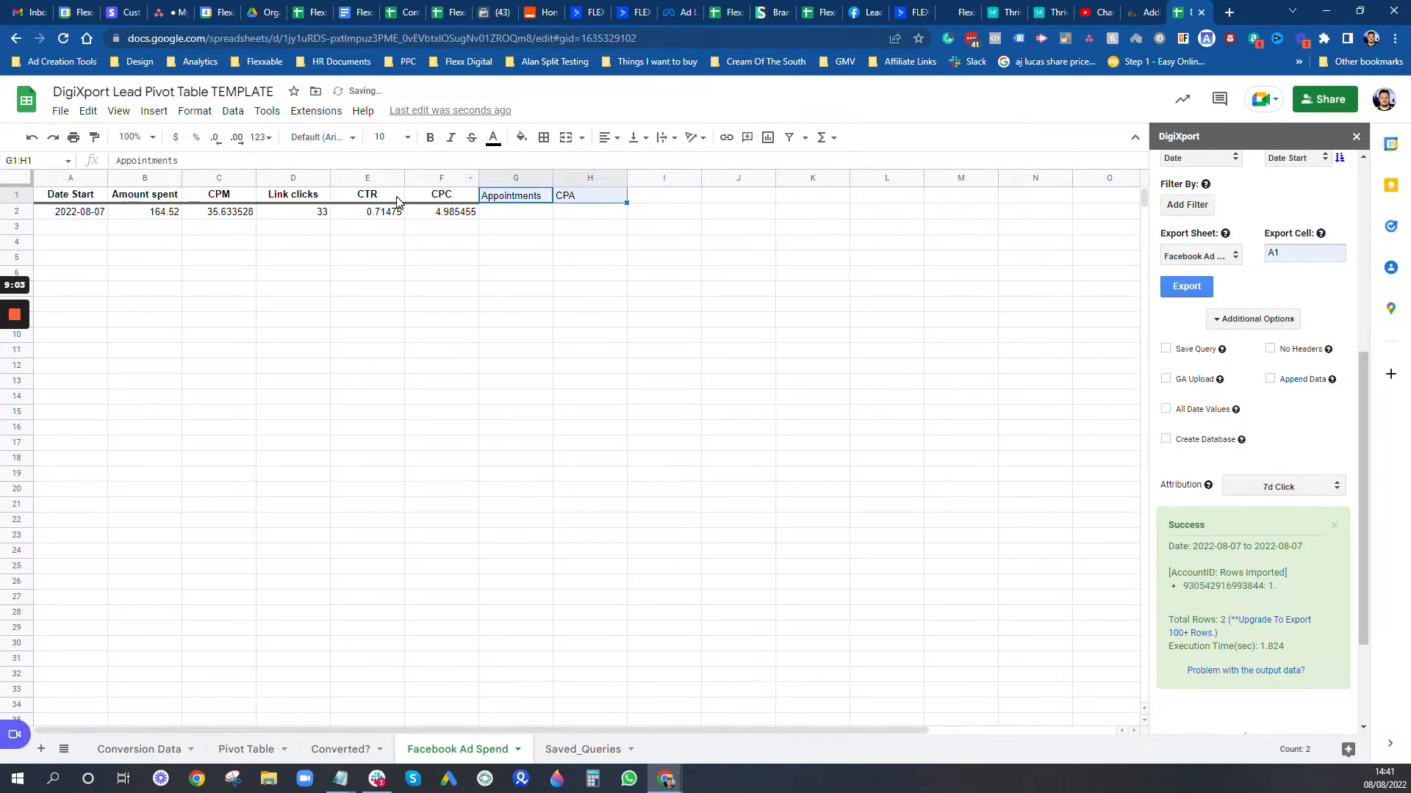
left_click_drag(387, 197, 441, 197)
left_click(94, 137)
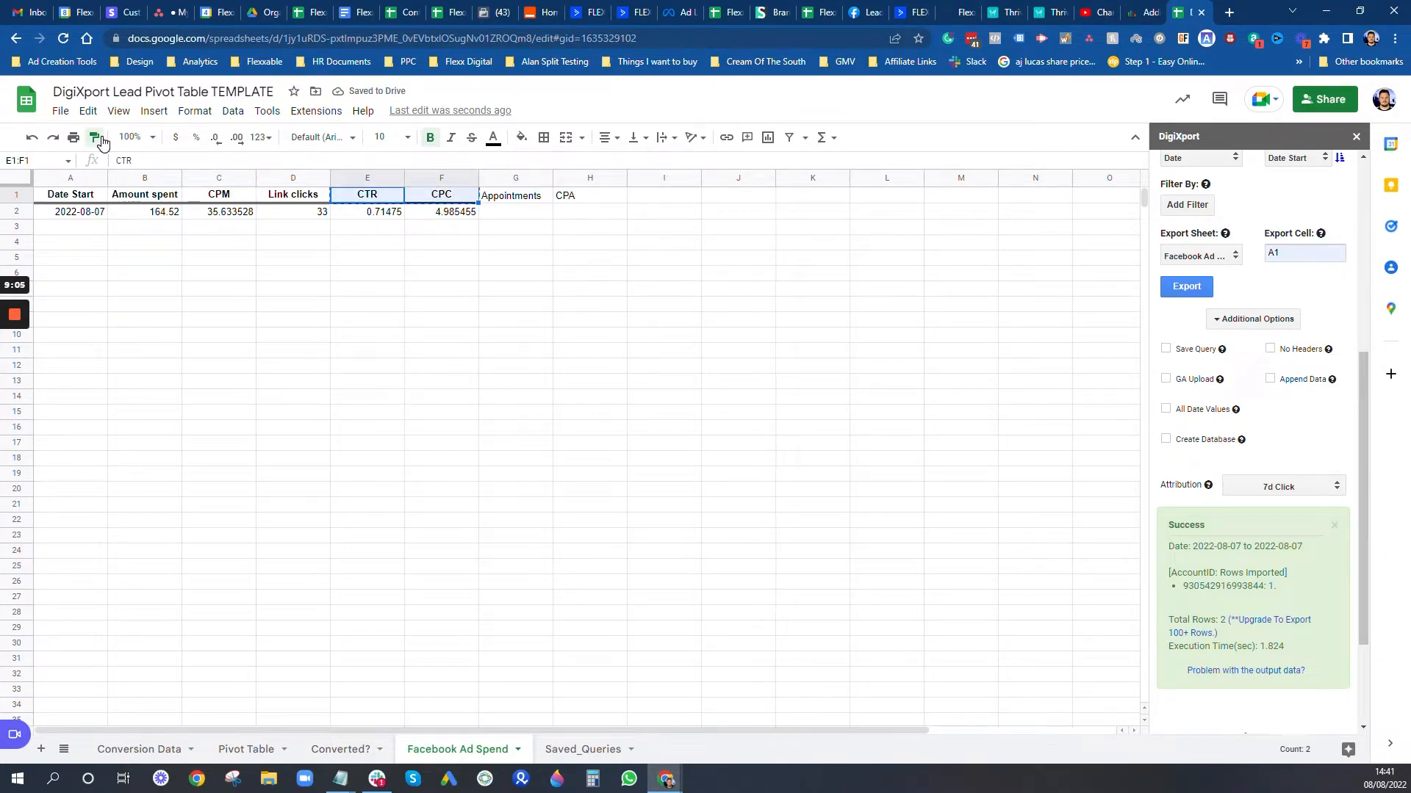
left_click_drag(523, 196, 577, 196)
Step: Give G1:H1 a custom green fill and white text, then select the row 2 data
left_click(571, 198)
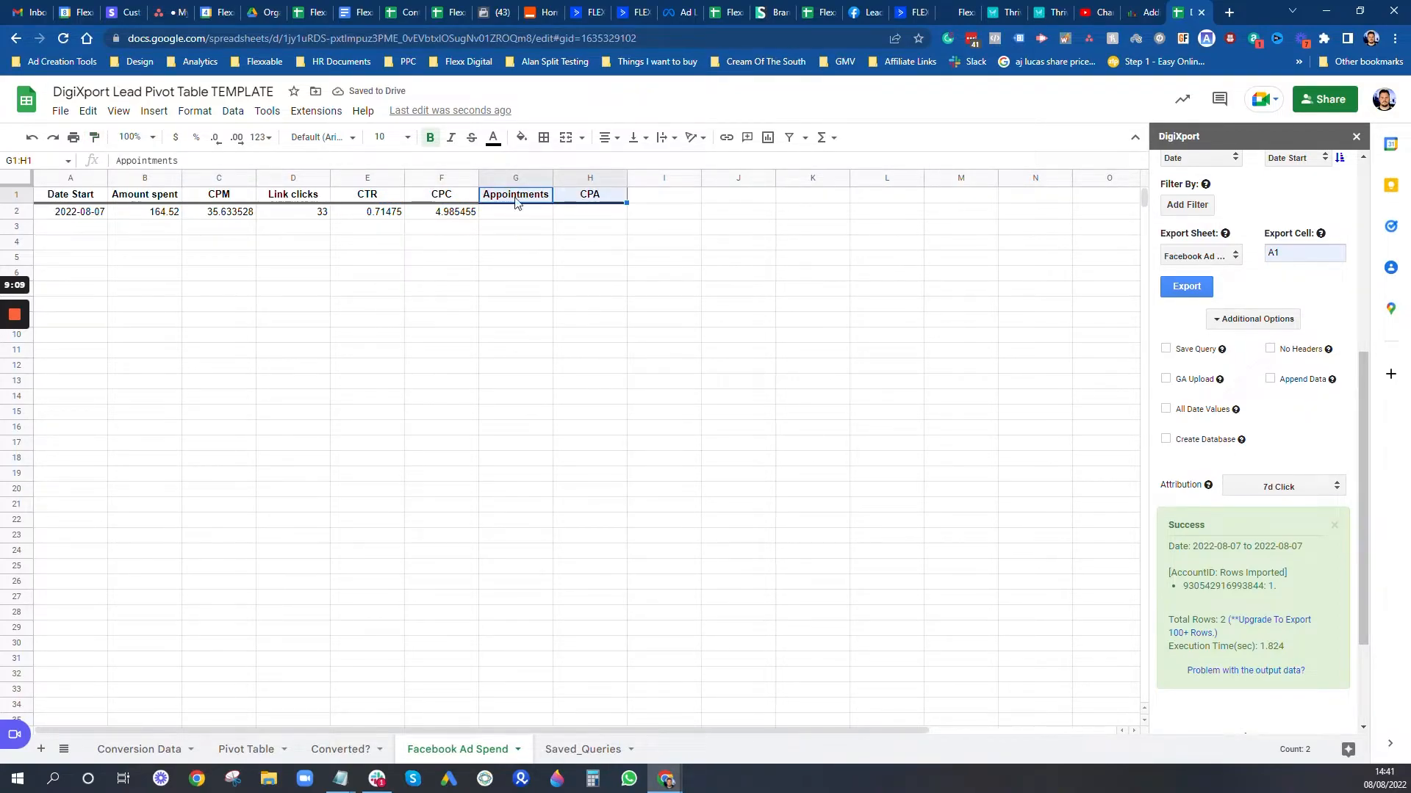
left_click(521, 138)
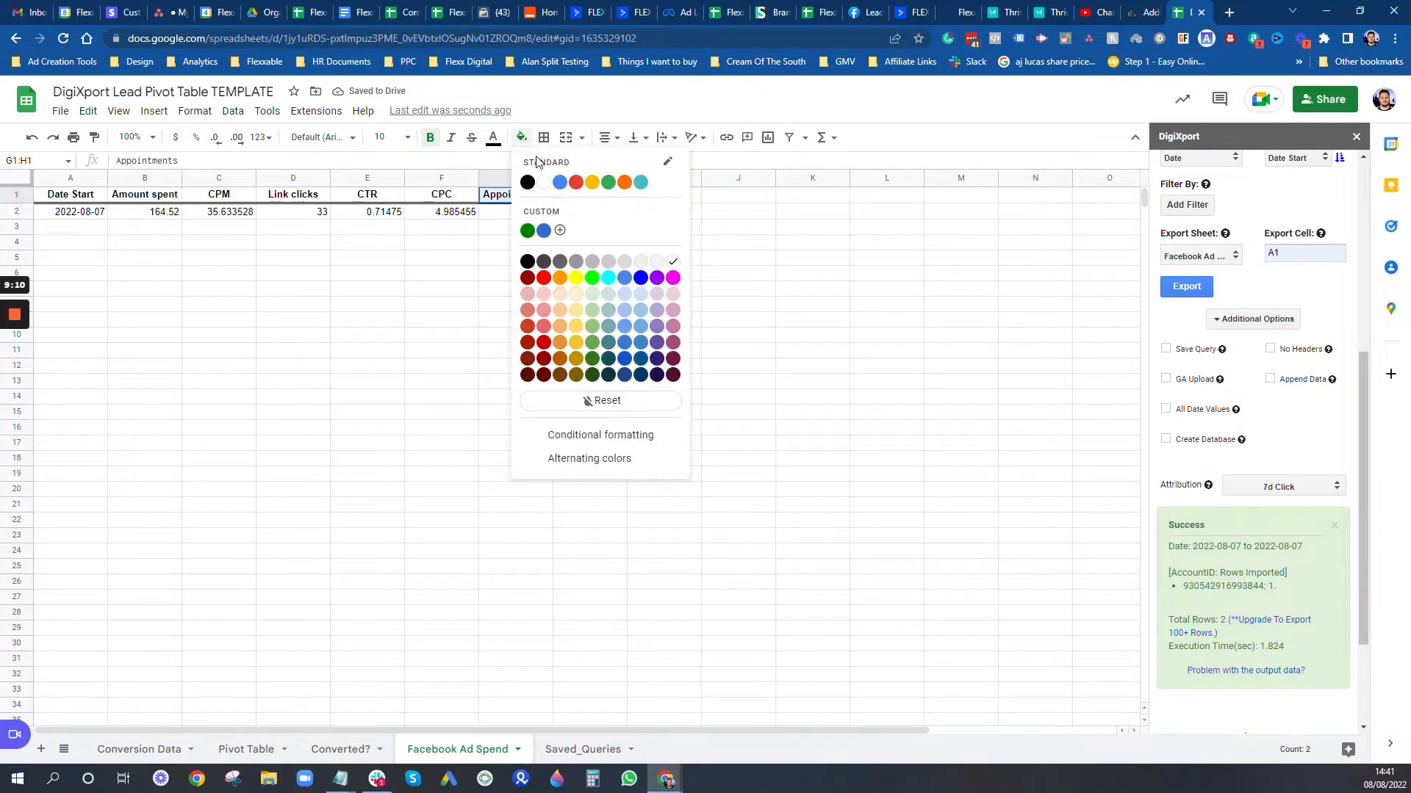
left_click(527, 230)
left_click(493, 137)
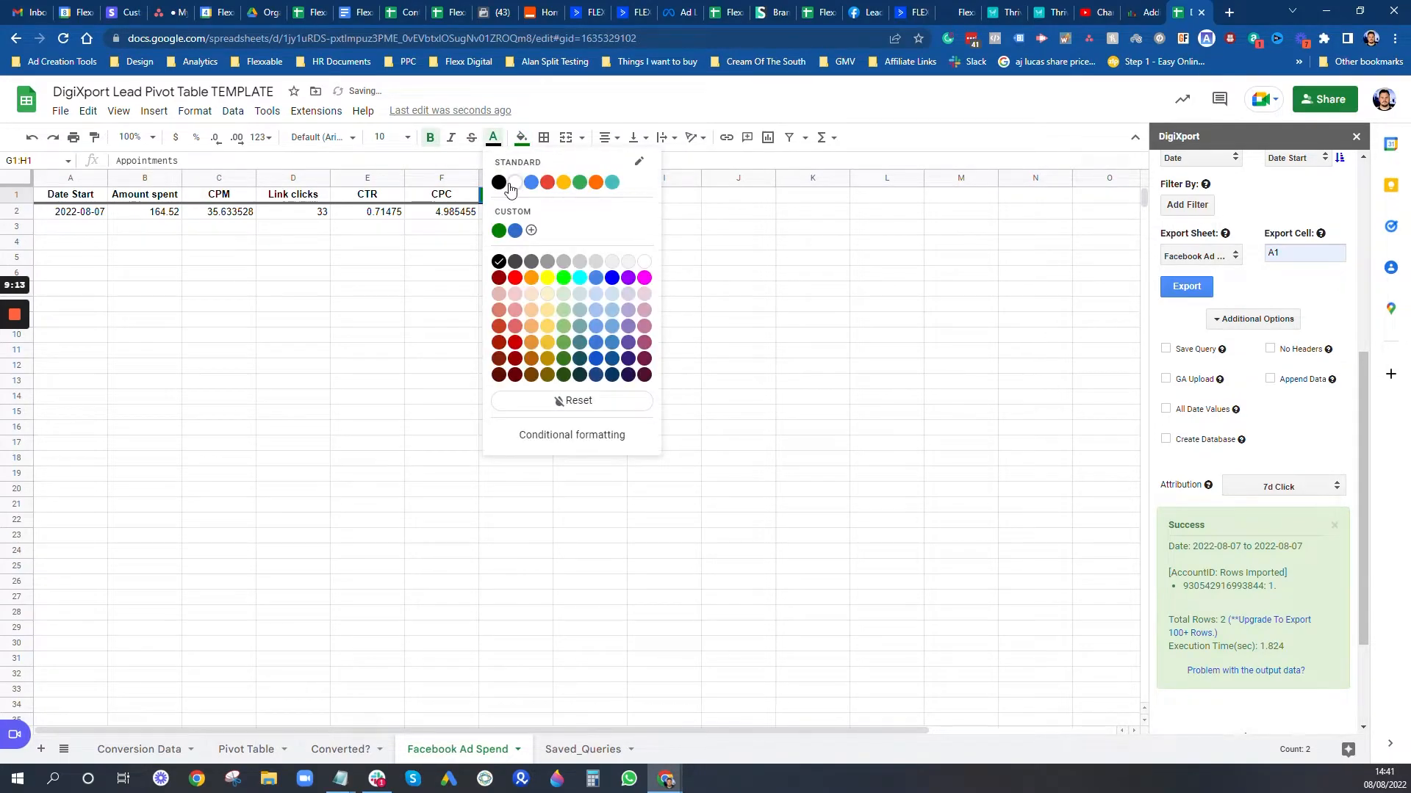
left_click(512, 187)
left_click(664, 243)
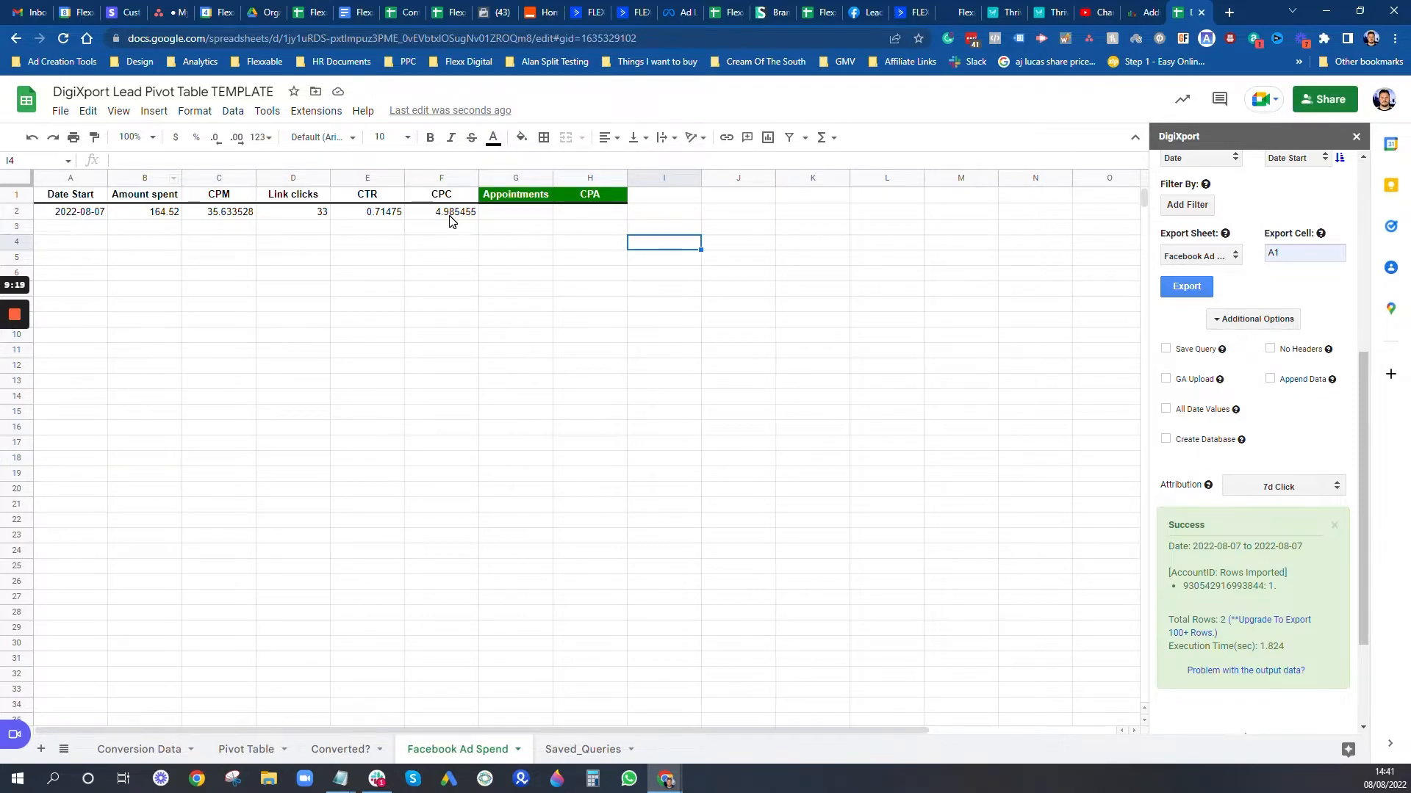
left_click_drag(469, 213, 86, 218)
Step: Clear row 2 and save the DigiXport import as a query with No Headers and Append Data
key("Delete")
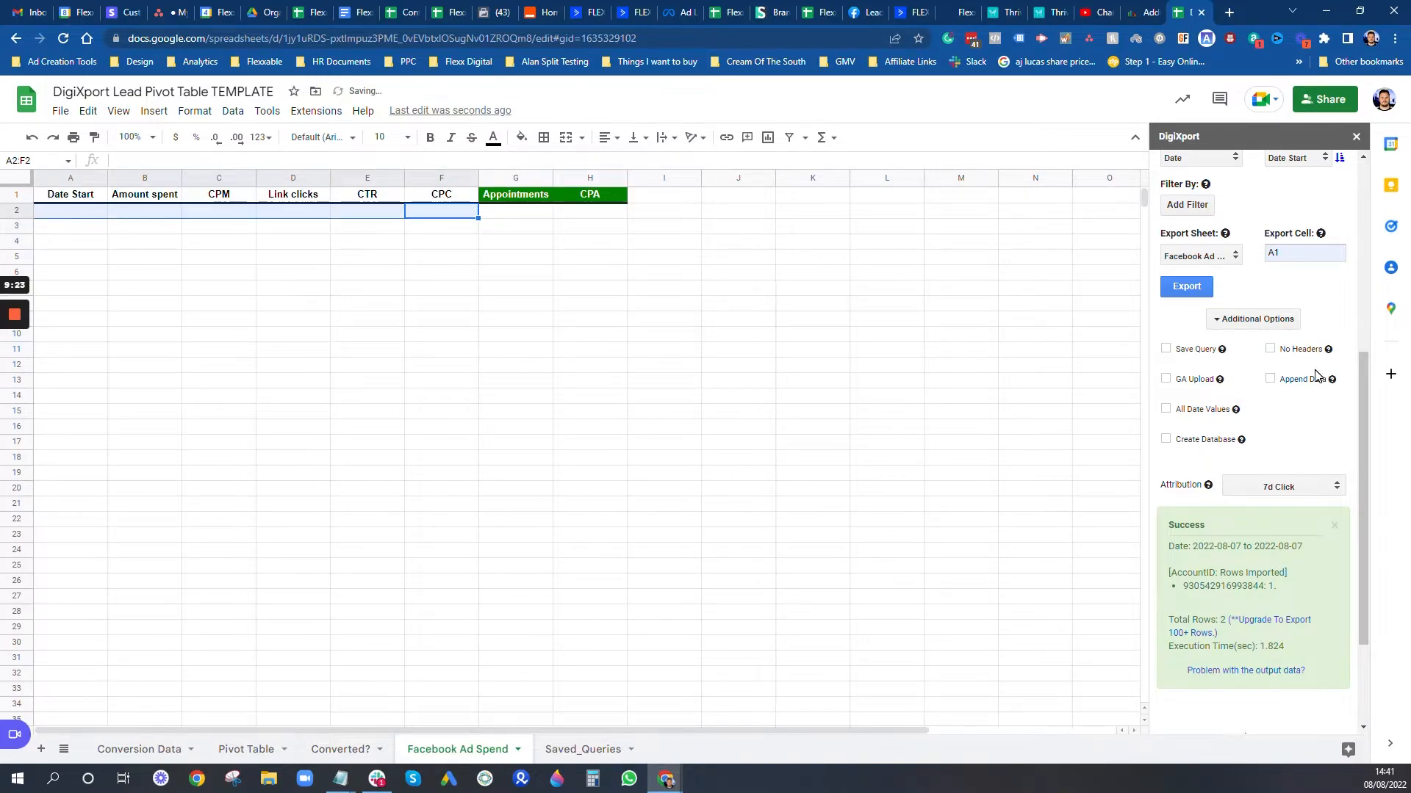
left_click(1270, 349)
left_click(1270, 379)
left_click(1168, 351)
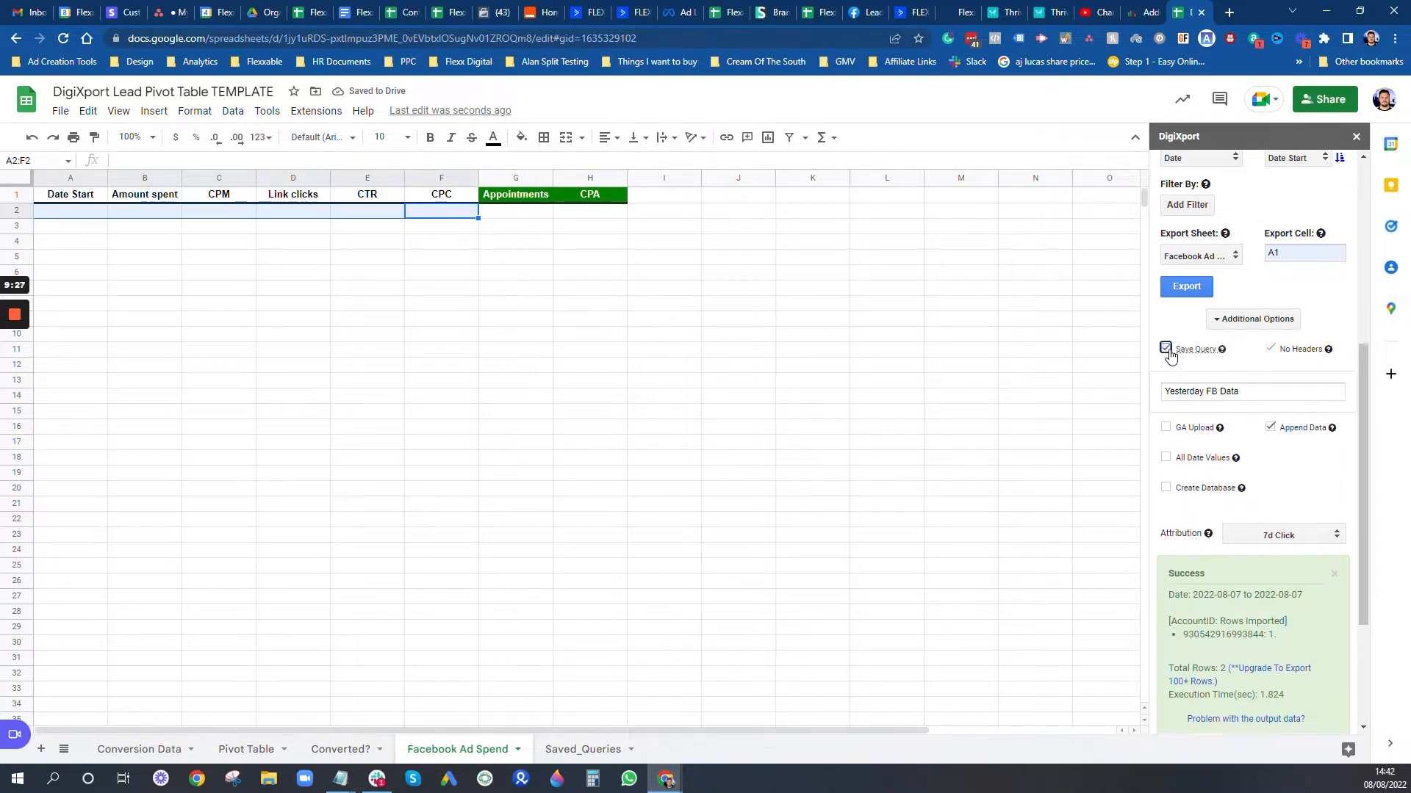
left_click(1166, 348)
scroll(1241, 373, "up", 4)
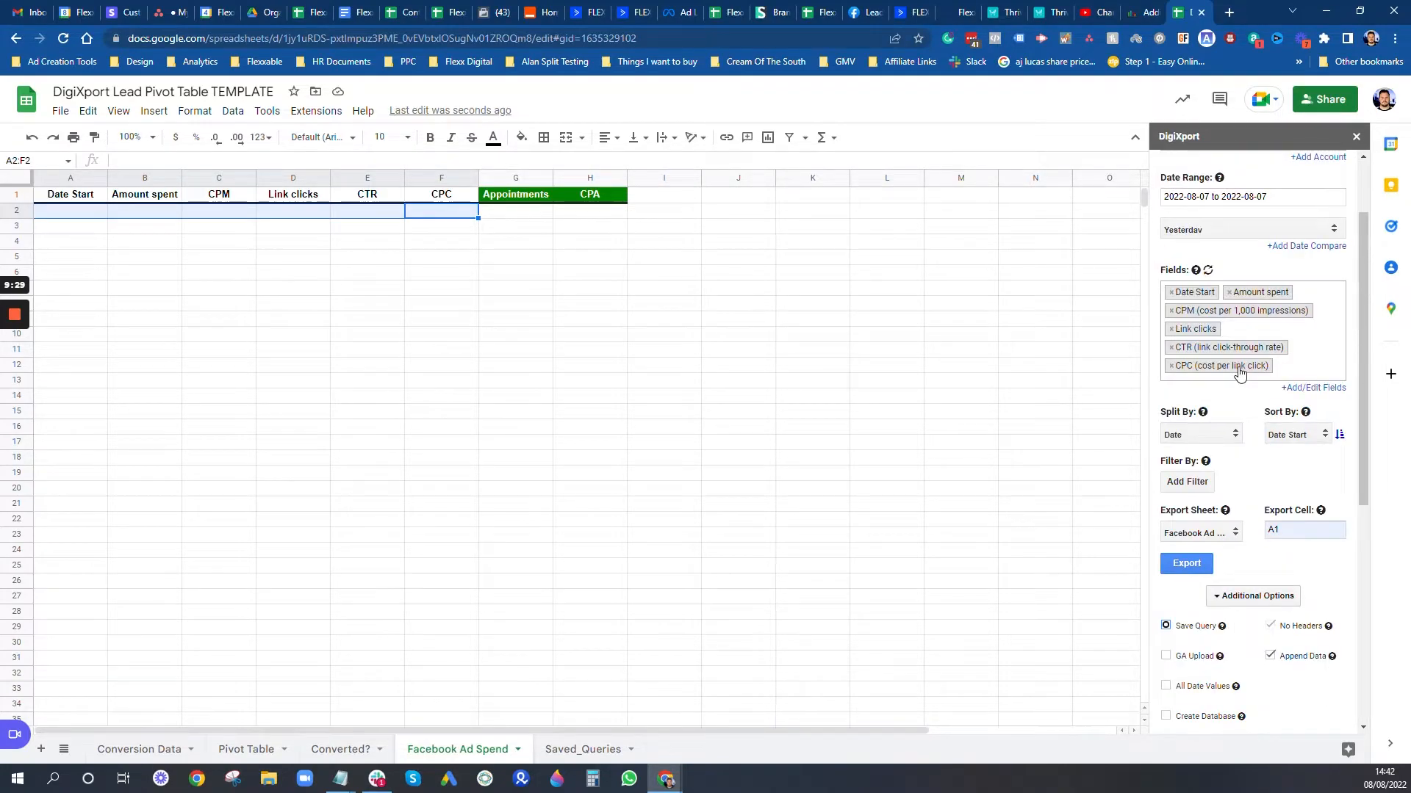
scroll(1240, 374, "up", 2)
Step: Run the saved 'Yesterday FB Data' query export from A2 to refill row 2
left_click(1232, 164)
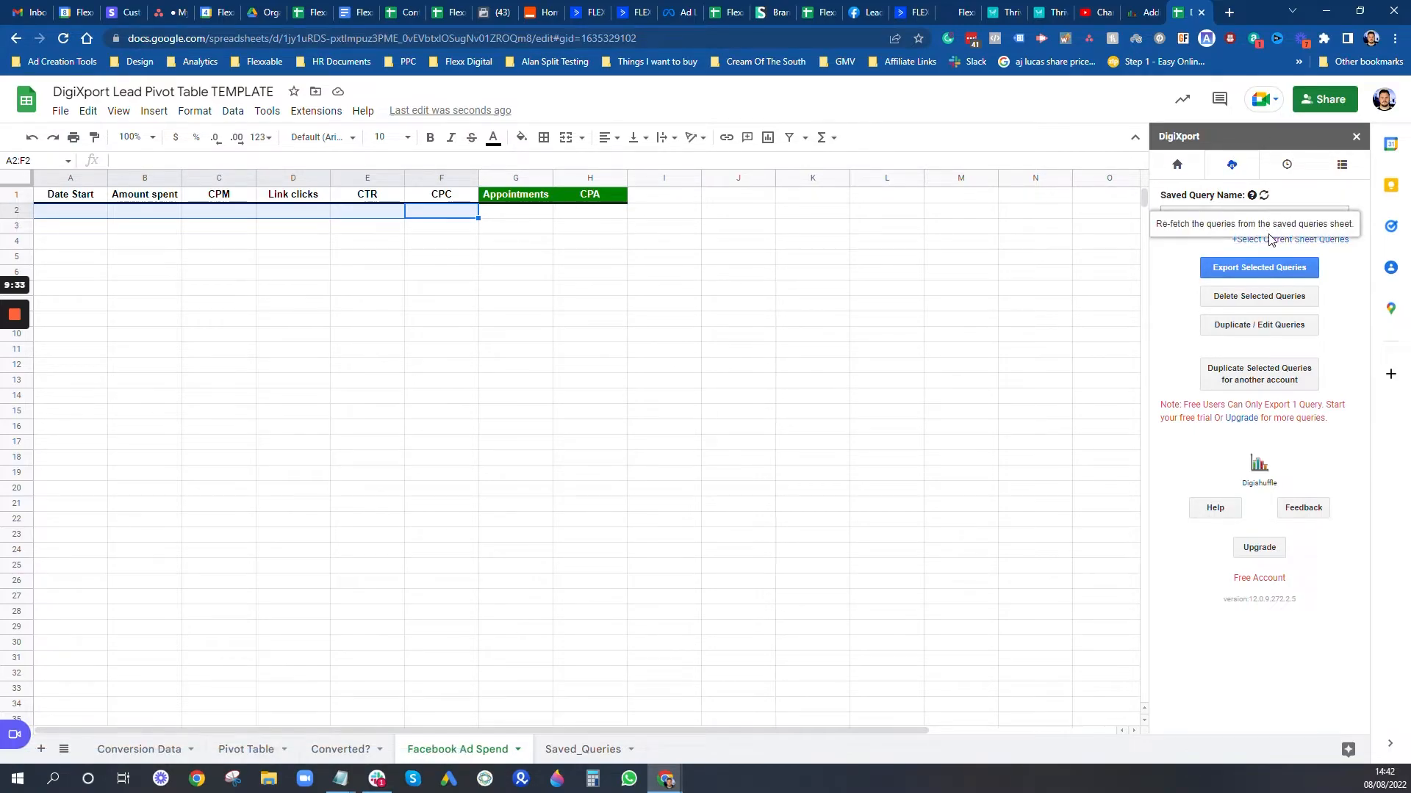
left_click(88, 217)
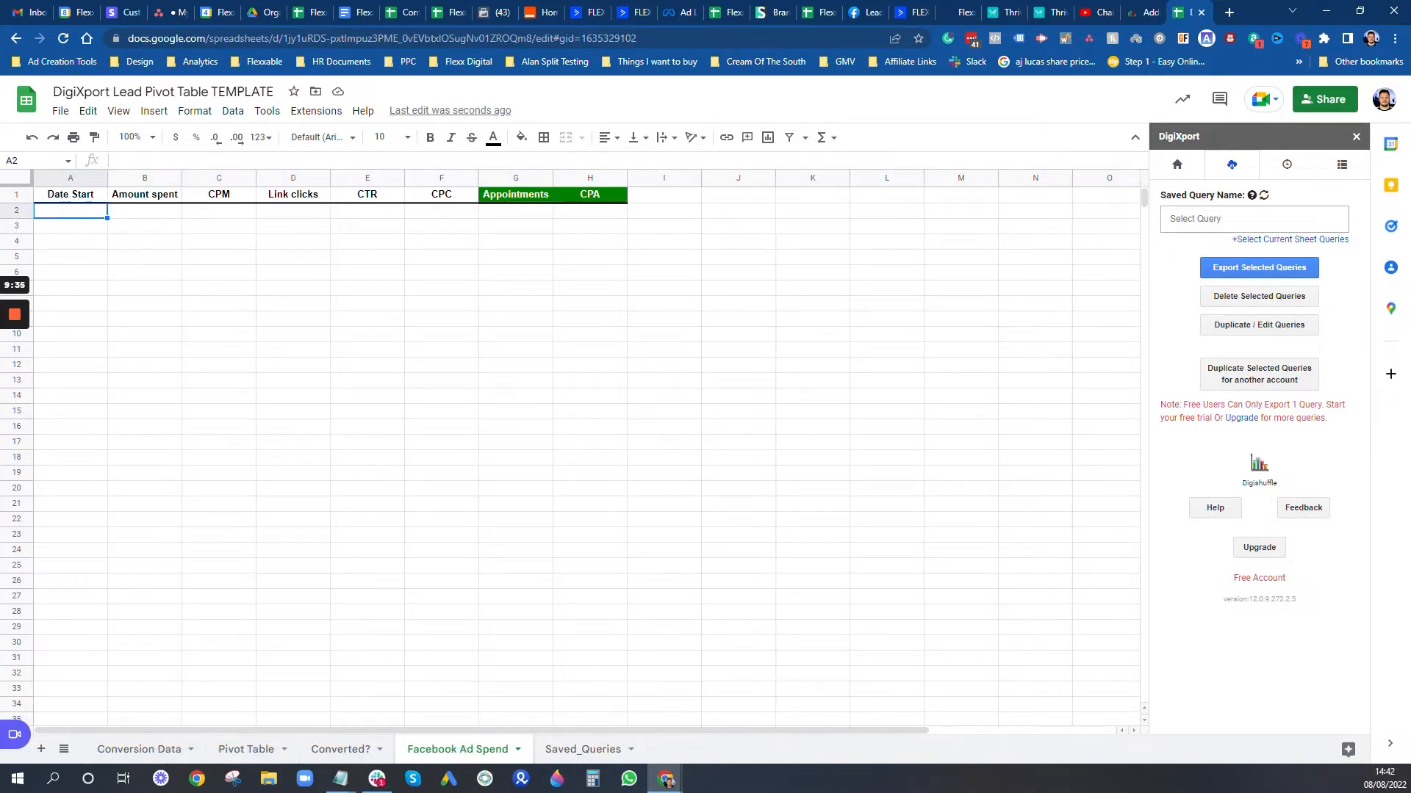
left_click(1234, 219)
left_click(1172, 260)
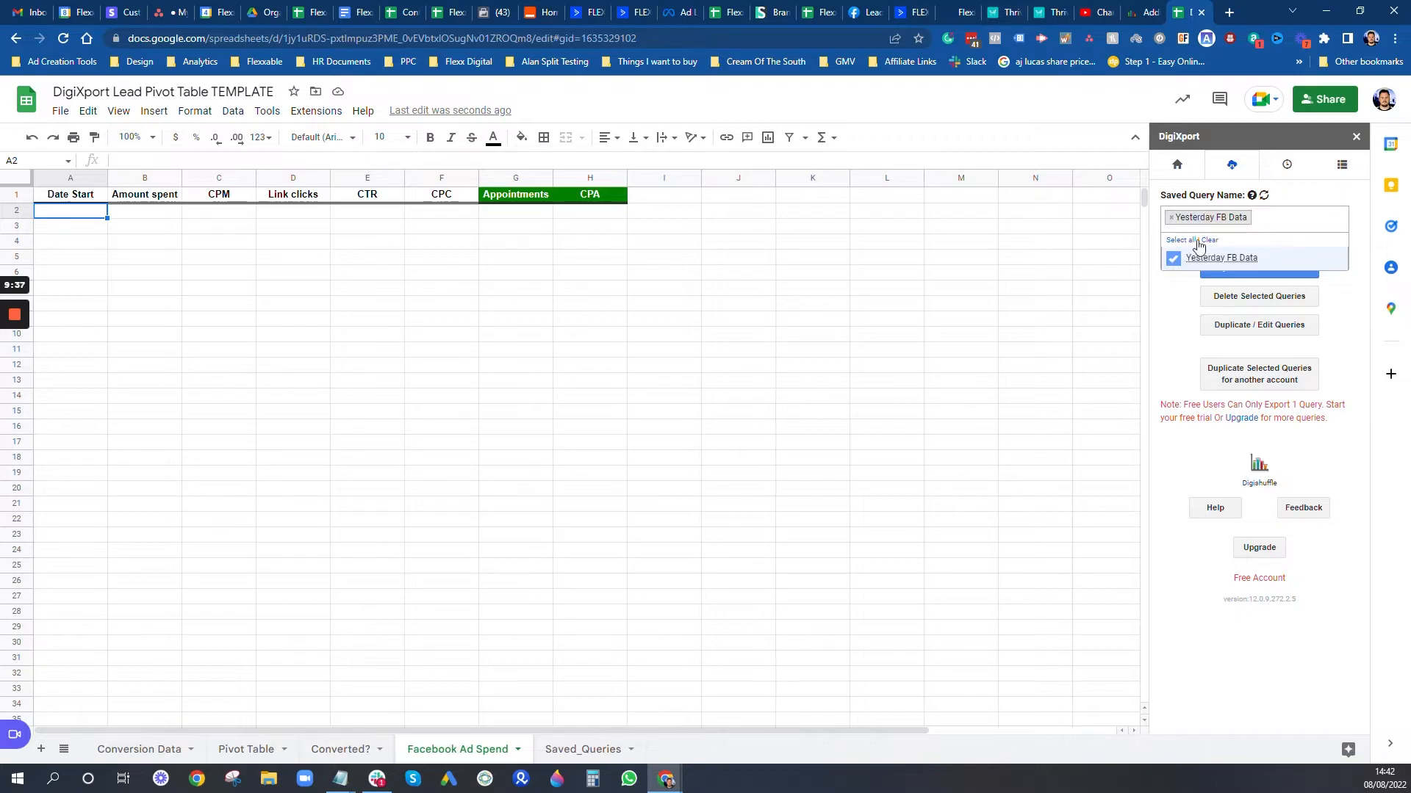
left_click(1183, 317)
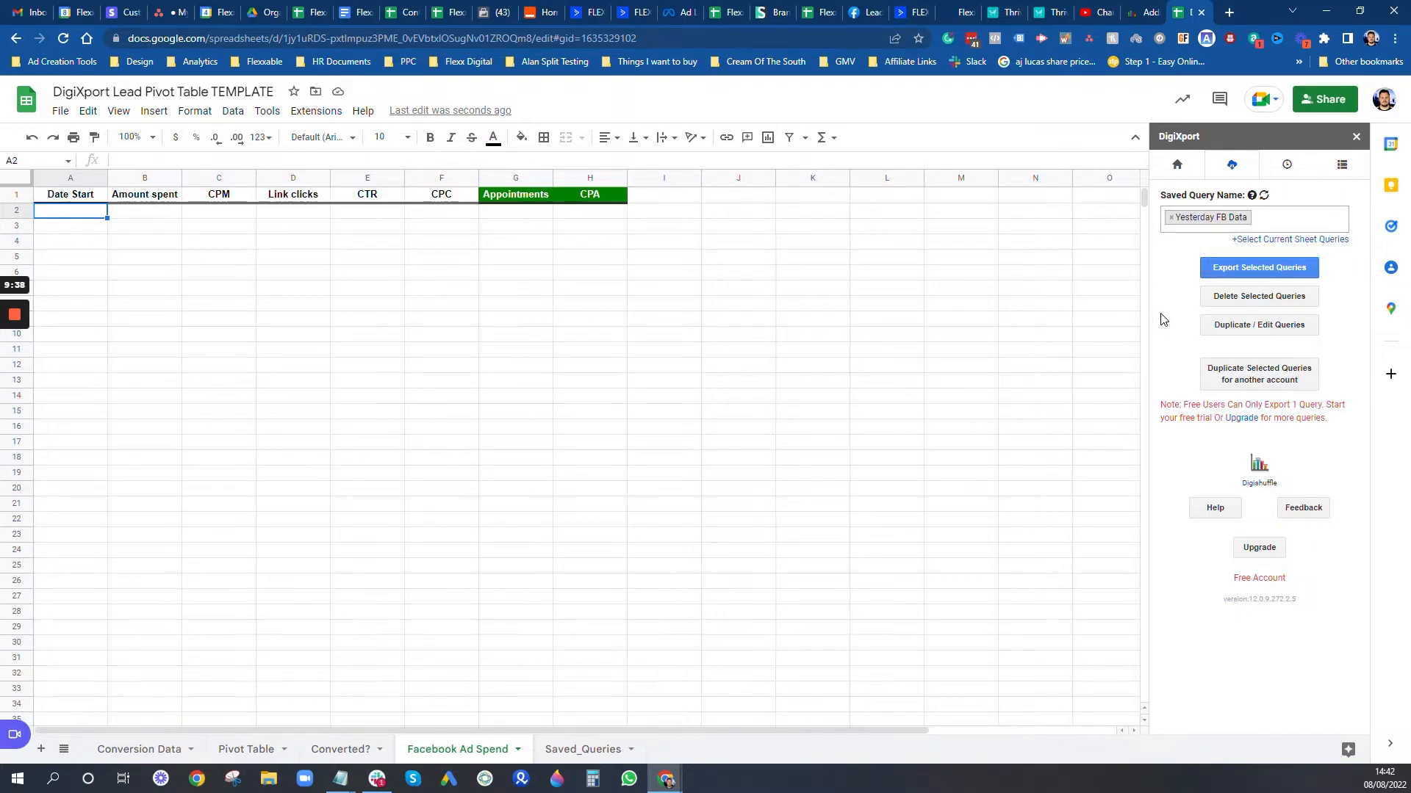
left_click(1259, 271)
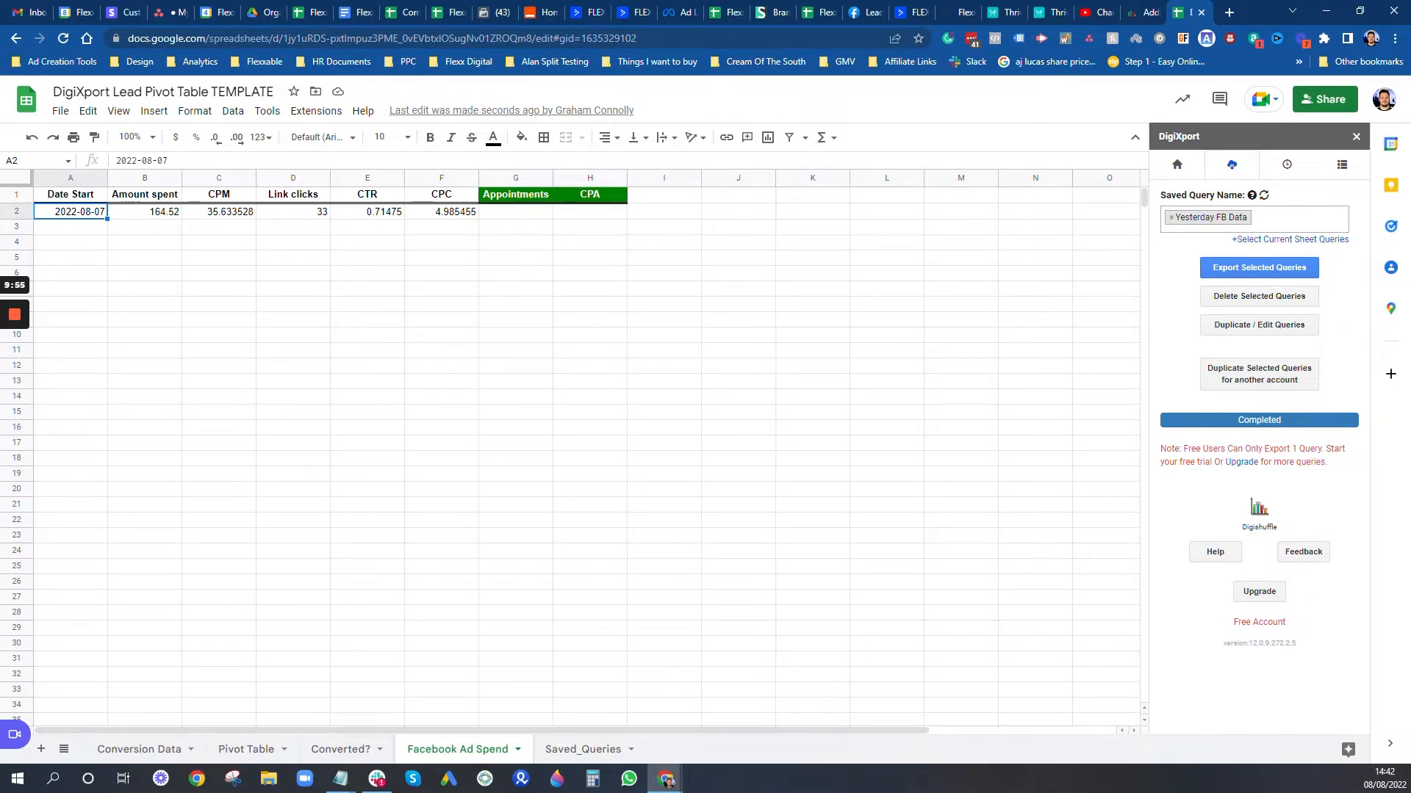
Step: Clear row 2 and export 2022-08-01 data: 170.99 spent, 39 link clicks, CPC 4.384359
left_click(1177, 165)
left_click(1257, 297)
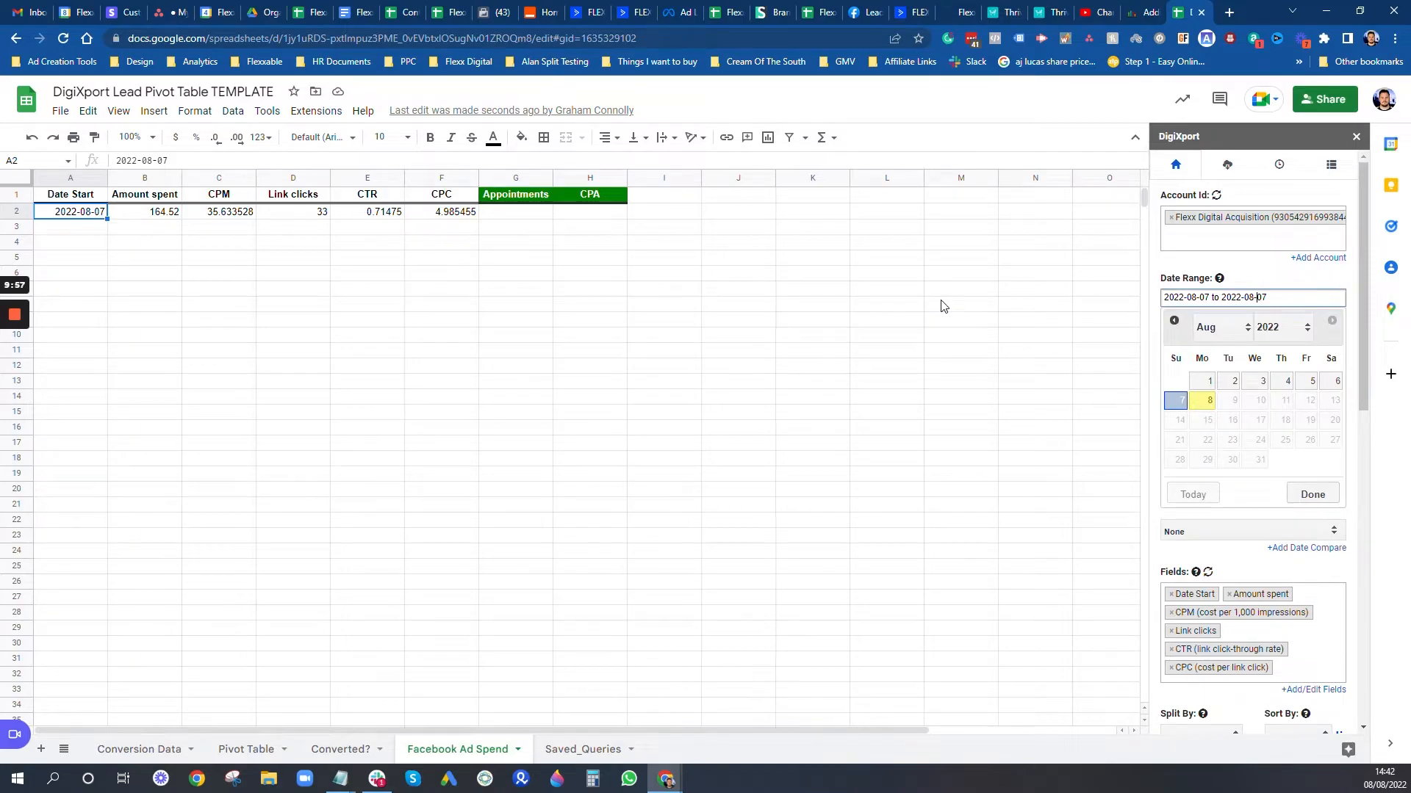
left_click_drag(470, 215, 74, 219)
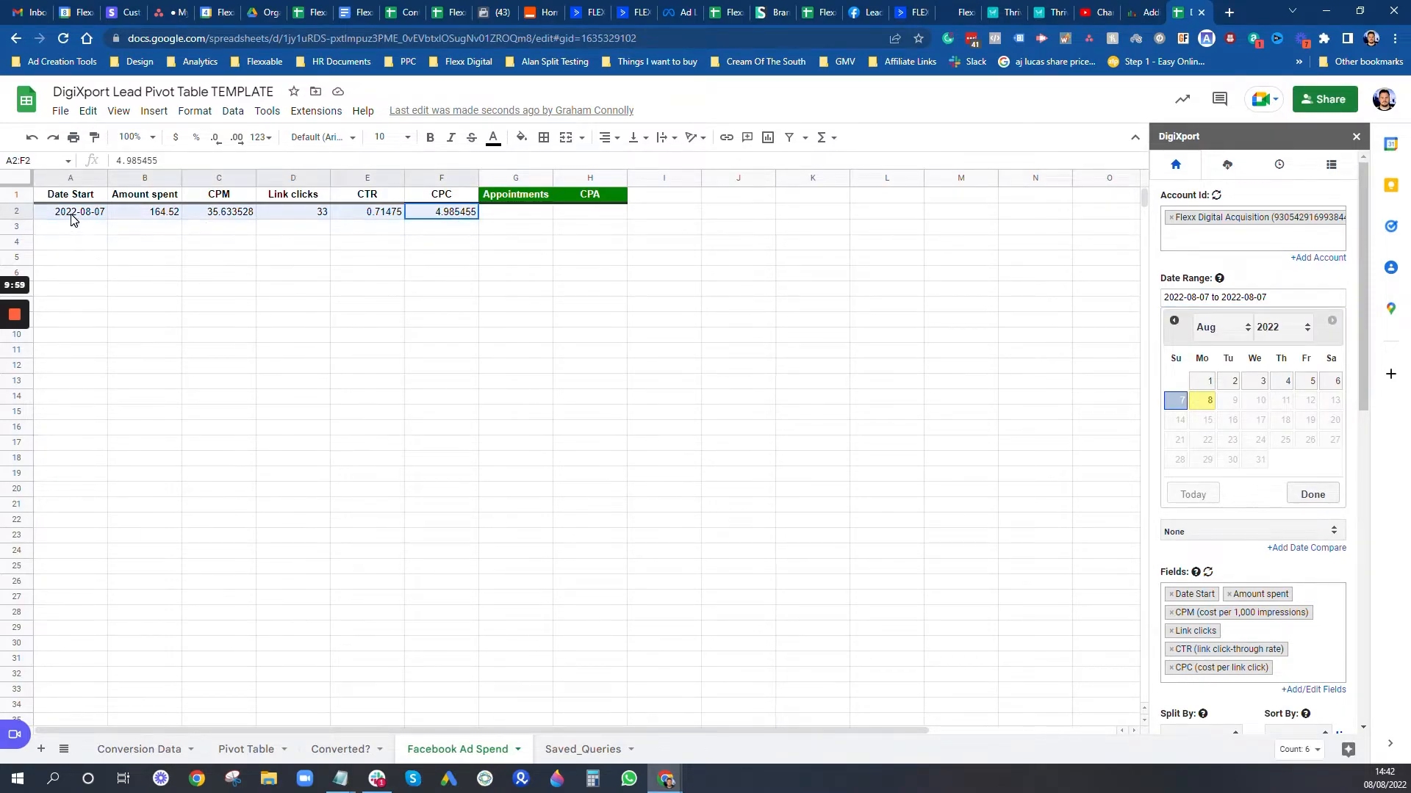
key("Delete")
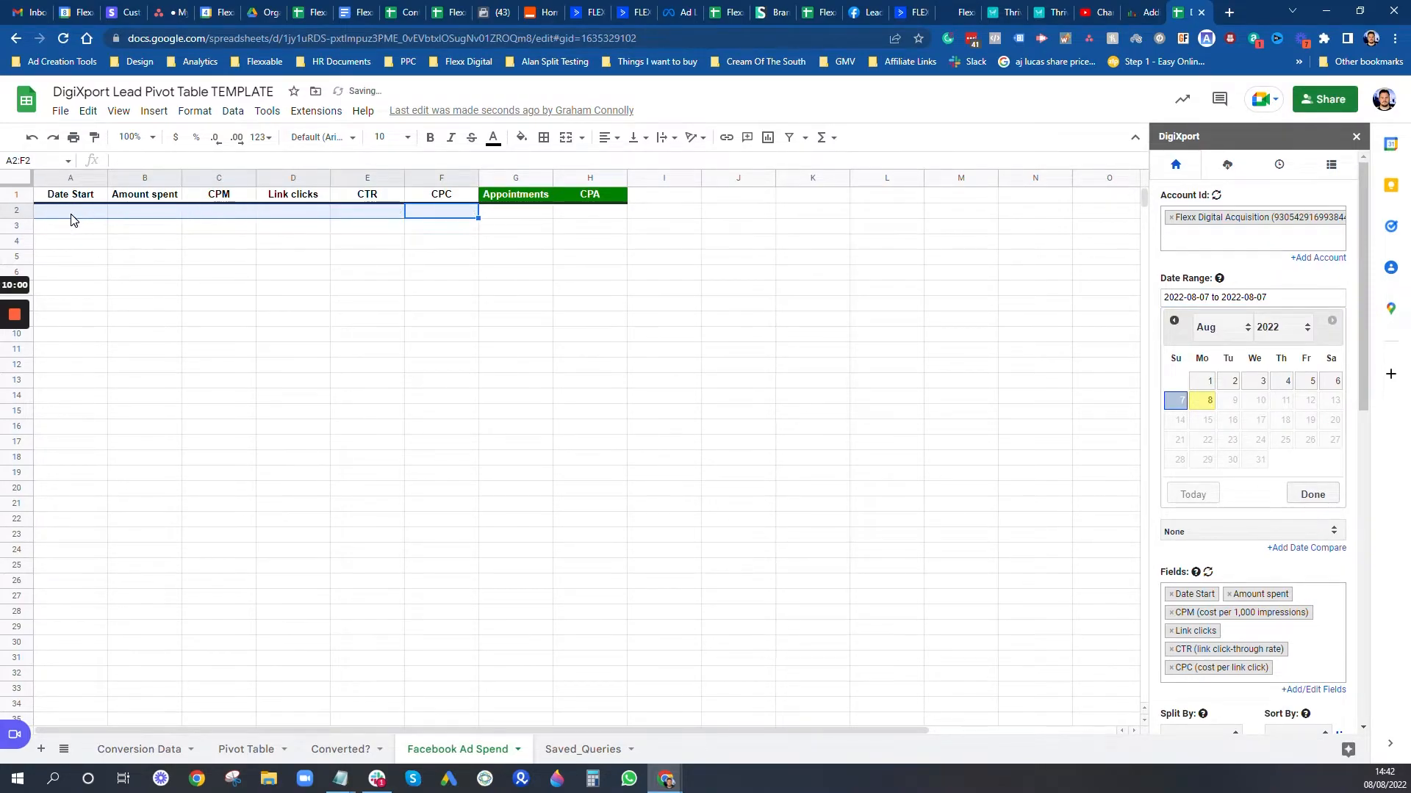
left_click(1205, 381)
left_click(1317, 496)
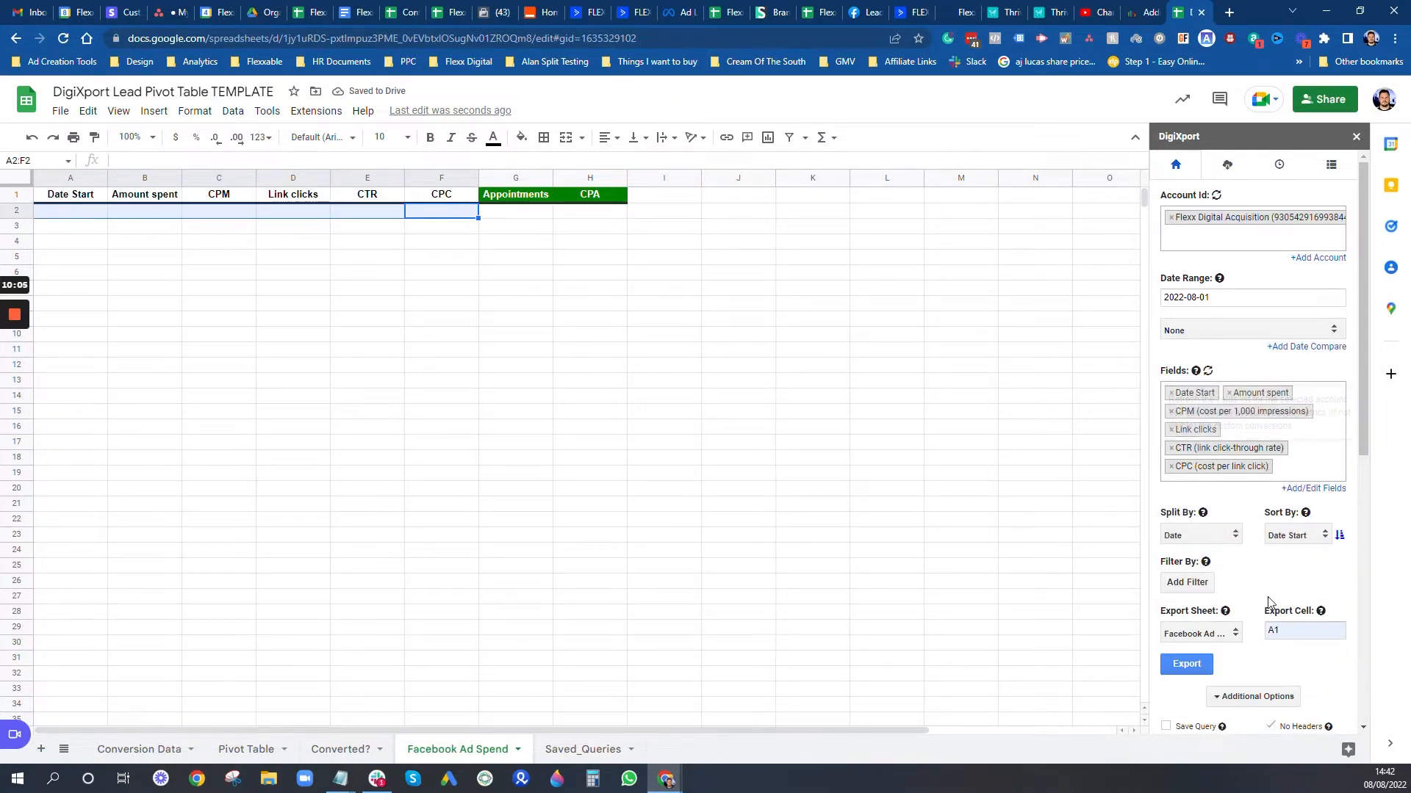
scroll(1268, 602, "down", 2)
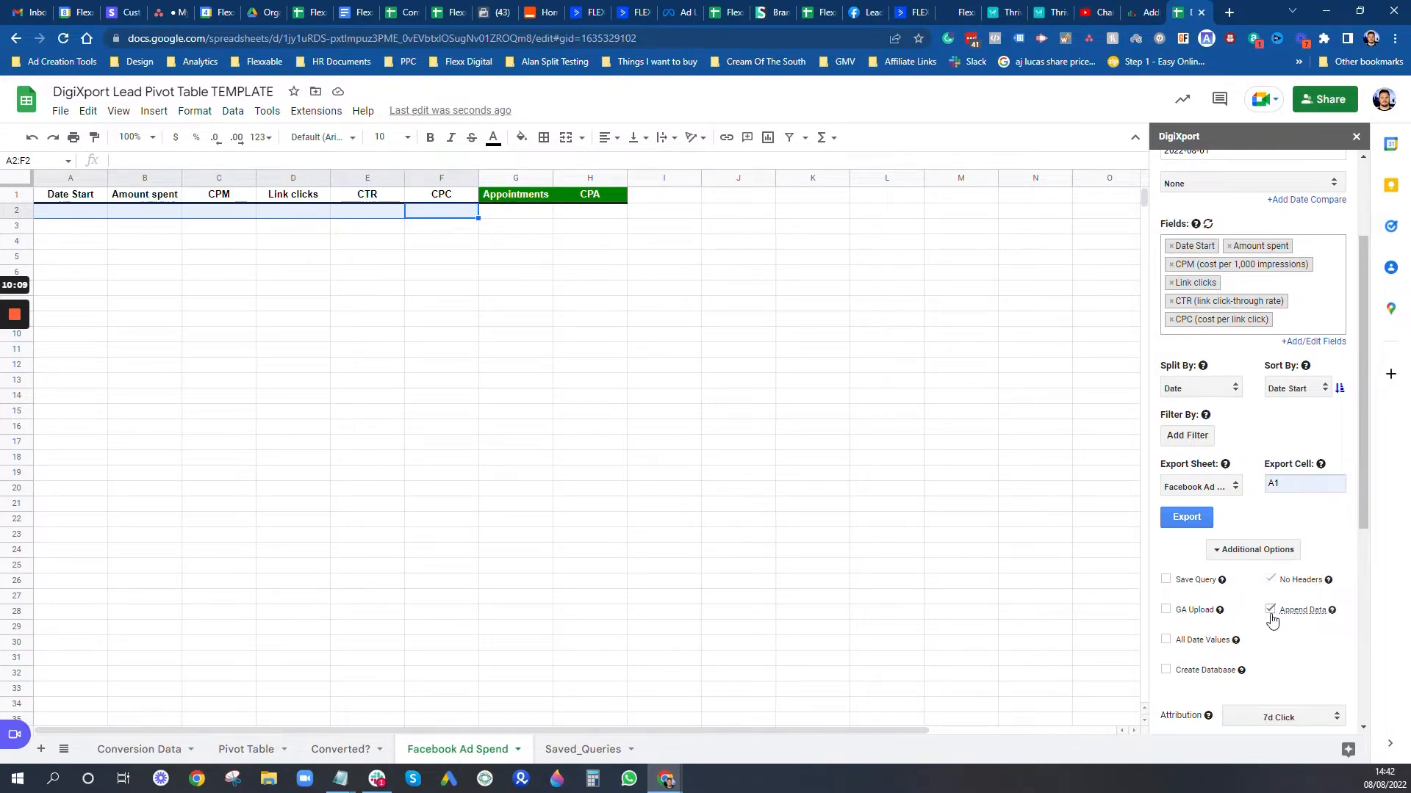
left_click(1198, 521)
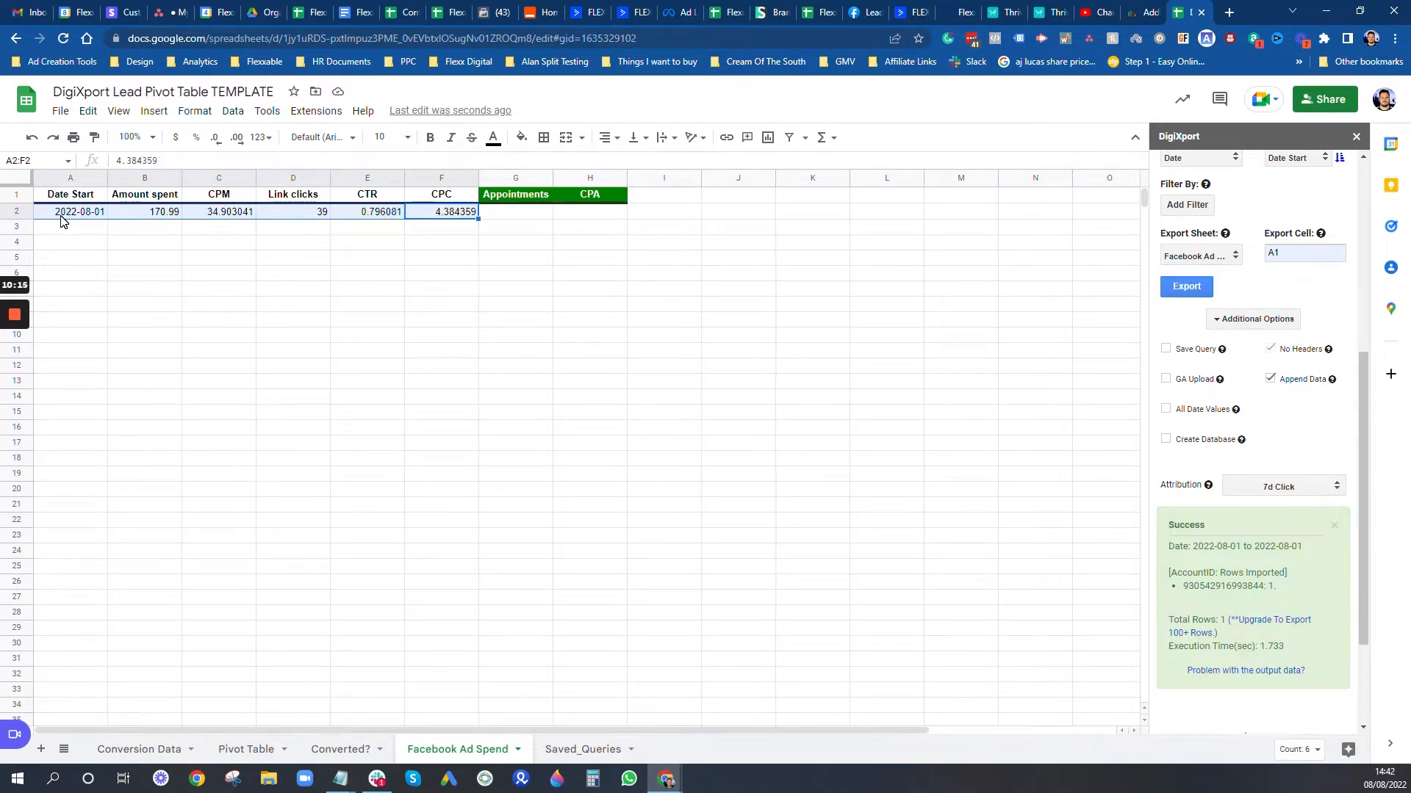
left_click(504, 214)
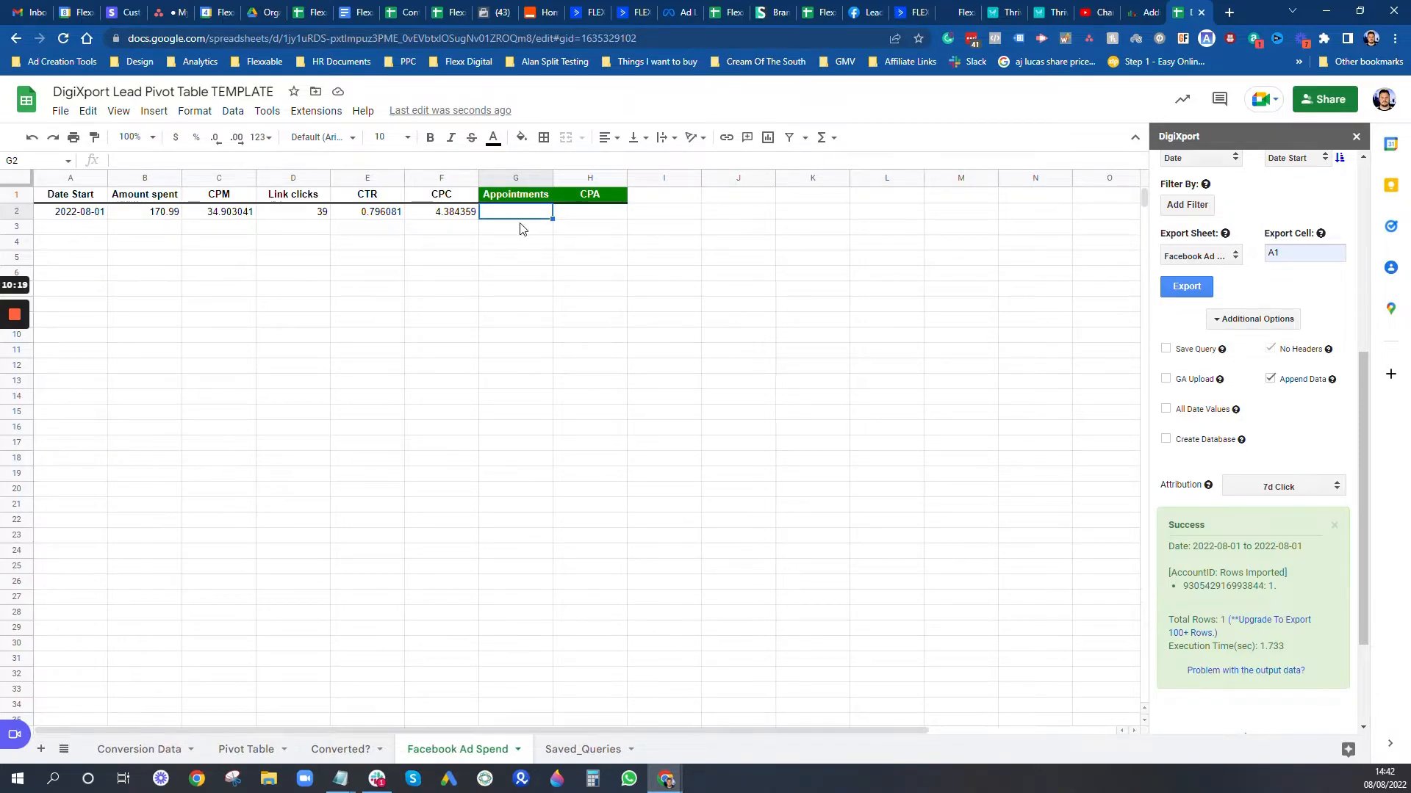
Step: Paste the COUNTIFS formula into G2 to count 01/08/2022 appointments, then check Conversion Data rows 3–6
key("alt+Tab")
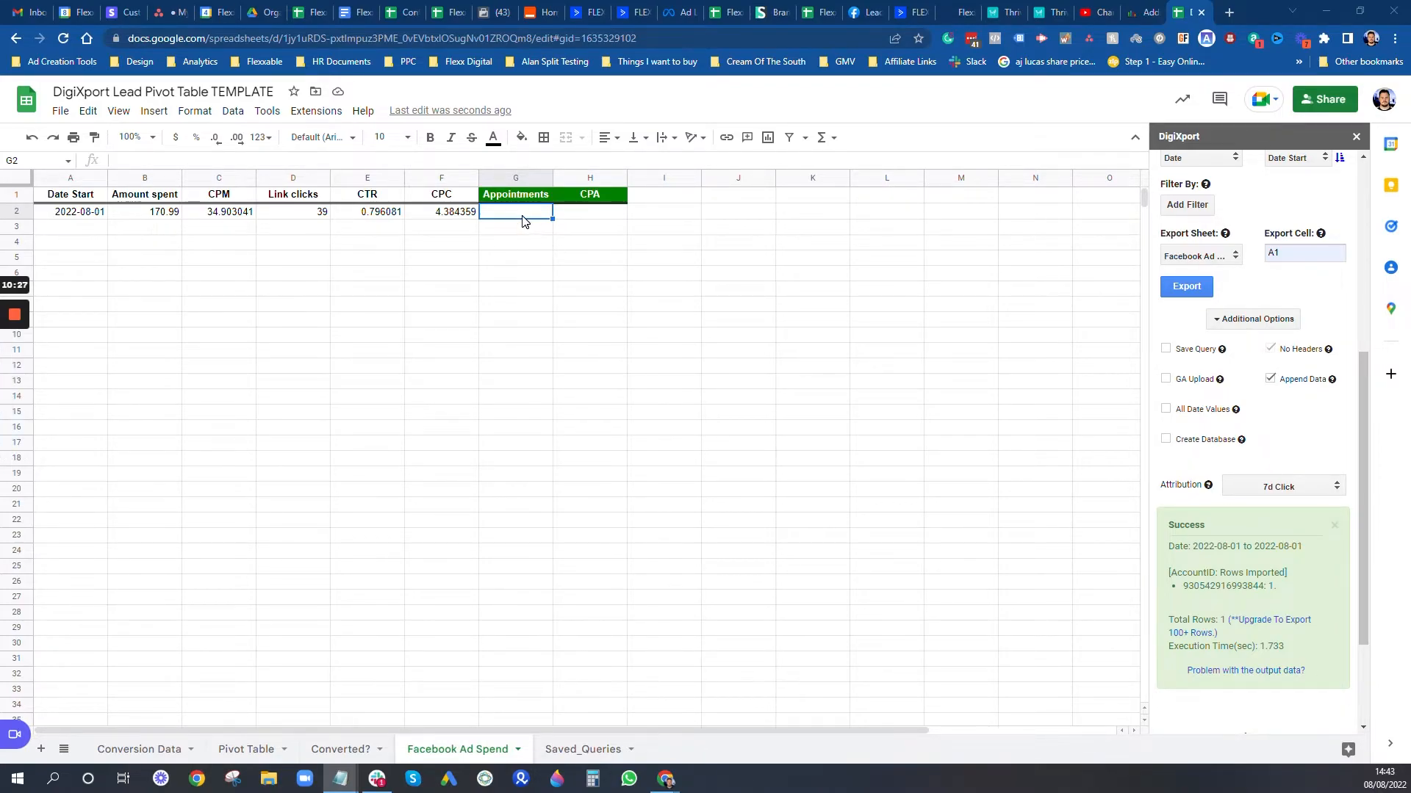
double_click(520, 208)
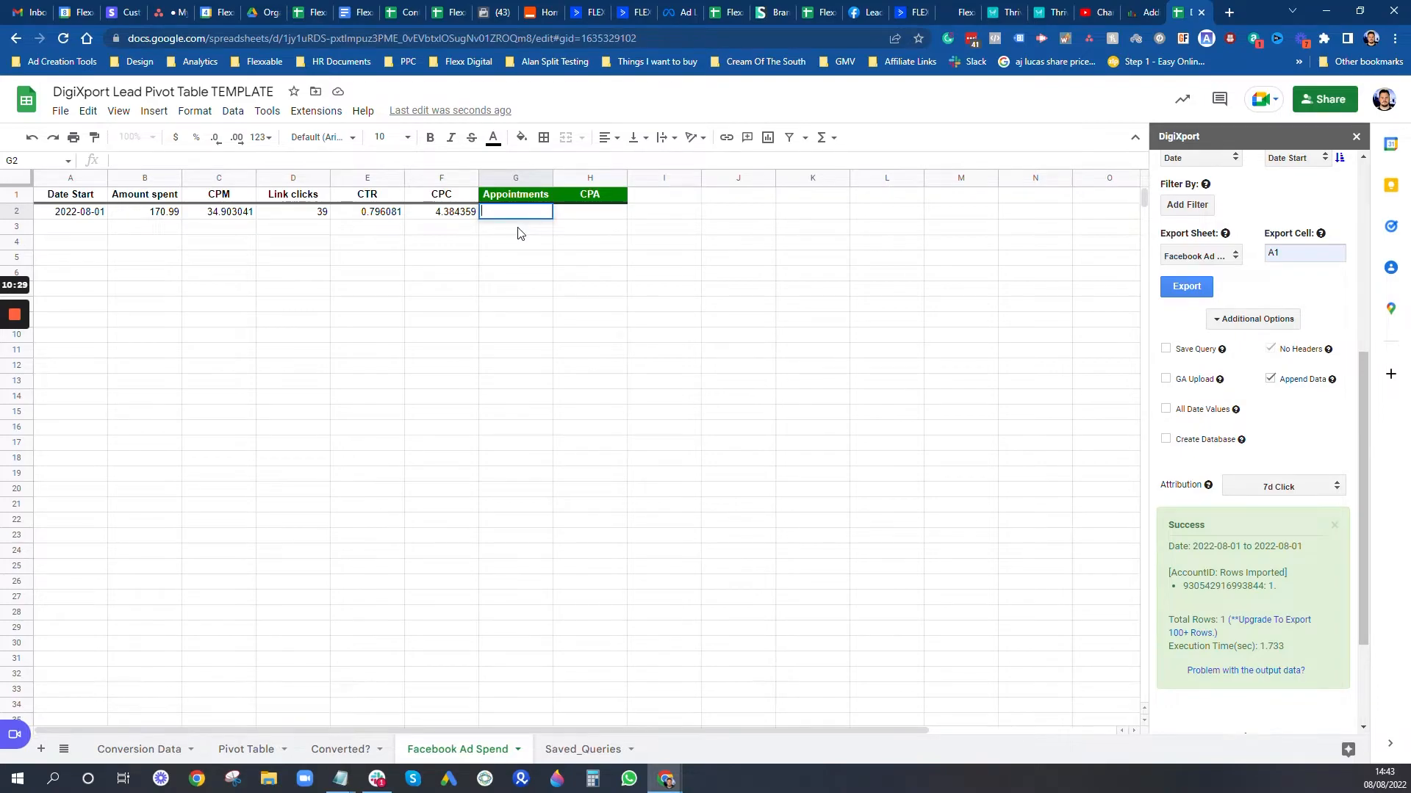
type("=COUNTIFS('Conversion Data'!D1:D,\"01/08/2022\",'Conversion Data'!F1:F,\"Appointment\")")
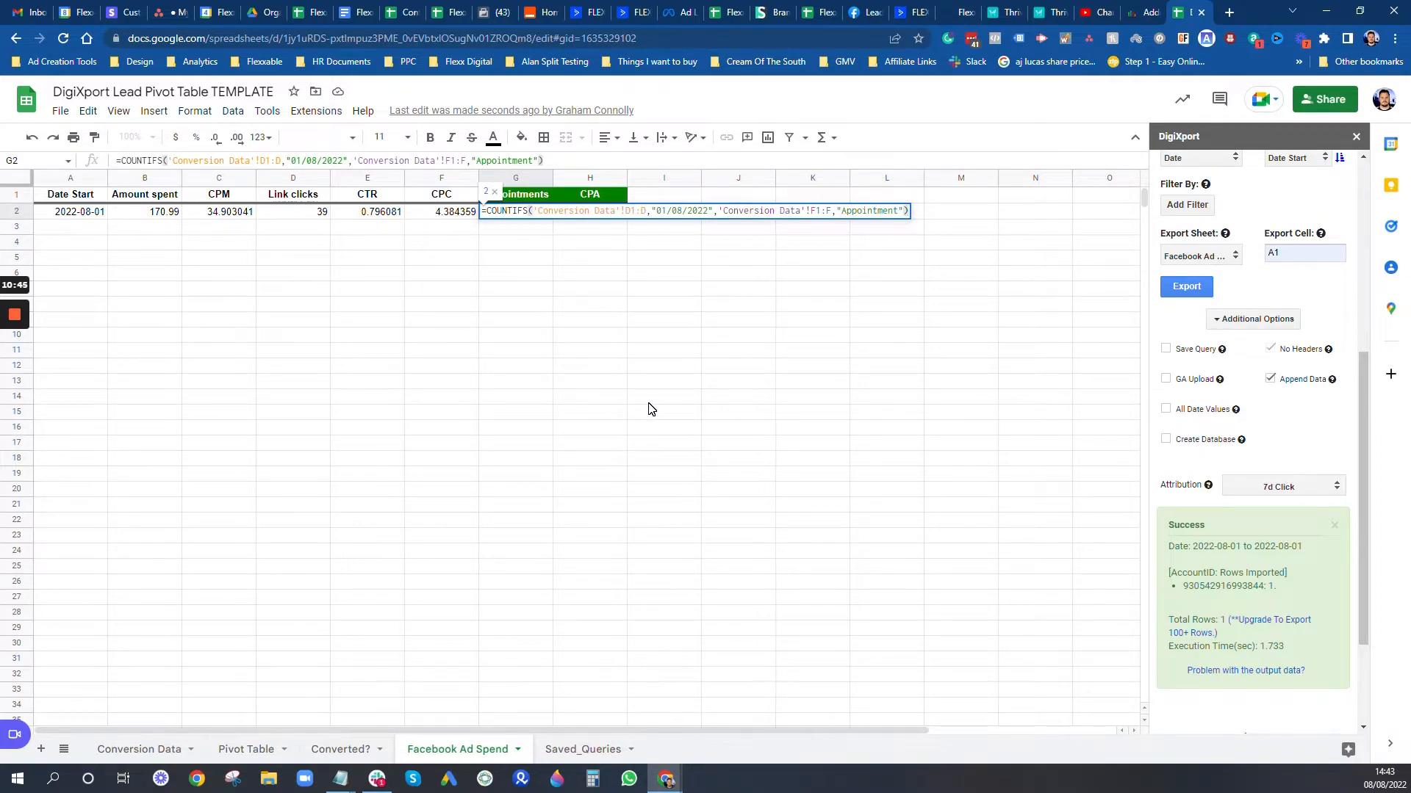
key("Return")
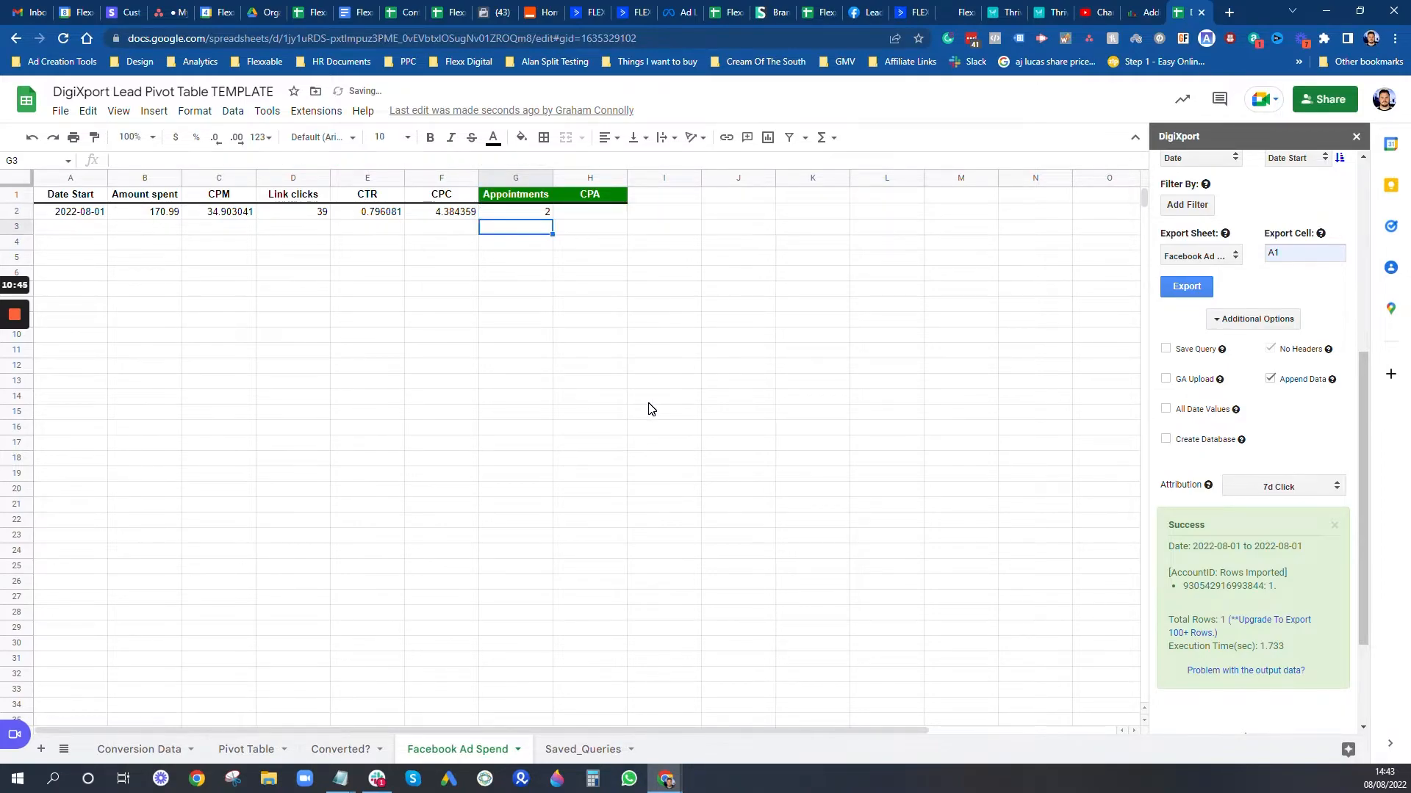
left_click(126, 751)
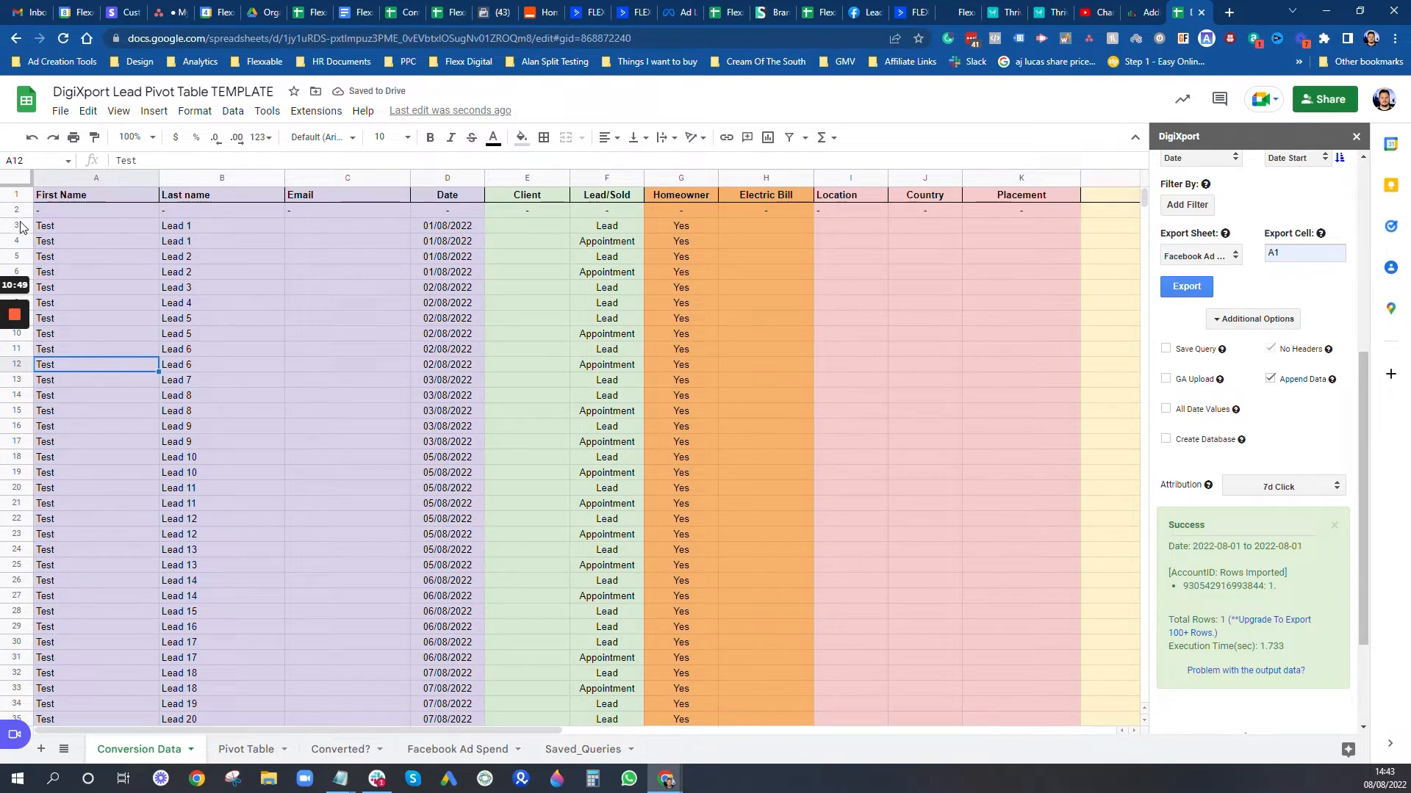
left_click_drag(20, 227, 21, 274)
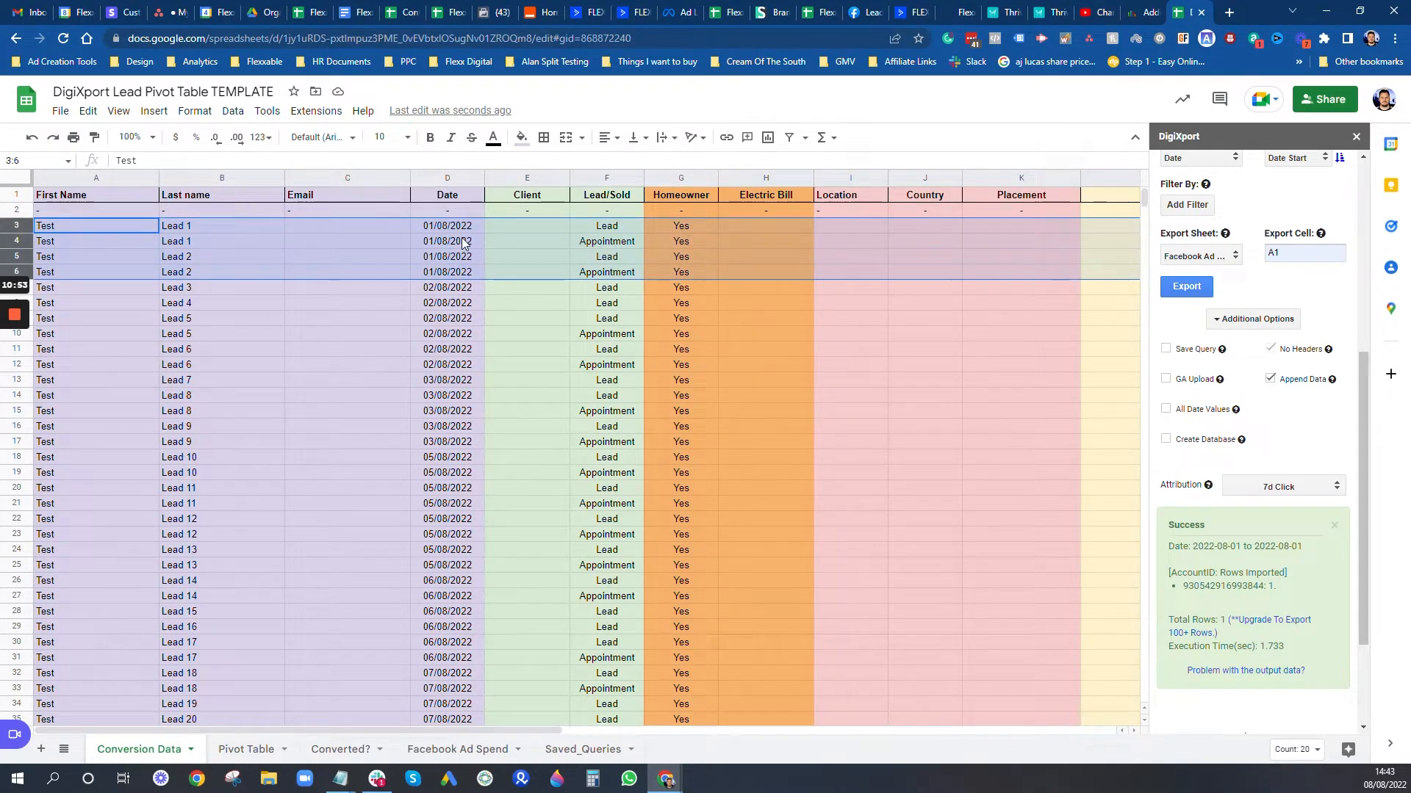
Step: Enter =B2/G2 in H2 and format it as currency, showing $85.50
left_click(463, 748)
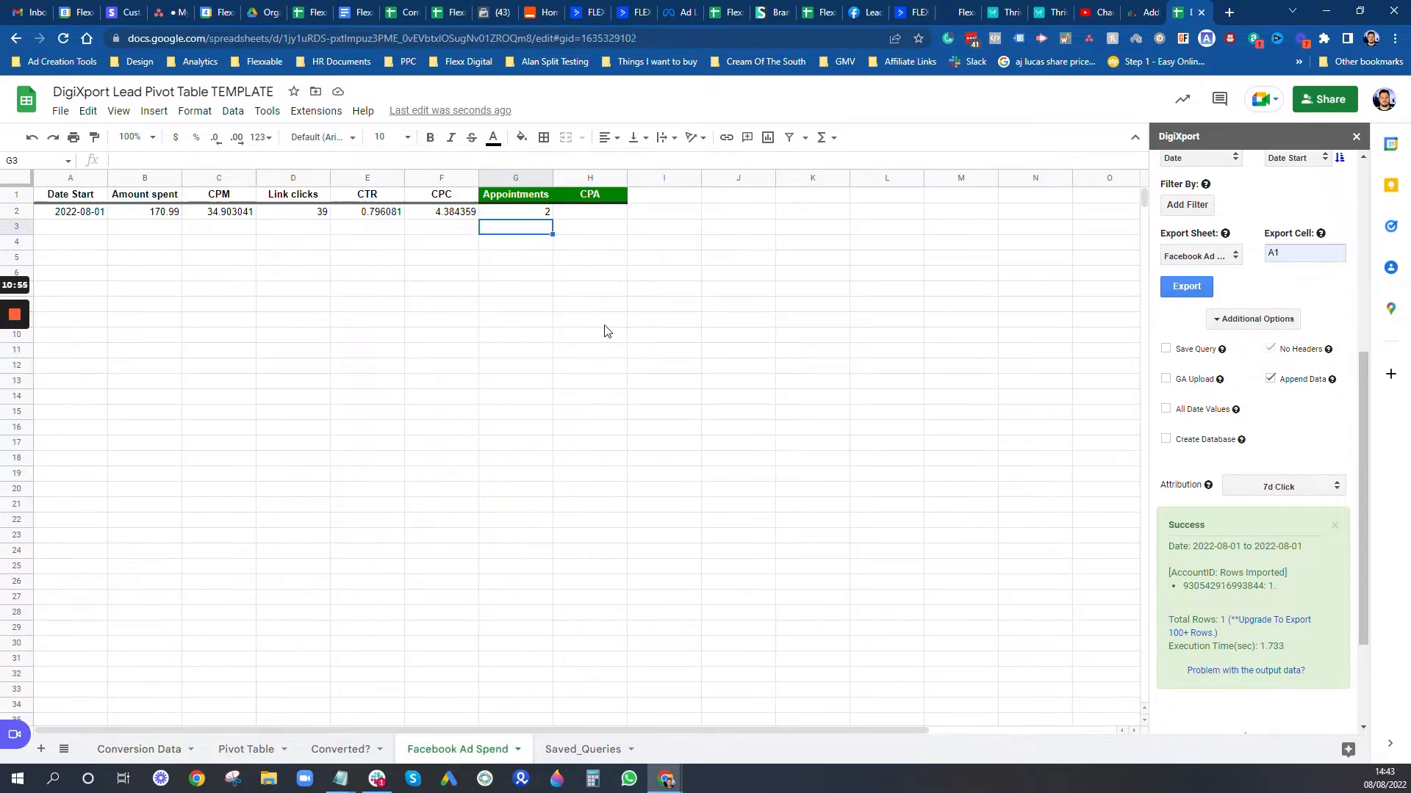
left_click(615, 216)
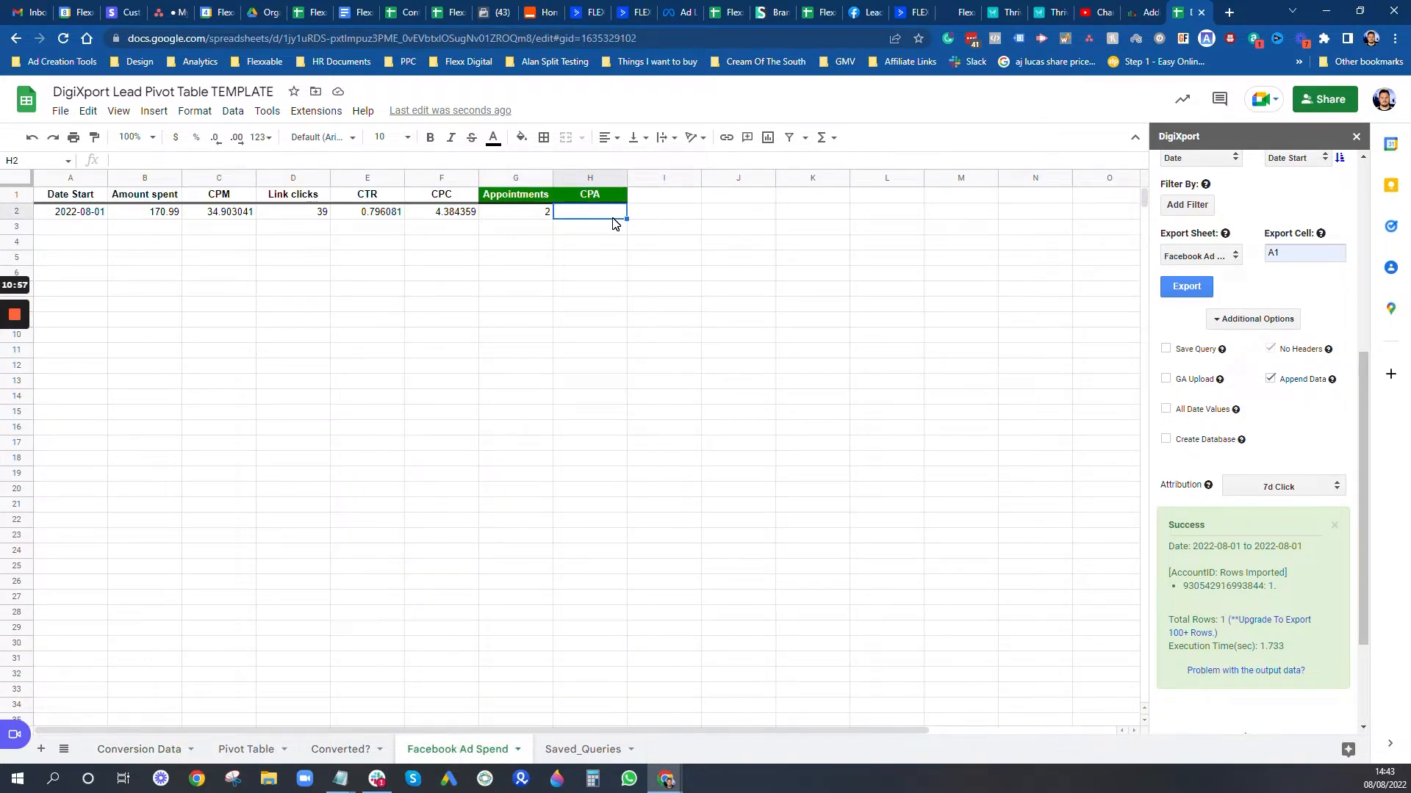
type("=")
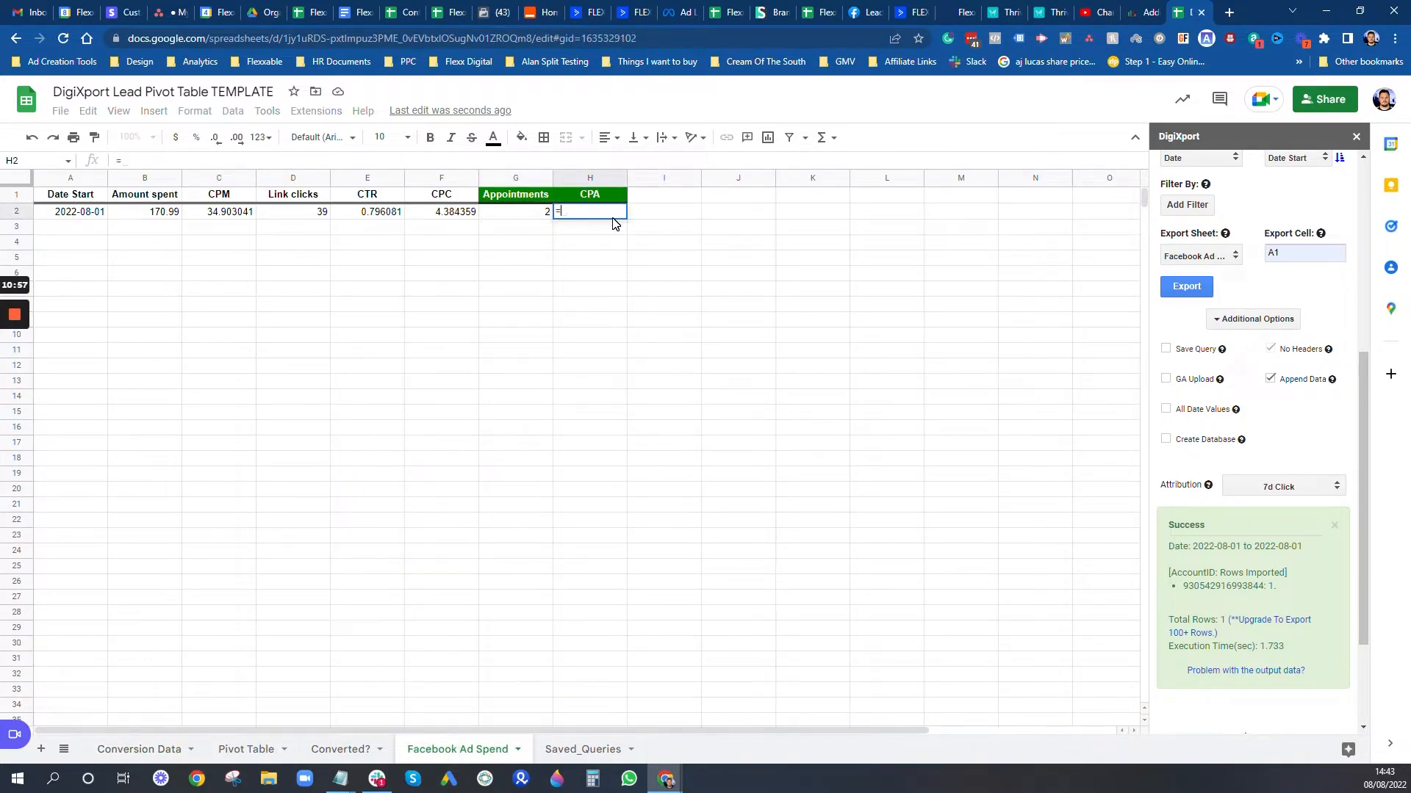
left_click(172, 216)
type("/")
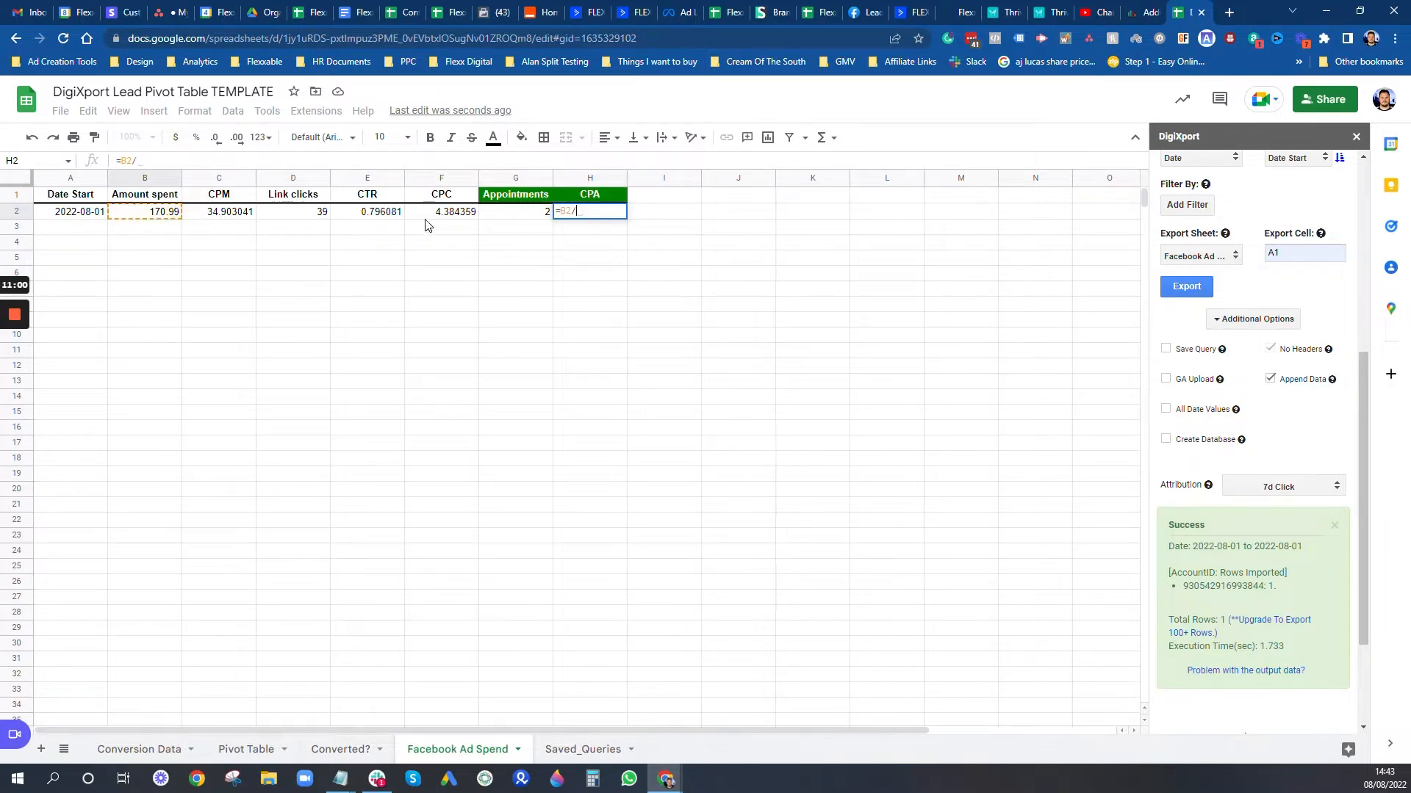
left_click(507, 213)
key("Return")
left_click(605, 217)
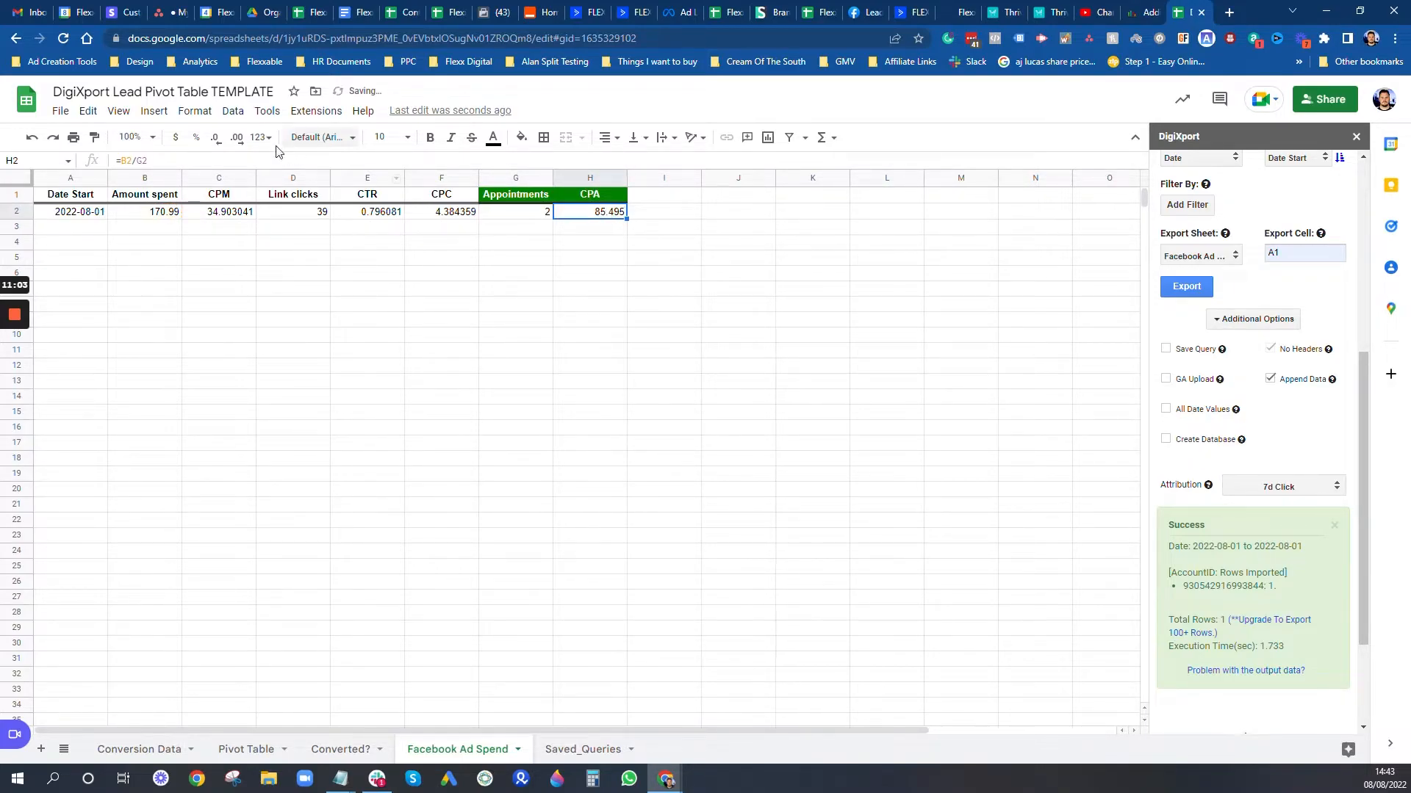
left_click(180, 138)
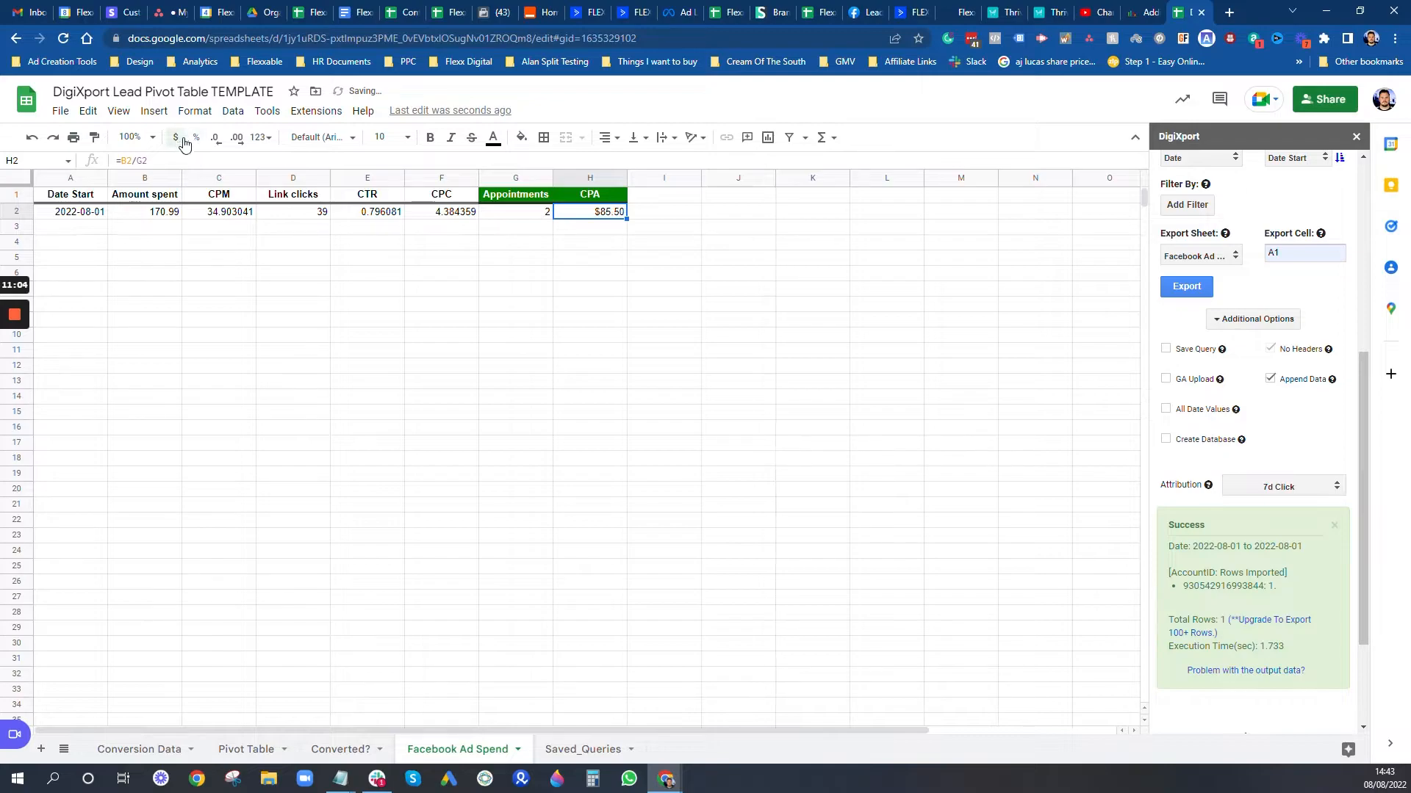
left_click(517, 216)
left_click(561, 261)
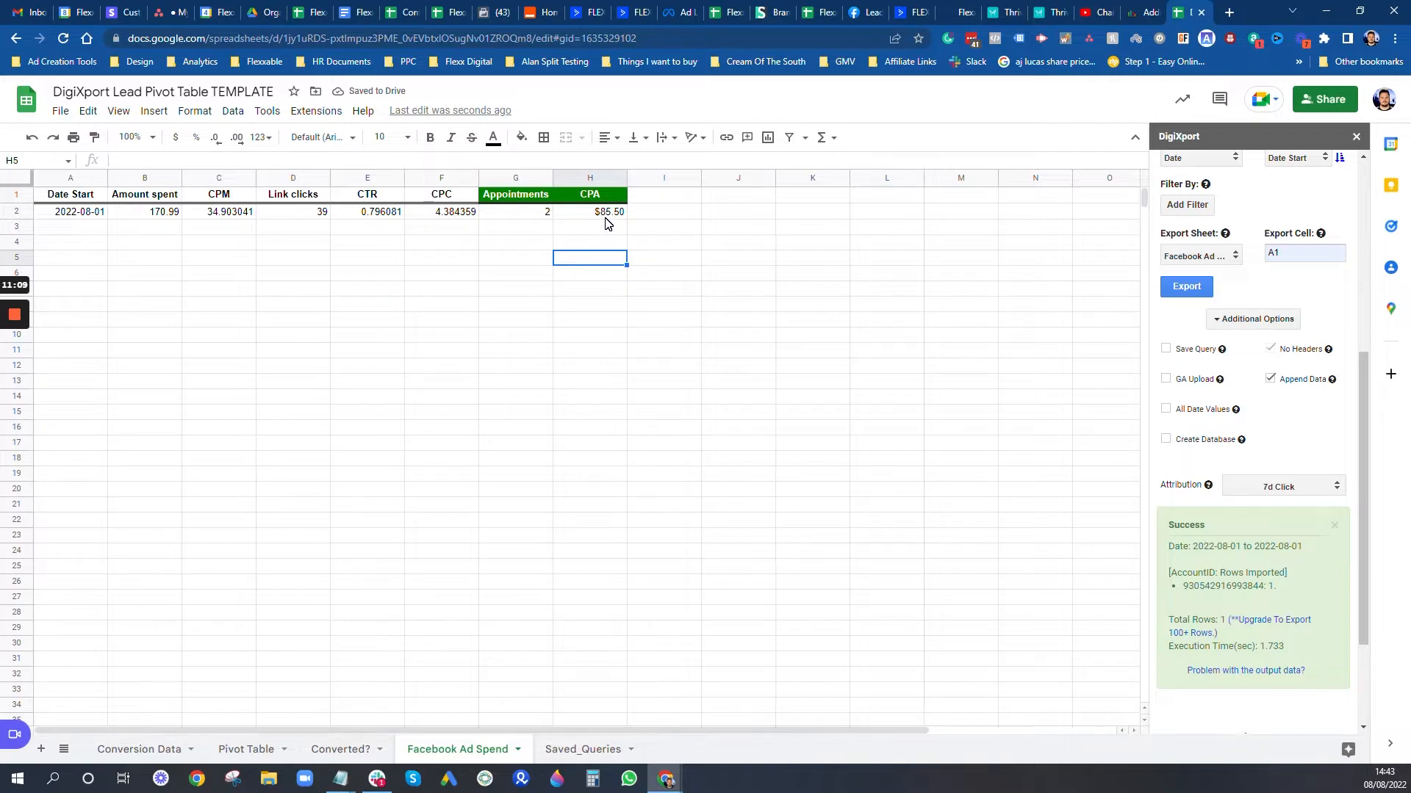
Step: Open the DigiXport Date Range calendar to pick the next report date
scroll(1223, 274, "up", 1)
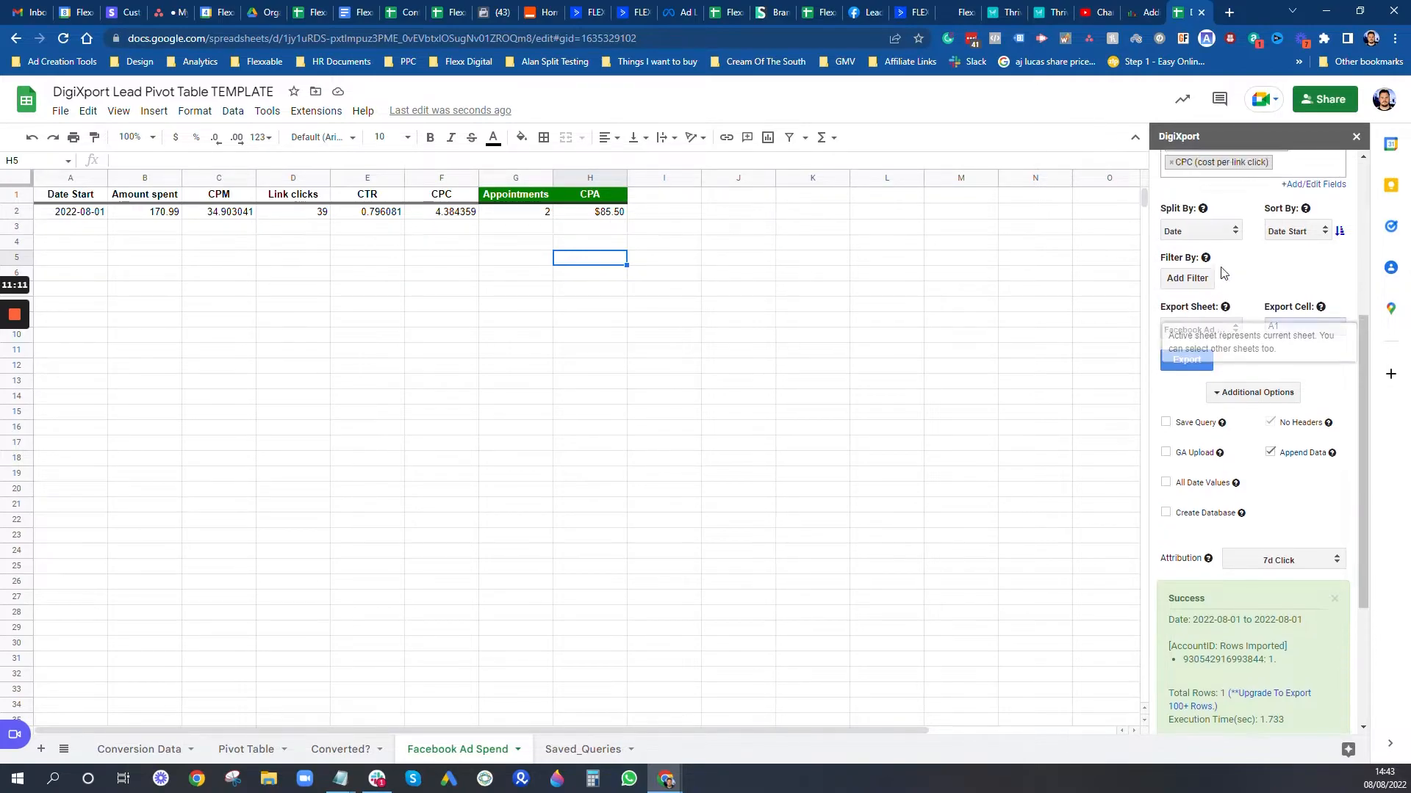
scroll(1224, 273, "up", 2)
left_click(81, 230)
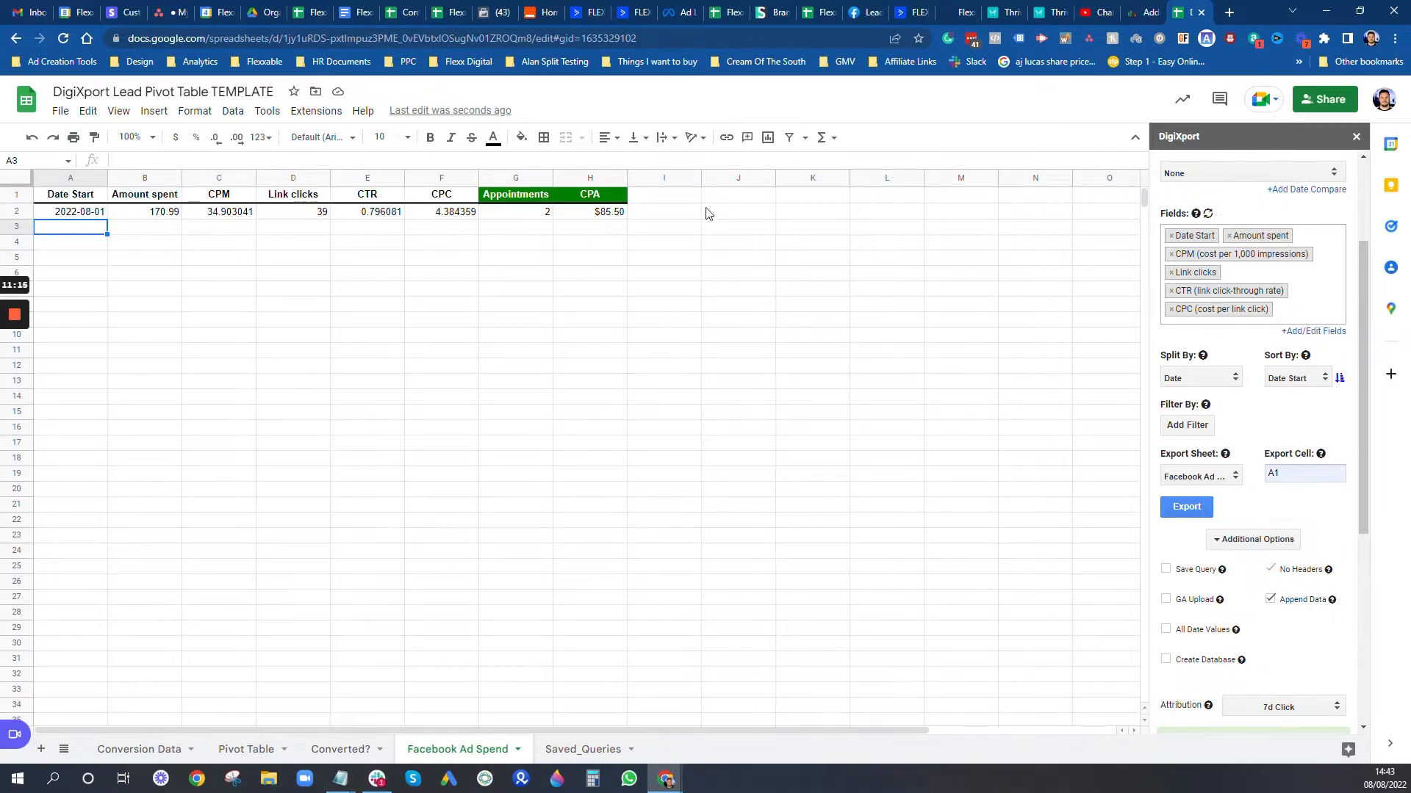
left_click(681, 197)
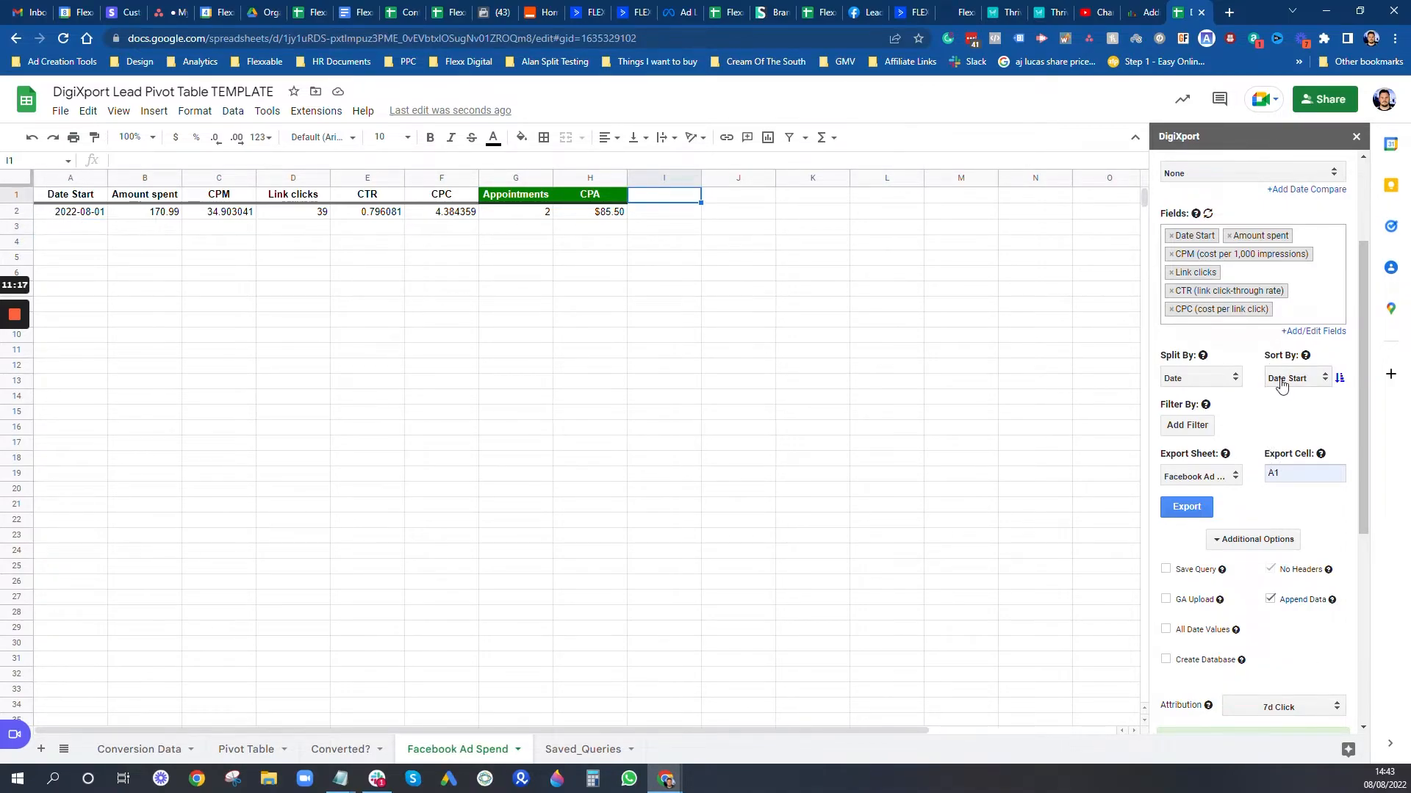
scroll(1264, 396, "up", 2)
scroll(1247, 263, "down", 2)
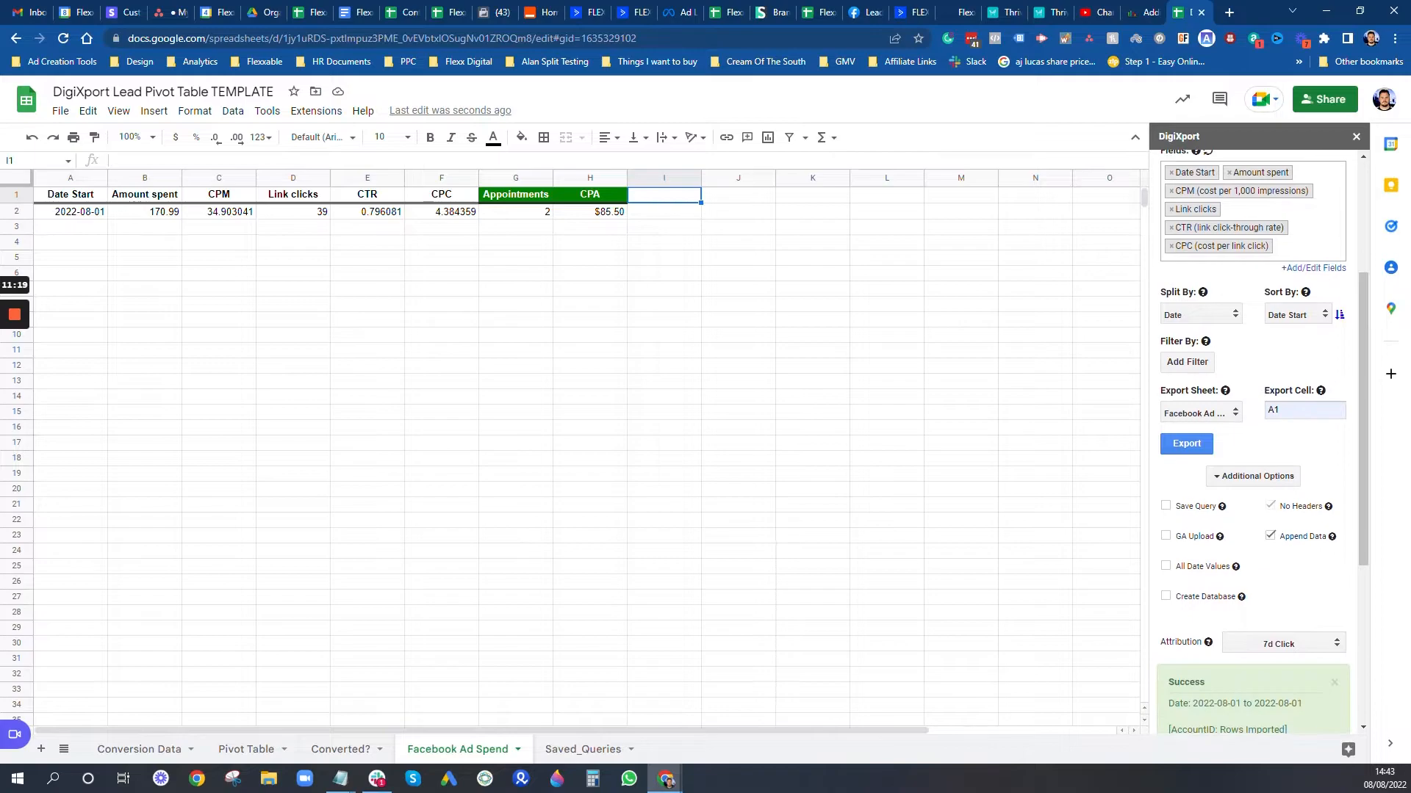
scroll(1220, 380, "down", 2)
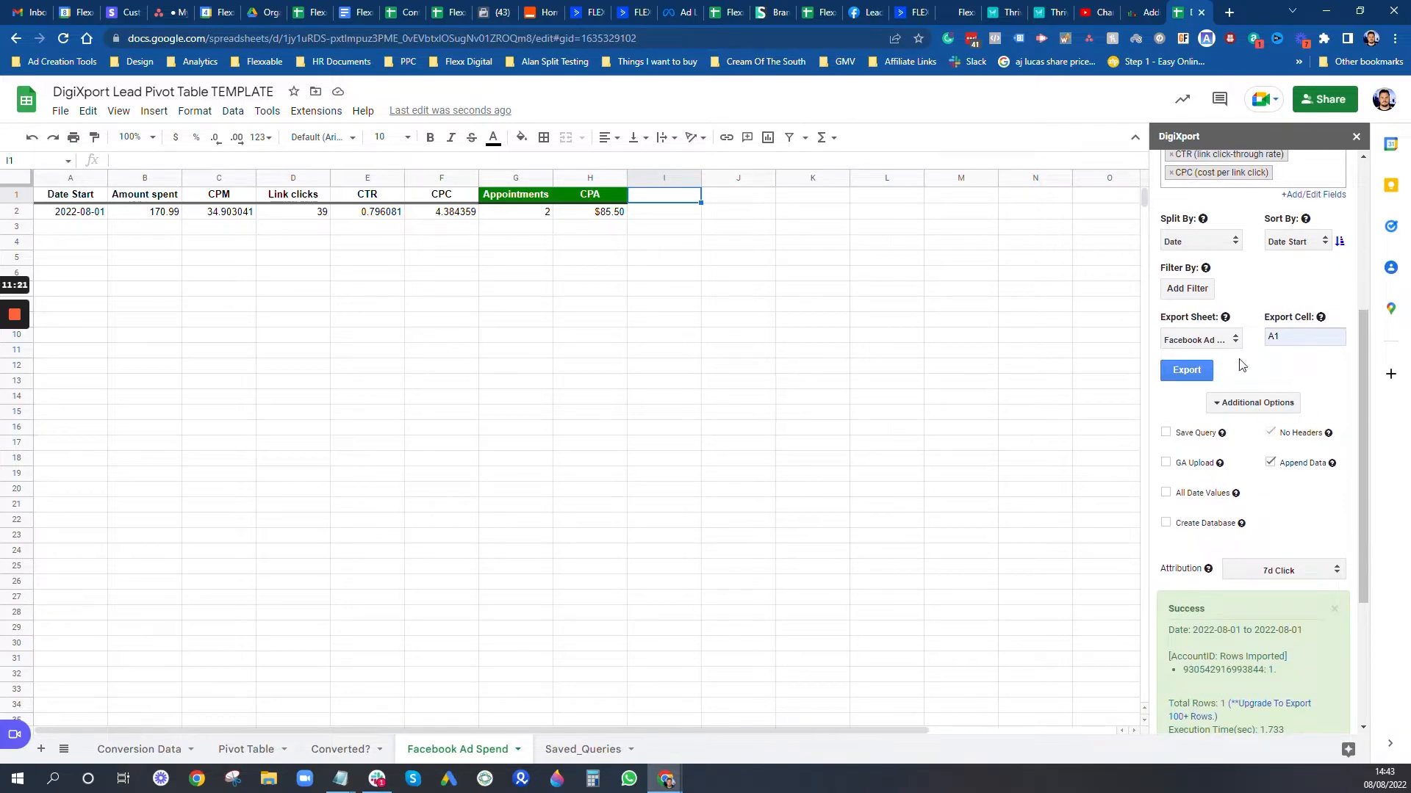
scroll(1213, 345, "up", 7)
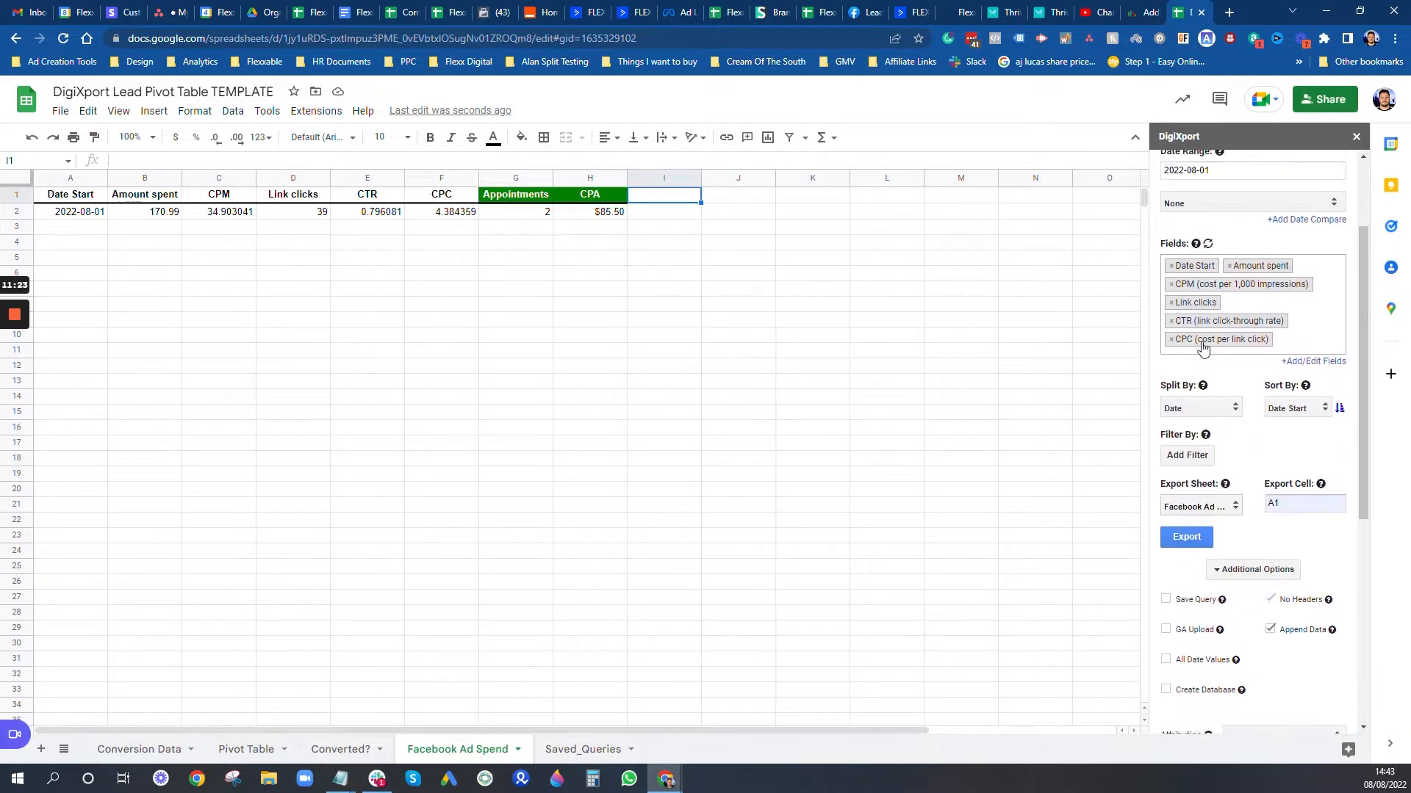
left_click(1242, 297)
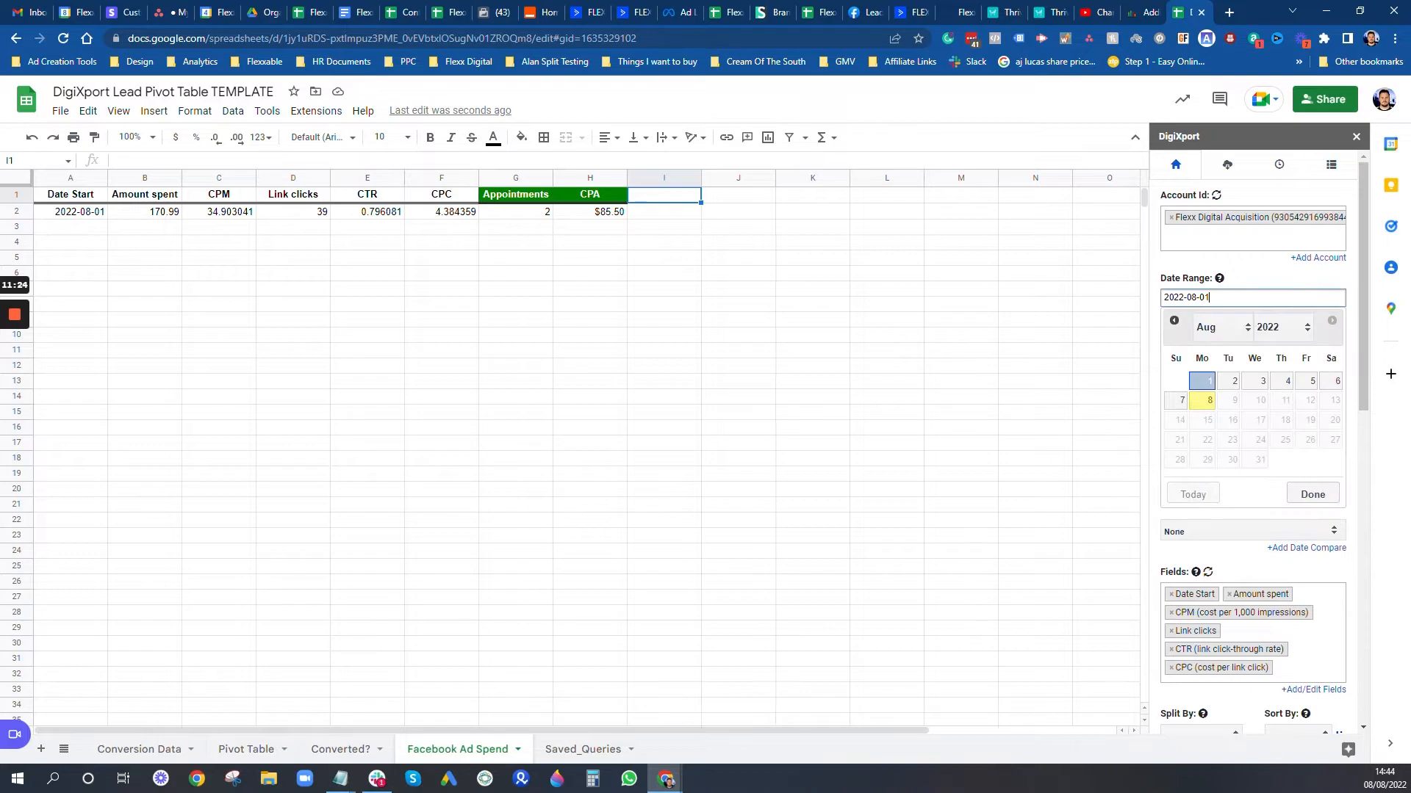
Step: Export 2022-08-02 data as a new row: 162.96 spent, 41 link clicks, CPC 3.974634
left_click(1233, 382)
left_click(1233, 382)
left_click(1298, 495)
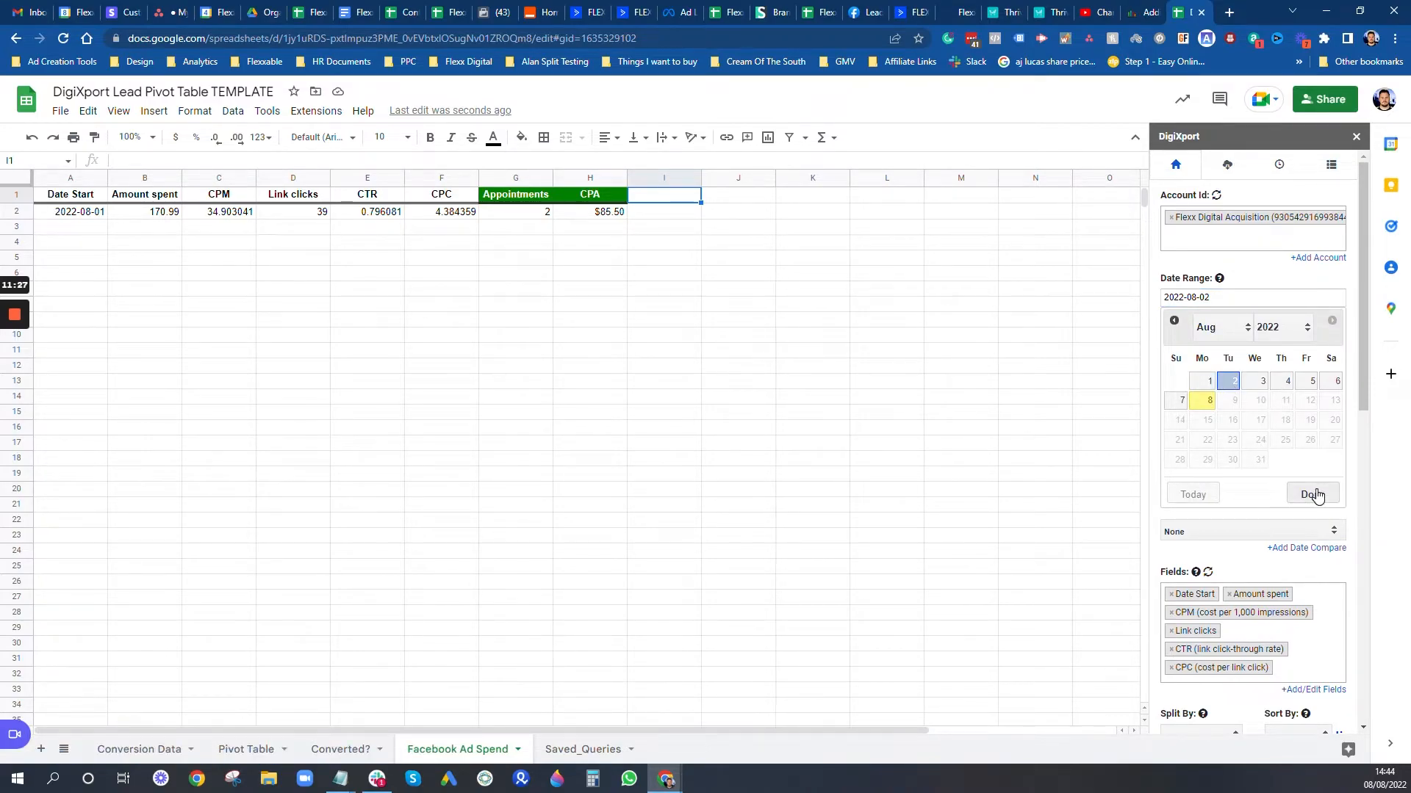
scroll(1216, 439, "down", 3)
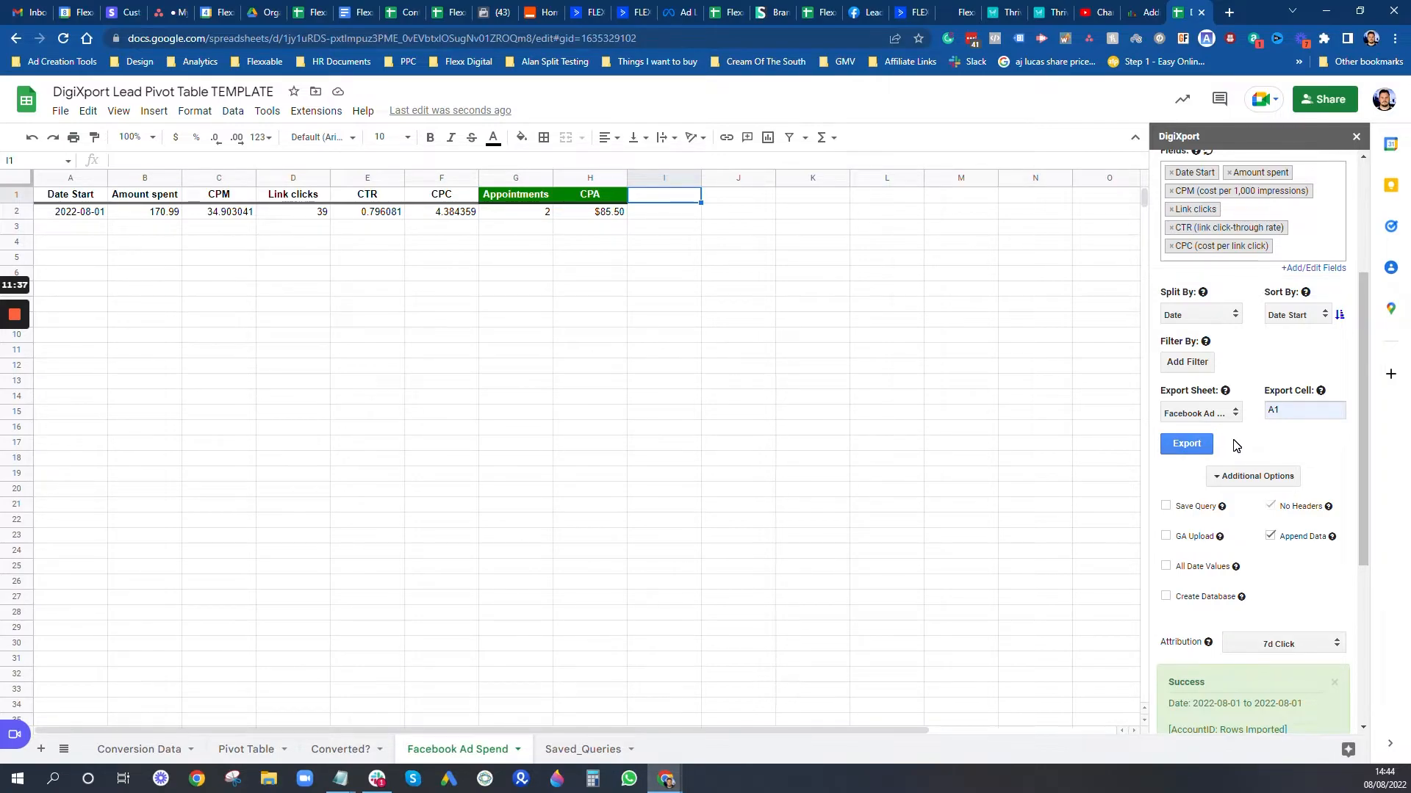
left_click(1187, 444)
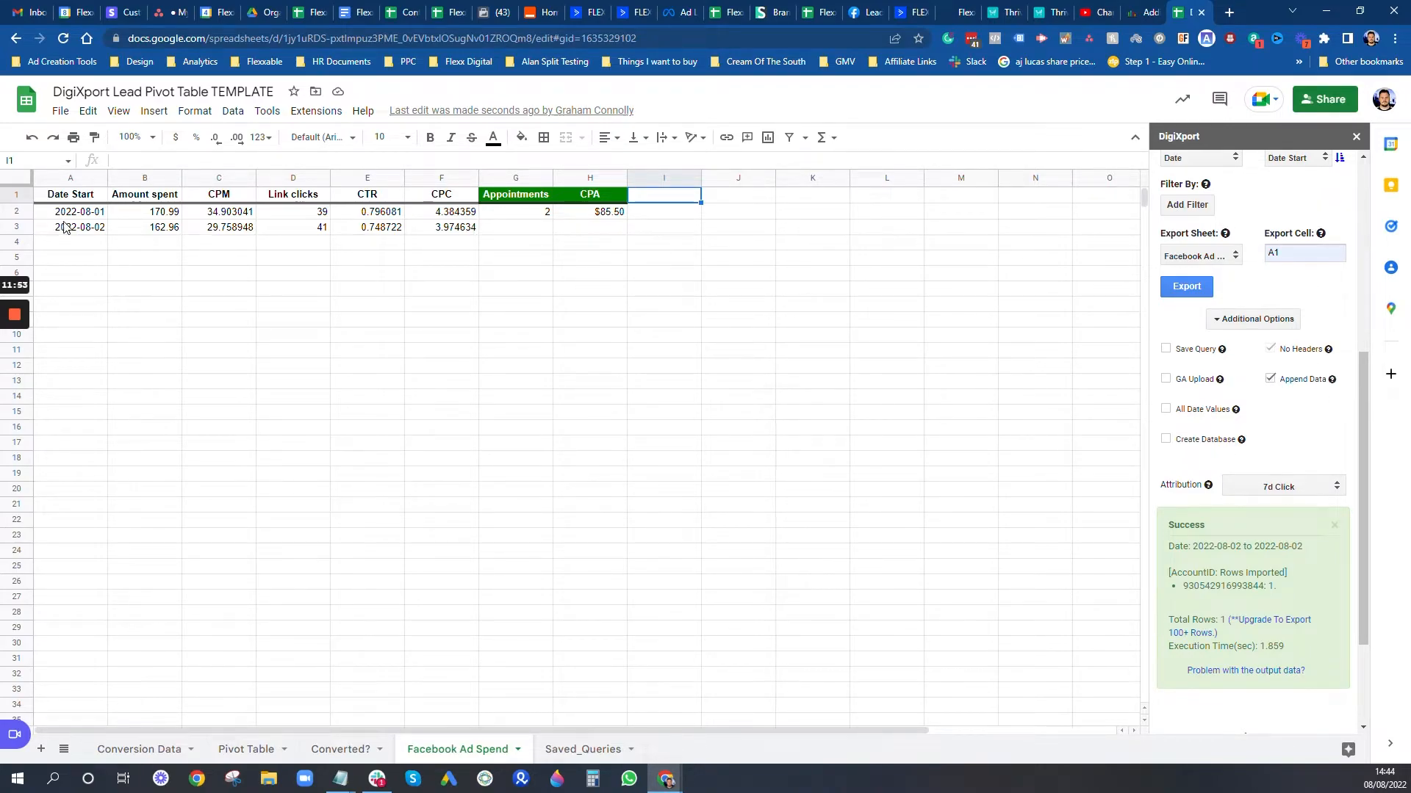
Step: Fill the G2 COUNTIFS formula down to G3 and change a date criterion to 02/08/2022
left_click(529, 213)
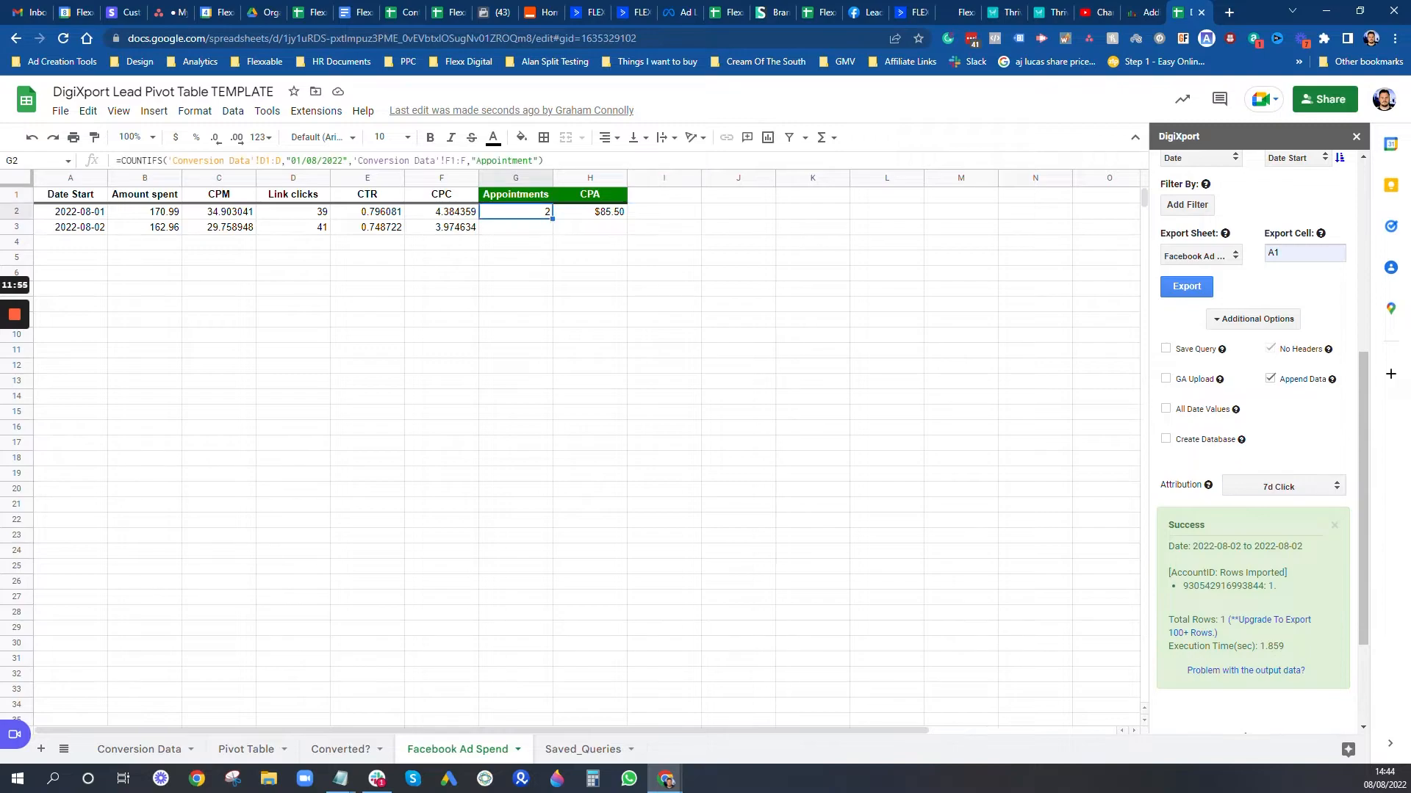
left_click_drag(552, 227, 552, 229)
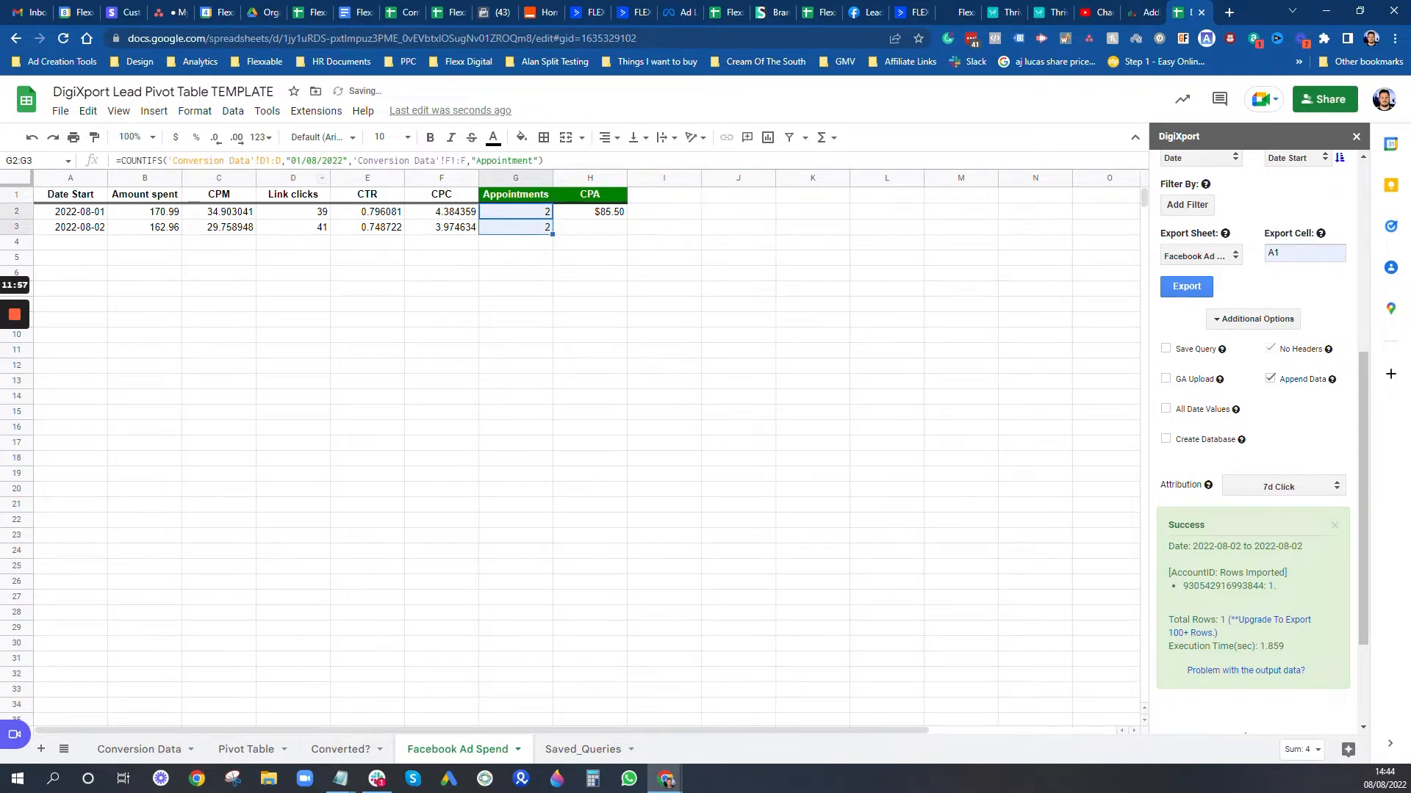
left_click(306, 168)
key("BackSpace")
type("2")
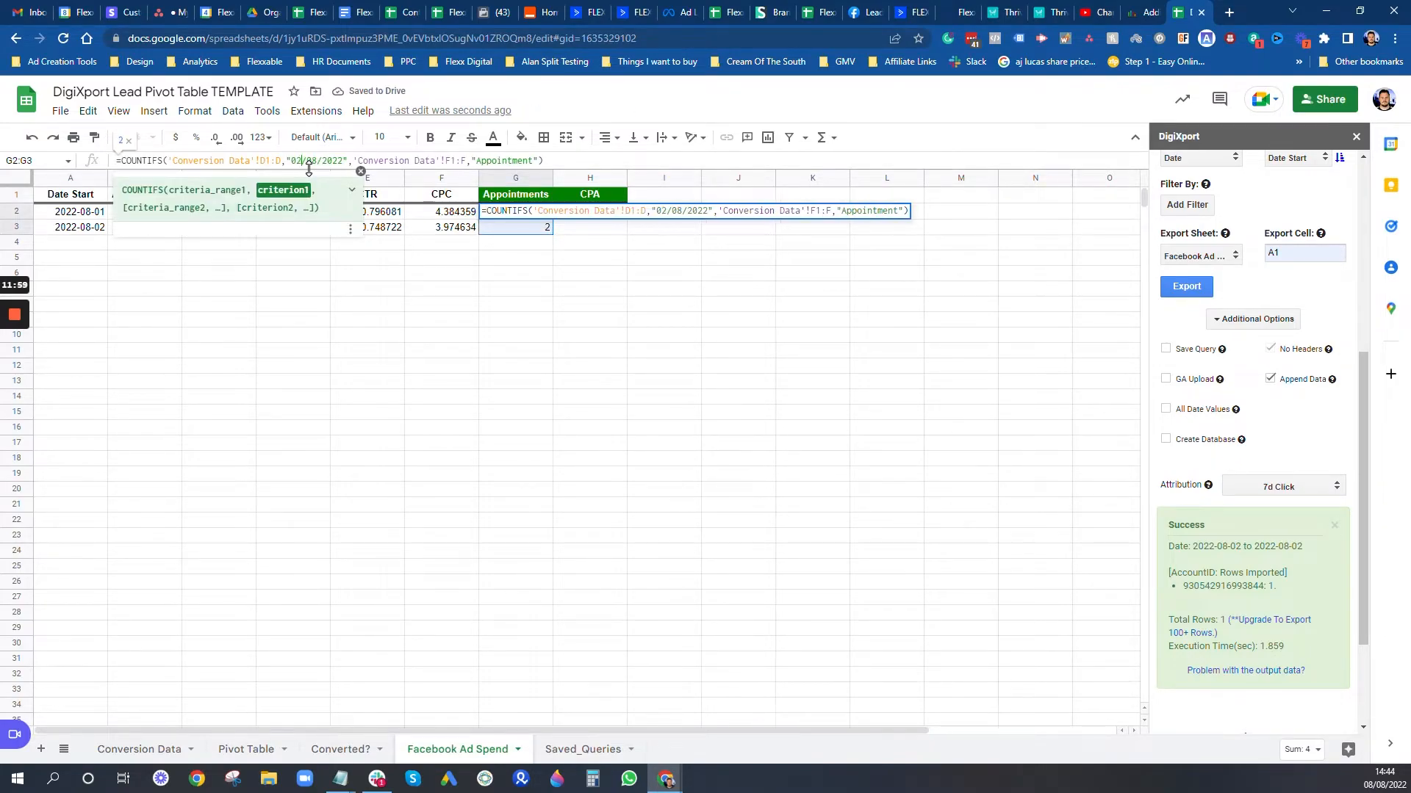
key("Return")
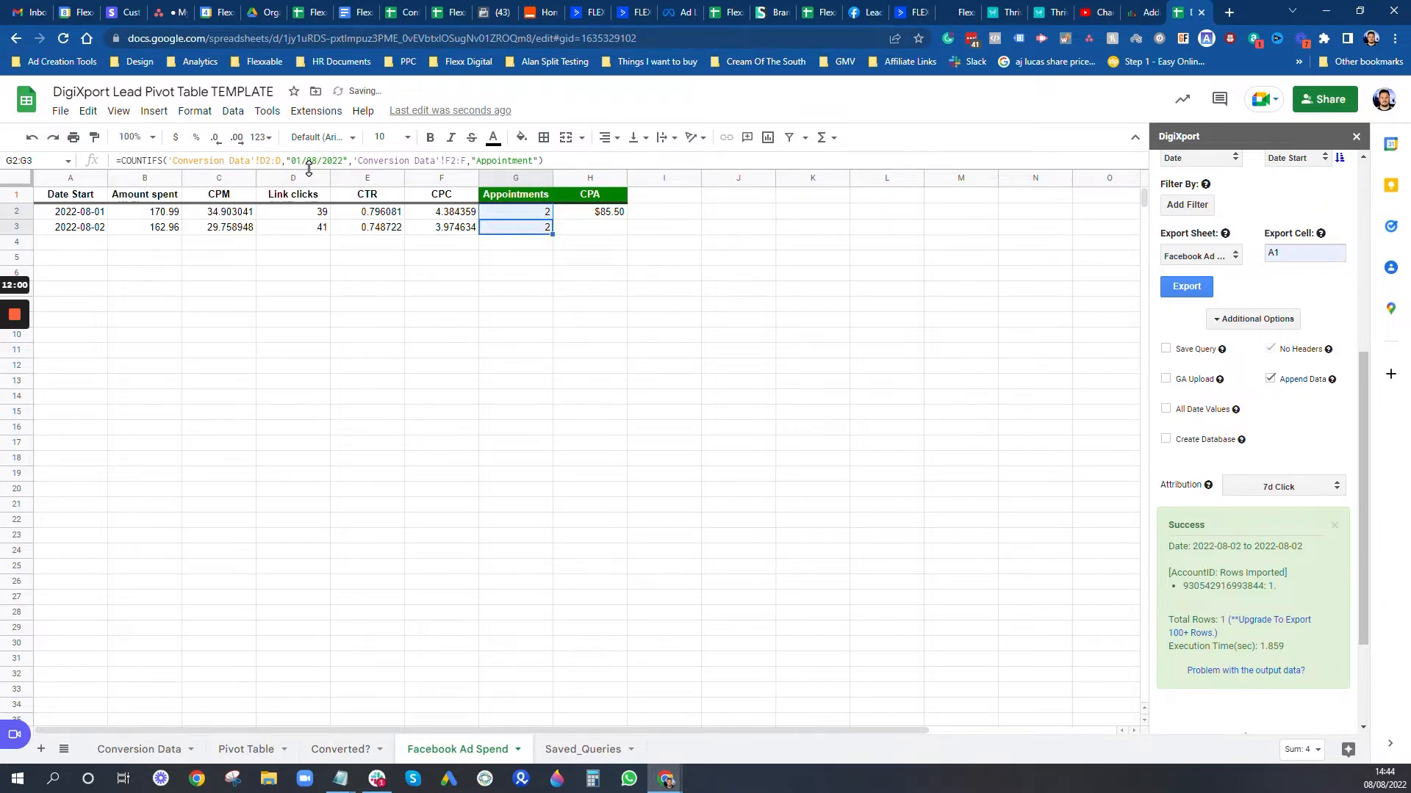
left_click(444, 366)
Step: Correct the formulas so G2 counts 01/08/2022 and G3 counts 02/08/2022
left_click(525, 230)
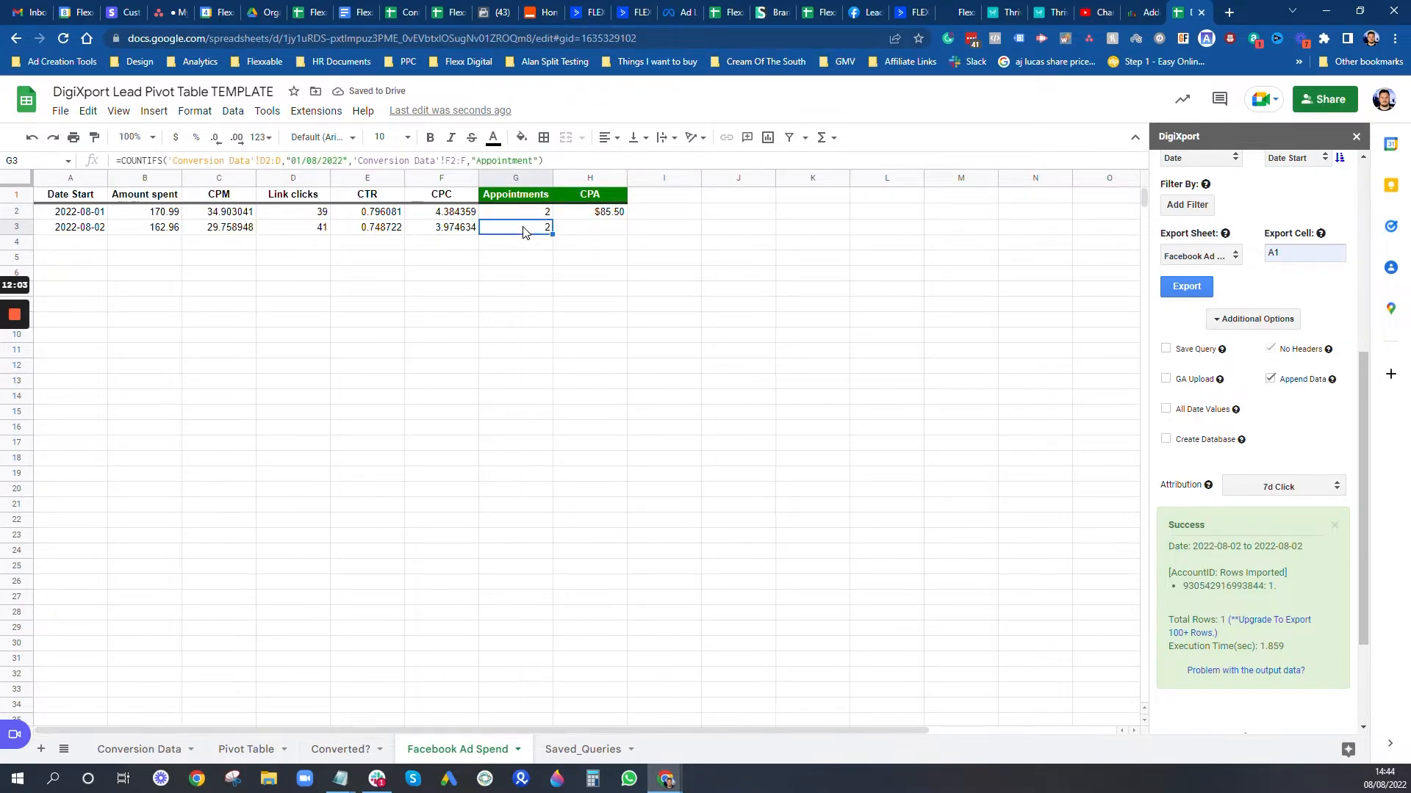
left_click(503, 214)
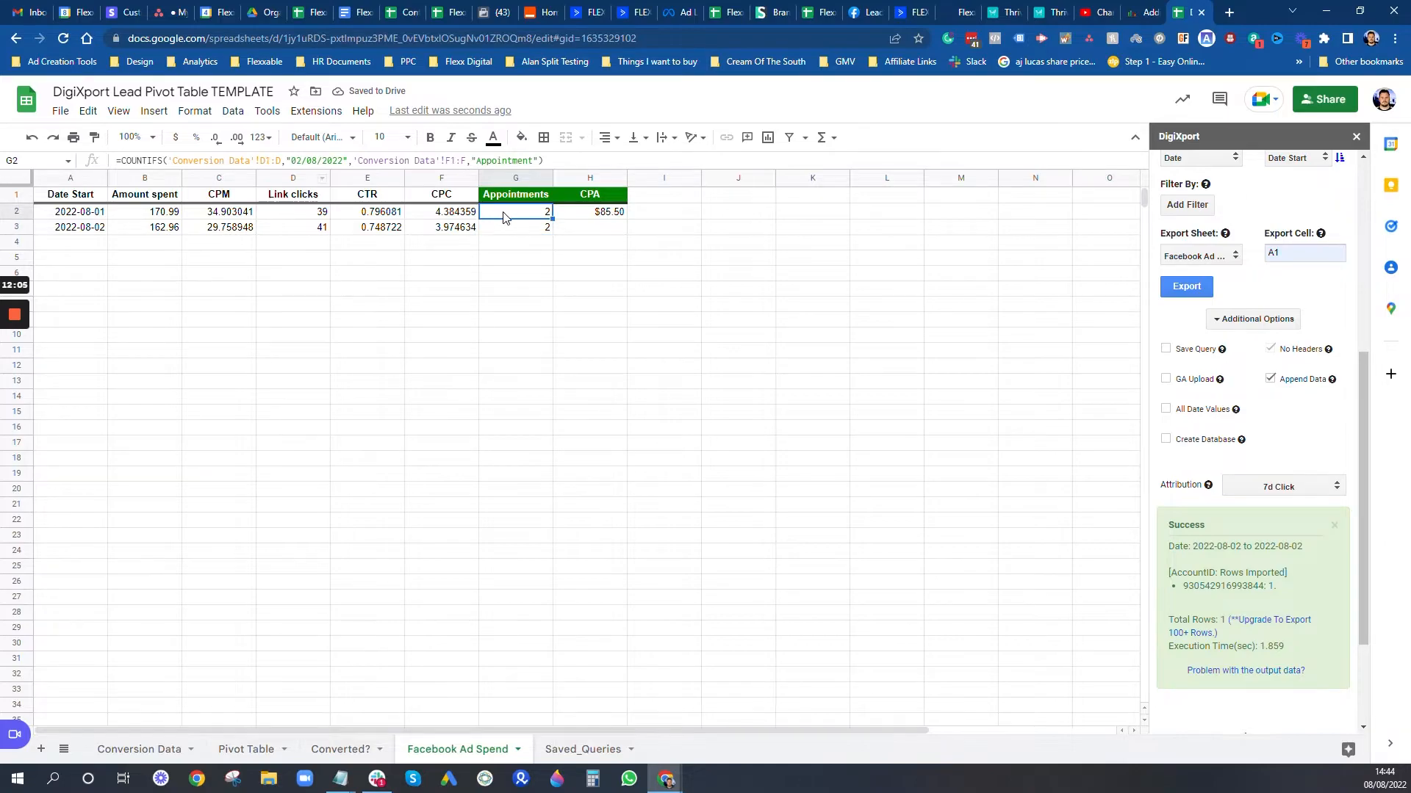
left_click(510, 231)
left_click(514, 214)
left_click(291, 160)
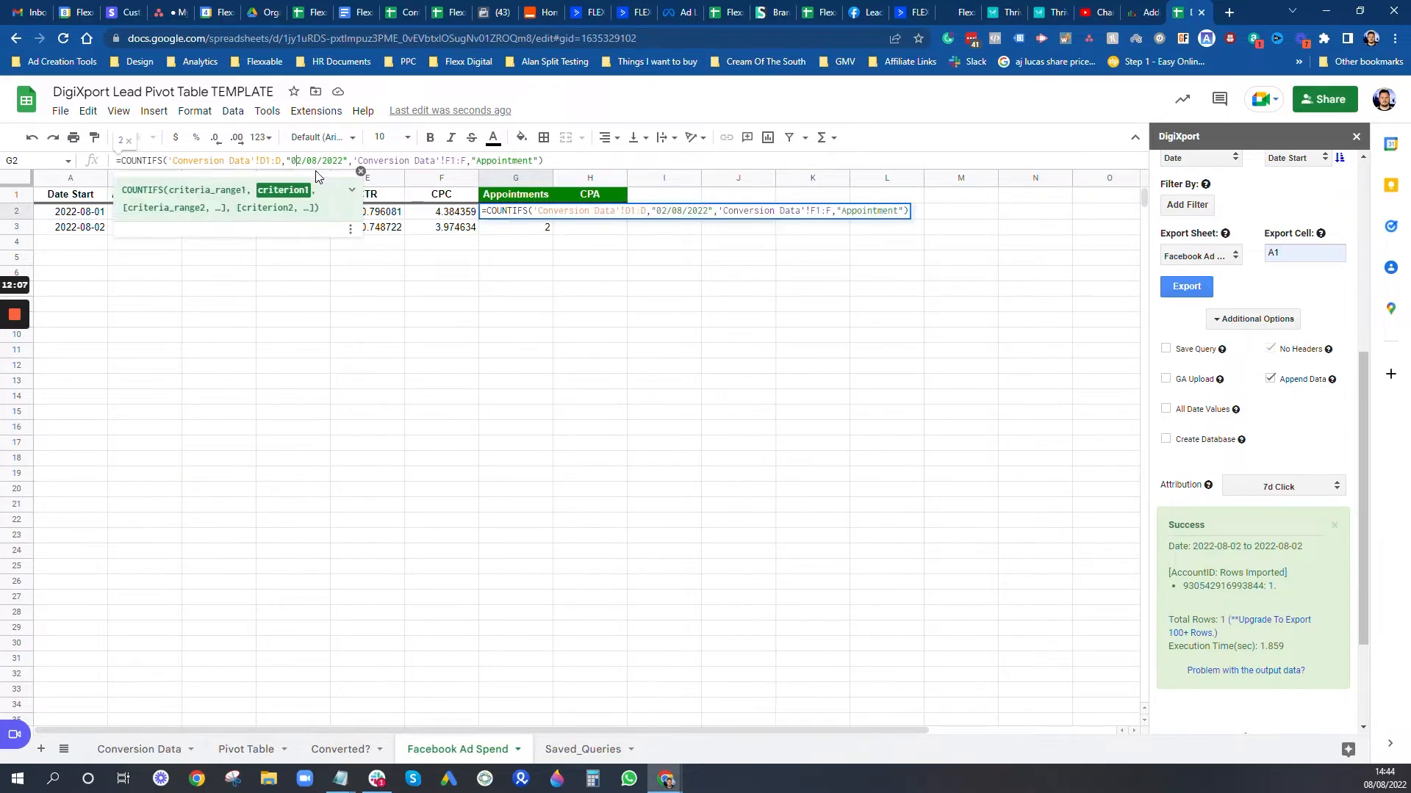
key("Return")
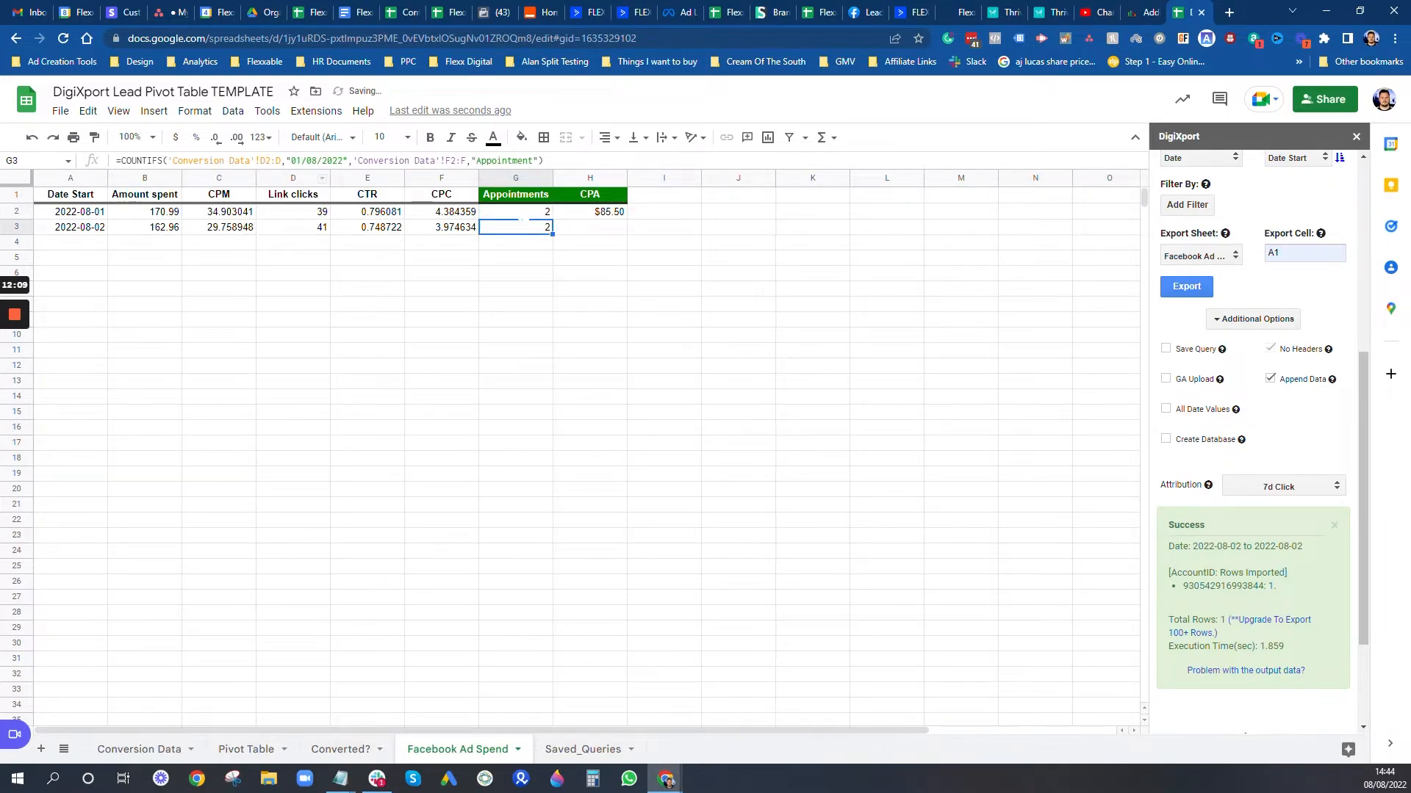
left_click(300, 160)
key("BackSpace")
type("2")
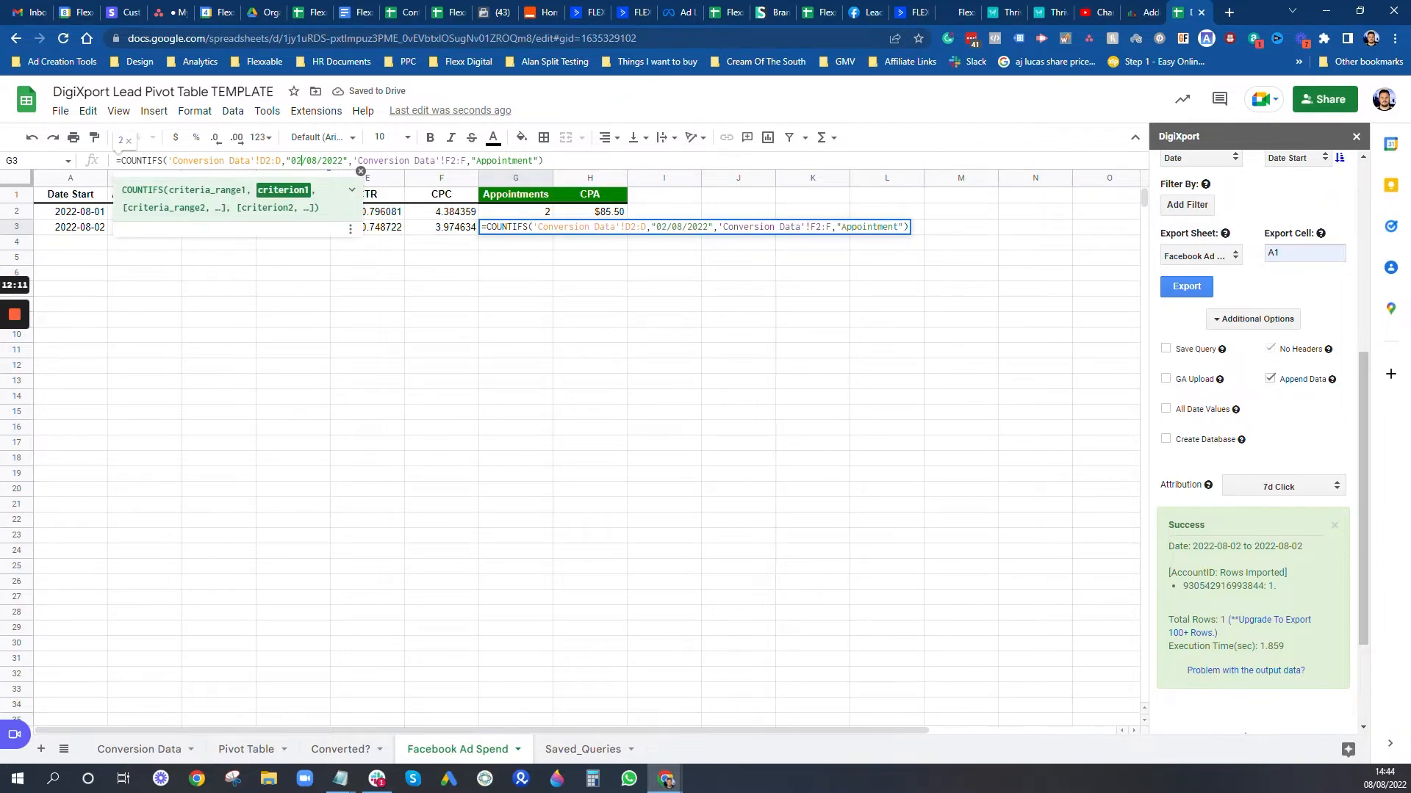
key("Return")
Step: Fill the H2 CPA formula down to H3, giving $81.48
left_click(611, 213)
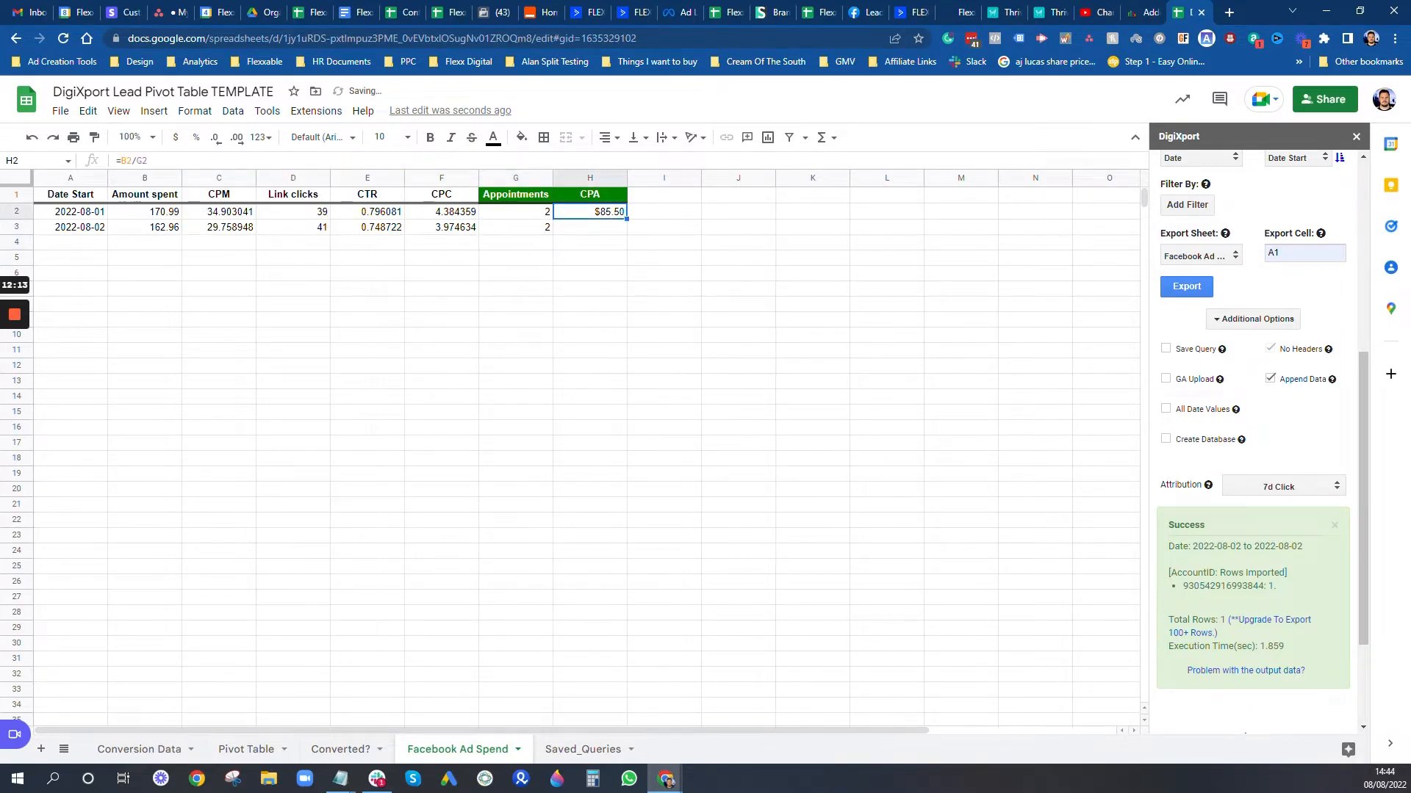
left_click_drag(626, 219, 626, 231)
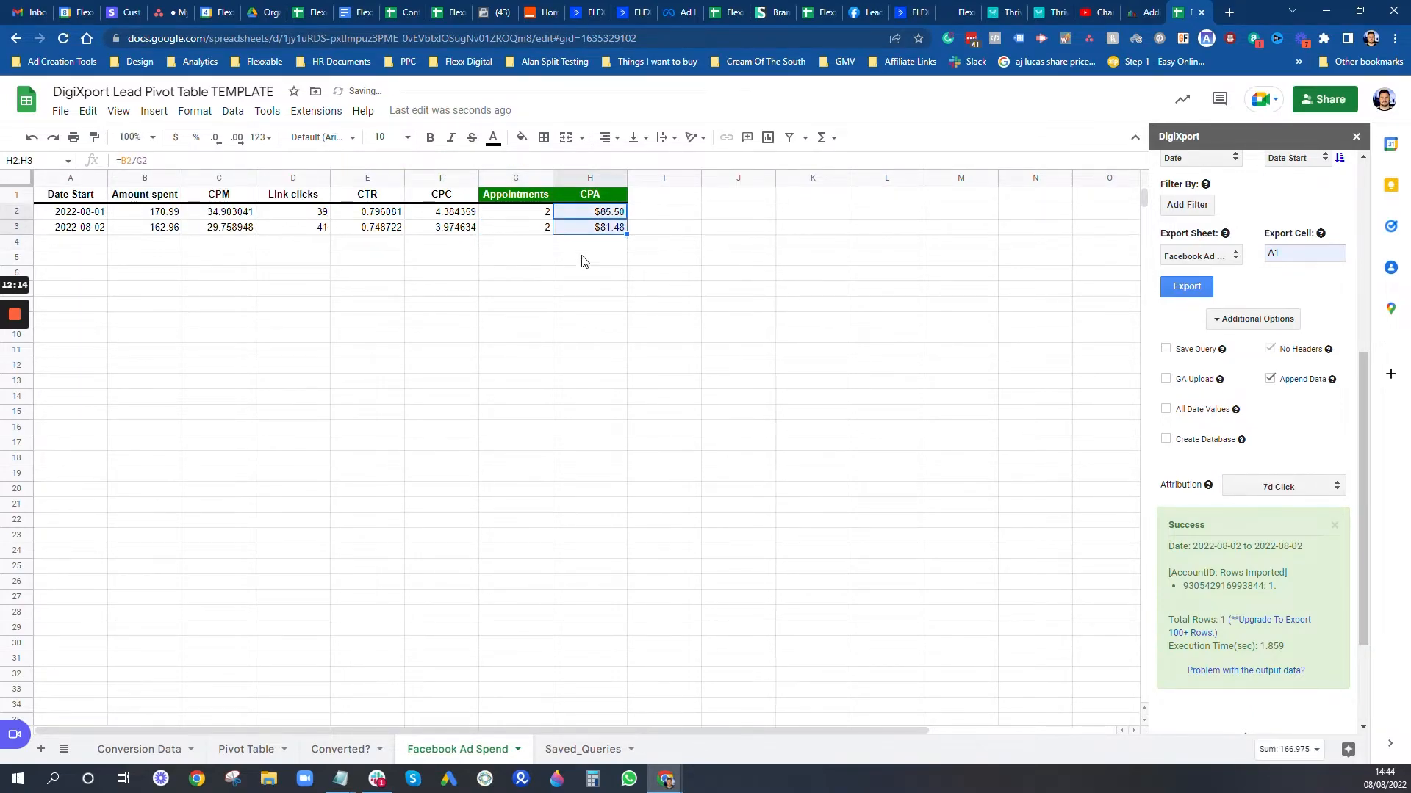
left_click(141, 751)
Step: Check the statuses of the 02/08/2022 leads in Conversion Data, then return to Facebook Ad Spend
mouse_move(14, 317)
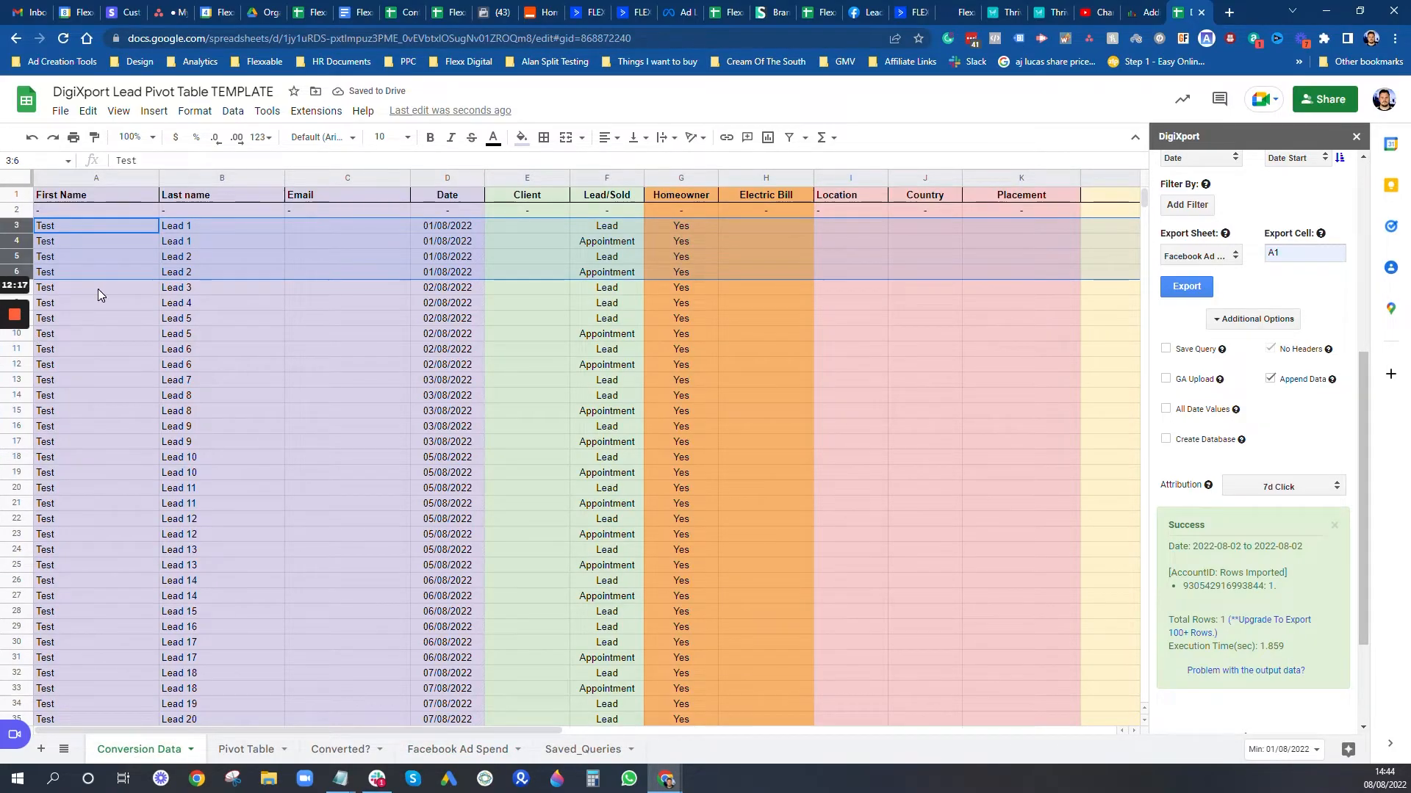
left_click(69, 290)
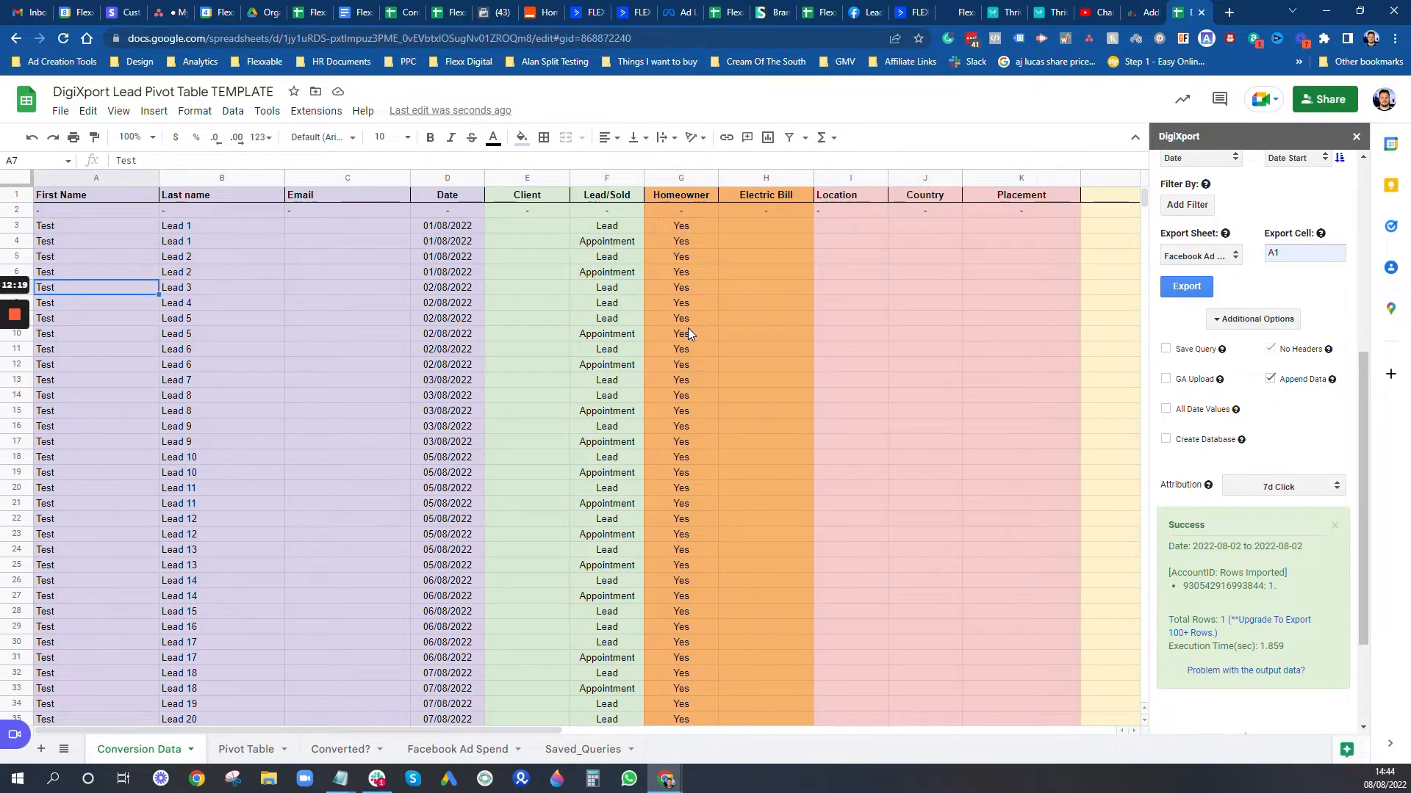
left_click(461, 369)
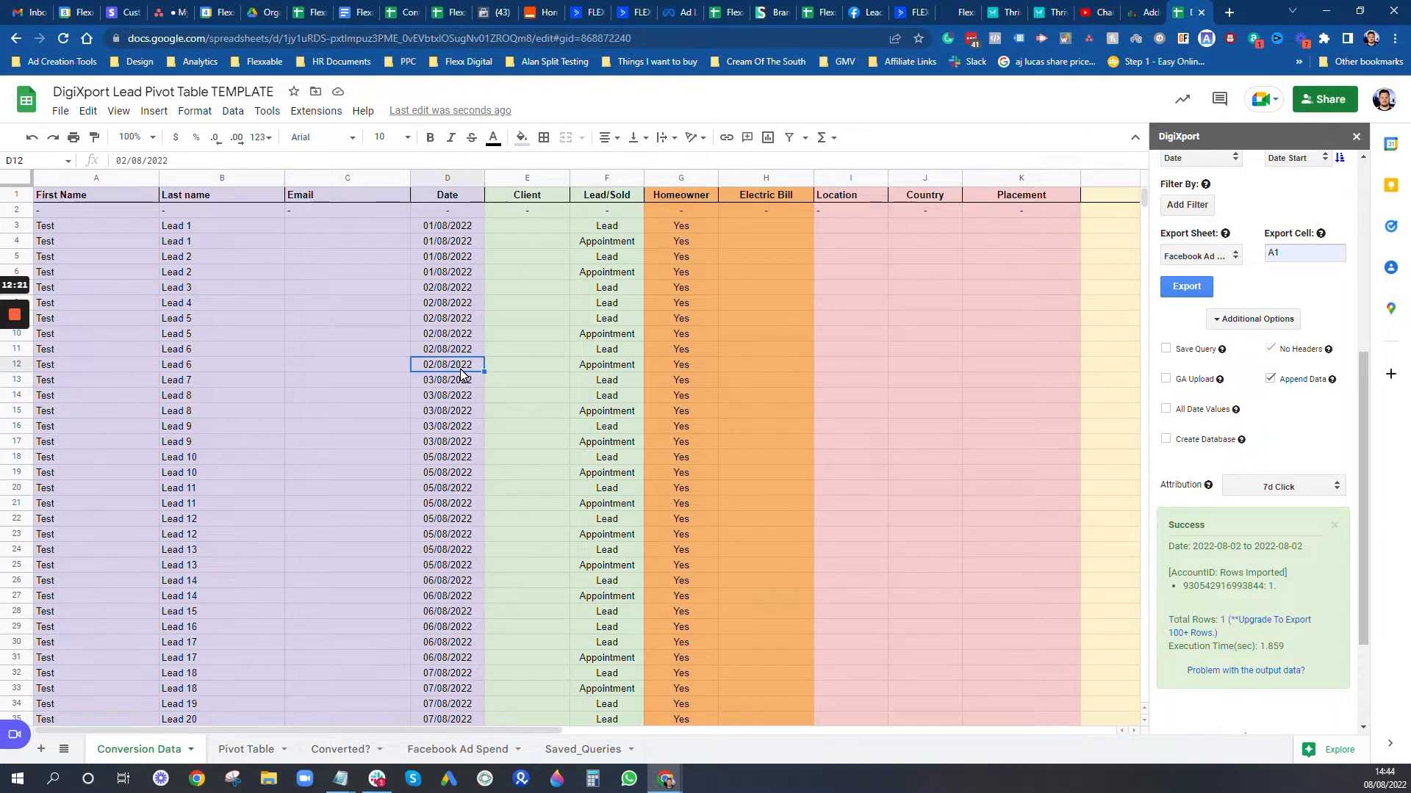
key("Right")
key("Right")
key("Up")
key("Up")
key("Up")
key("Up")
key("Up")
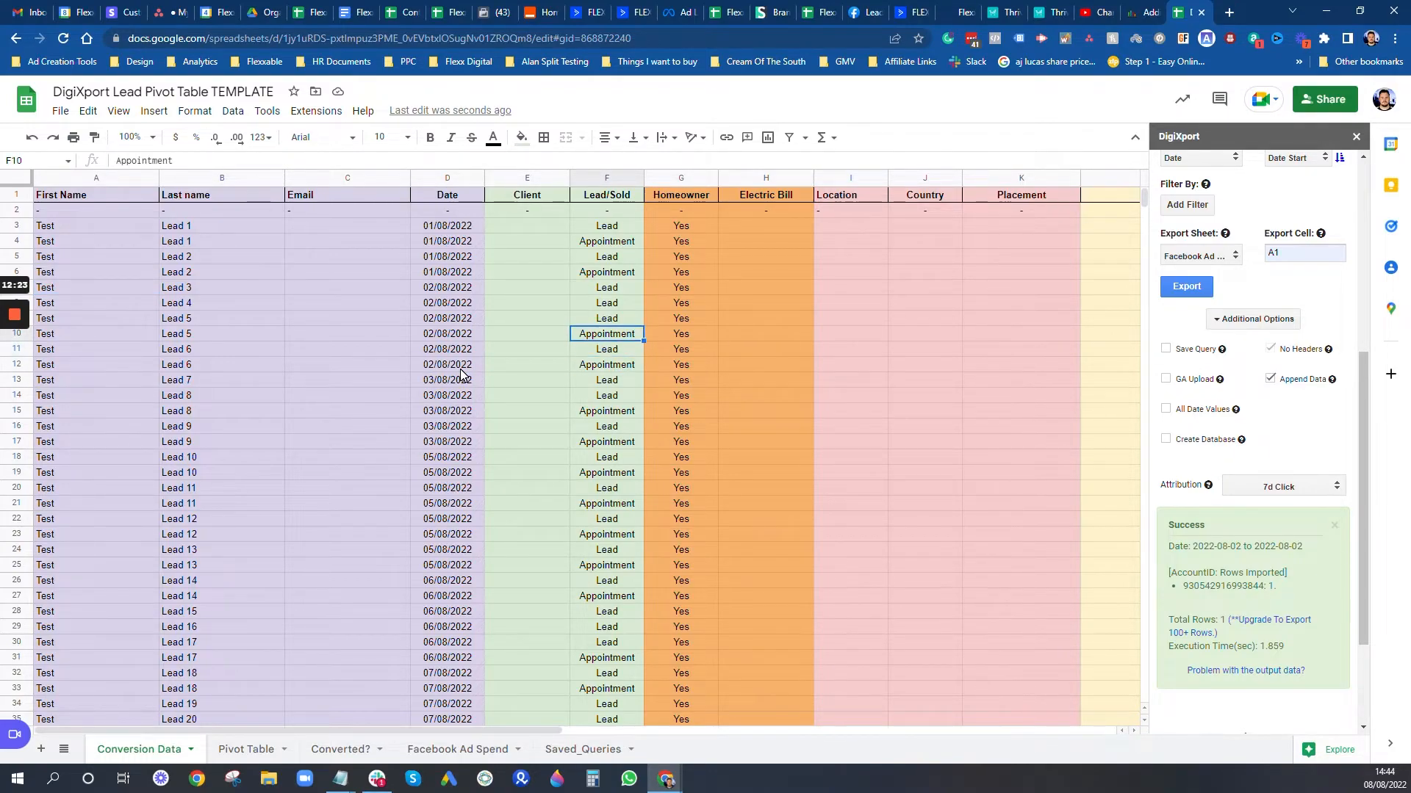
left_click(474, 751)
left_click(368, 243)
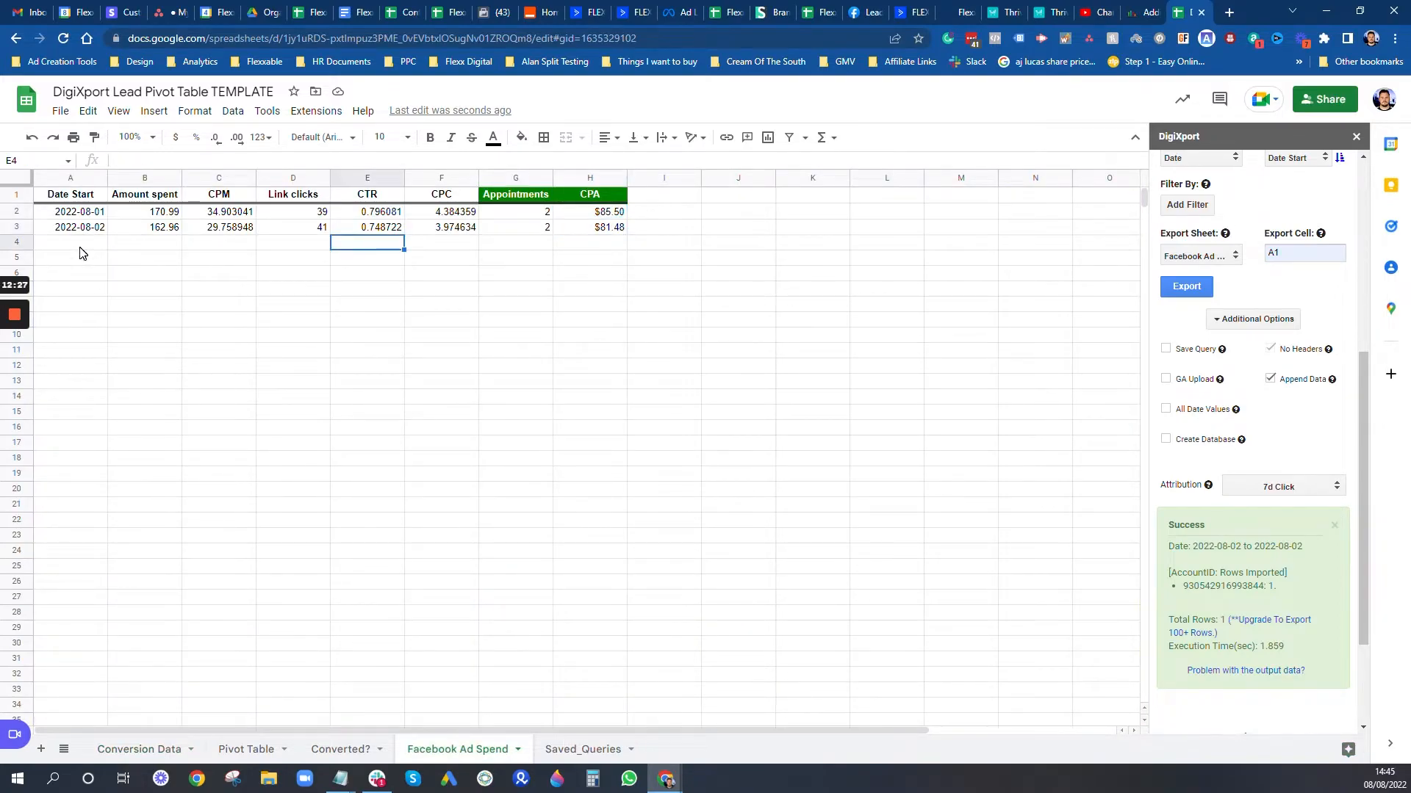
Step: Export 2022-08-03 data as a new row: 154.15 spent, 26 link clicks
left_click(802, 232)
scroll(1237, 260, "up", 4)
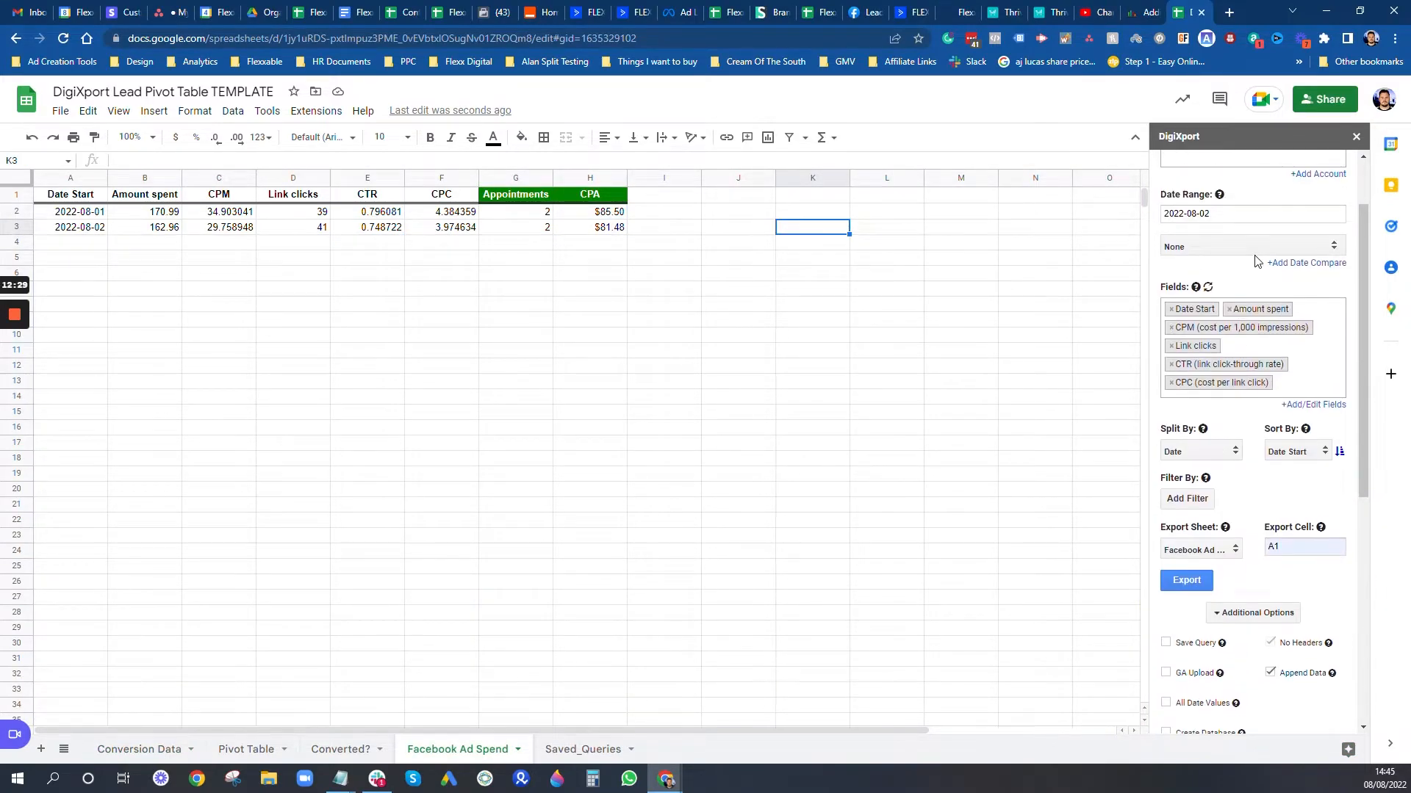
left_click(1253, 215)
left_click(1256, 299)
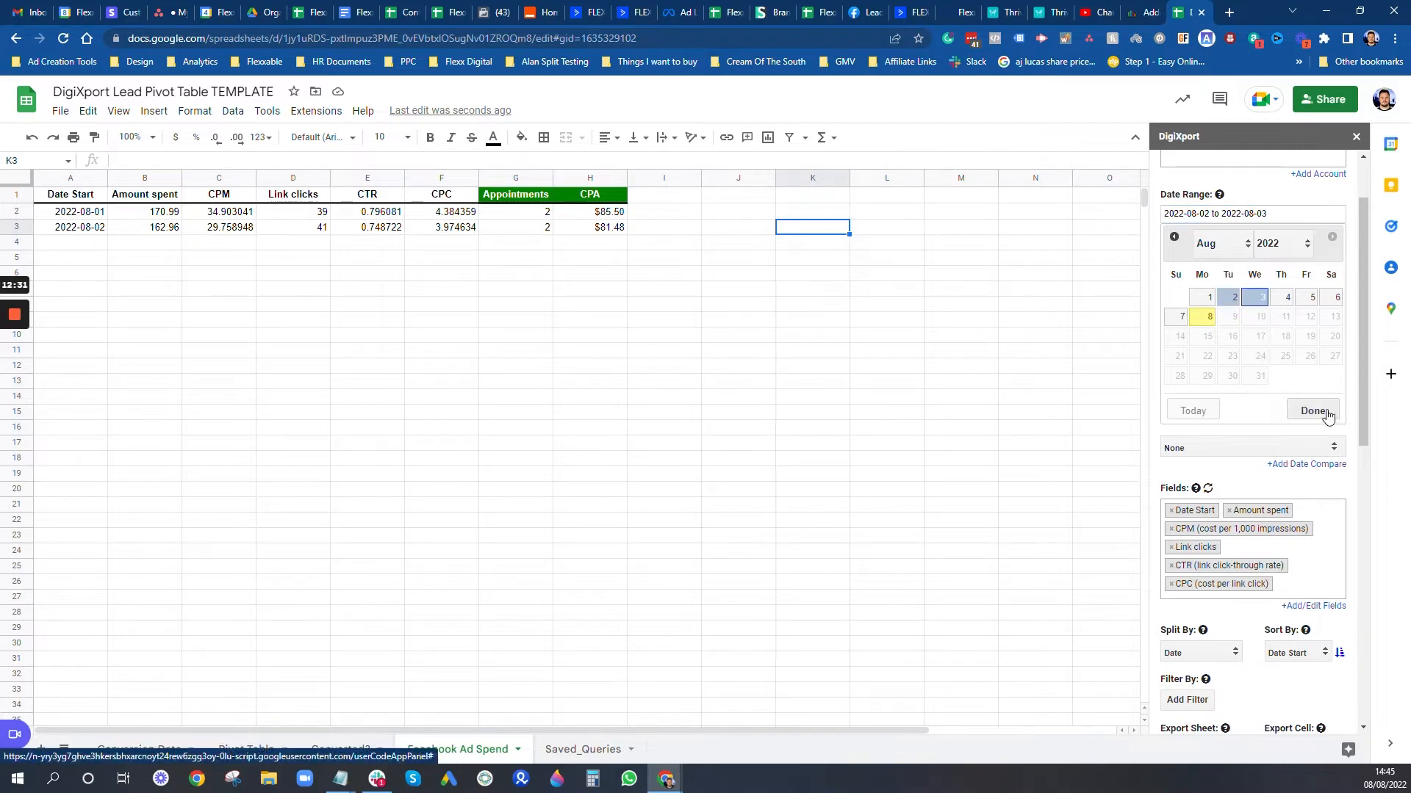
left_click(1313, 410)
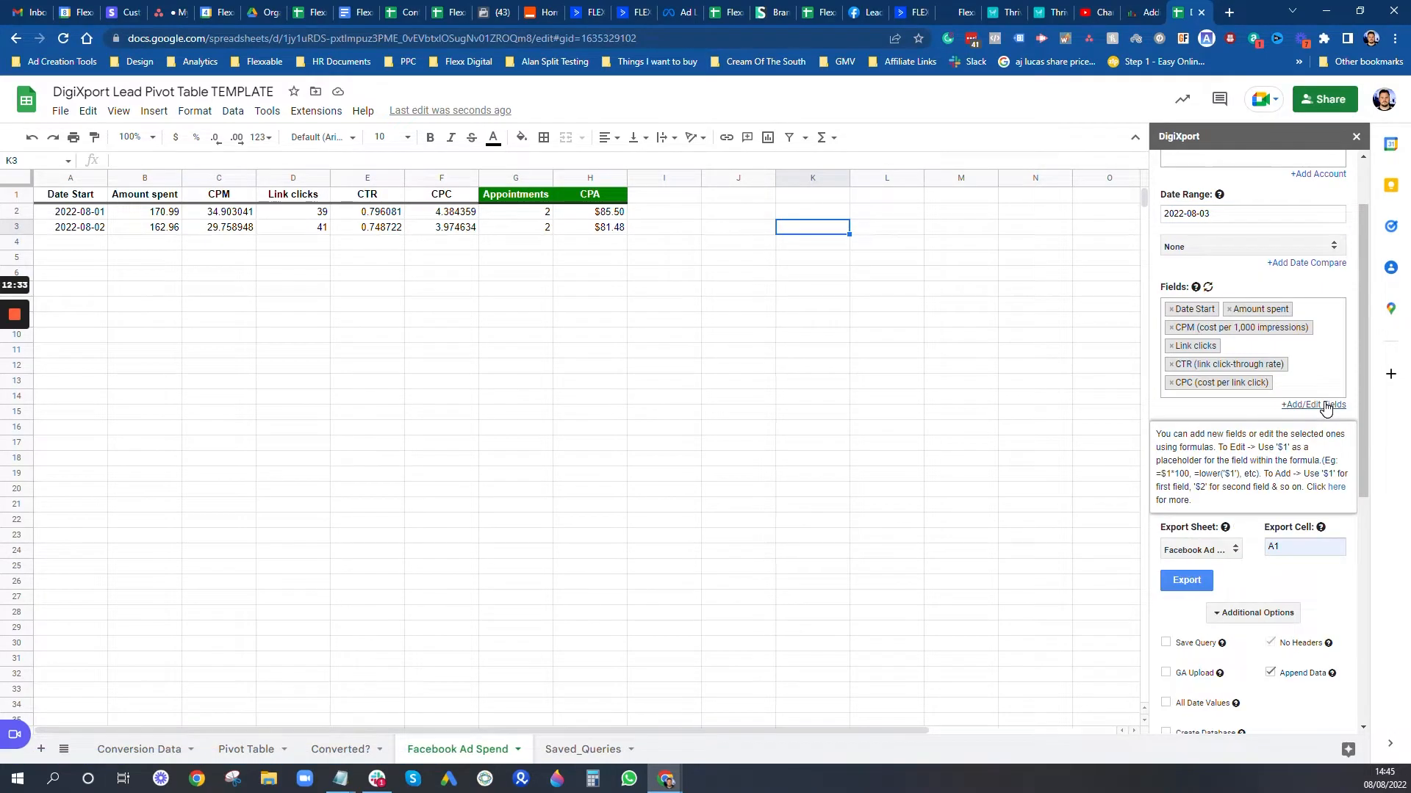
scroll(1299, 520, "down", 1)
left_click(1186, 511)
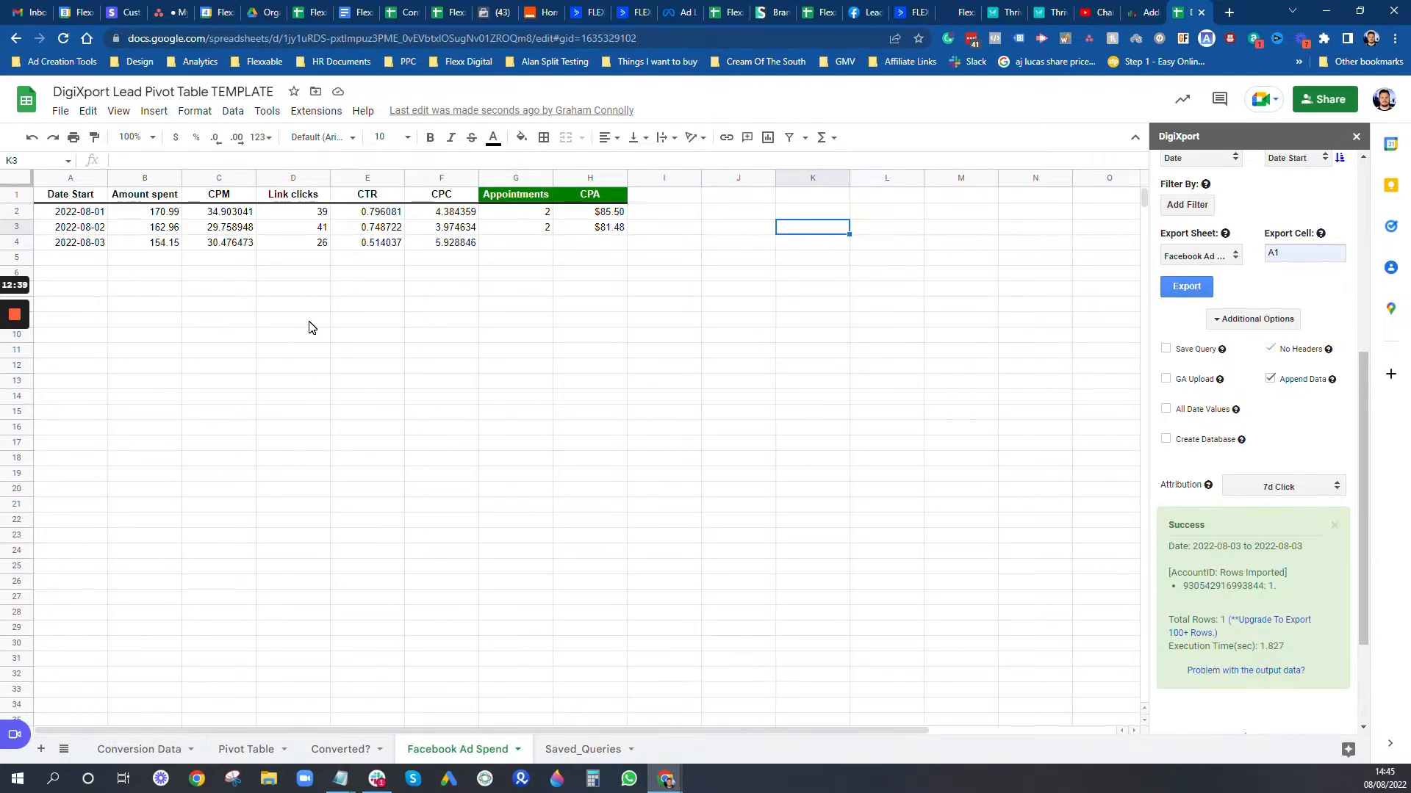
Step: Extend Appointments to G4 with date 03/08/2022 and the CPA to H4, giving $77.08
left_click(548, 232)
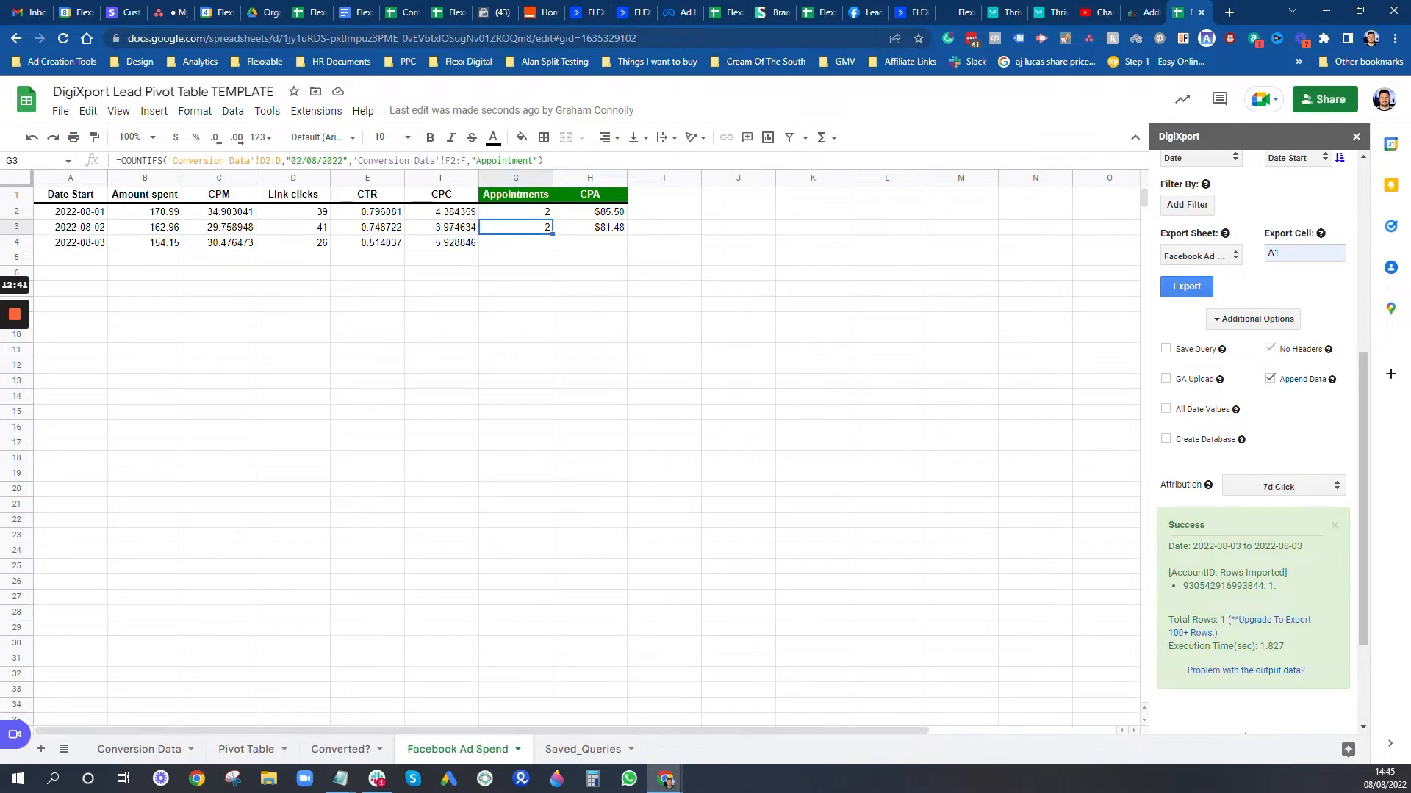
left_click_drag(552, 235, 549, 246)
left_click(520, 246)
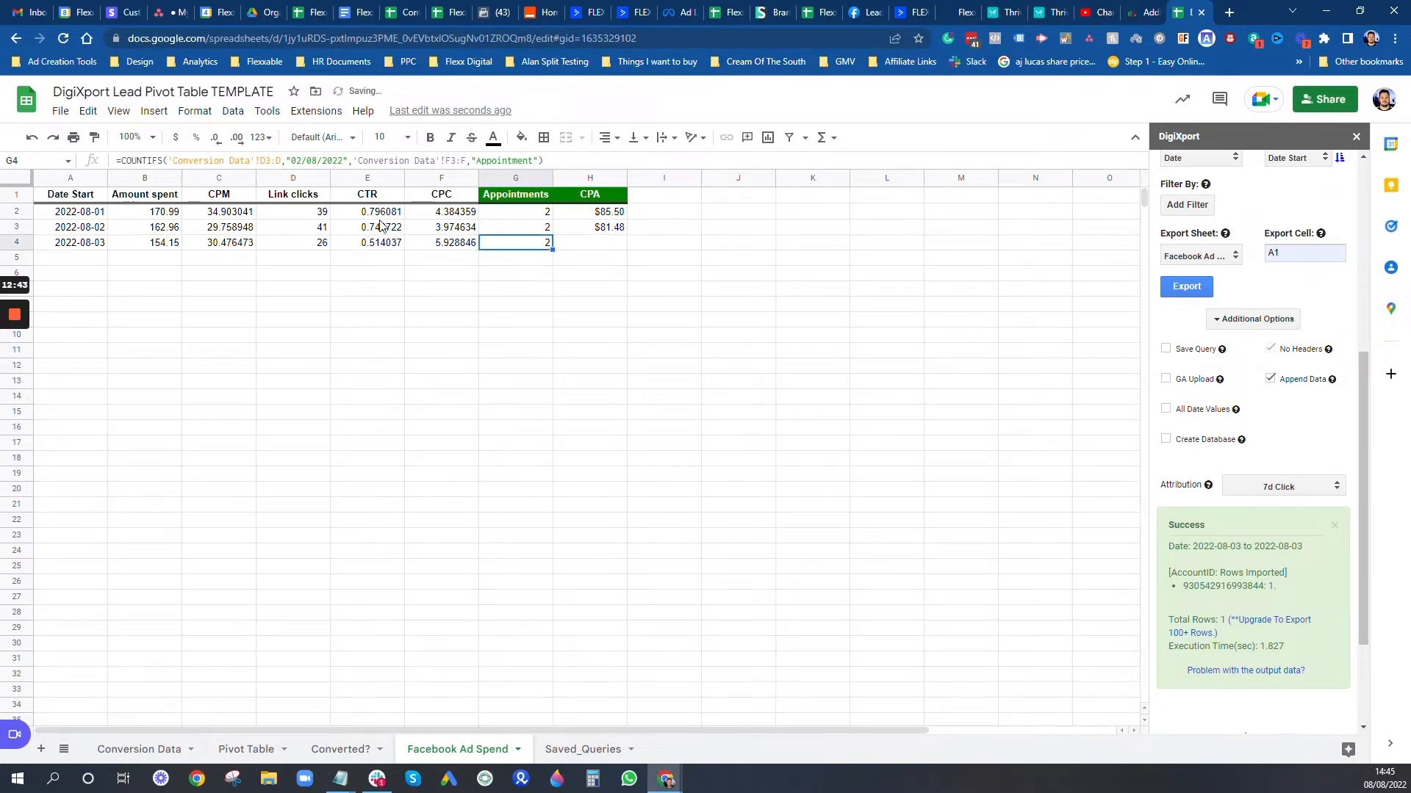
left_click(302, 161)
key("BackSpace")
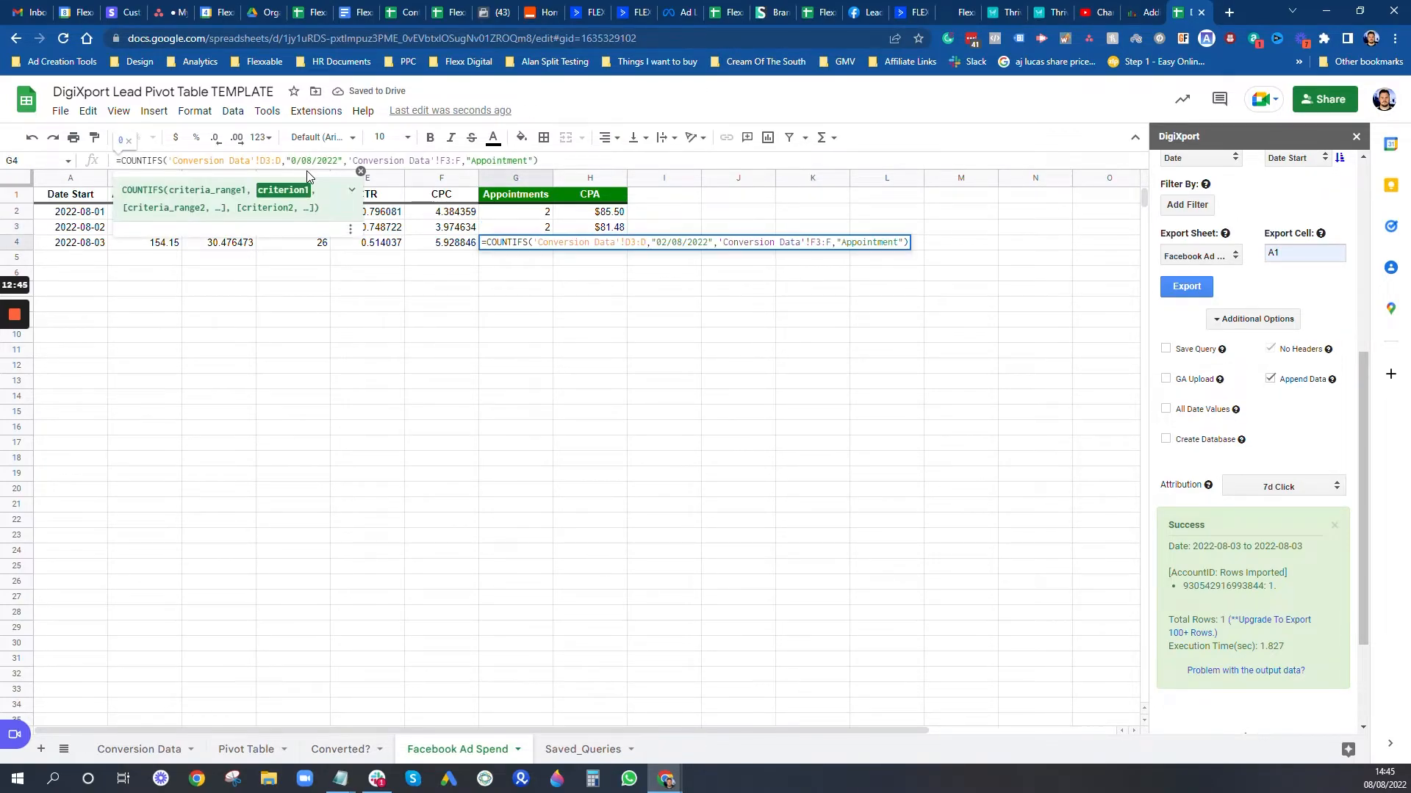
type("3")
key("Return")
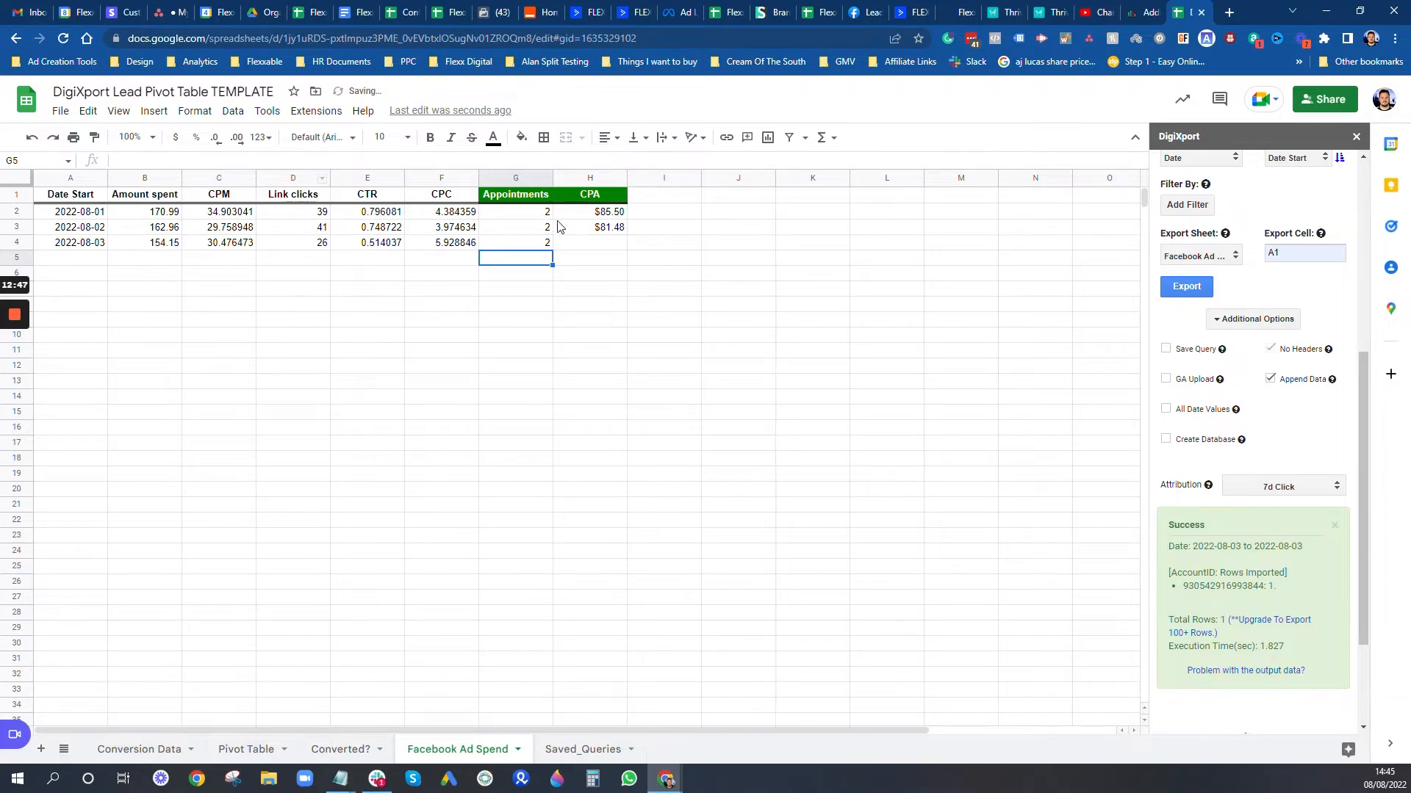
left_click(612, 233)
left_click_drag(626, 234, 624, 247)
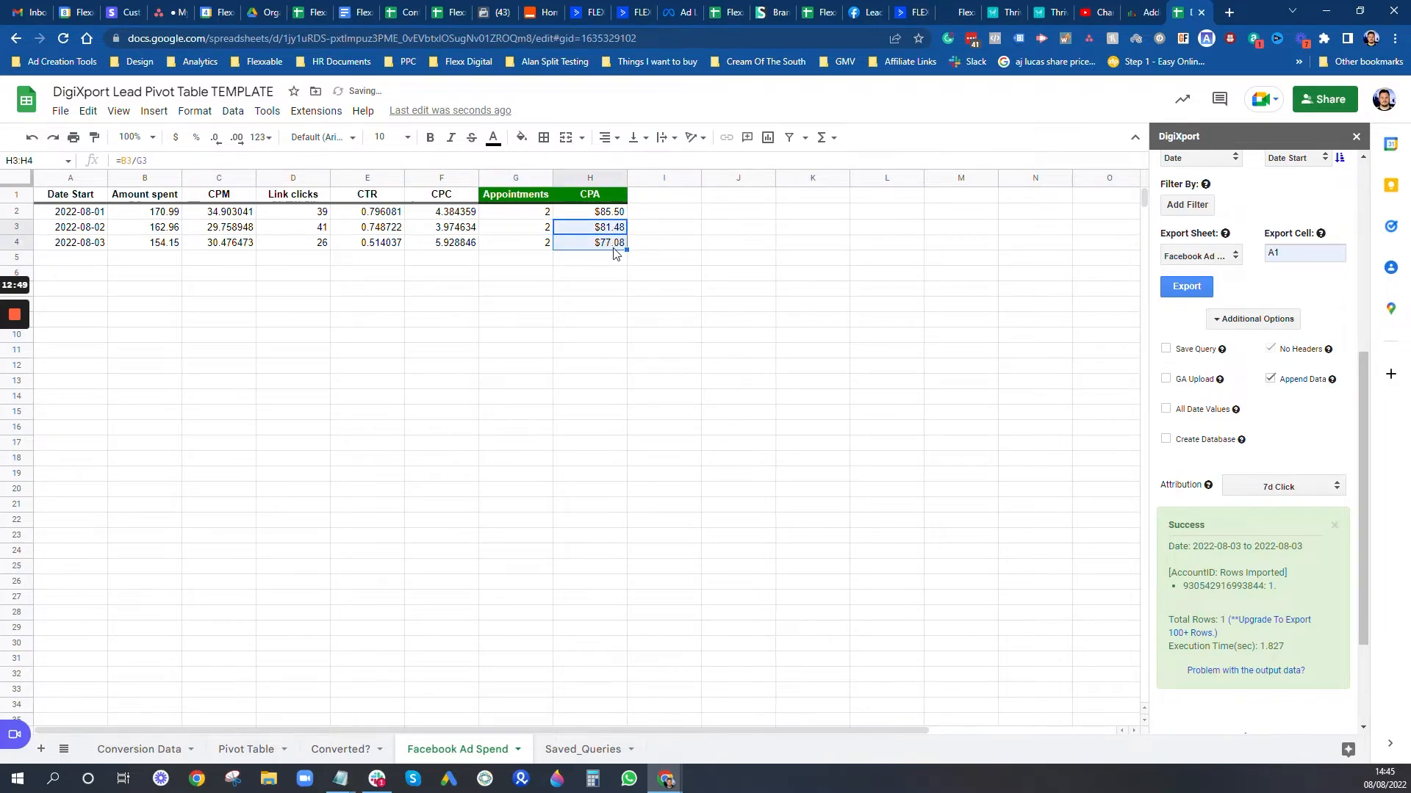
scroll(1253, 309, "up", 5)
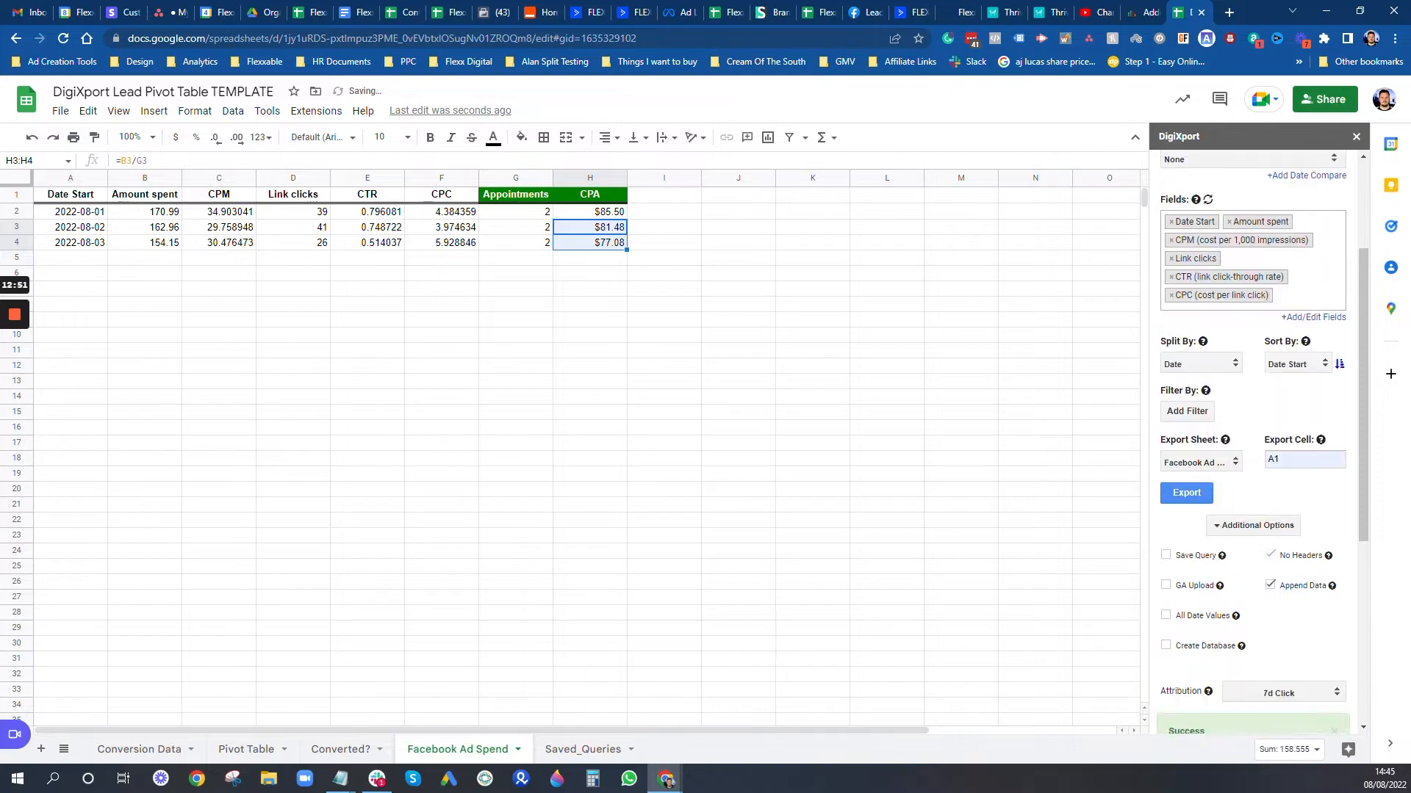
Step: Export the 2022-08-04 Facebook Ads data from DigiXport into the sheet
left_click(1262, 287)
left_click(1307, 371)
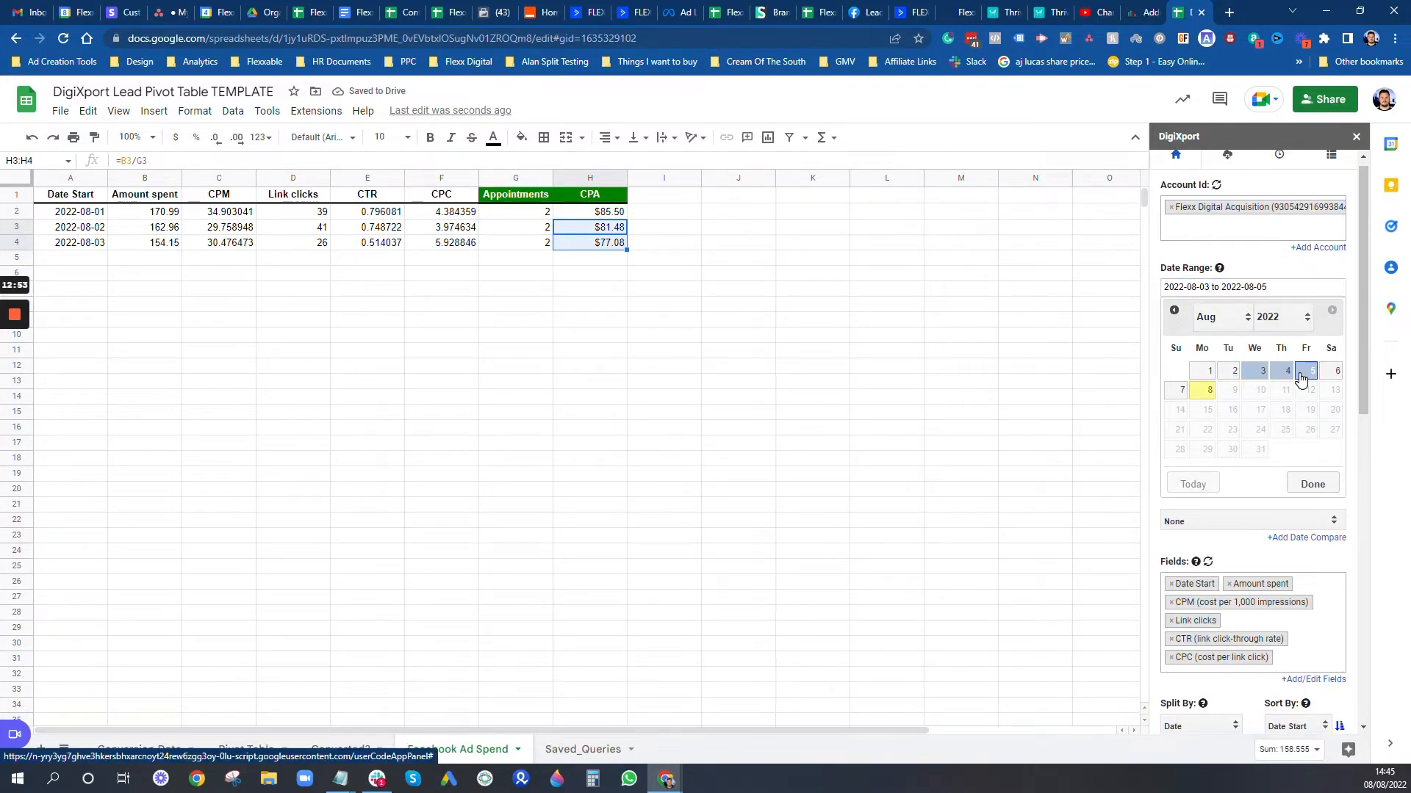
left_click(1290, 374)
left_click(1311, 484)
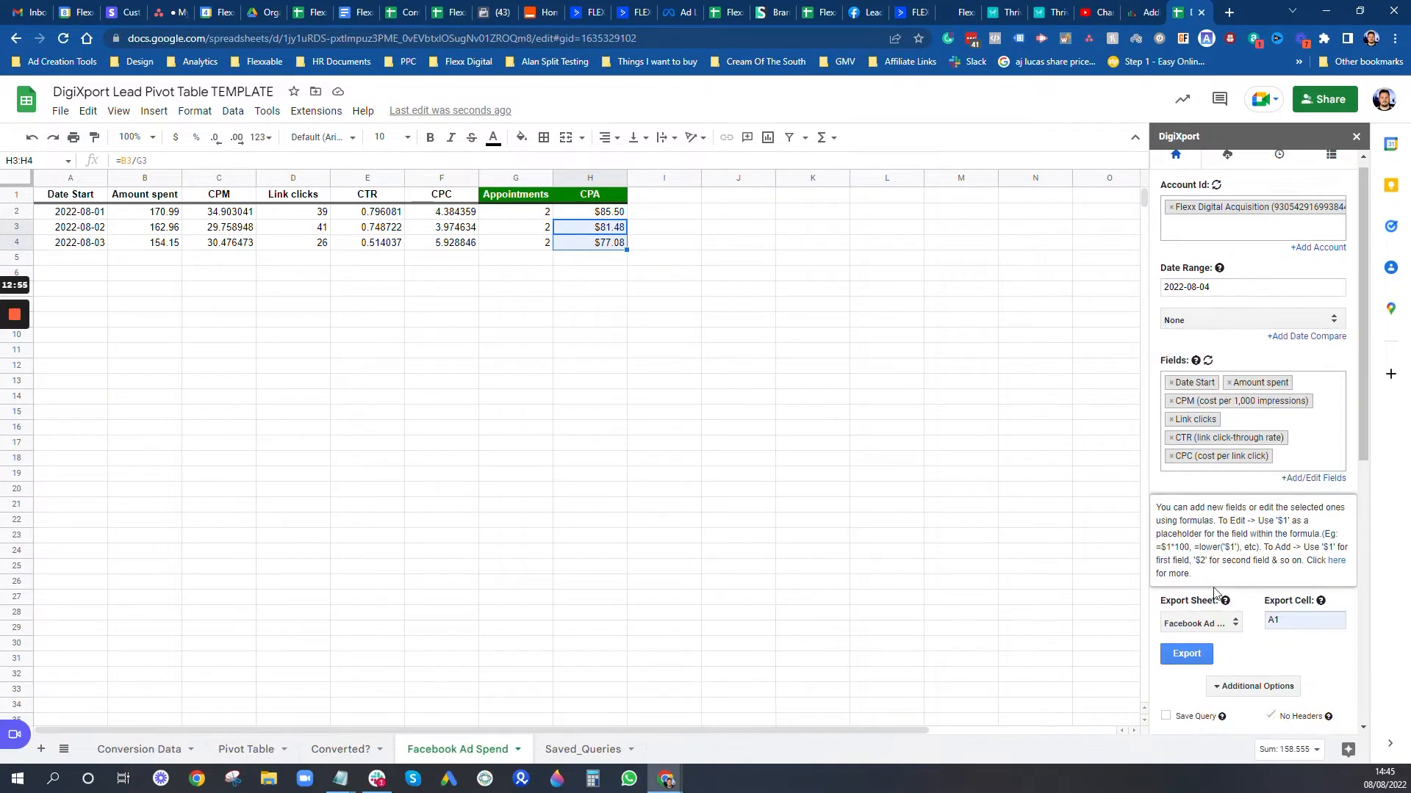
left_click(1187, 654)
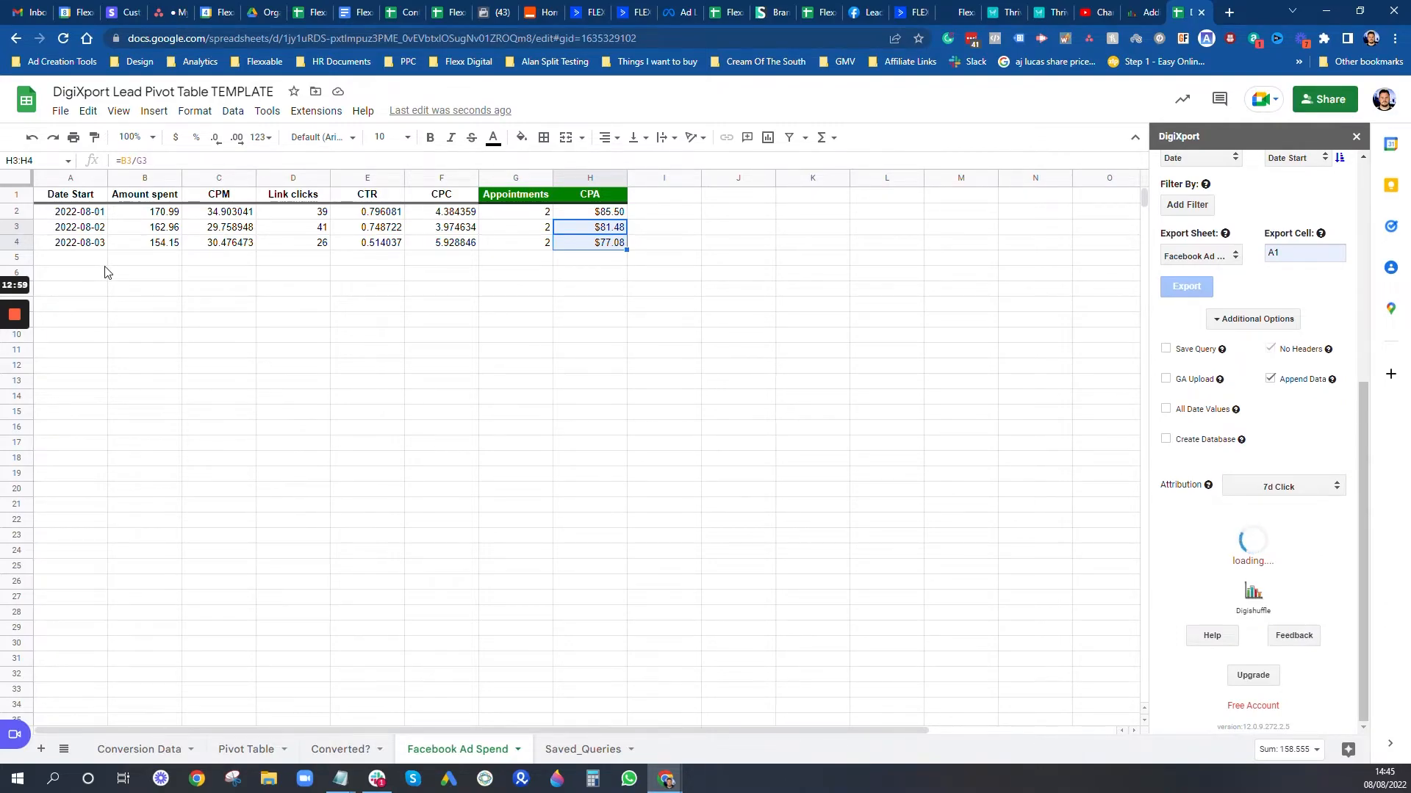
Step: Copy the appointments formula to G5 with date 04/08/2022 (0) and fill CPA into H5
left_click(542, 245)
key("ctrl+c")
left_click(528, 259)
key("ctrl+v")
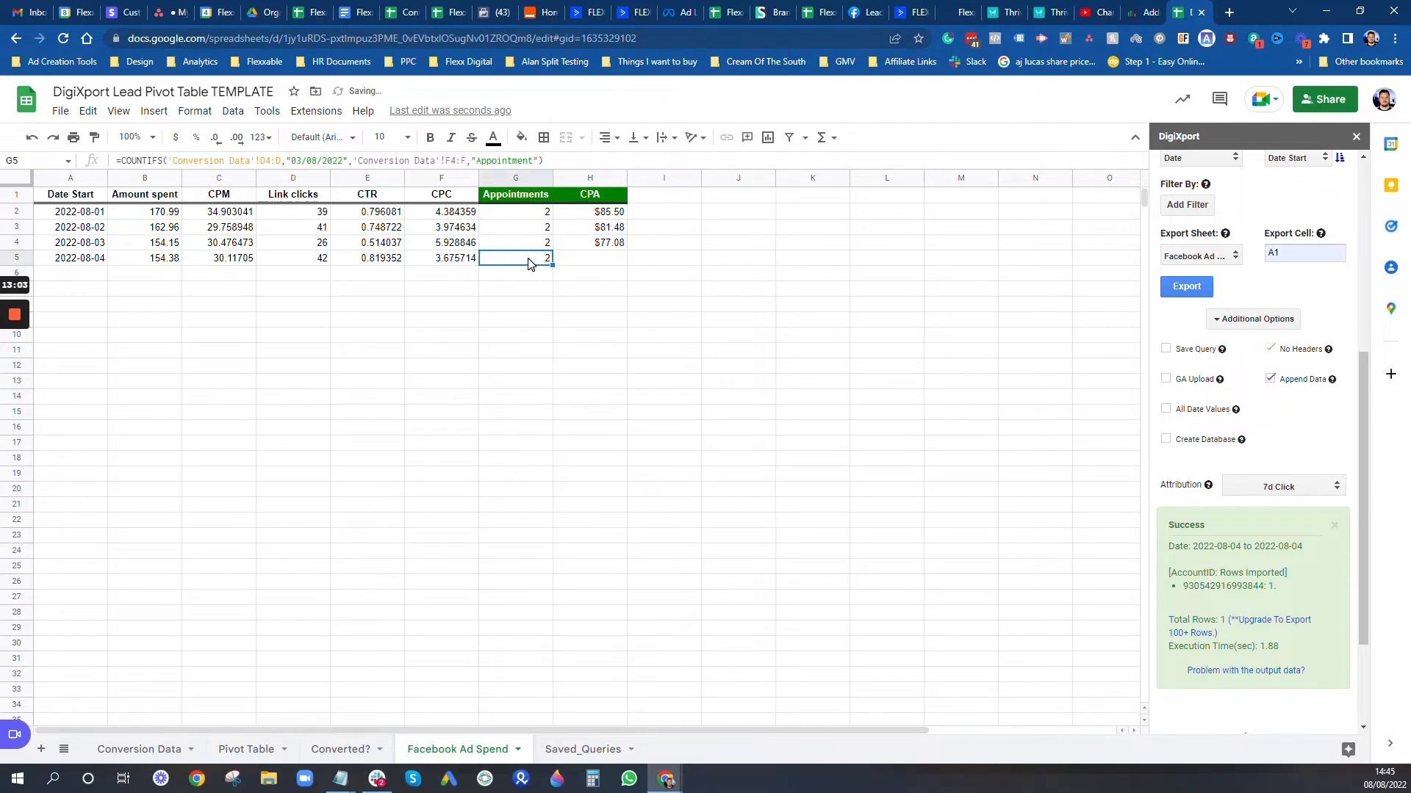
left_click(302, 160)
key("BackSpace")
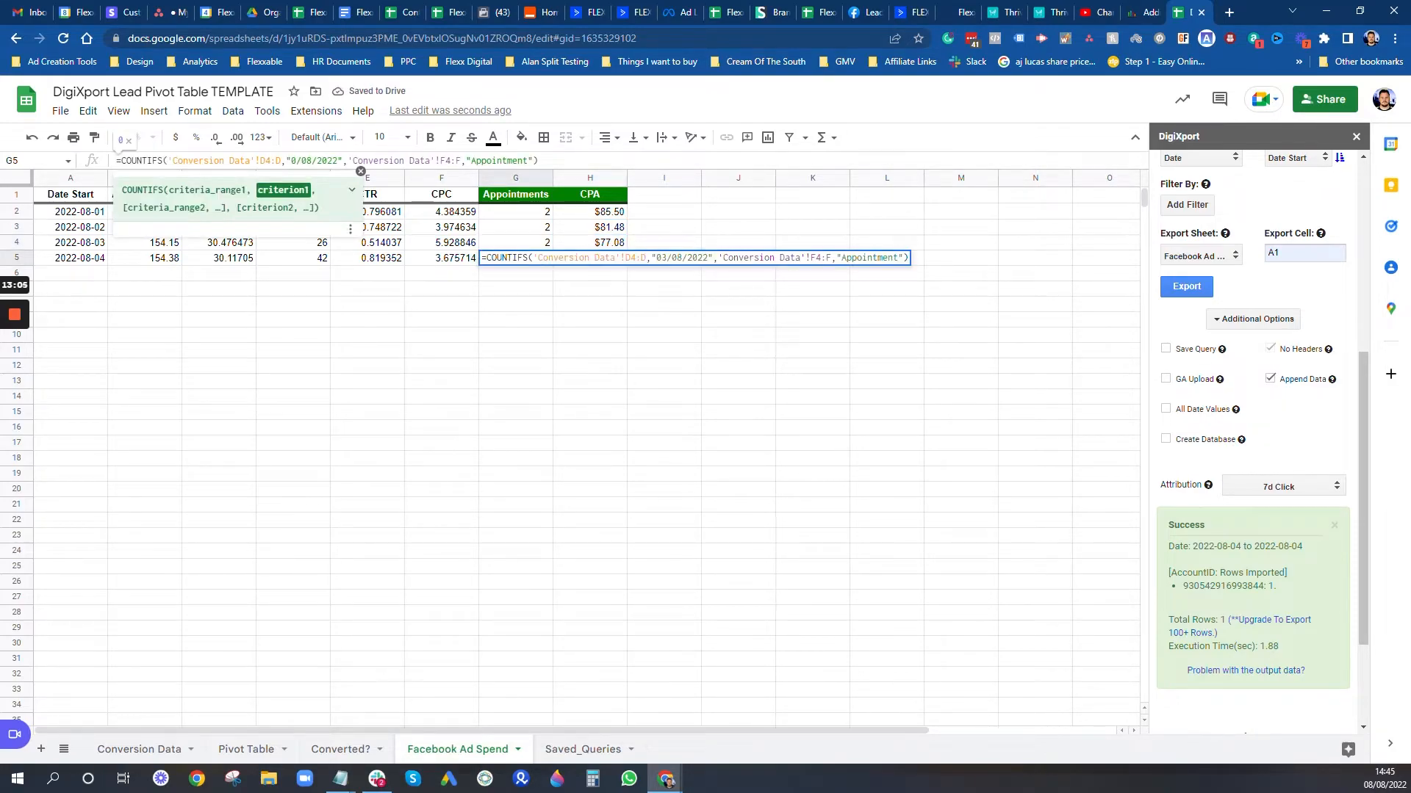
type("4")
key("Return")
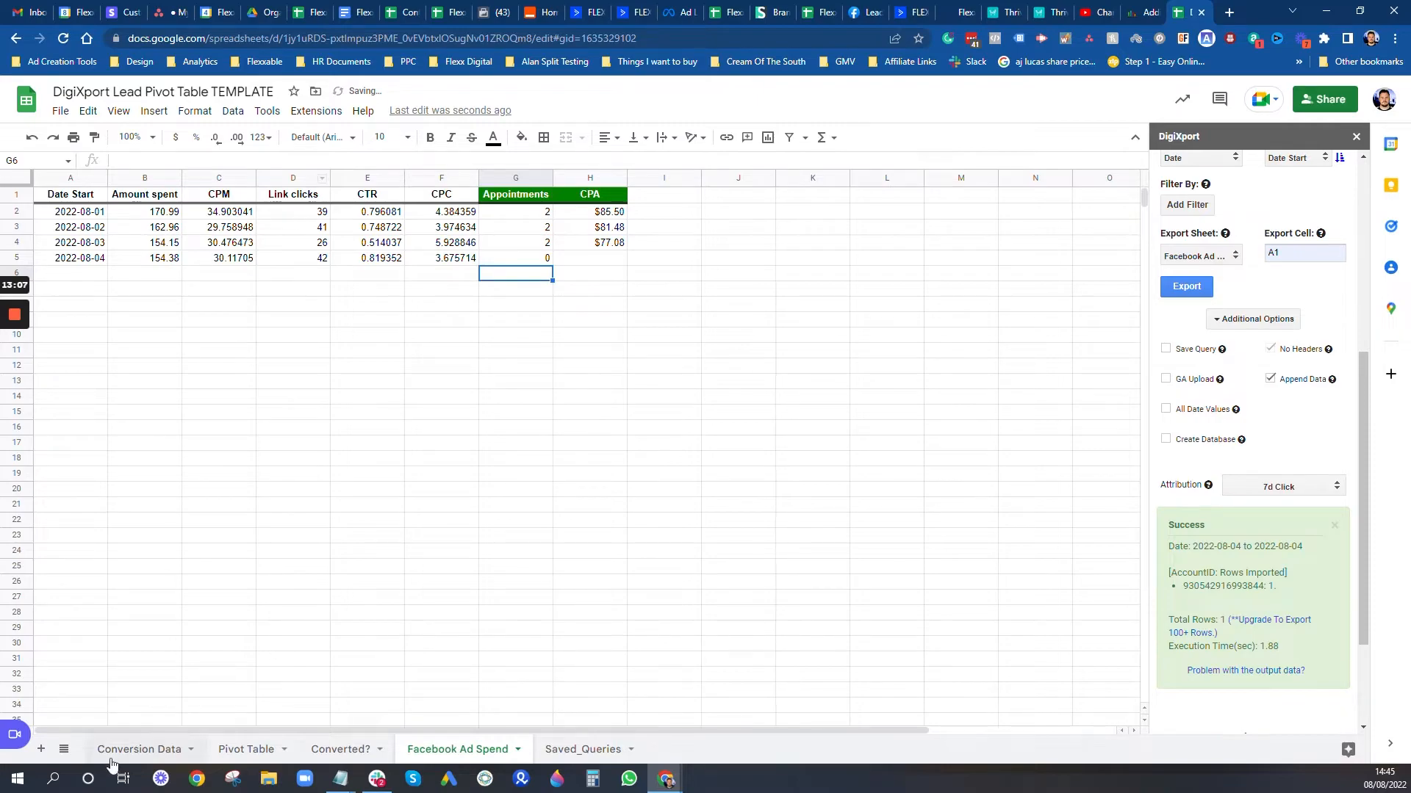
left_click(597, 249)
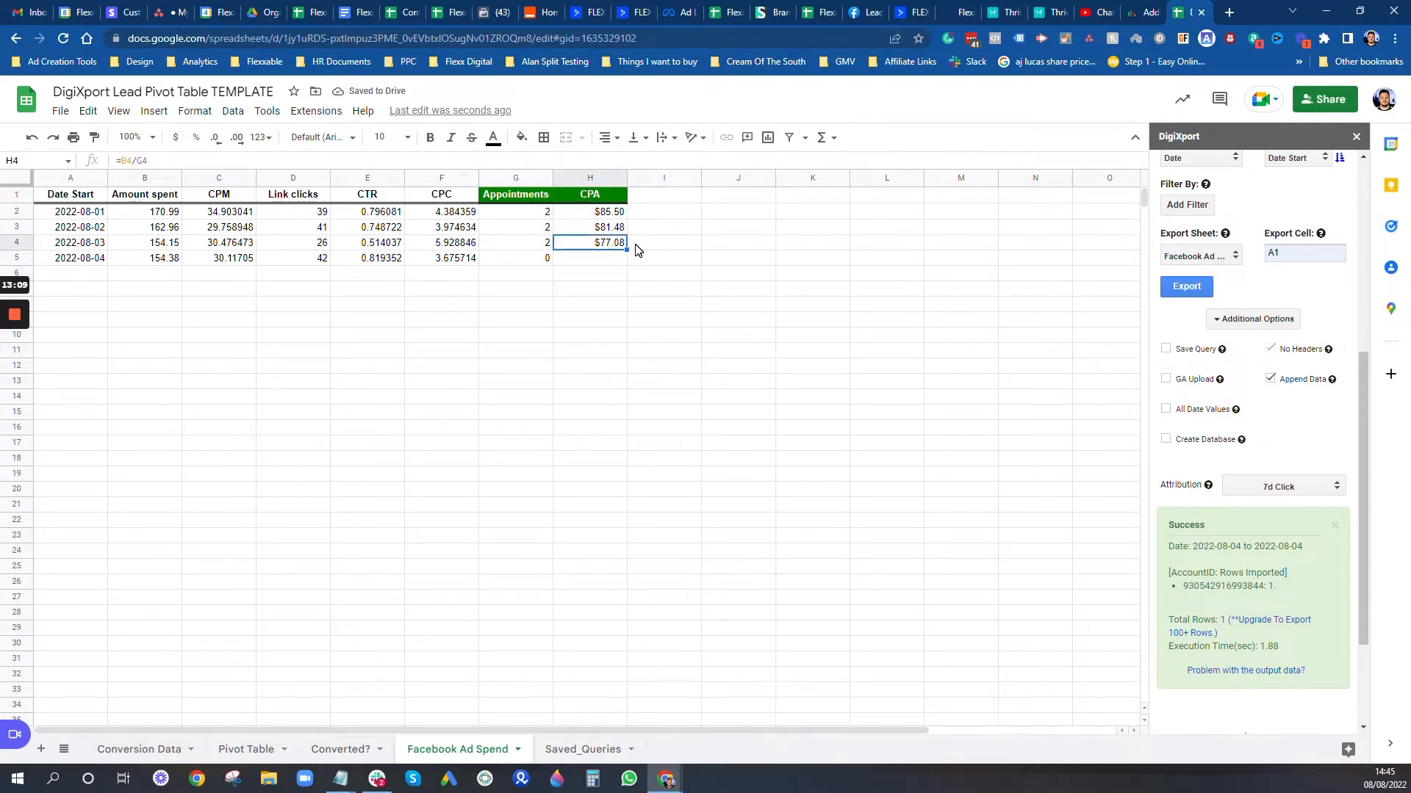
left_click_drag(626, 250, 625, 263)
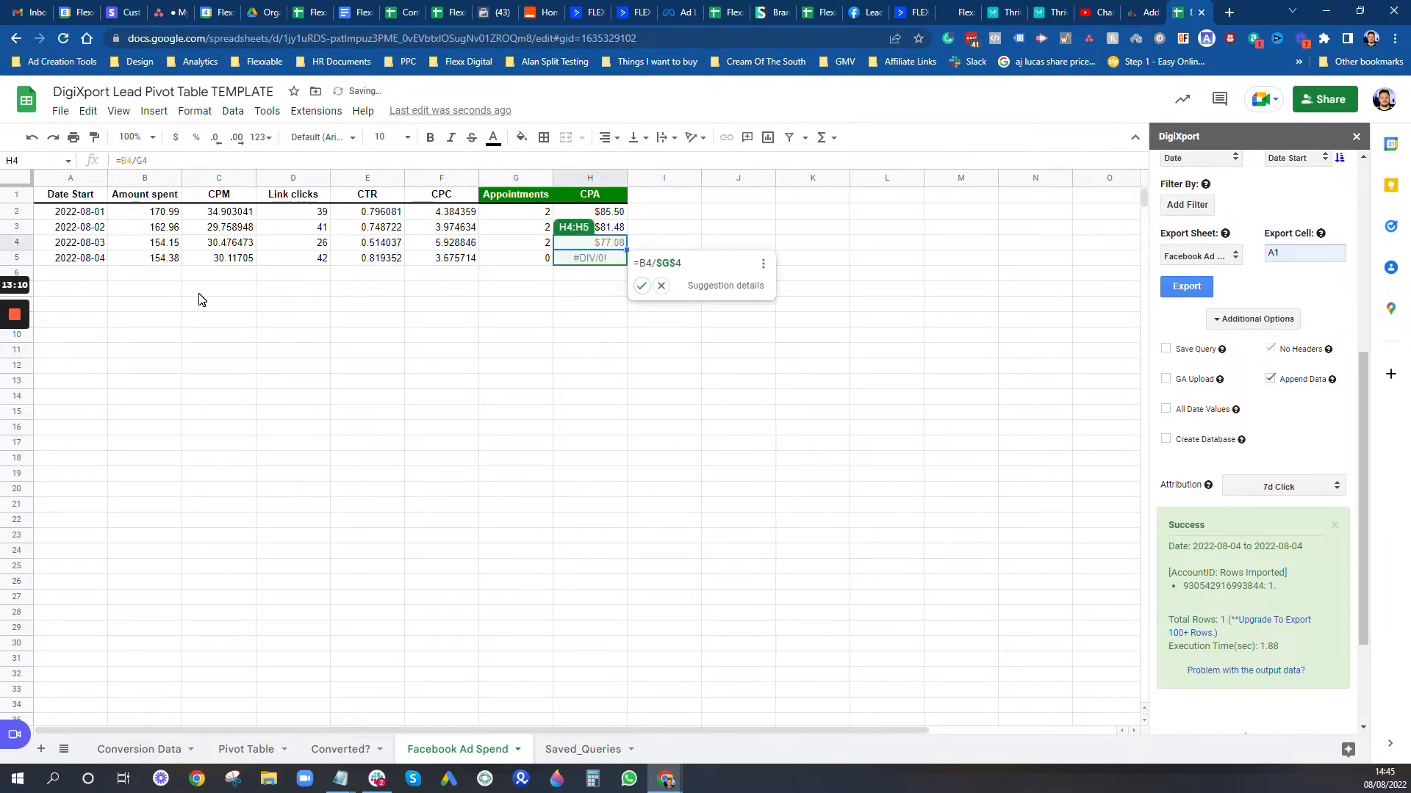
Step: Change H2 to =iferror(B2/G2,0) and autofill it down through H5
left_click(472, 277)
left_click(622, 245)
left_click(614, 213)
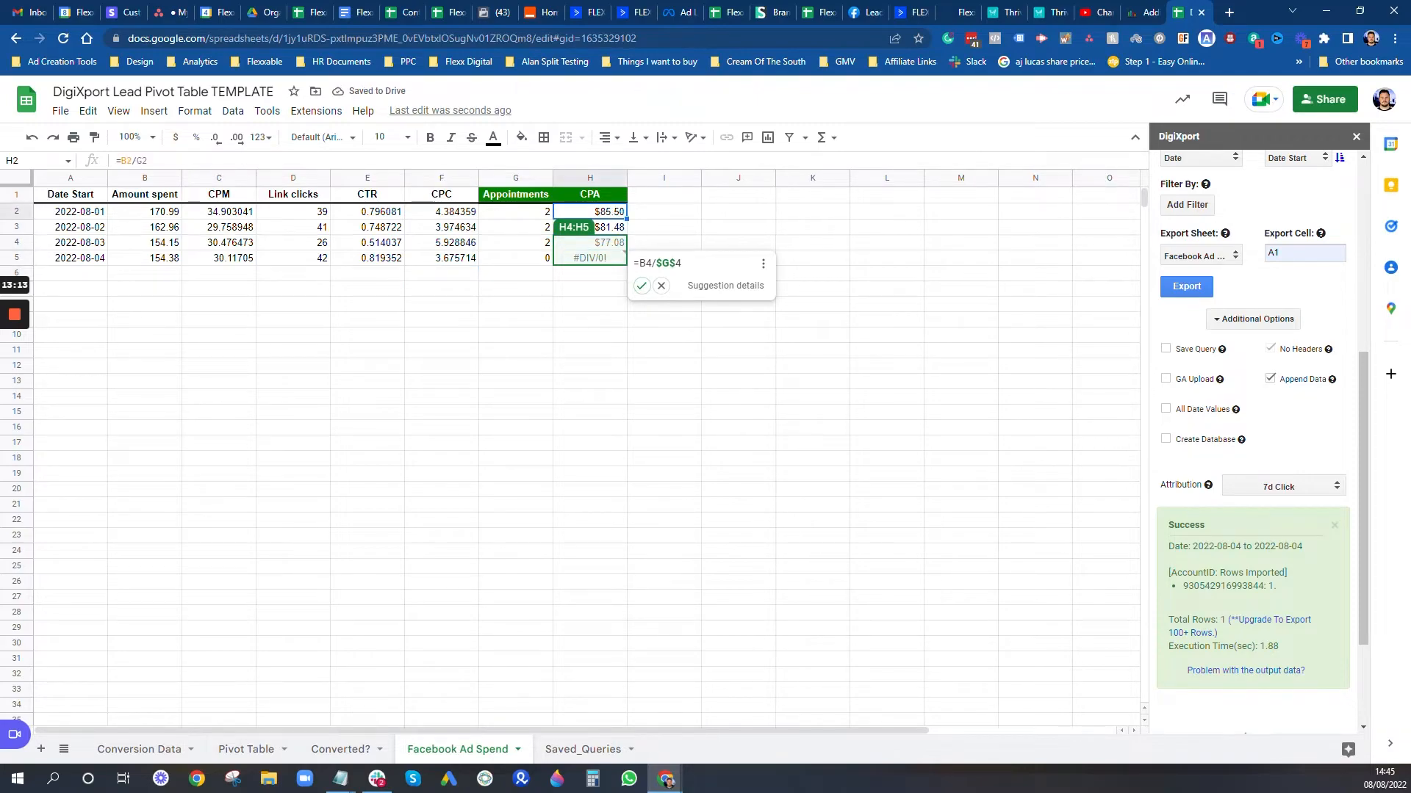
left_click(119, 160)
type("iferror(")
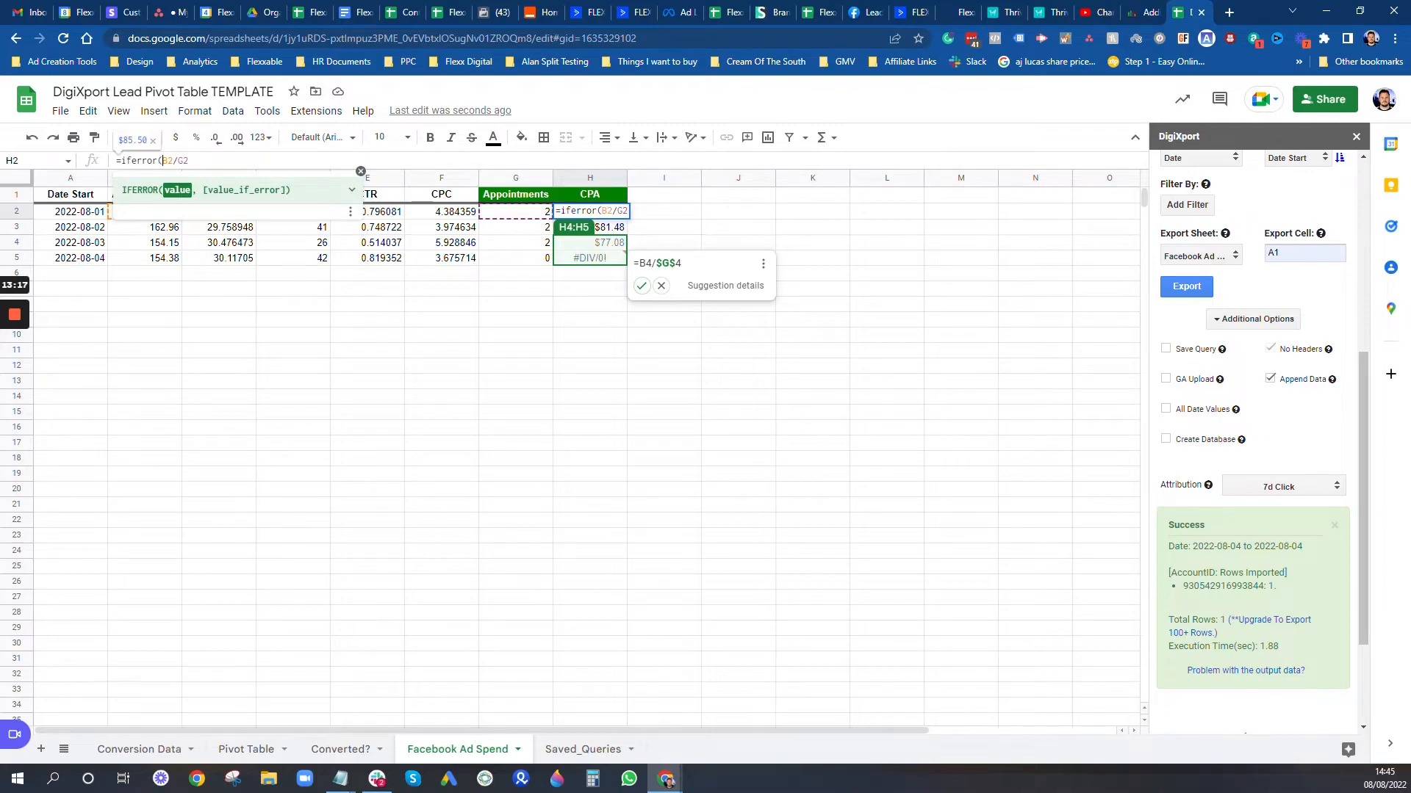
key("Right")
key("Right")
key("Right")
key("Right")
type(",")
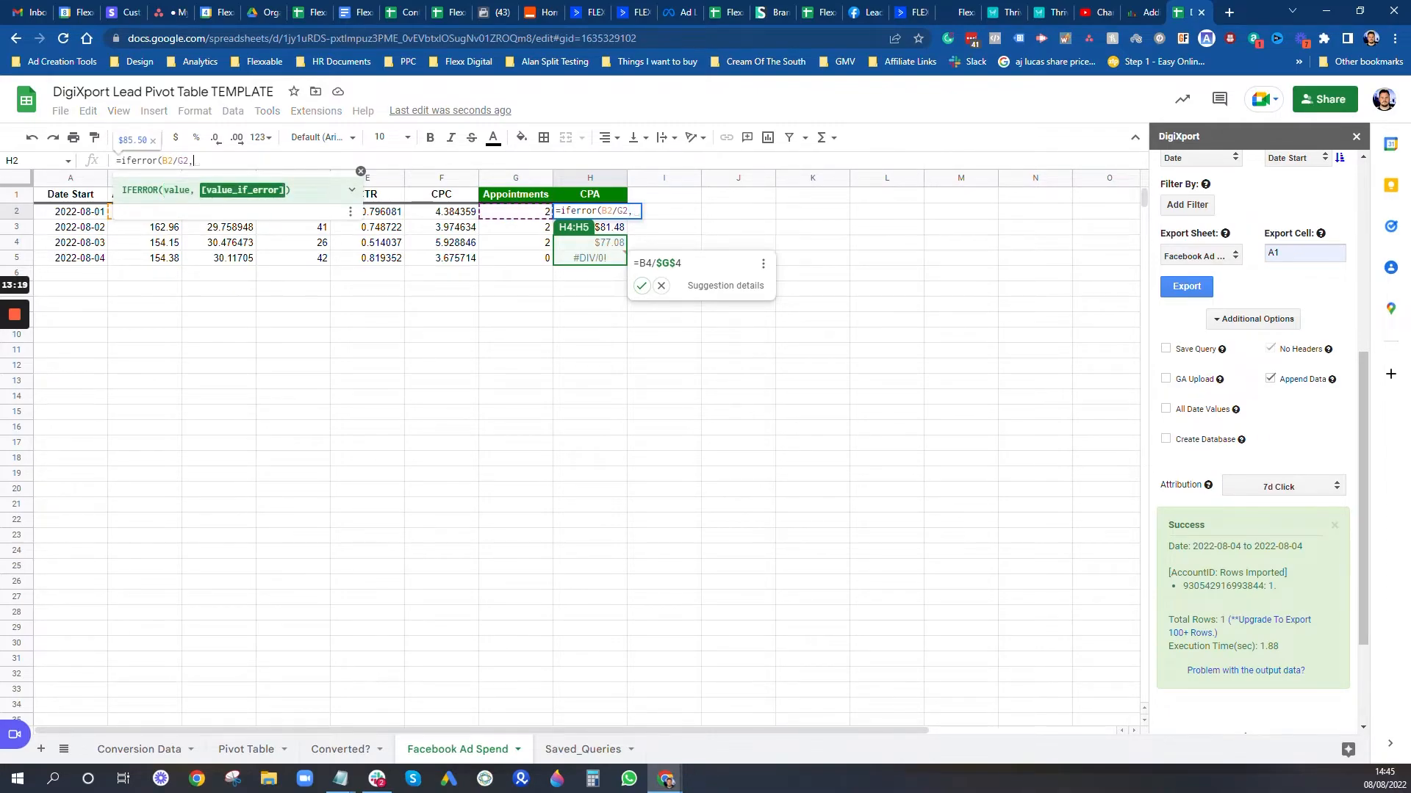
type("0)")
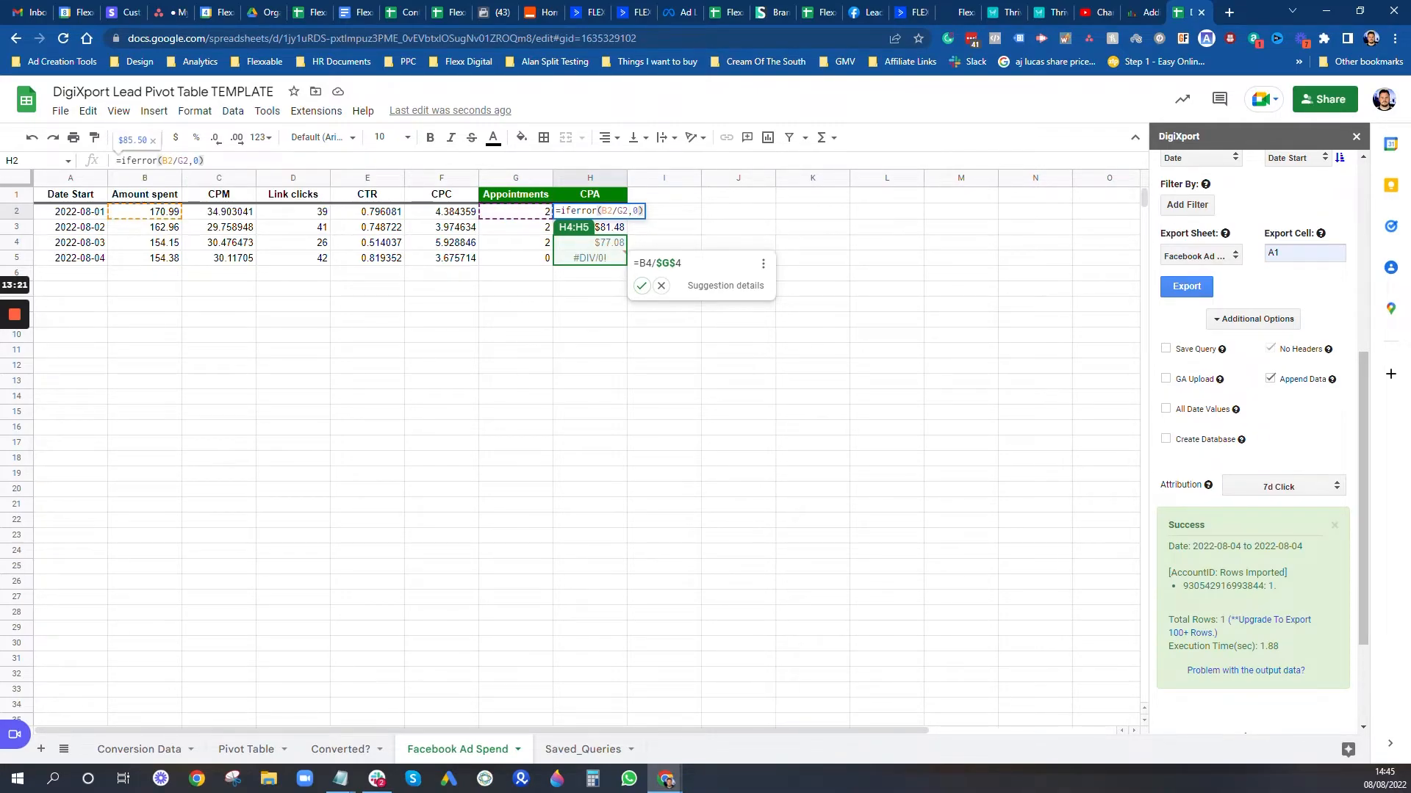
key("Return")
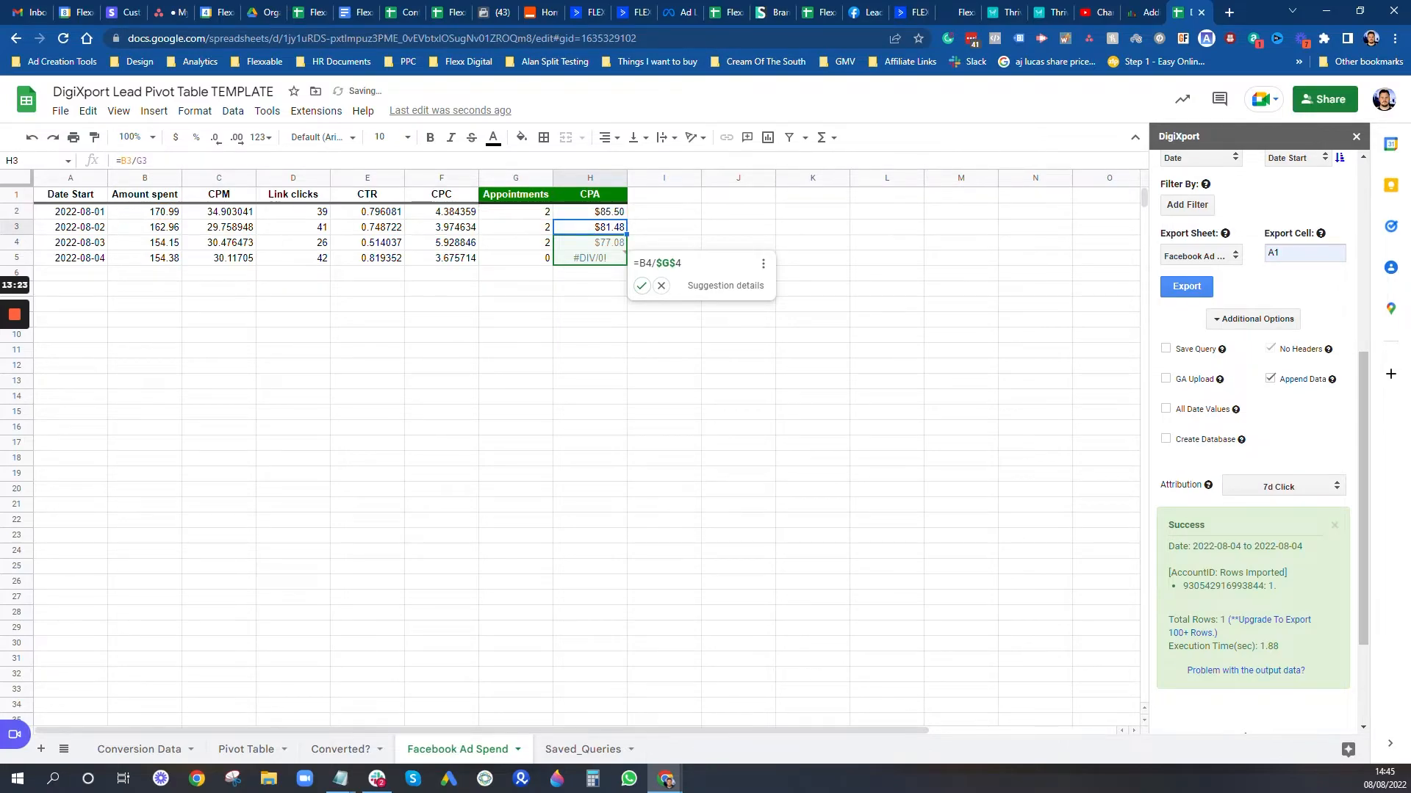
key("ctrl+Return")
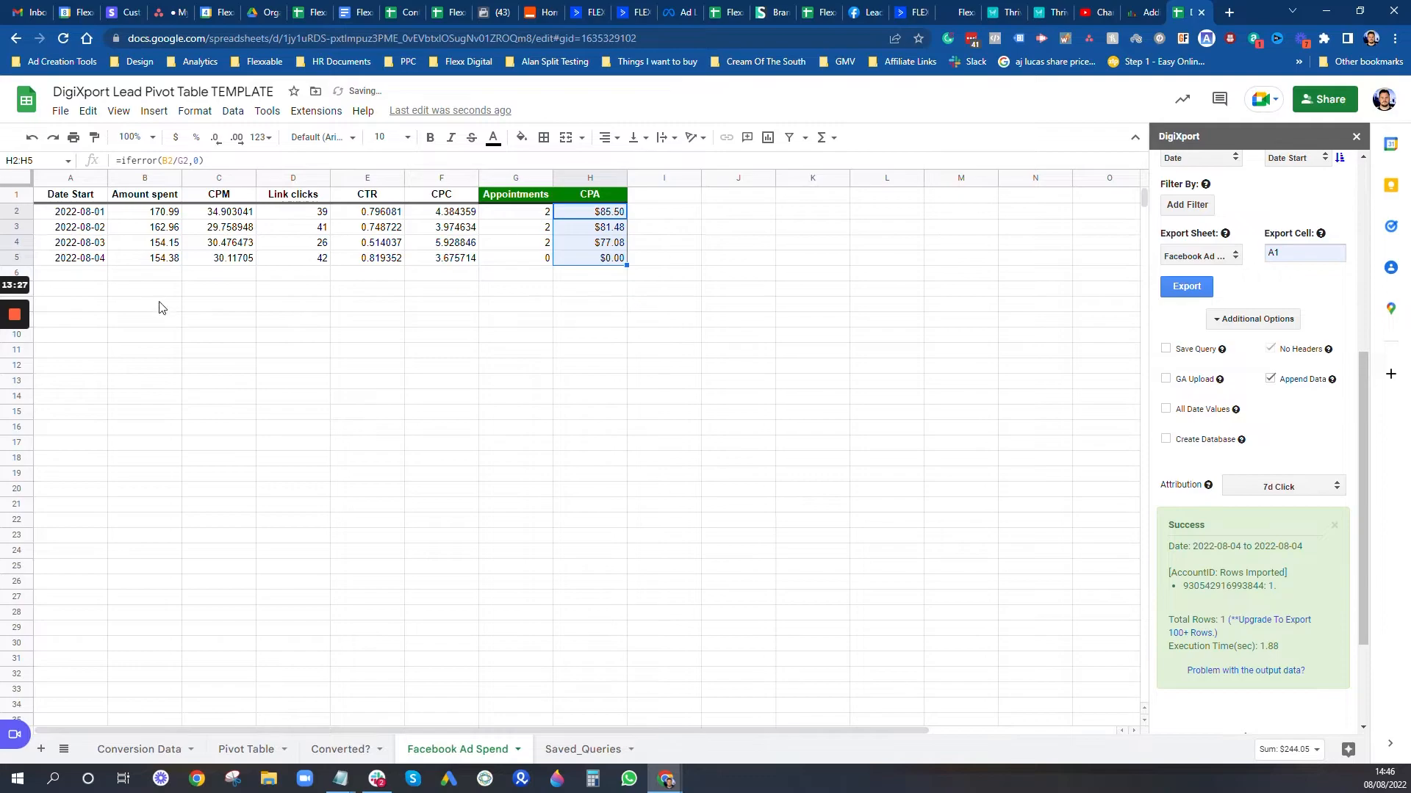
Step: Export the 2022-08-05 Facebook Ads data from DigiXport into the sheet
left_click(103, 275)
scroll(1251, 255, "up", 4)
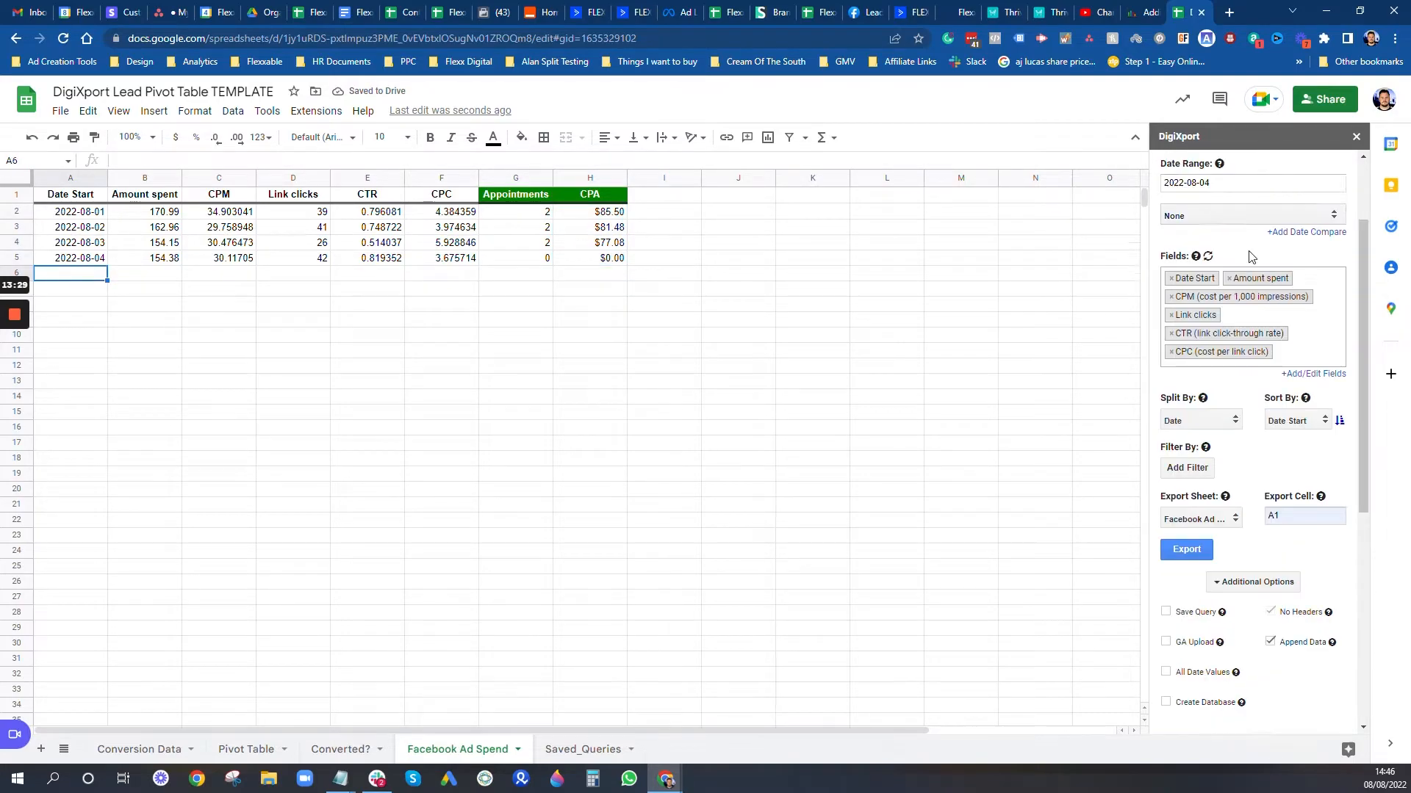
scroll(1251, 255, "up", 2)
left_click(1252, 295)
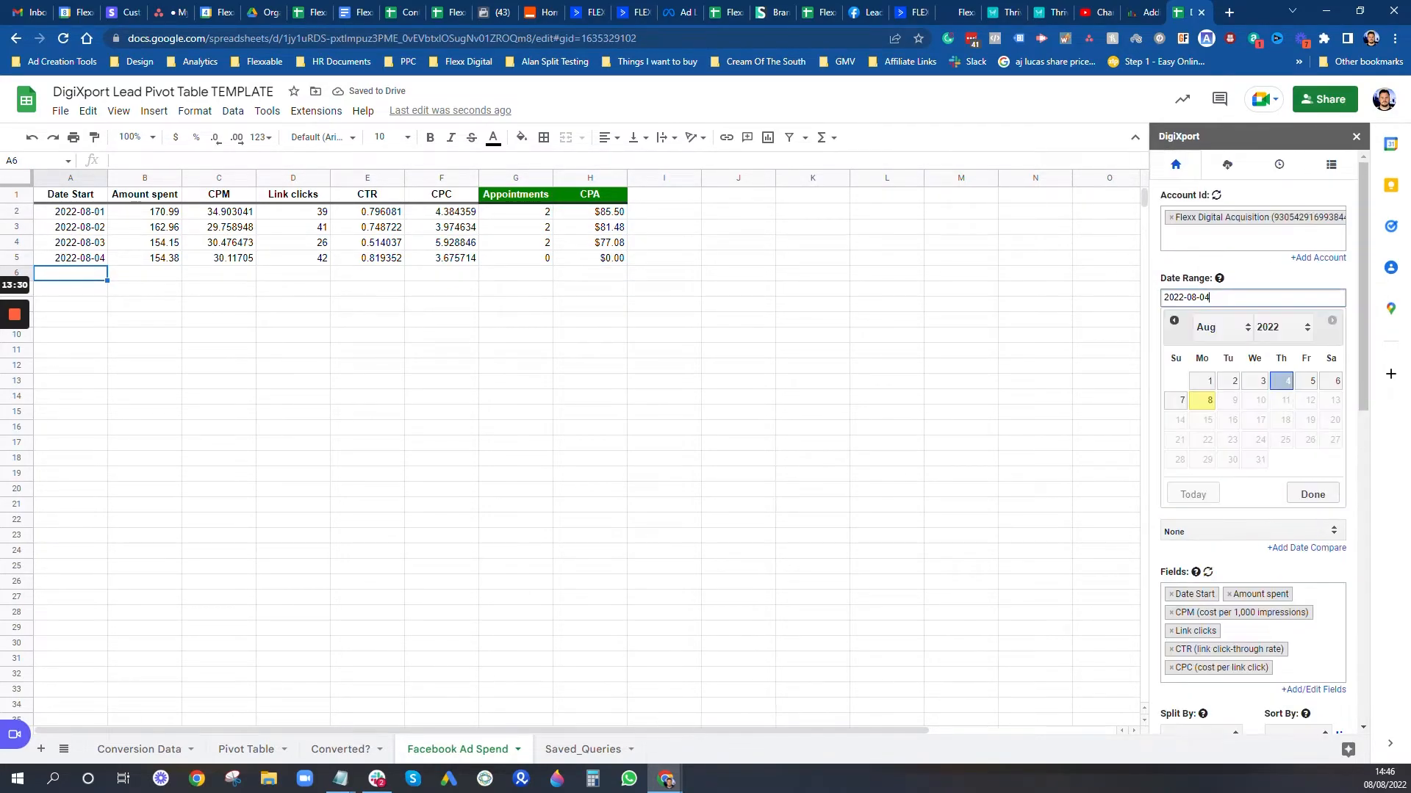
left_click(1313, 383)
left_click(1313, 383)
left_click(1311, 494)
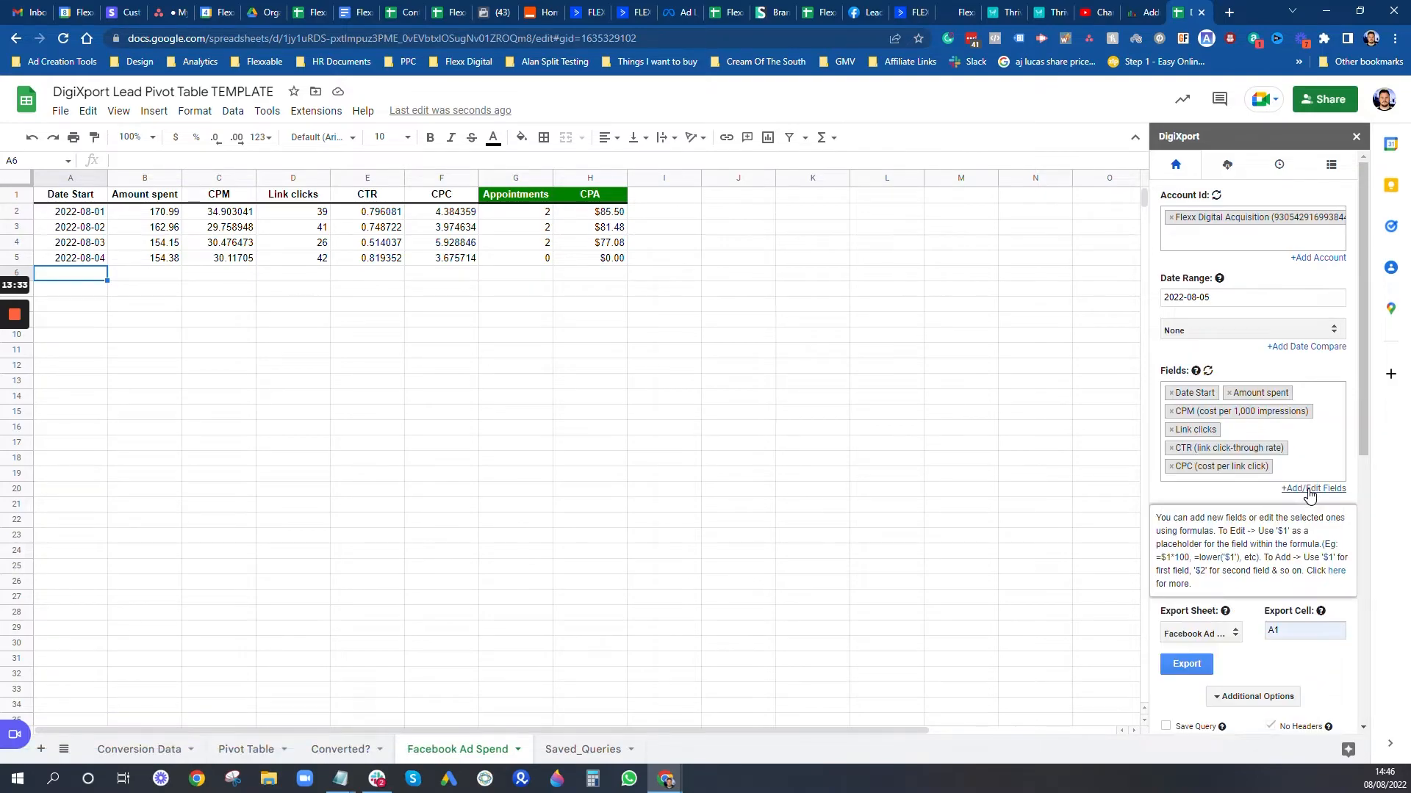
left_click(1187, 664)
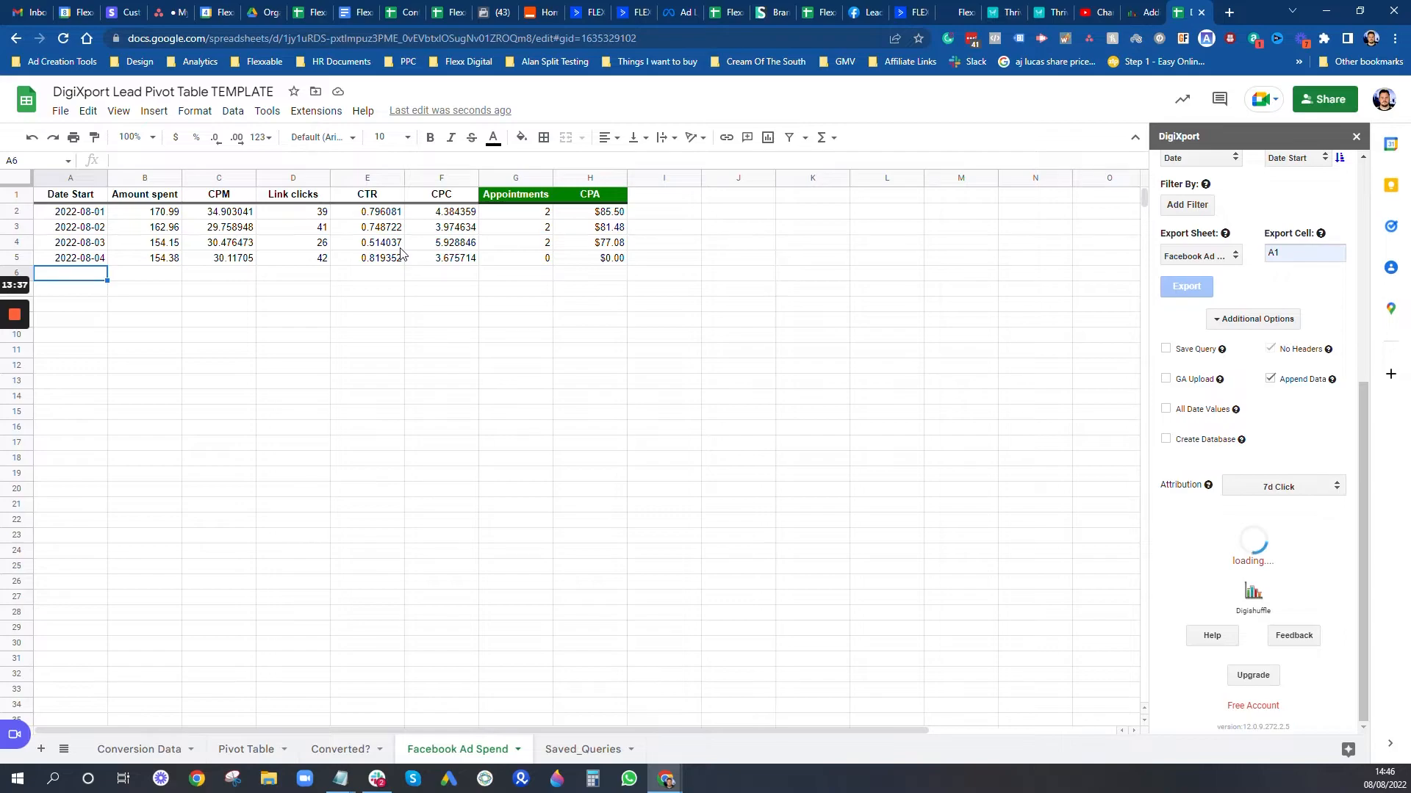
Step: Fill the appointments and CPA formulas down to row 6, giving 4 appointments and $39.34 CPA
left_click(525, 278)
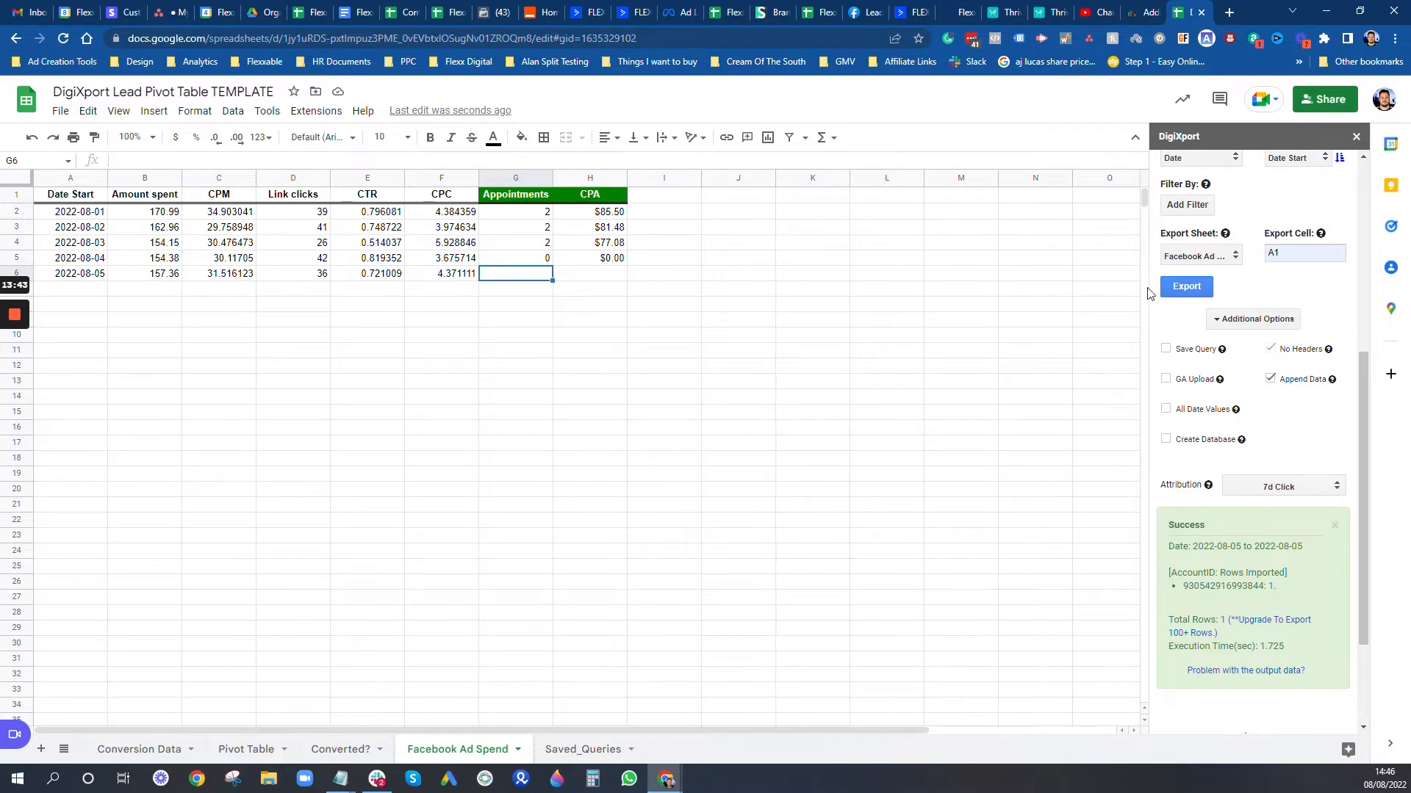
left_click(520, 256)
left_click_drag(551, 265, 545, 278)
left_click(302, 161)
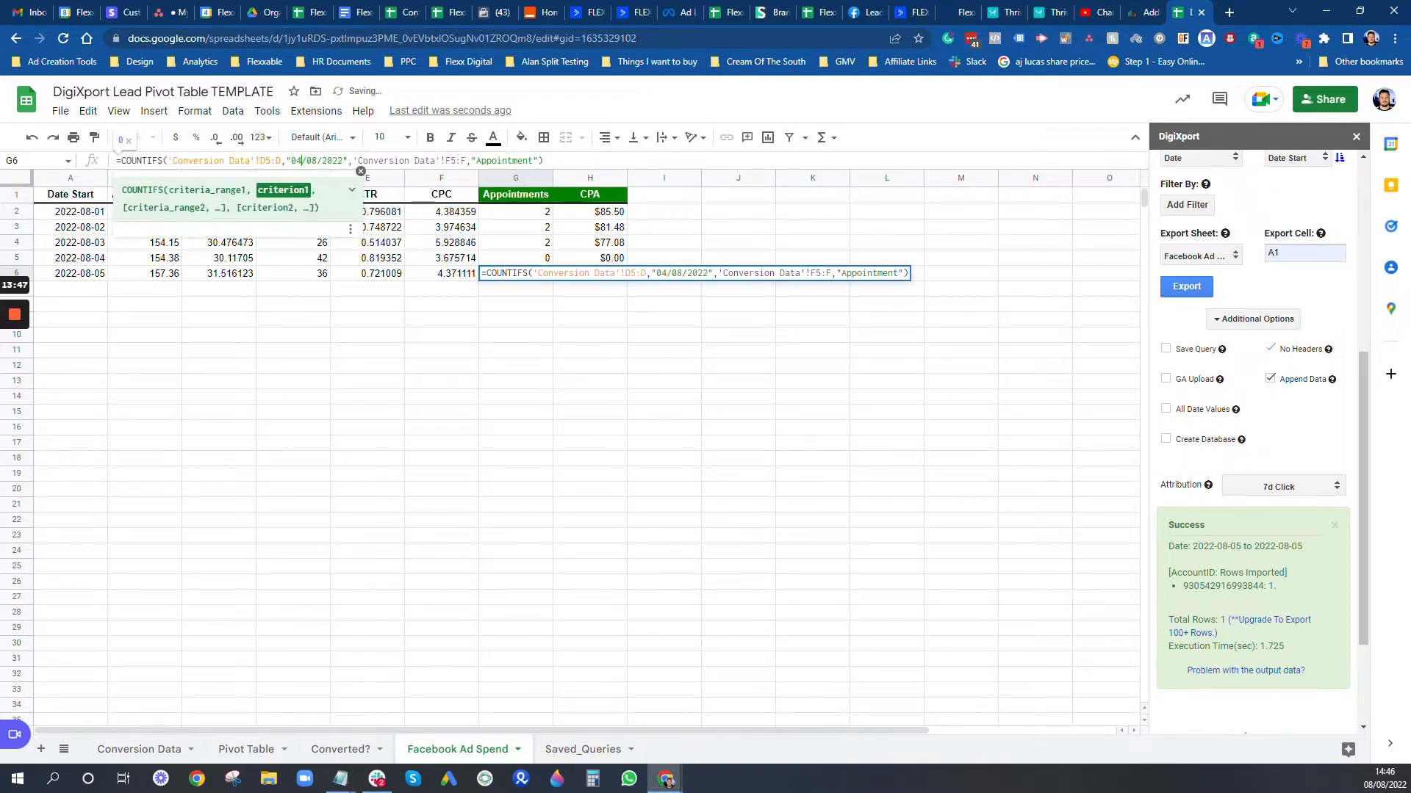
key("BackSpace")
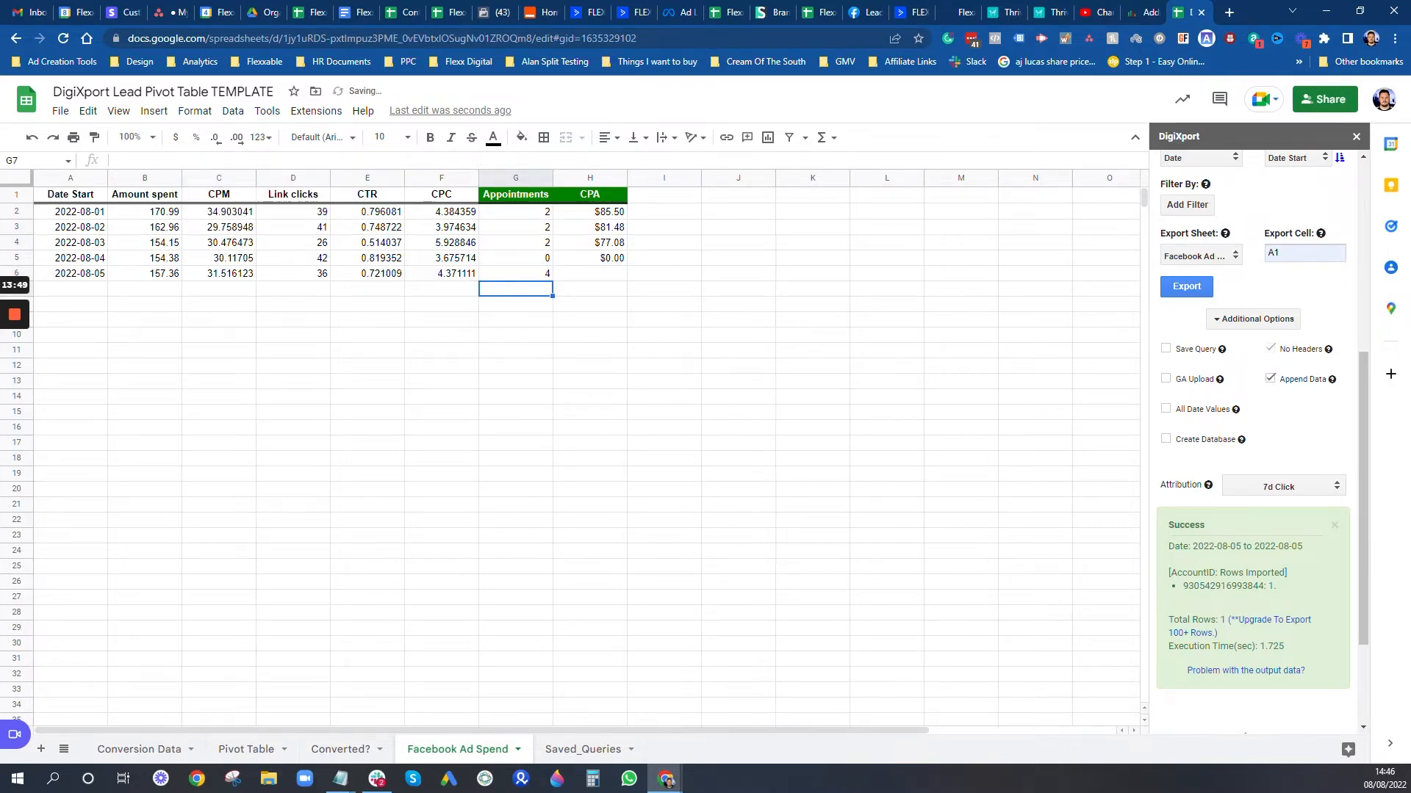
left_click(615, 259)
left_click_drag(627, 266, 630, 279)
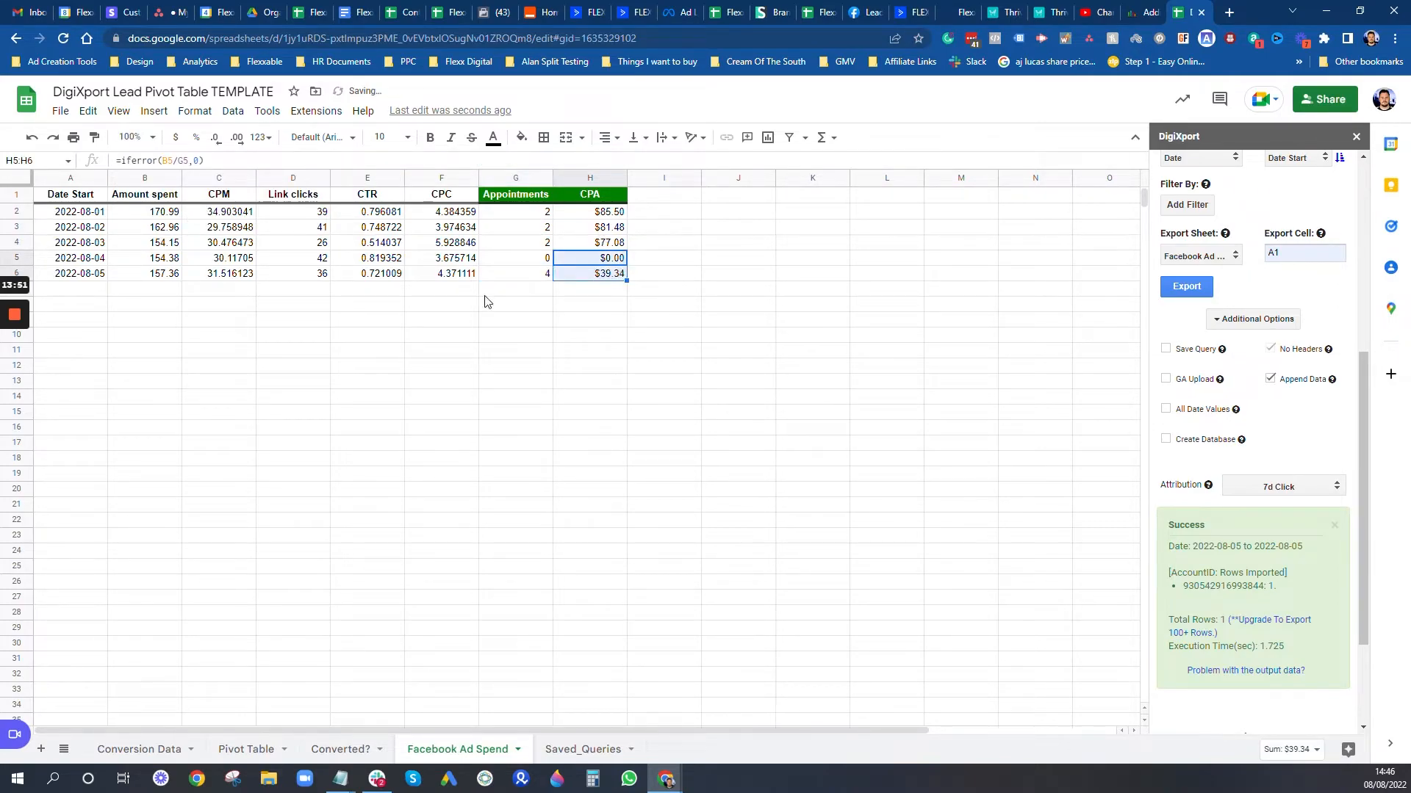
left_click(625, 385)
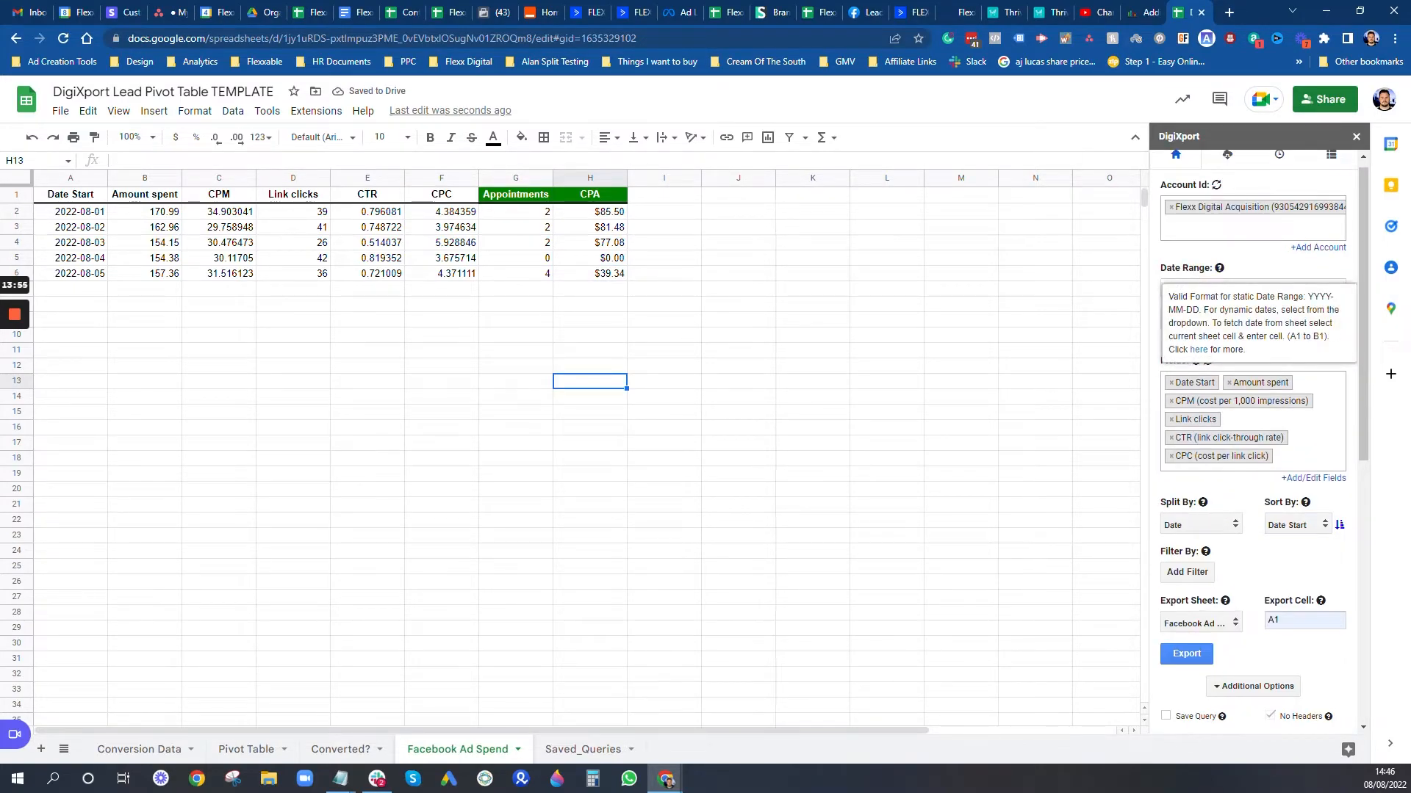
Step: Export the 2022-08-06 Facebook Ads data from DigiXport into the sheet
left_click(1249, 286)
left_click(1332, 373)
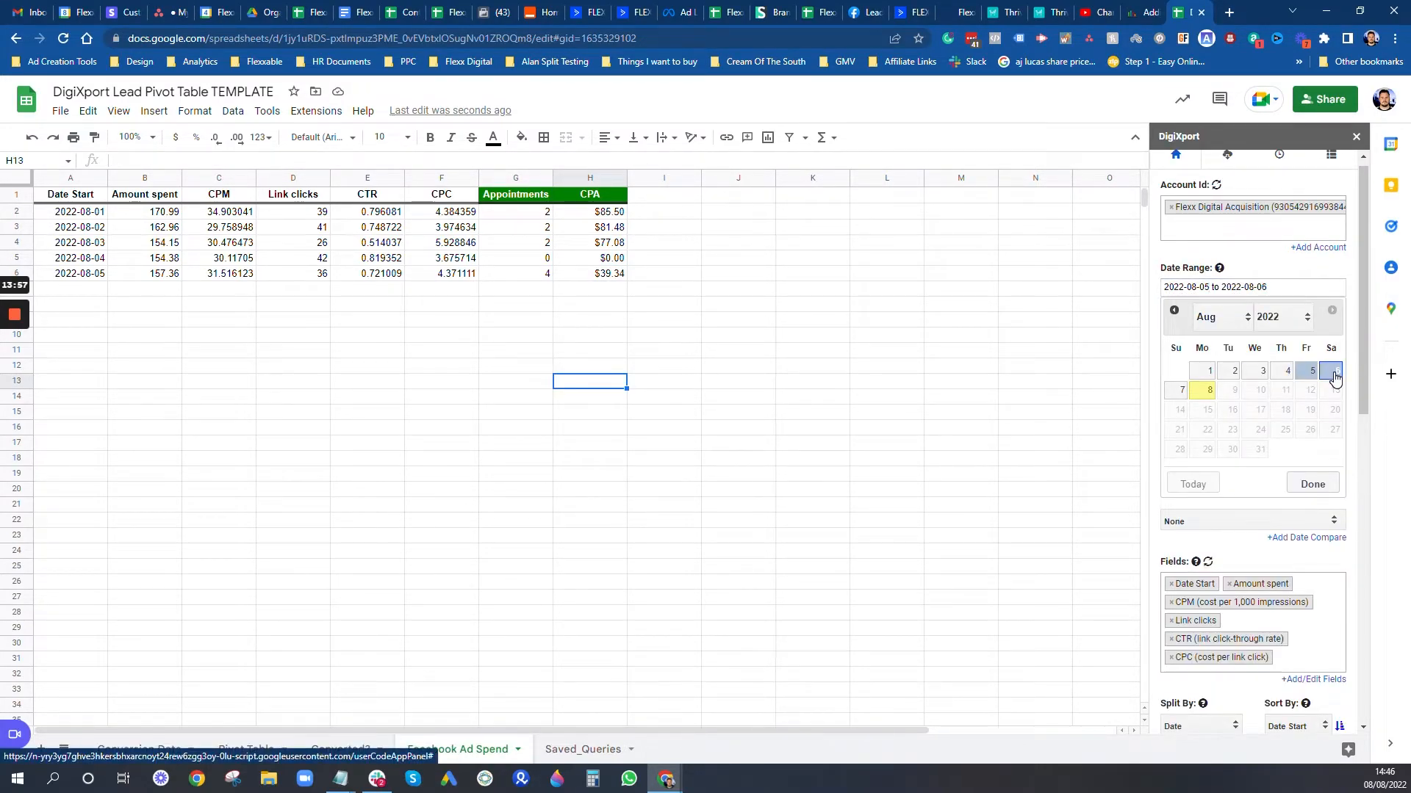
left_click(1332, 371)
left_click(1319, 483)
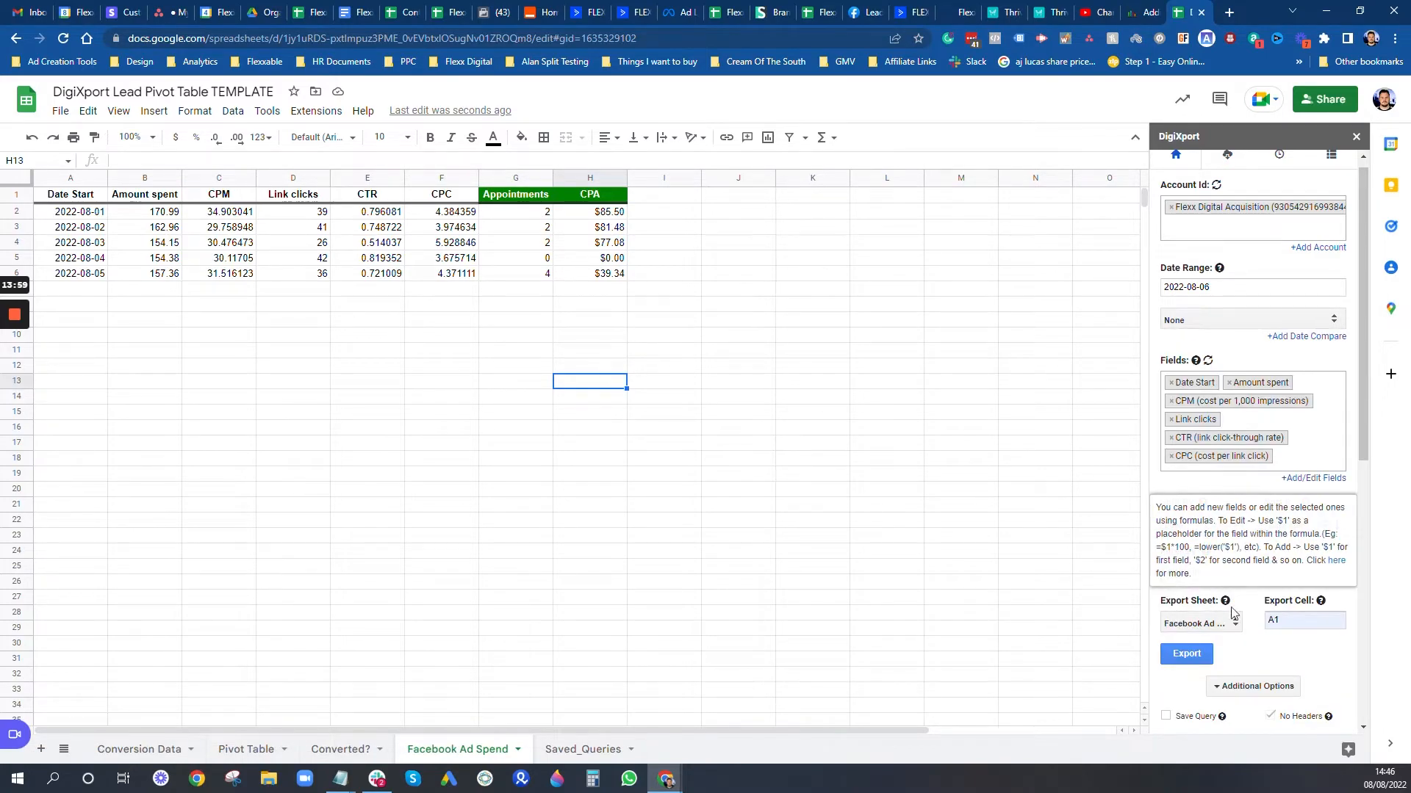
left_click(1186, 654)
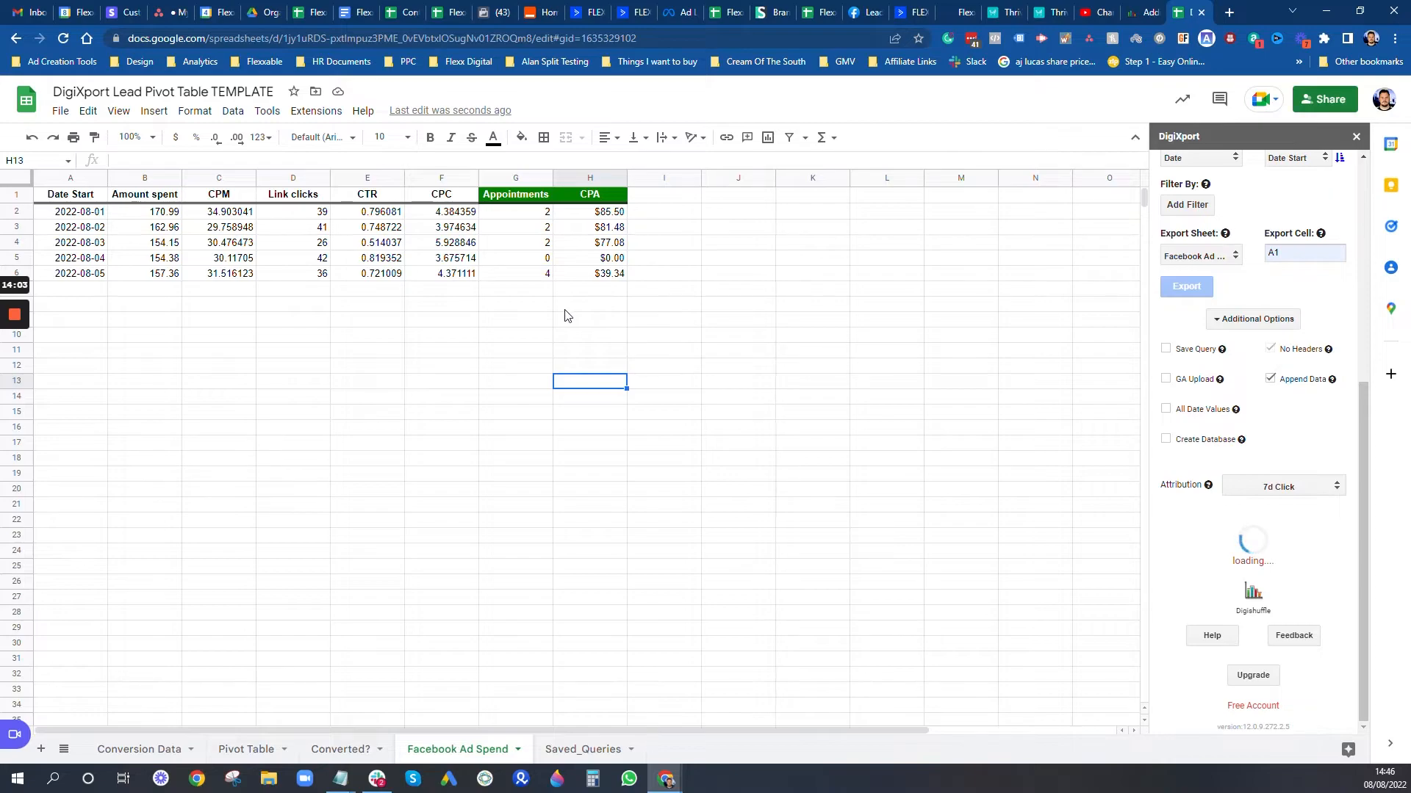
Step: Fill G6 and H6 down into row 7, dated 06/08/2022, giving 2 appointments and $76.92 CPA
left_click(534, 277)
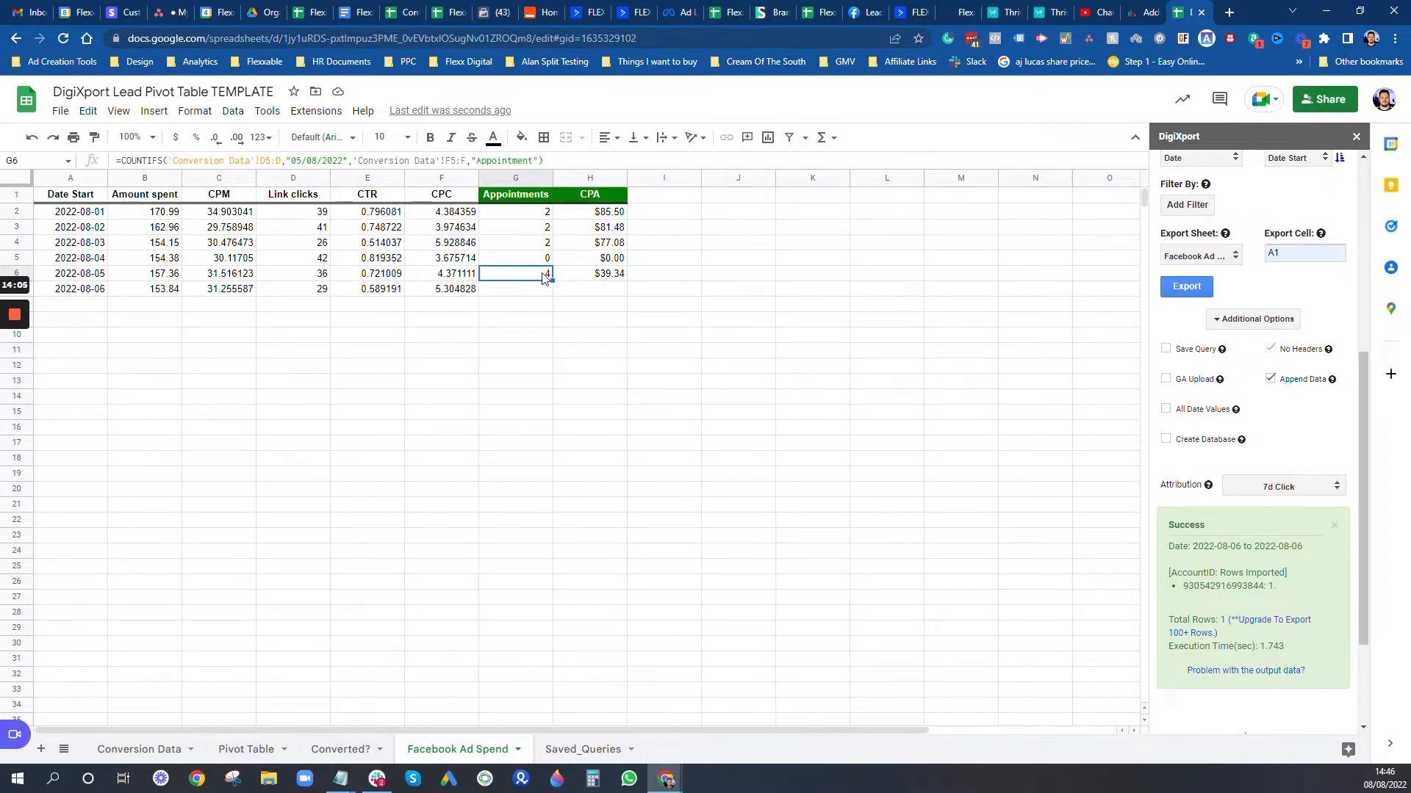
left_click_drag(552, 281, 547, 292)
left_click(528, 291)
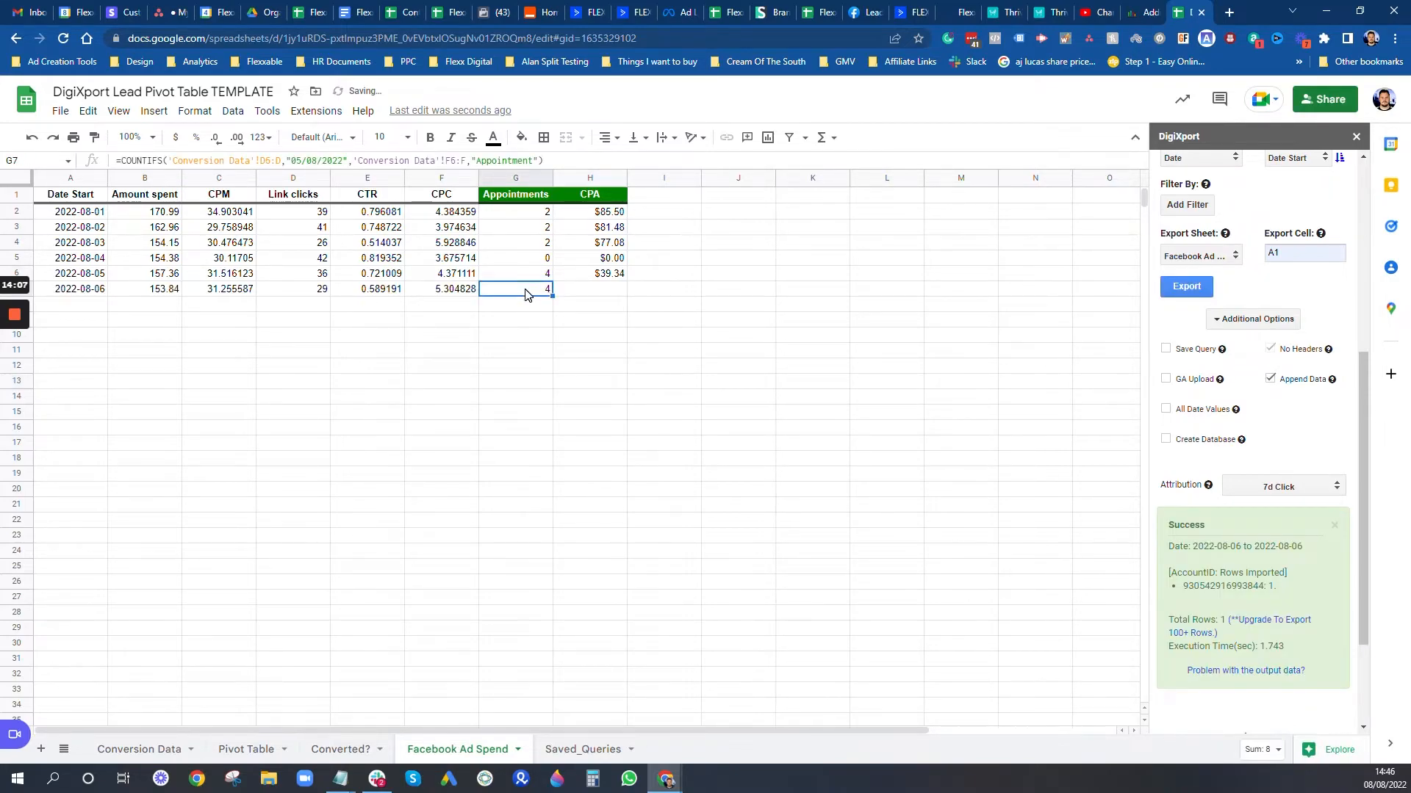
left_click(302, 162)
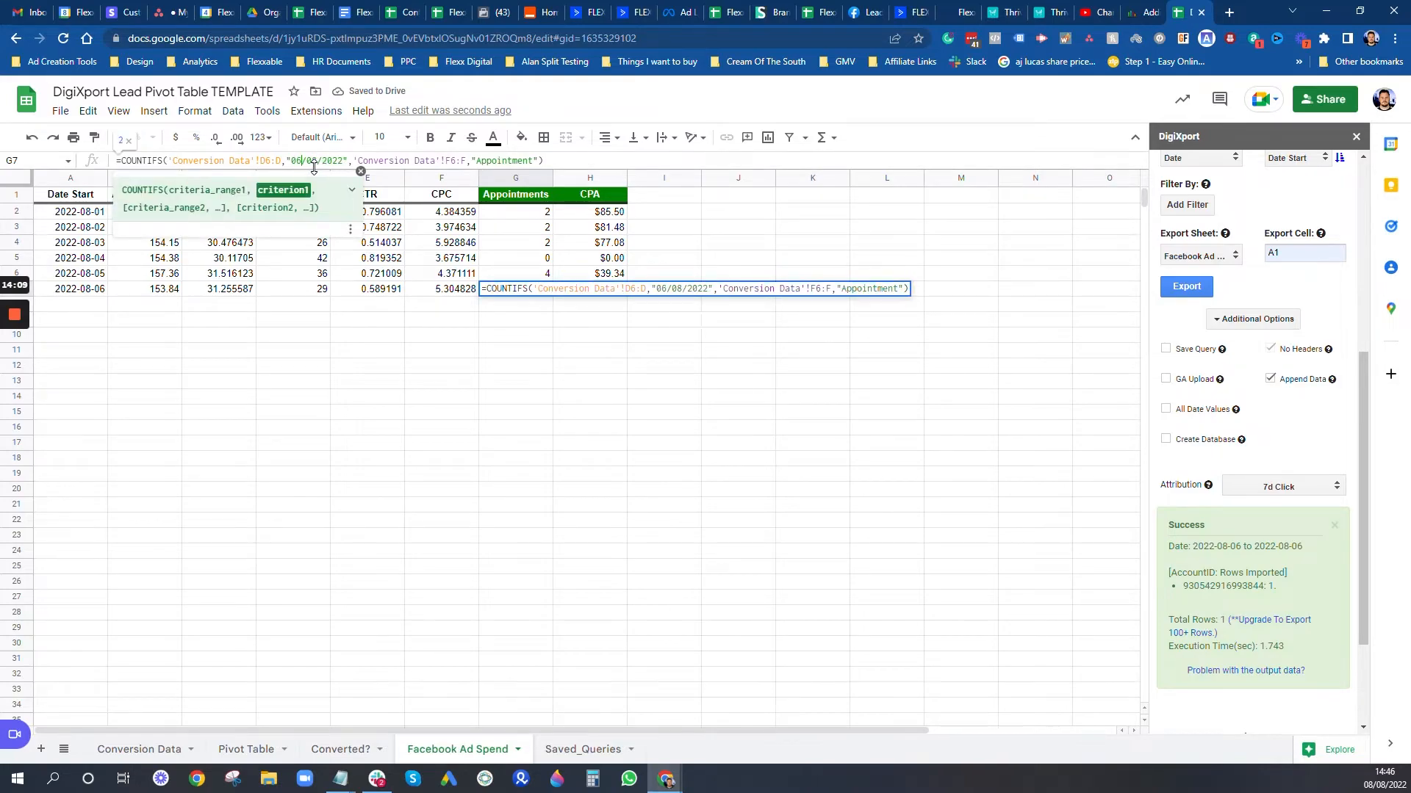
key("Return")
left_click(616, 275)
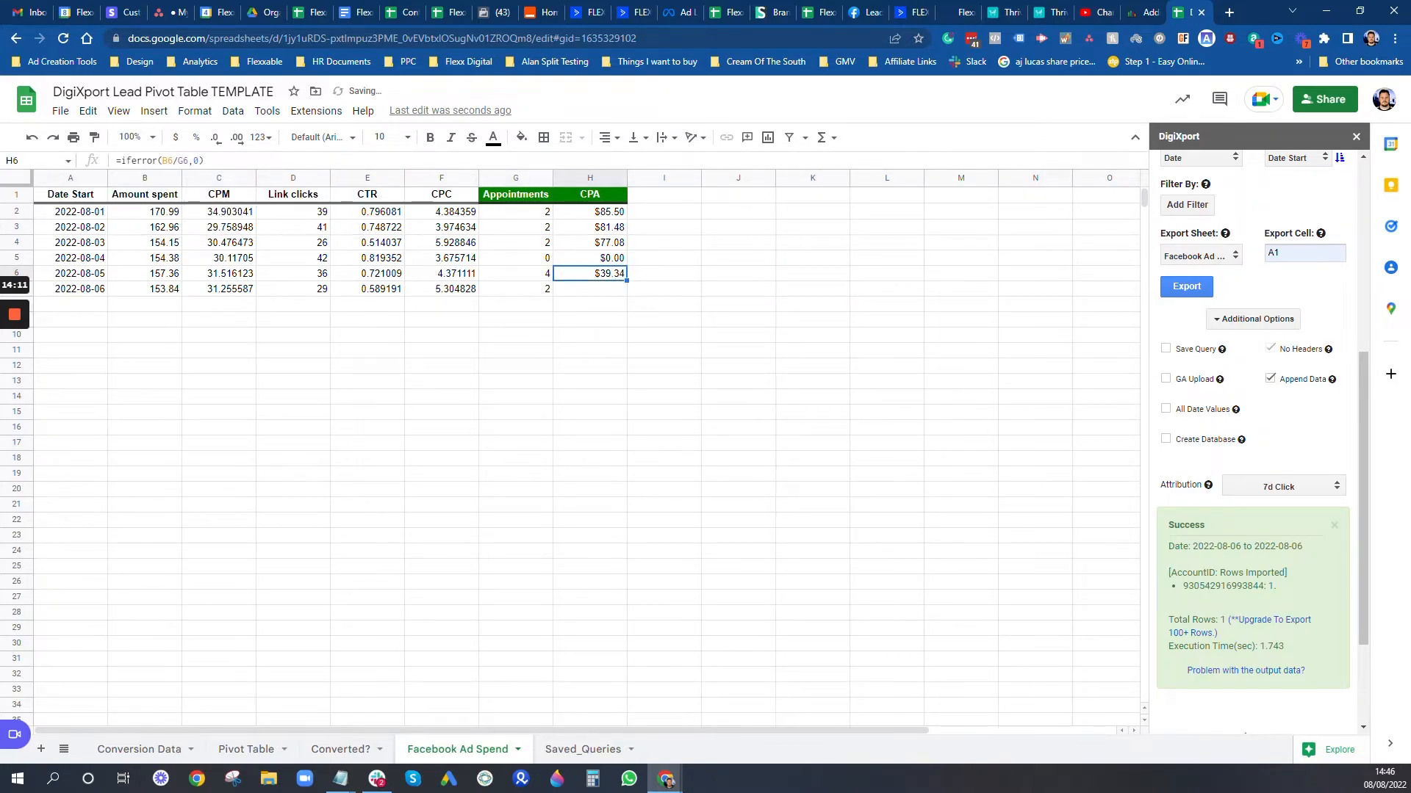
left_click_drag(627, 281, 624, 292)
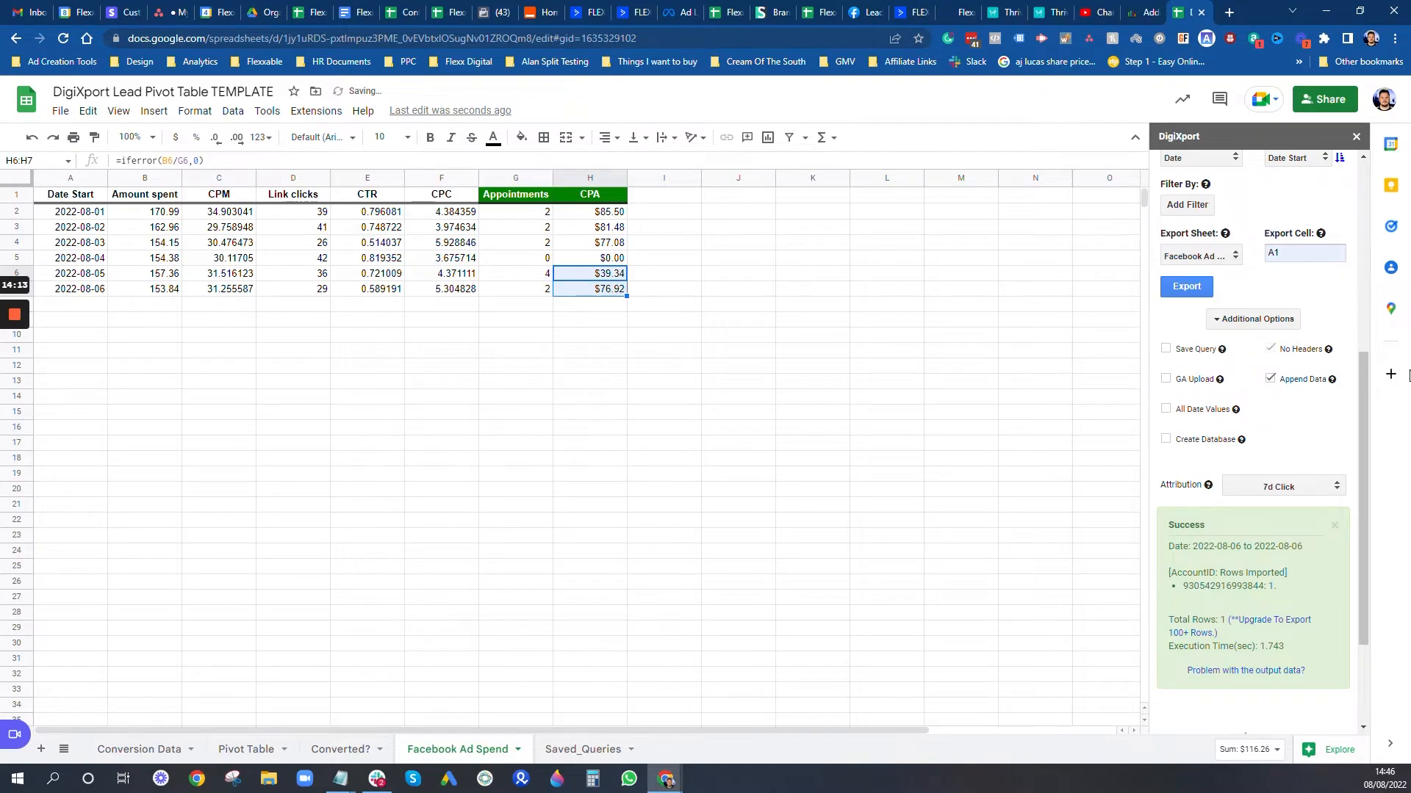
left_click(463, 293)
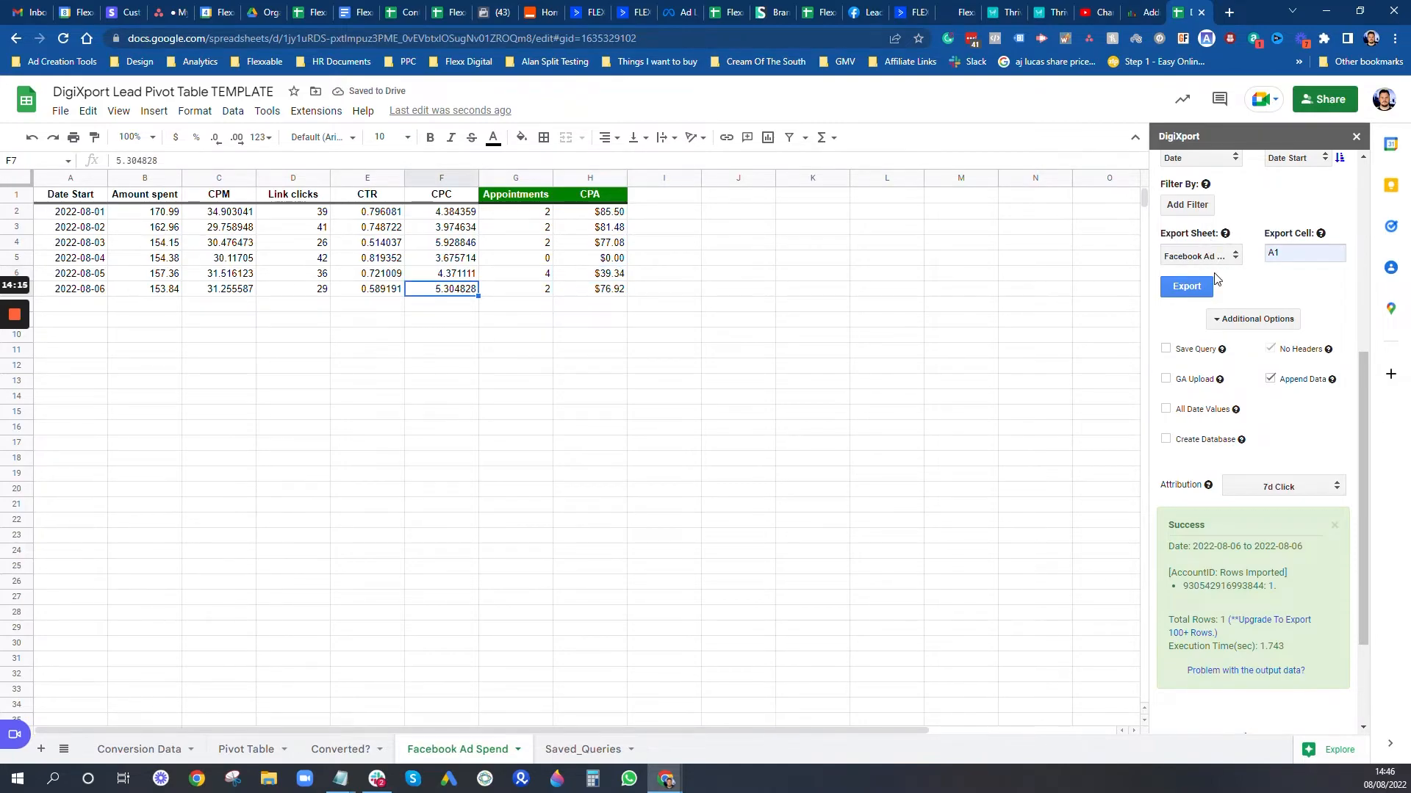
Step: Export the saved 'Yesterday FB Data' query from DigiXport's saved queries
scroll(1218, 279, "up", 2)
scroll(1218, 279, "up", 3)
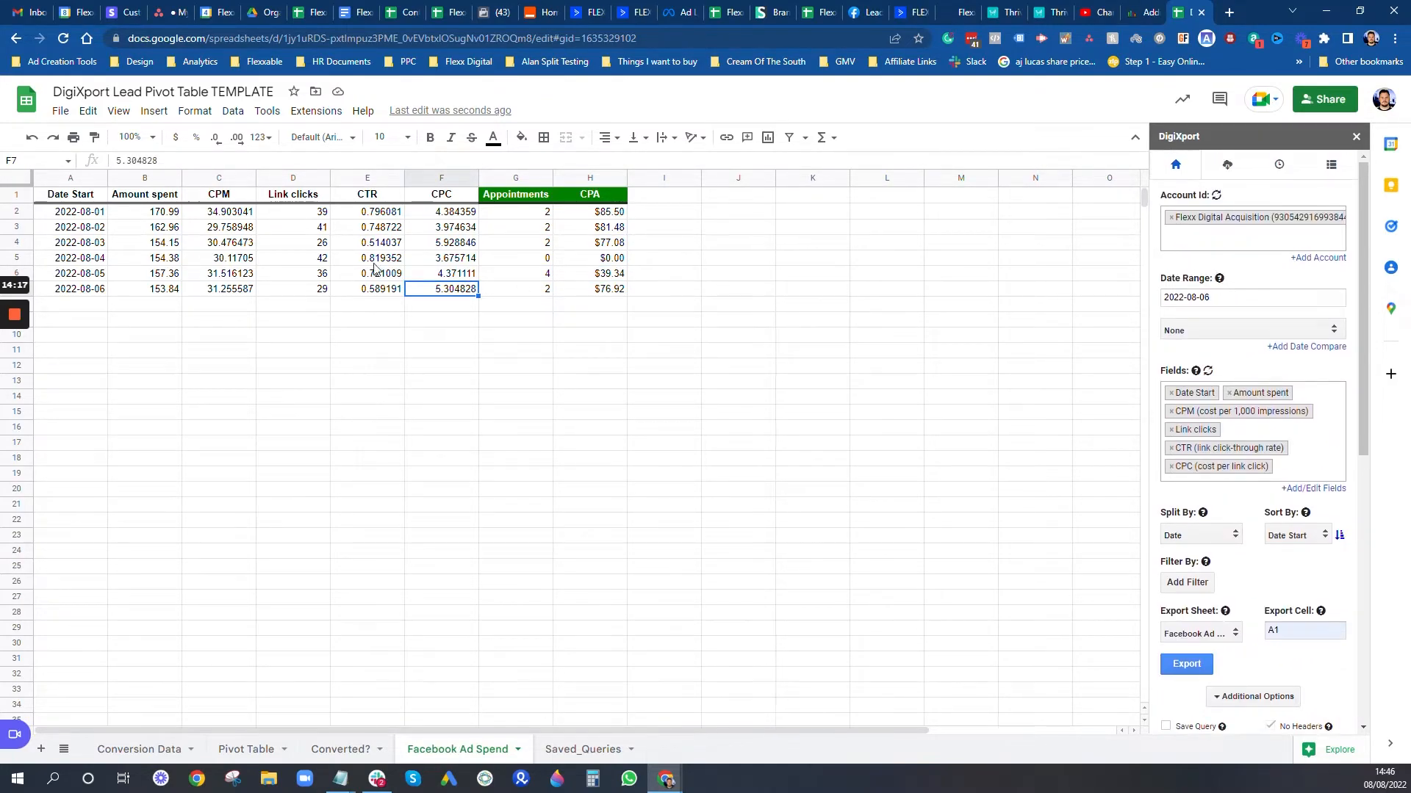
left_click(1227, 166)
left_click(1221, 219)
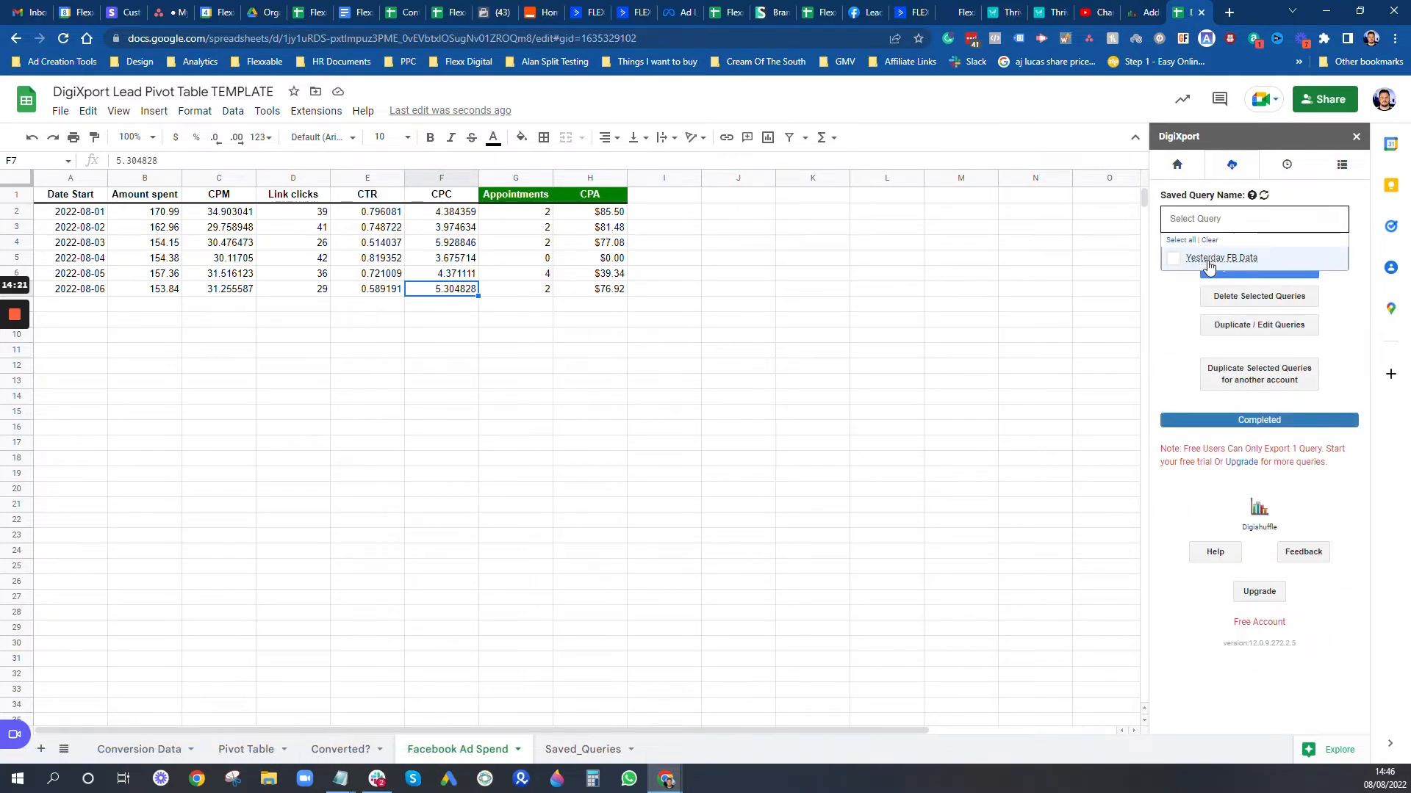
left_click(1205, 259)
left_click(1171, 372)
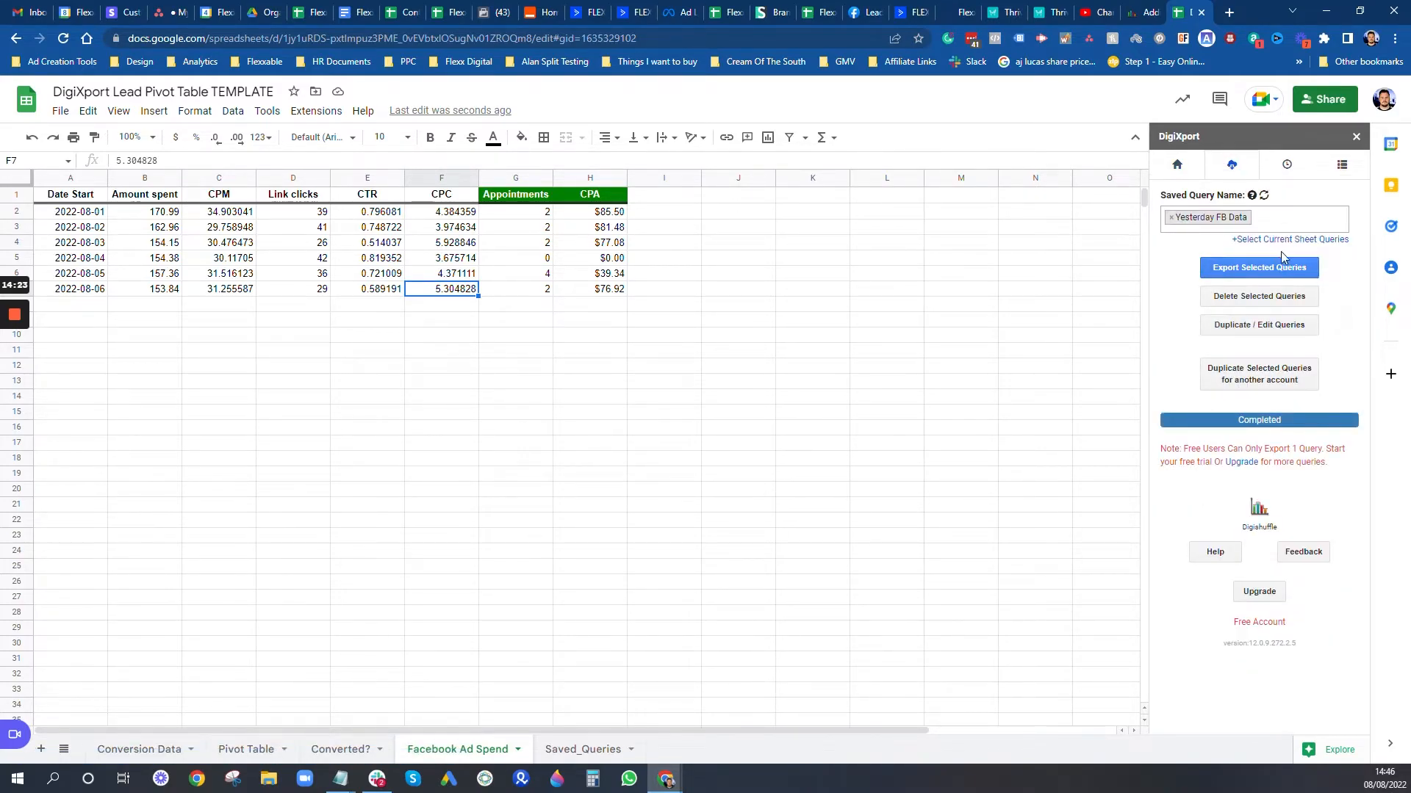
left_click(1269, 269)
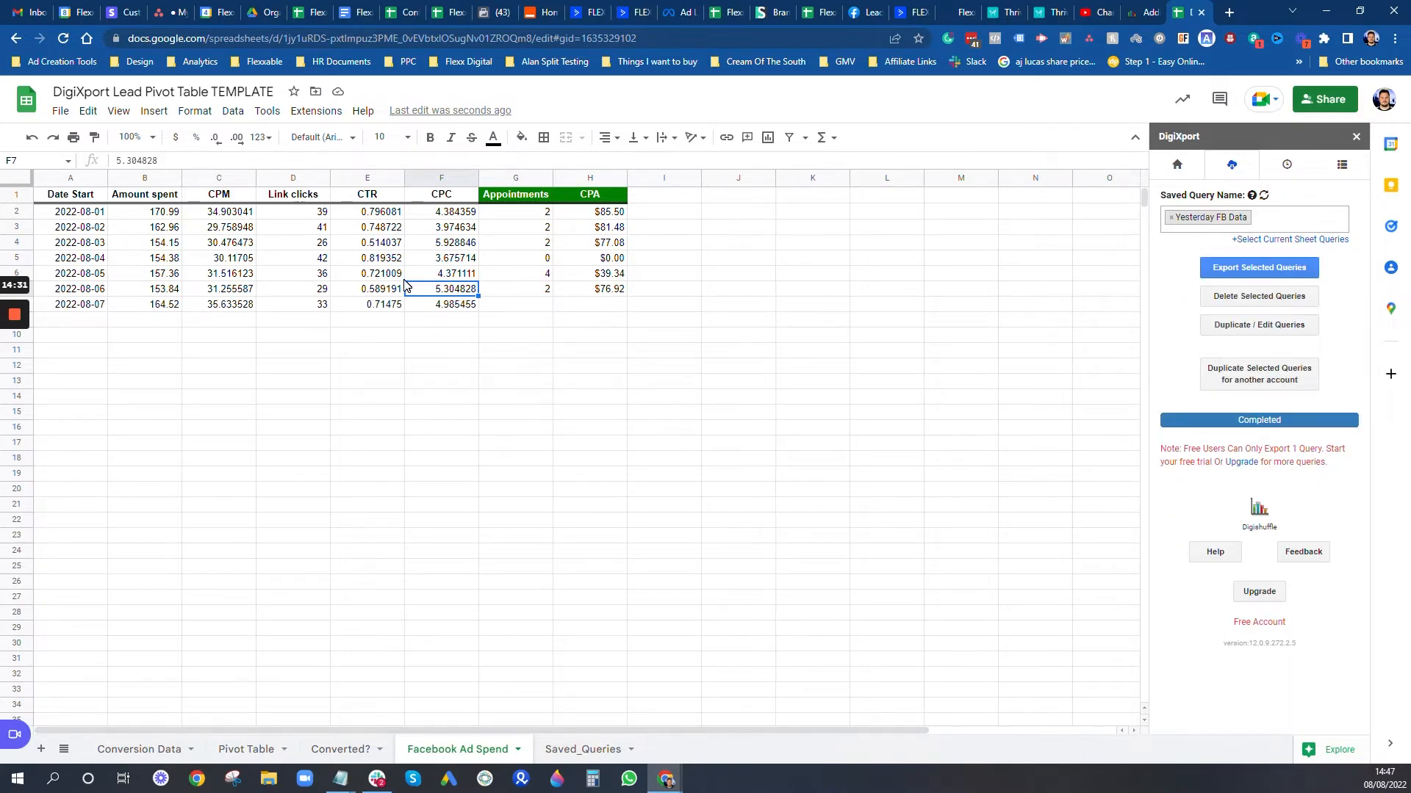
Step: Fill G7 and H7 into row 8 with date 07/08/2022, giving 4 appointments and $41.13 CPA
left_click(519, 306)
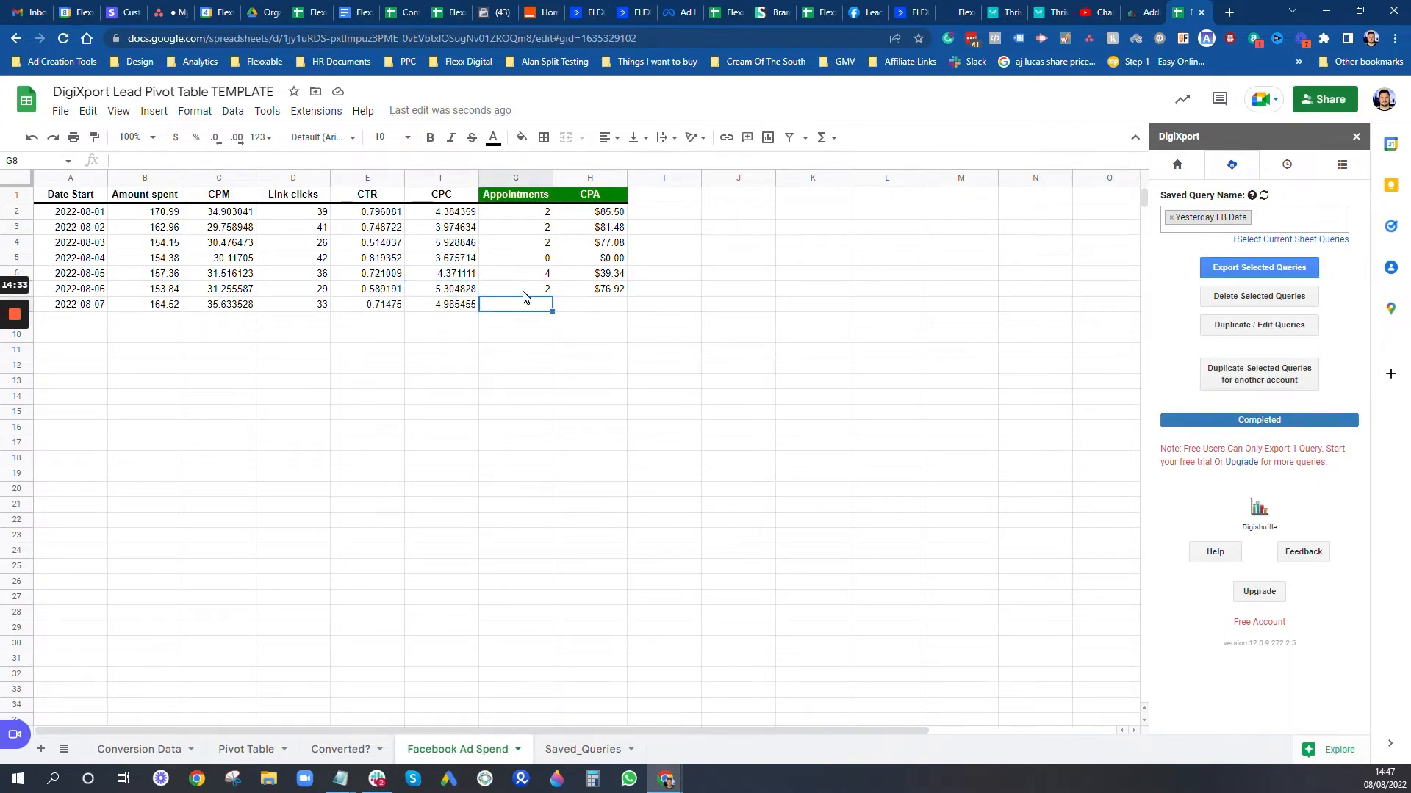
key("Up")
left_click_drag(551, 296, 551, 310)
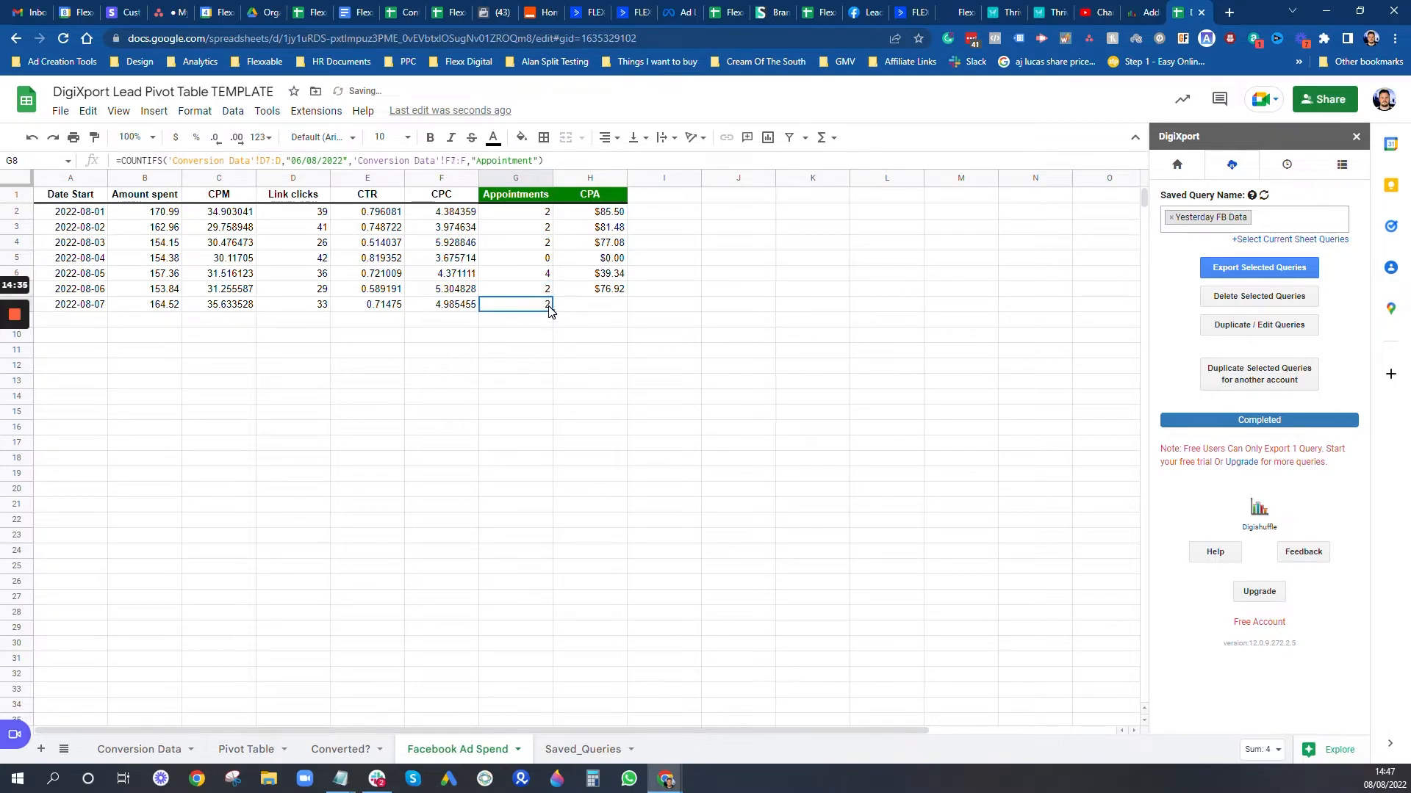
left_click(289, 160)
key("BackSpace")
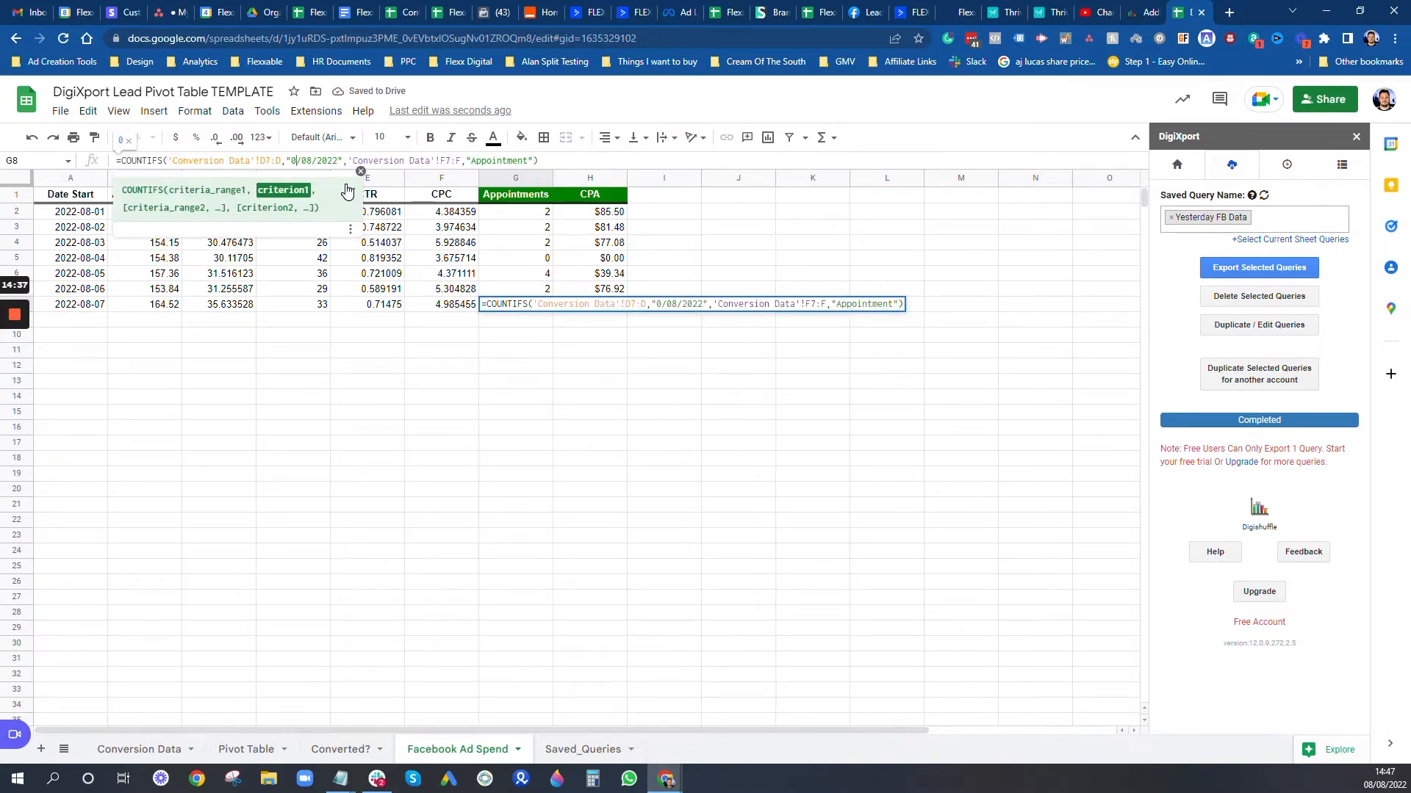
type("7")
key("Return")
left_click(596, 291)
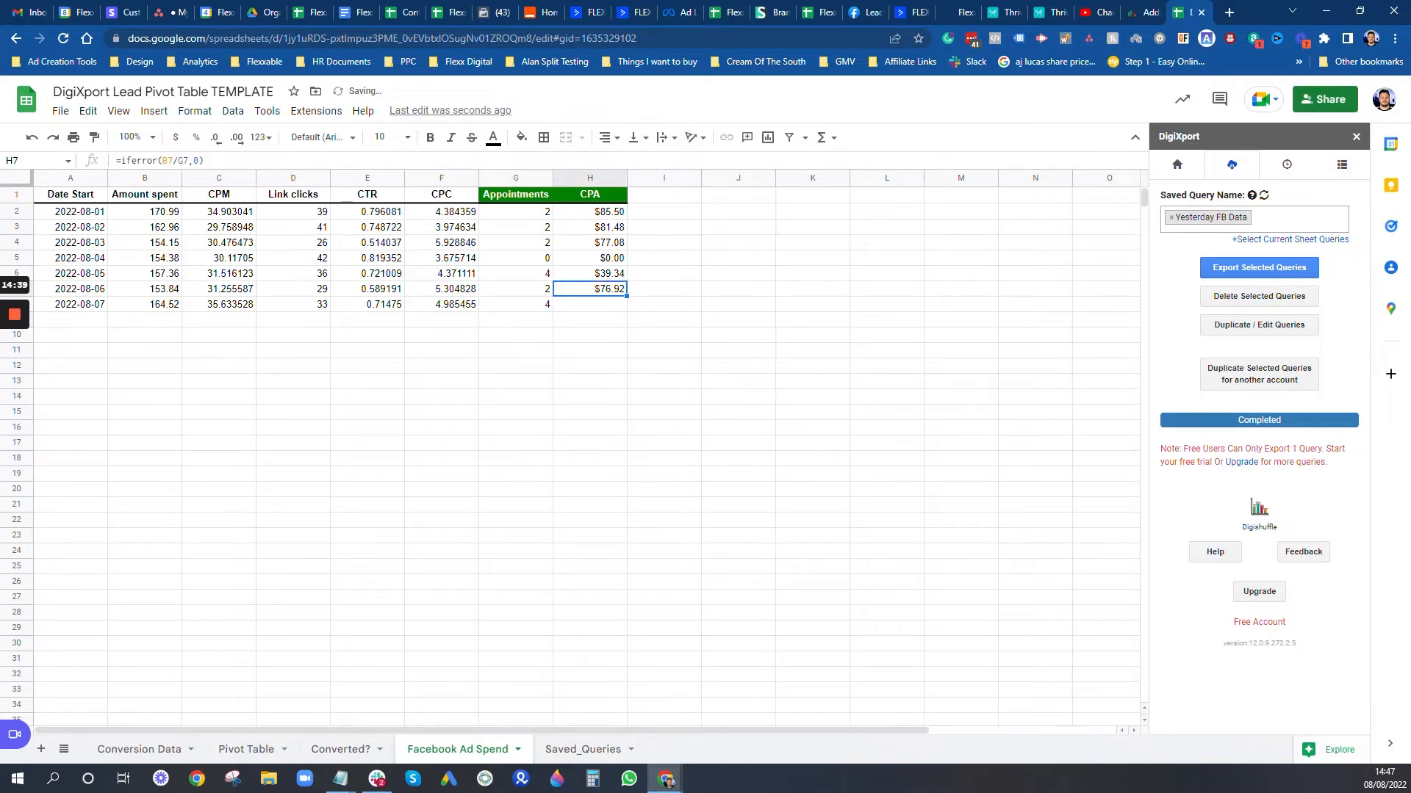
left_click_drag(626, 297, 626, 311)
left_click(622, 369)
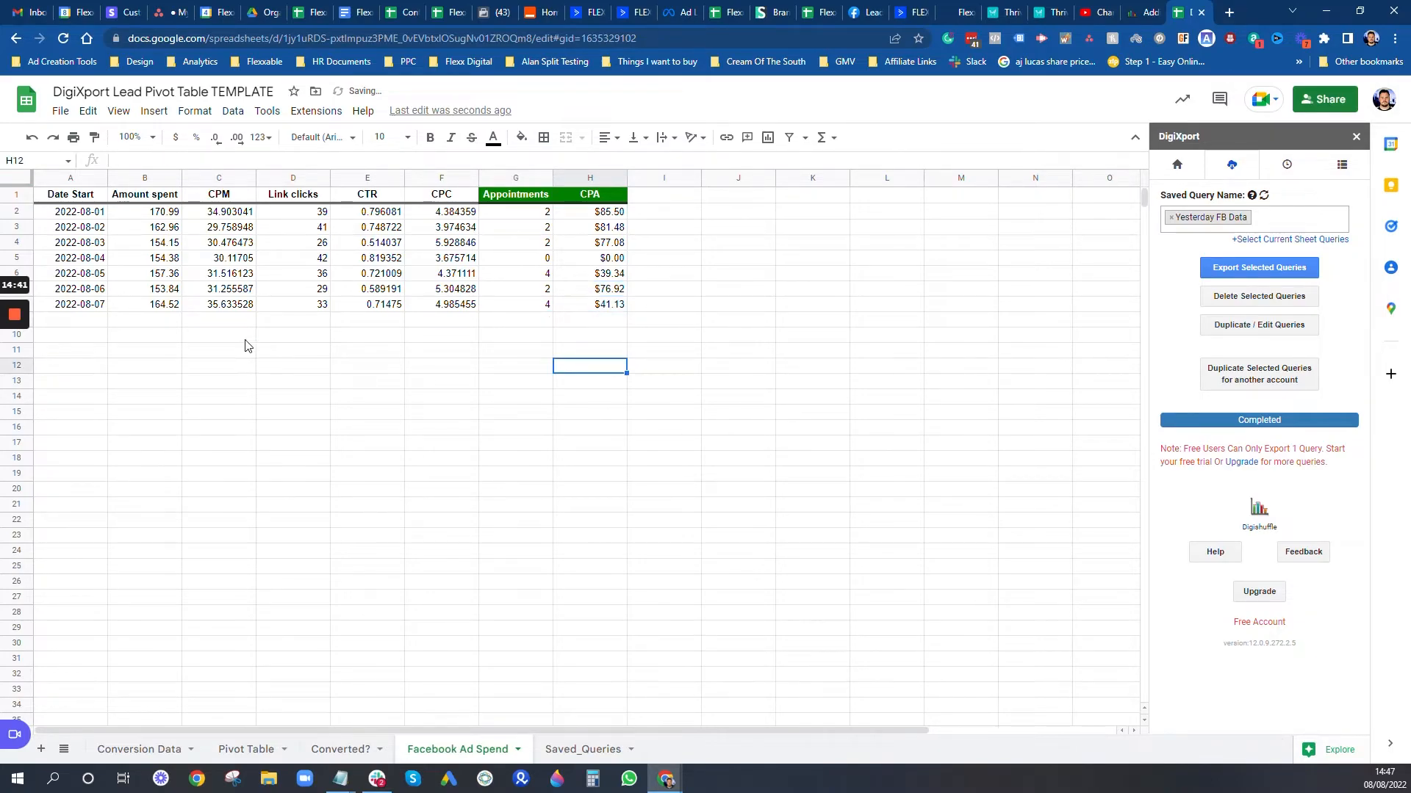
left_click(166, 311)
left_click(213, 309)
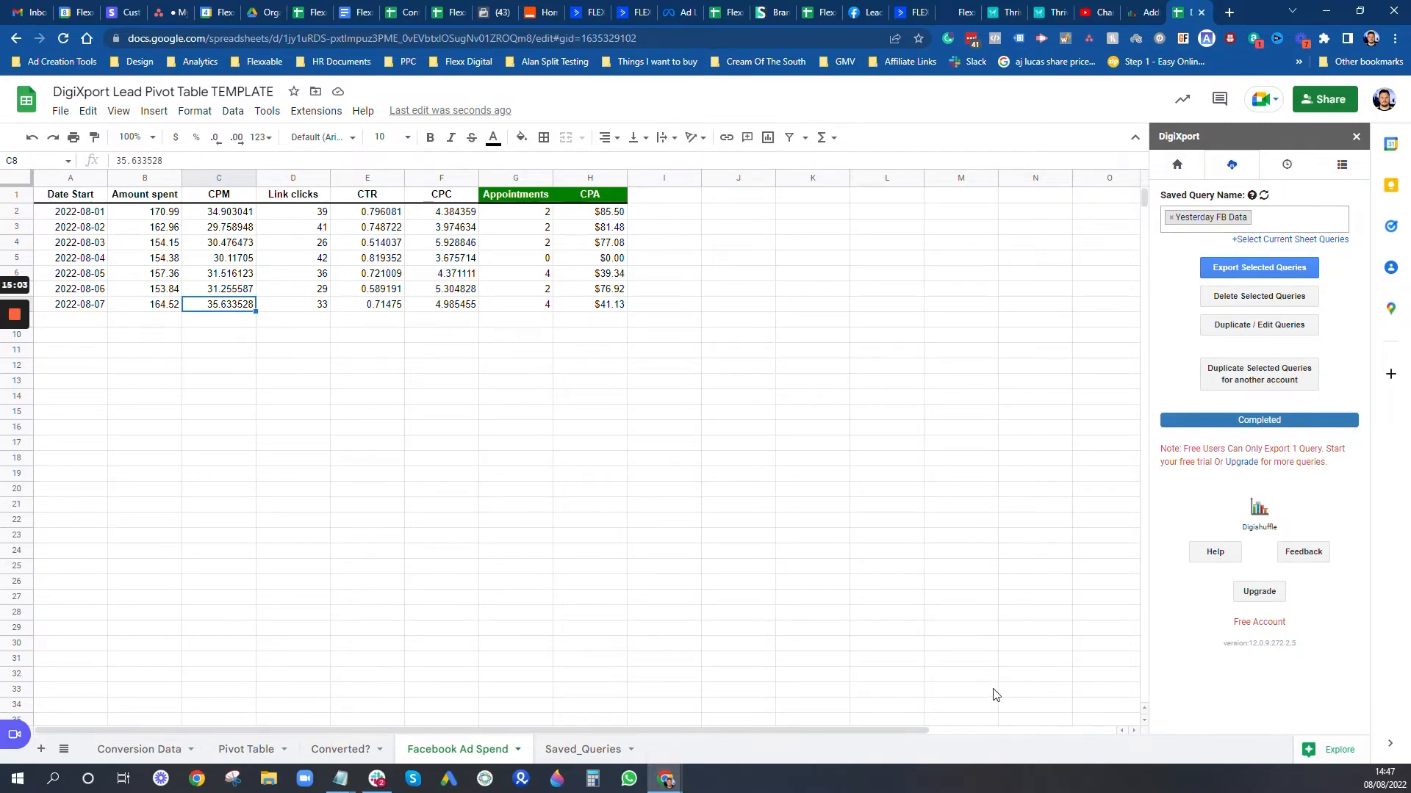
Step: Review the saved query's ID, creation time and spreadsheet ID on the Saved_Queries sheet
left_click(579, 753)
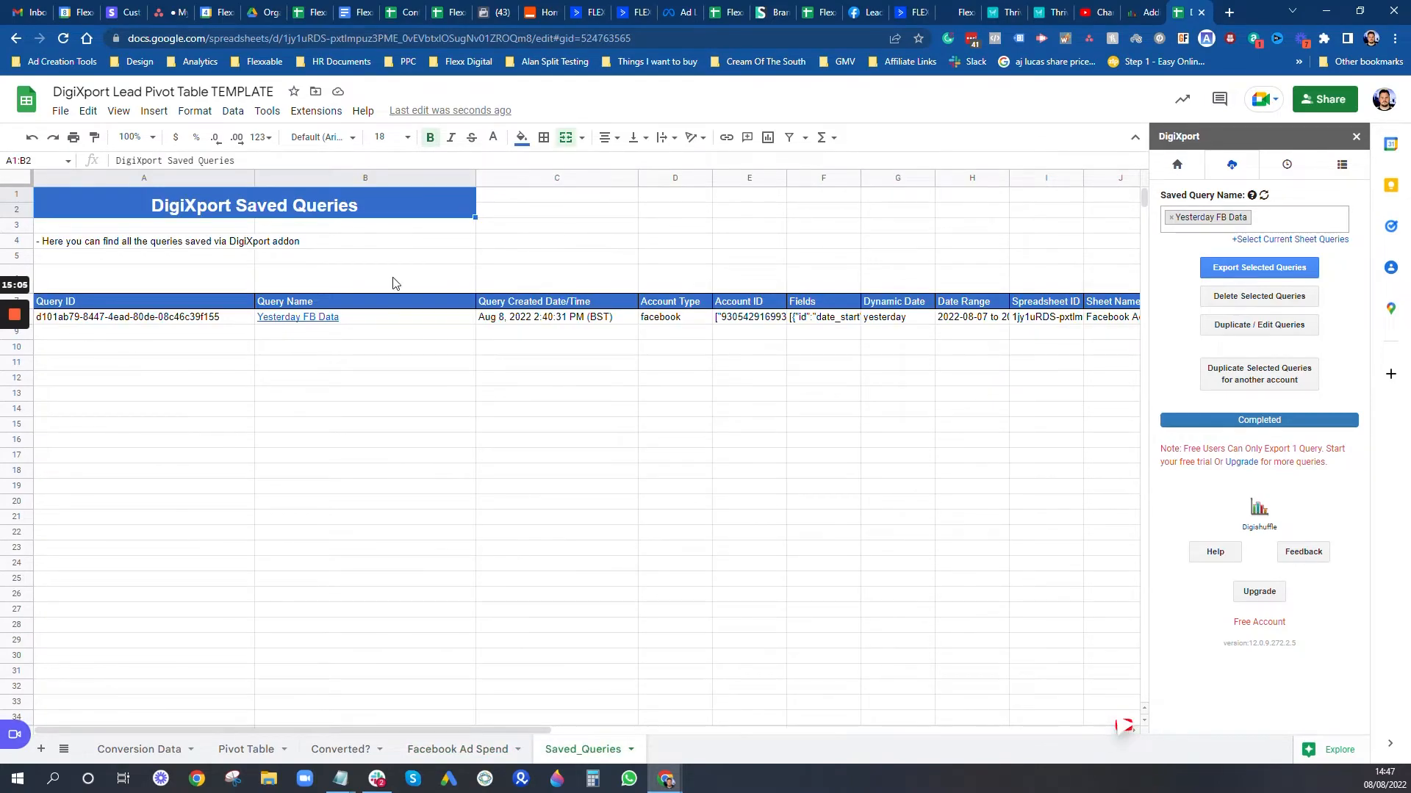
left_click(97, 317)
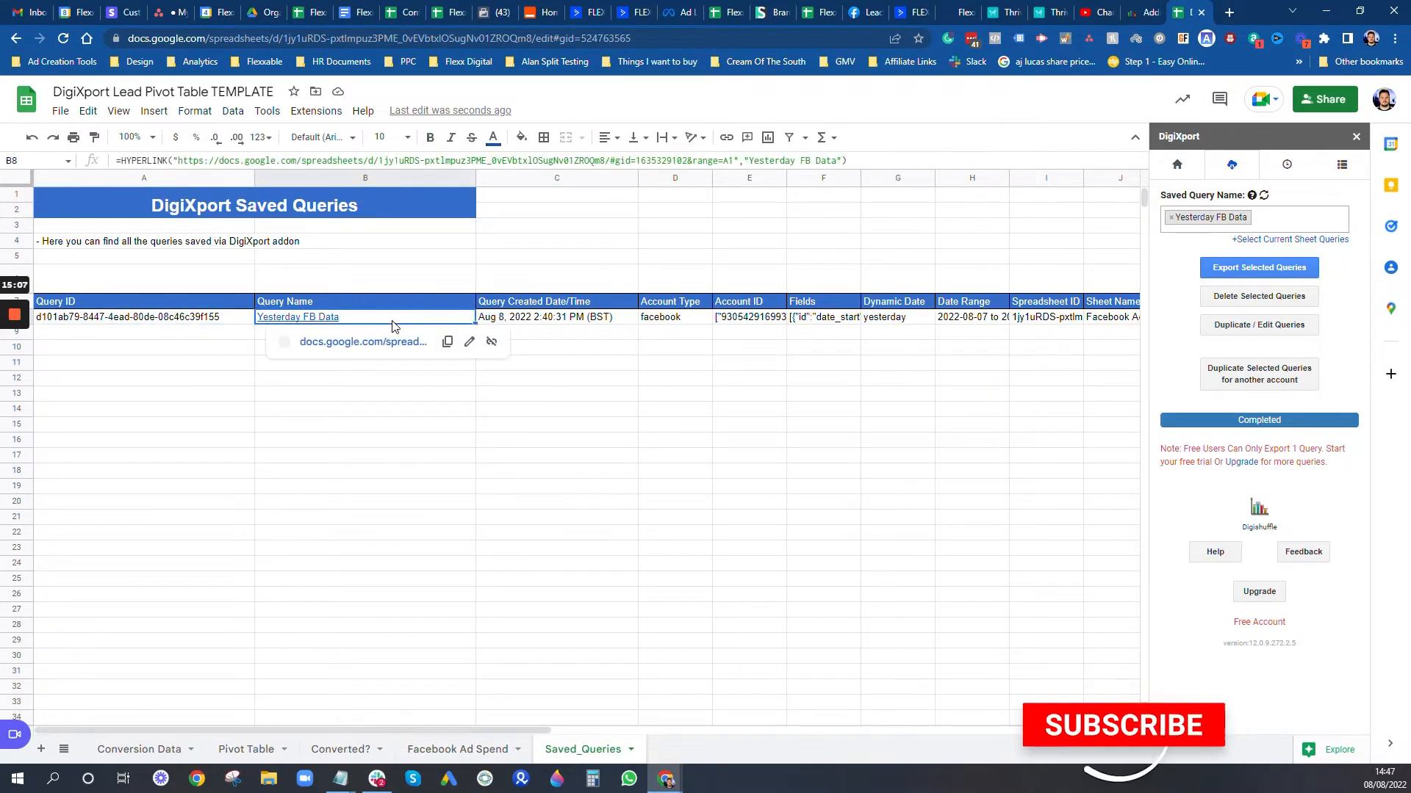
left_click(573, 317)
left_click(1077, 326)
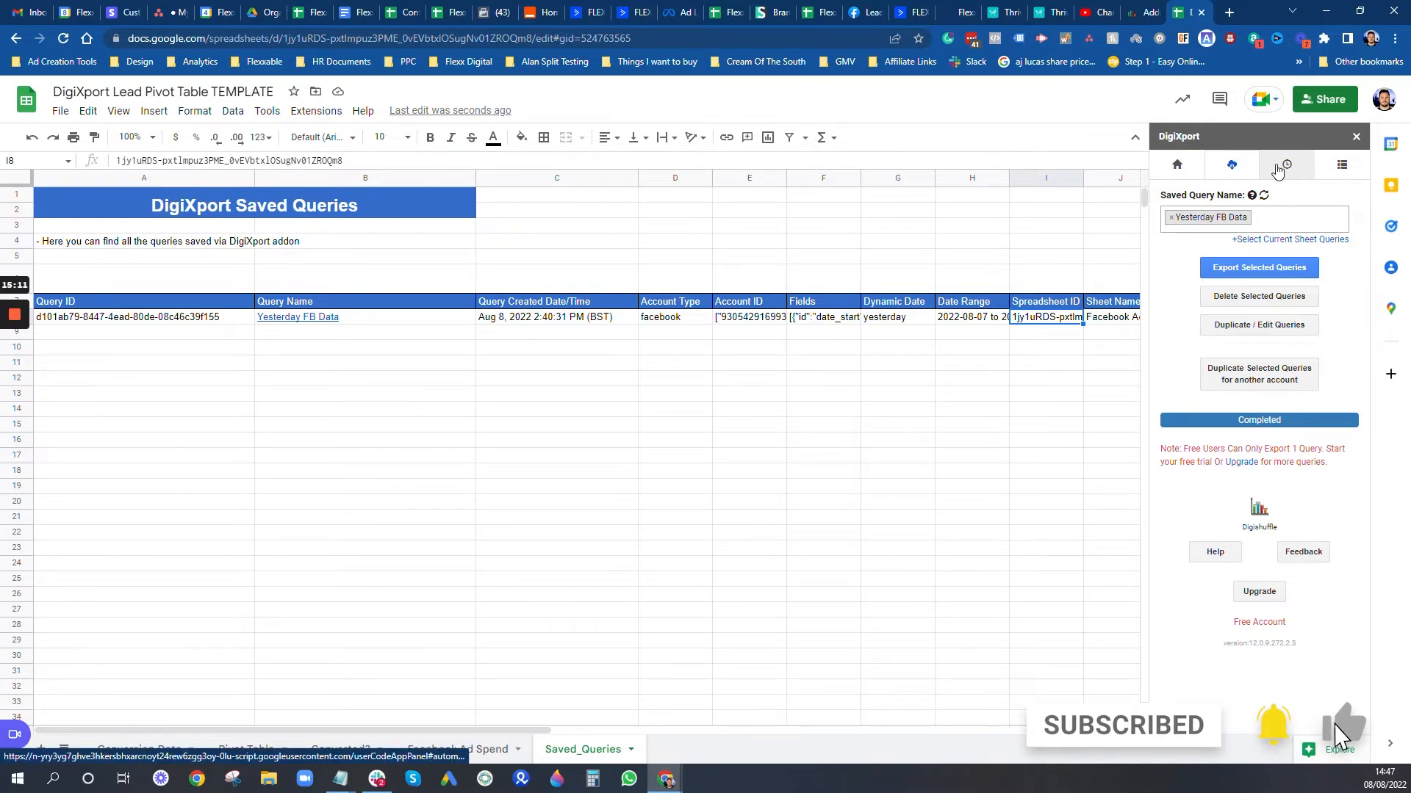
Step: Schedule the saved query to run Daily at 1:00 PM in DigiXport
left_click(1286, 166)
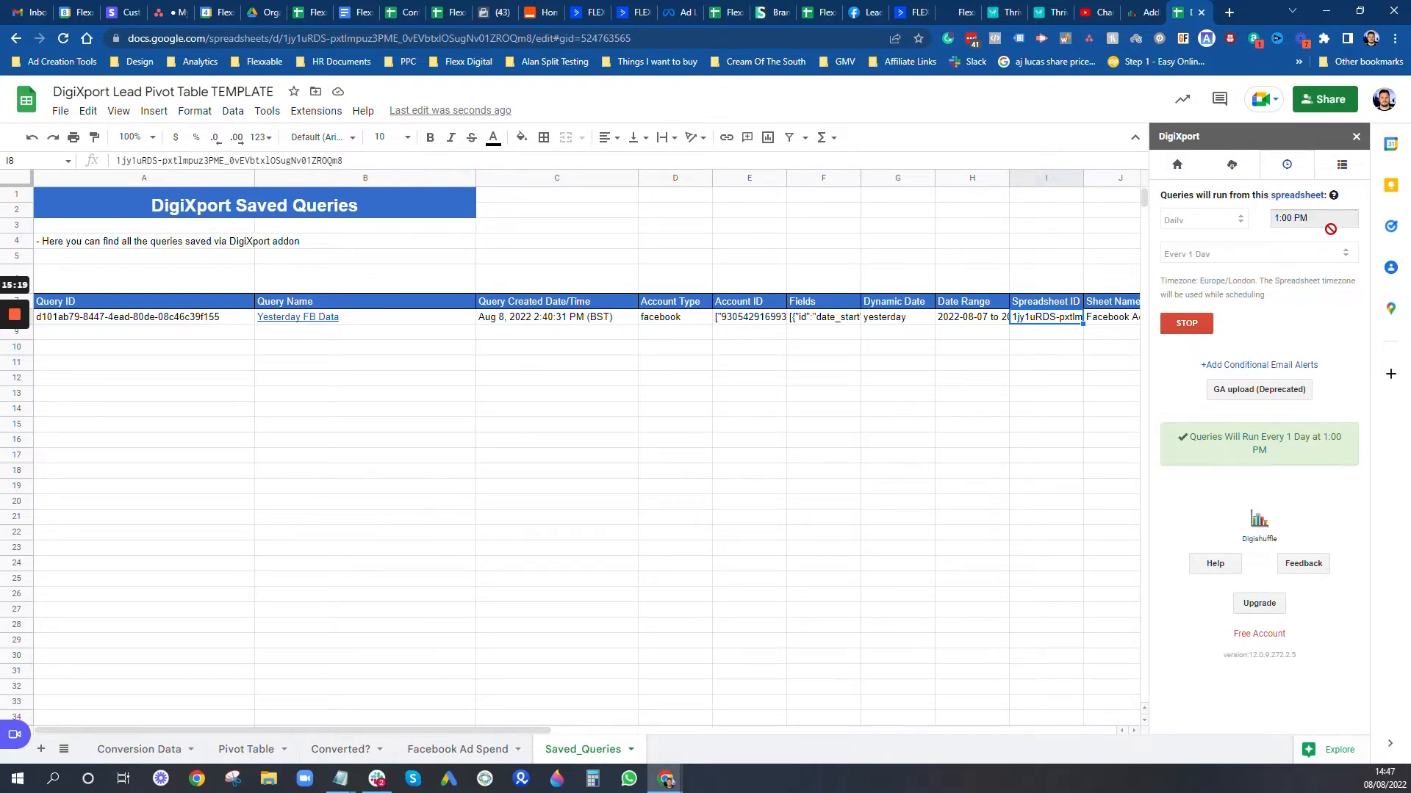
left_click(1185, 324)
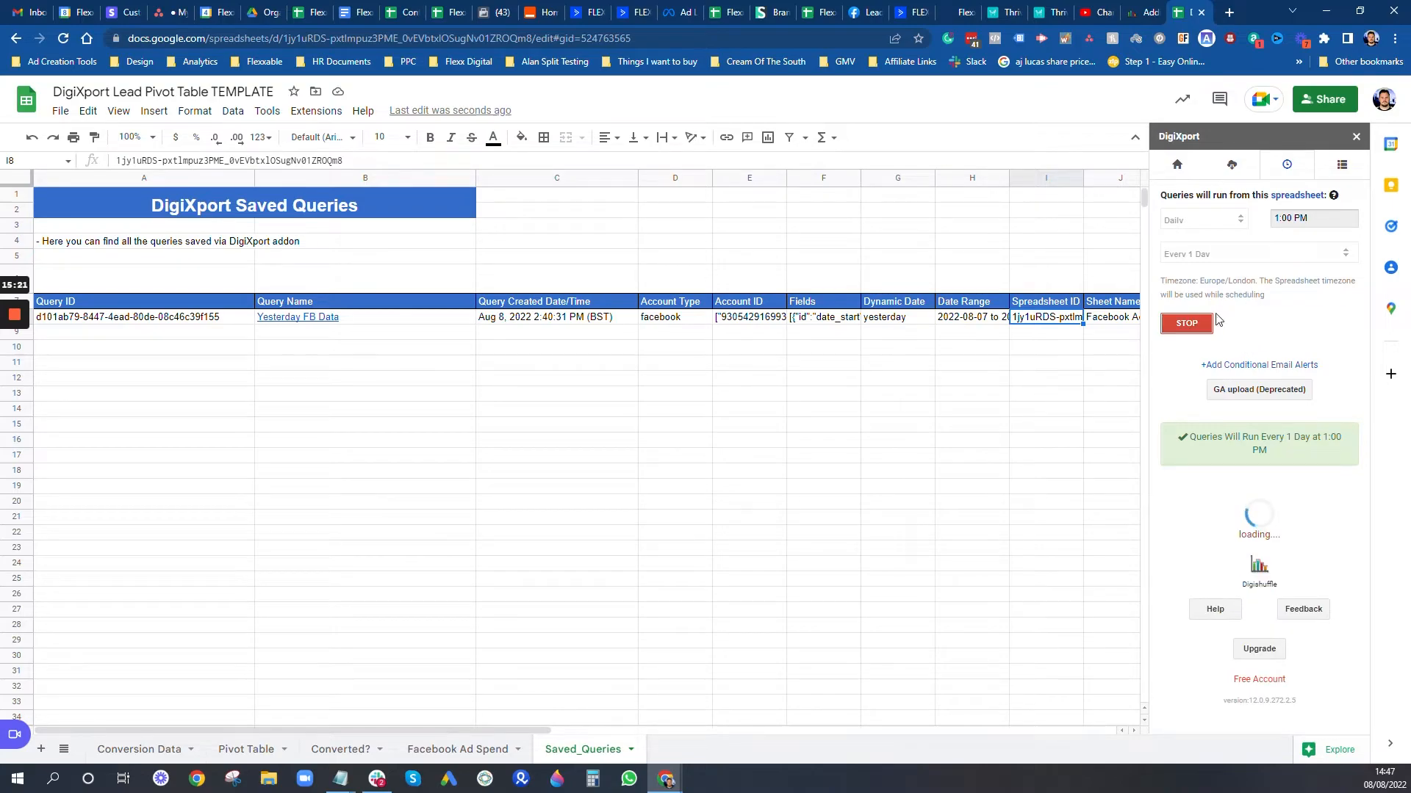
left_click(1200, 224)
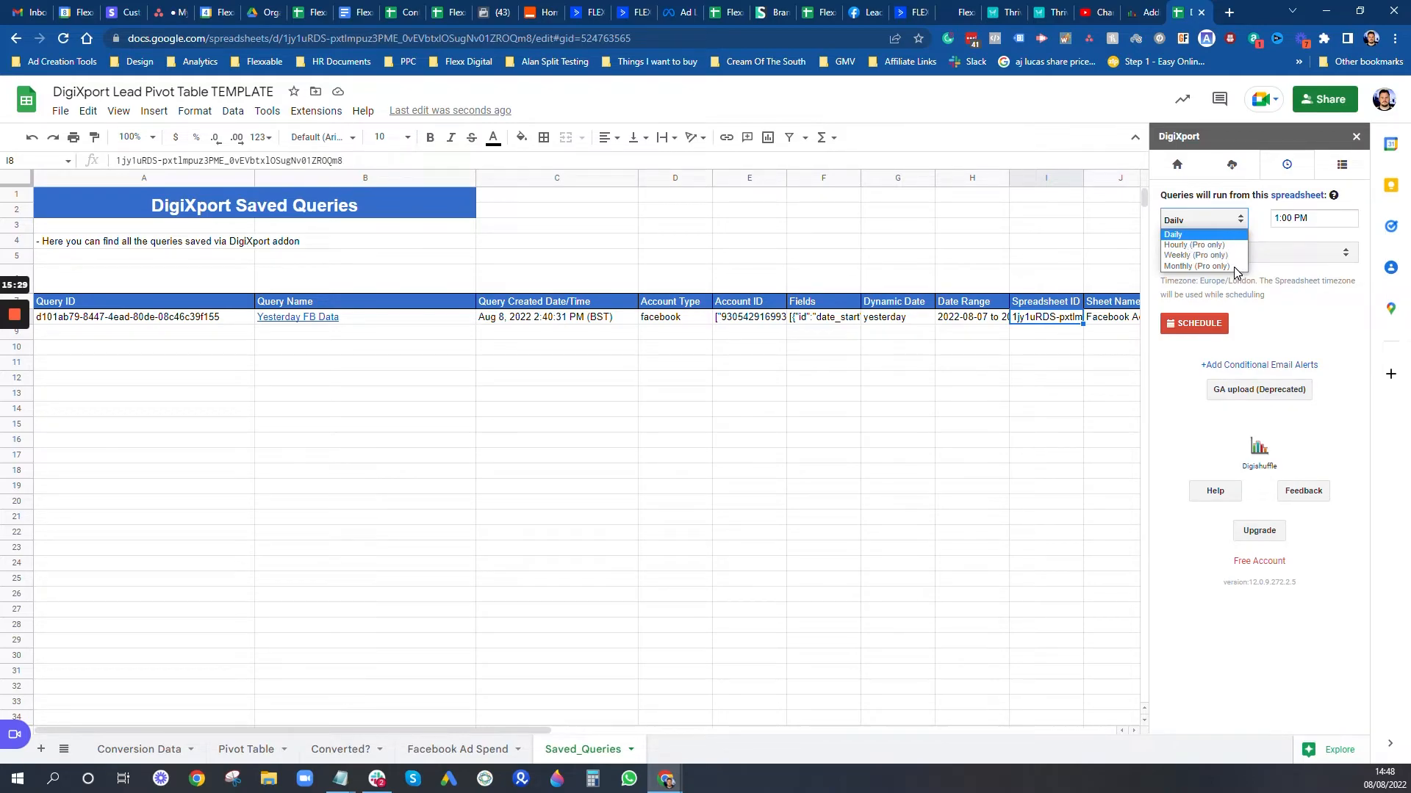
left_click(1182, 236)
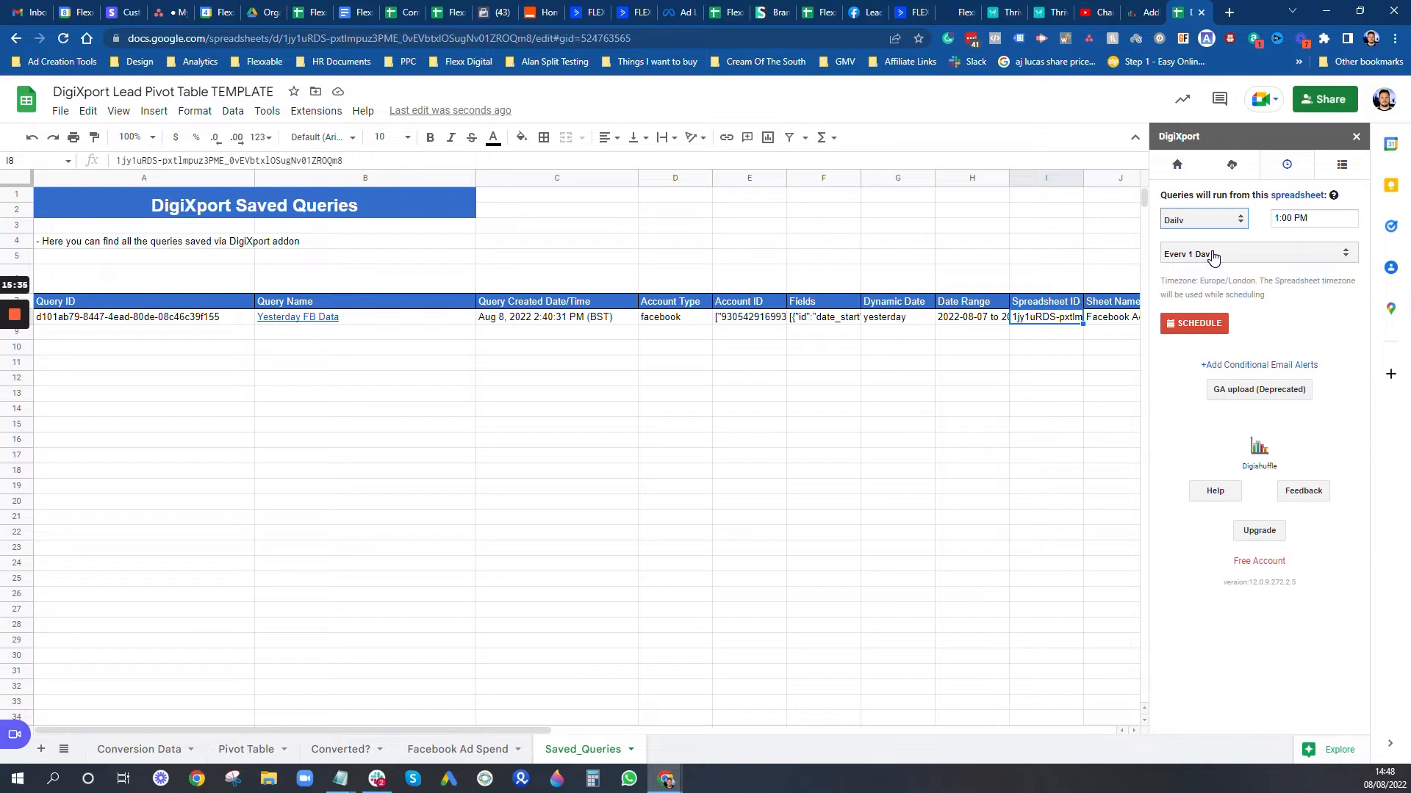
left_click(1202, 223)
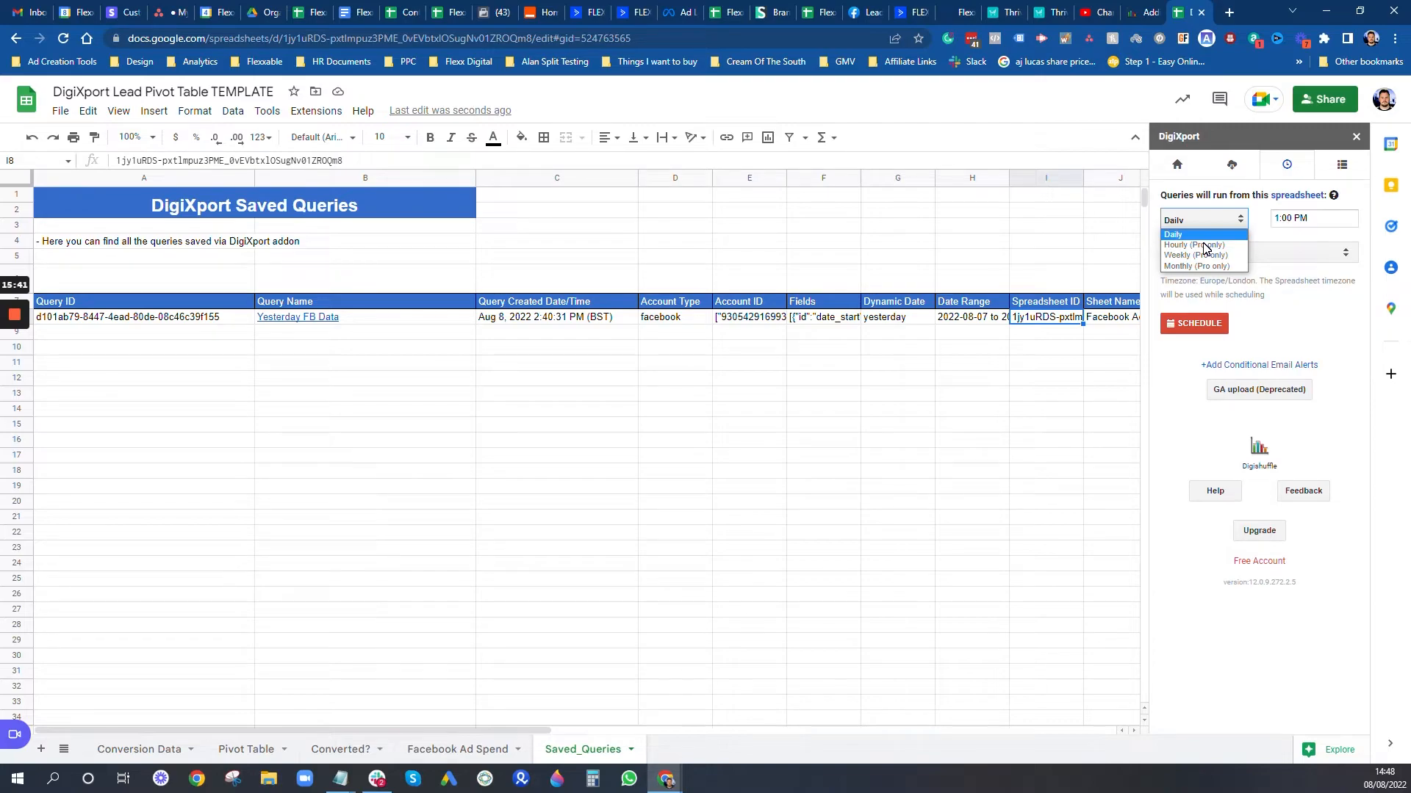
left_click(1265, 216)
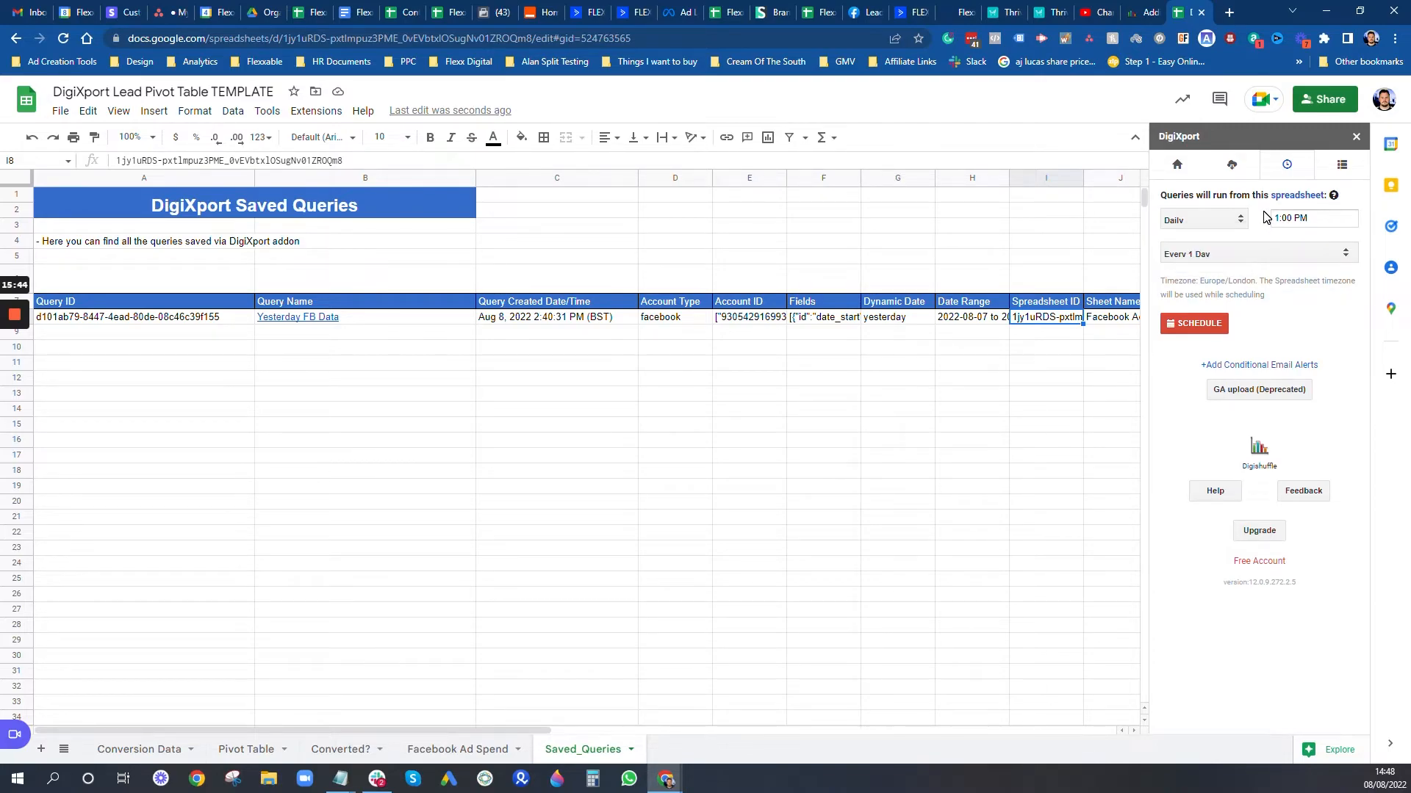
left_click(1195, 226)
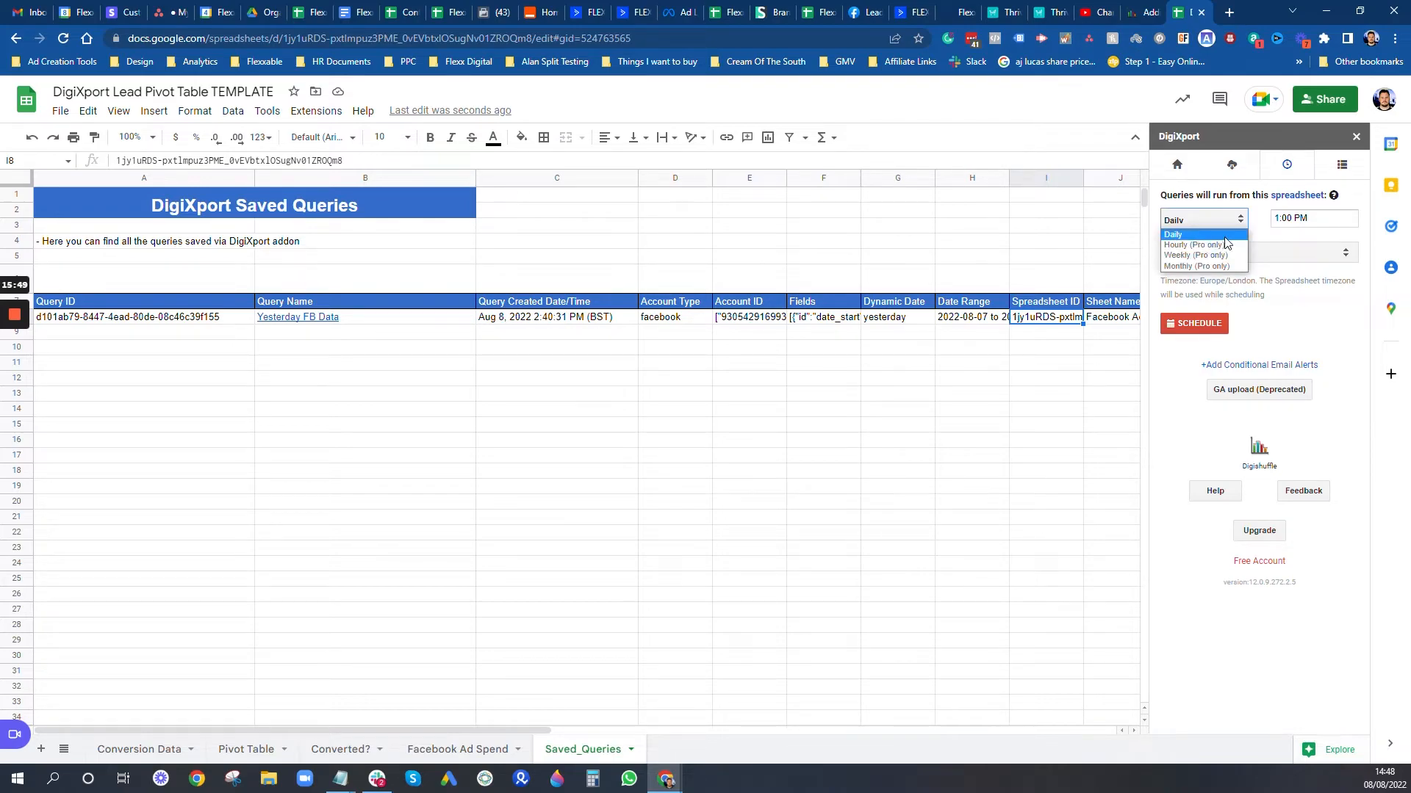
left_click(1261, 236)
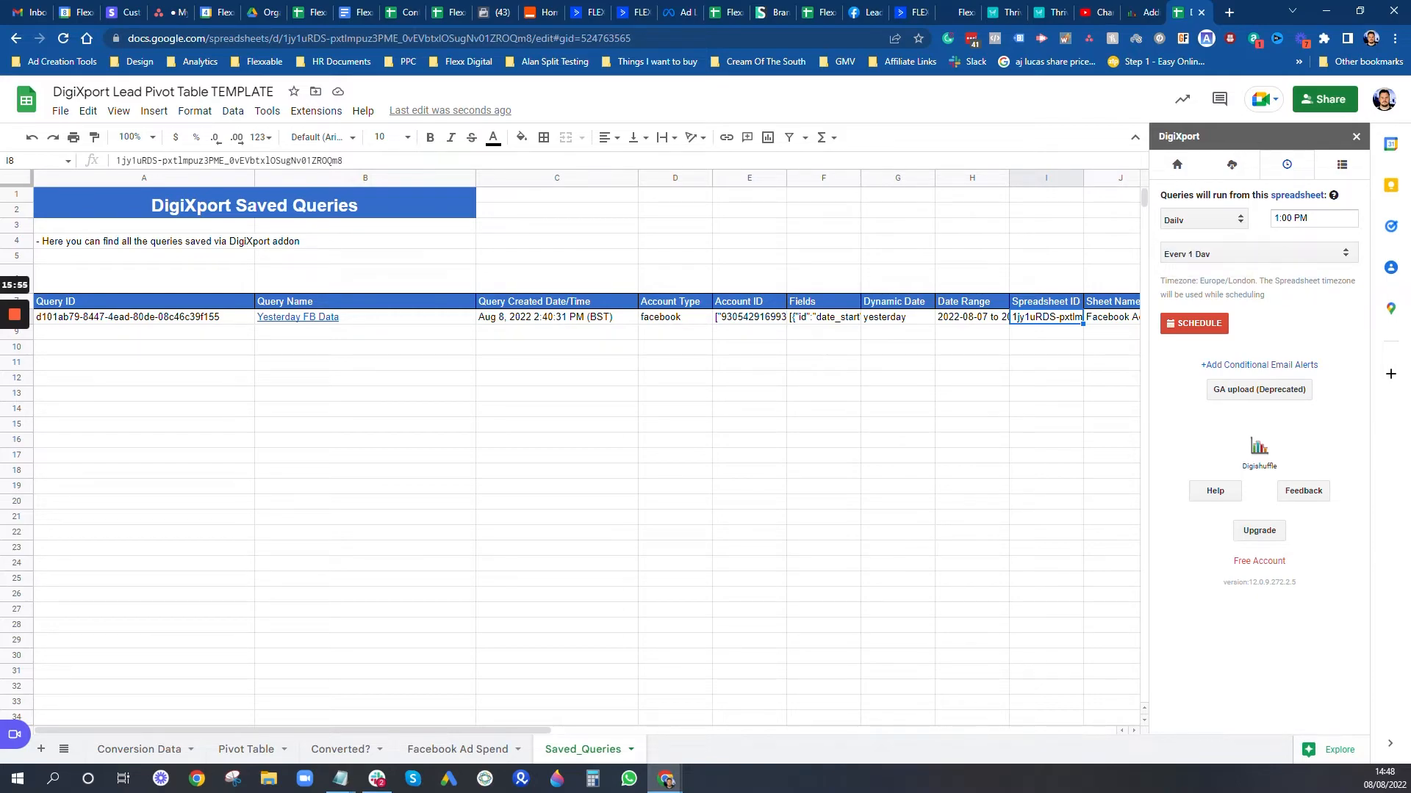
left_click(1206, 328)
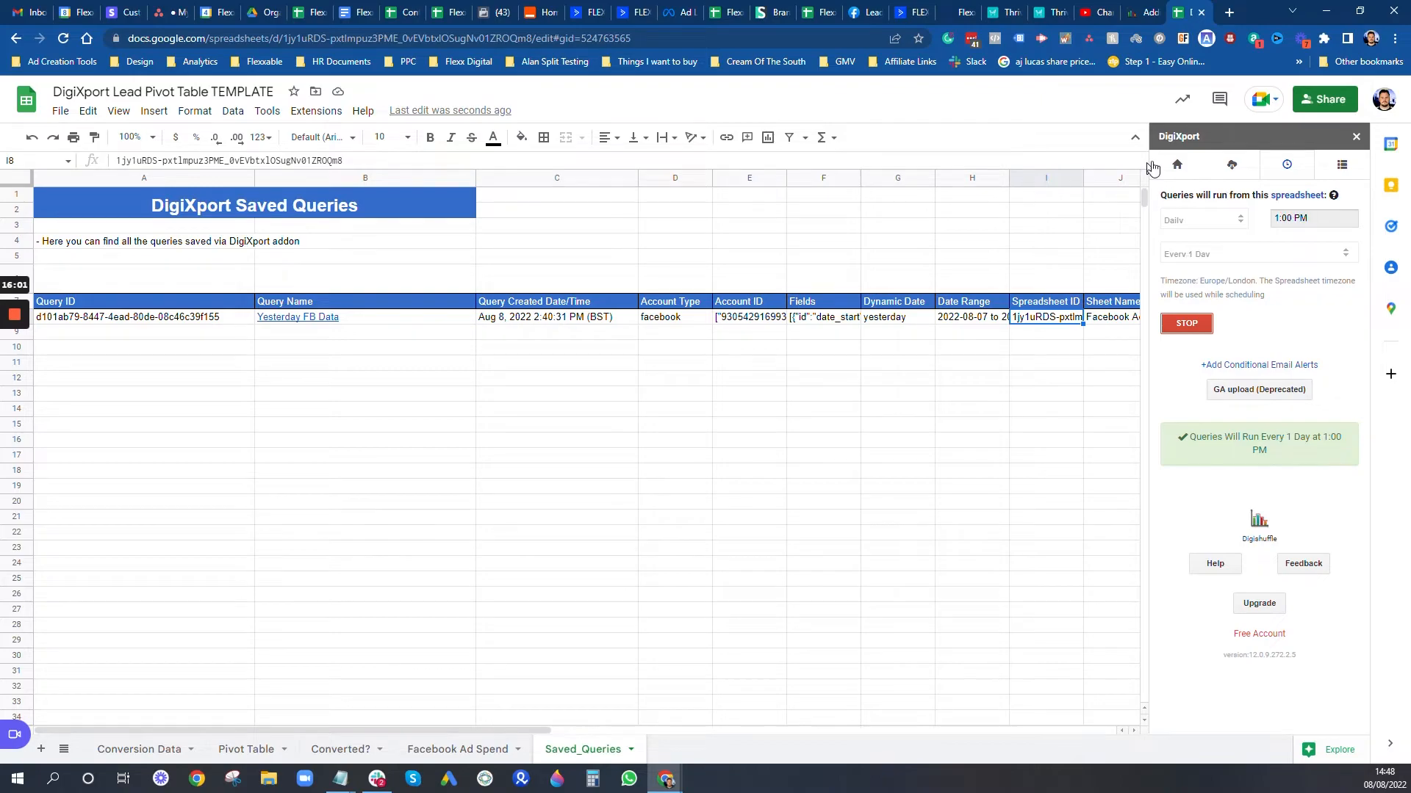
left_click(1174, 169)
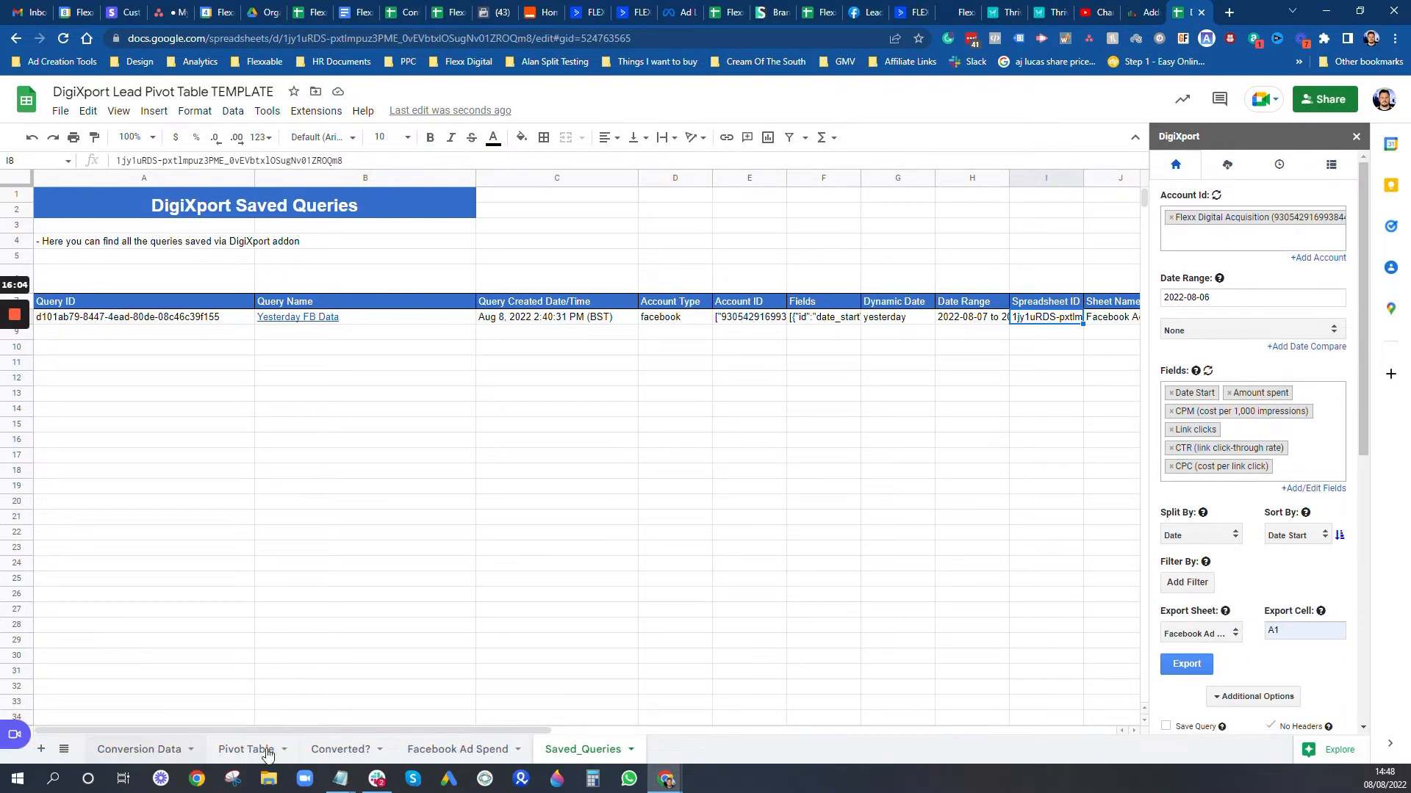
Step: On Facebook Ad Spend, change the last Appointments formula's date criterion to 08/08/2022
left_click(457, 749)
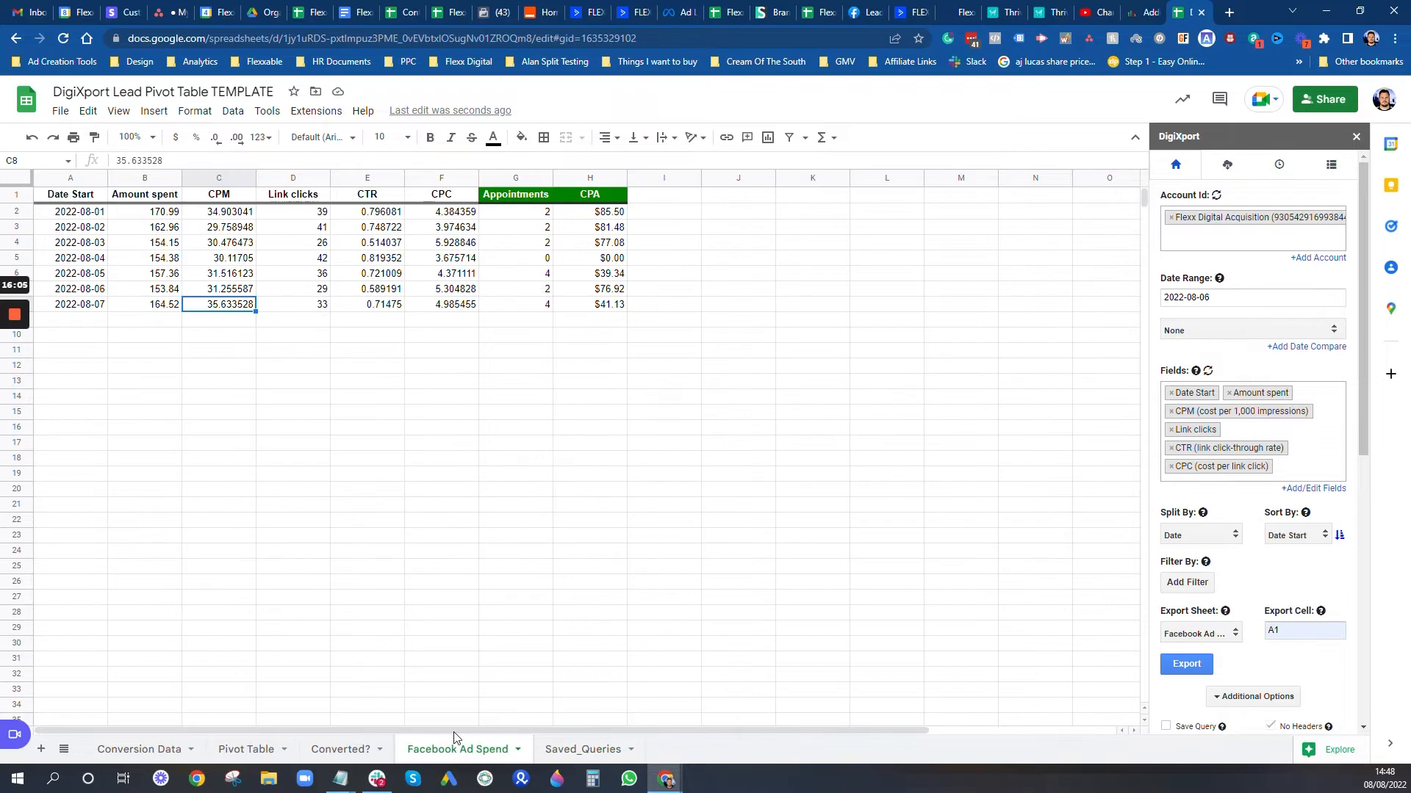
left_click(86, 323)
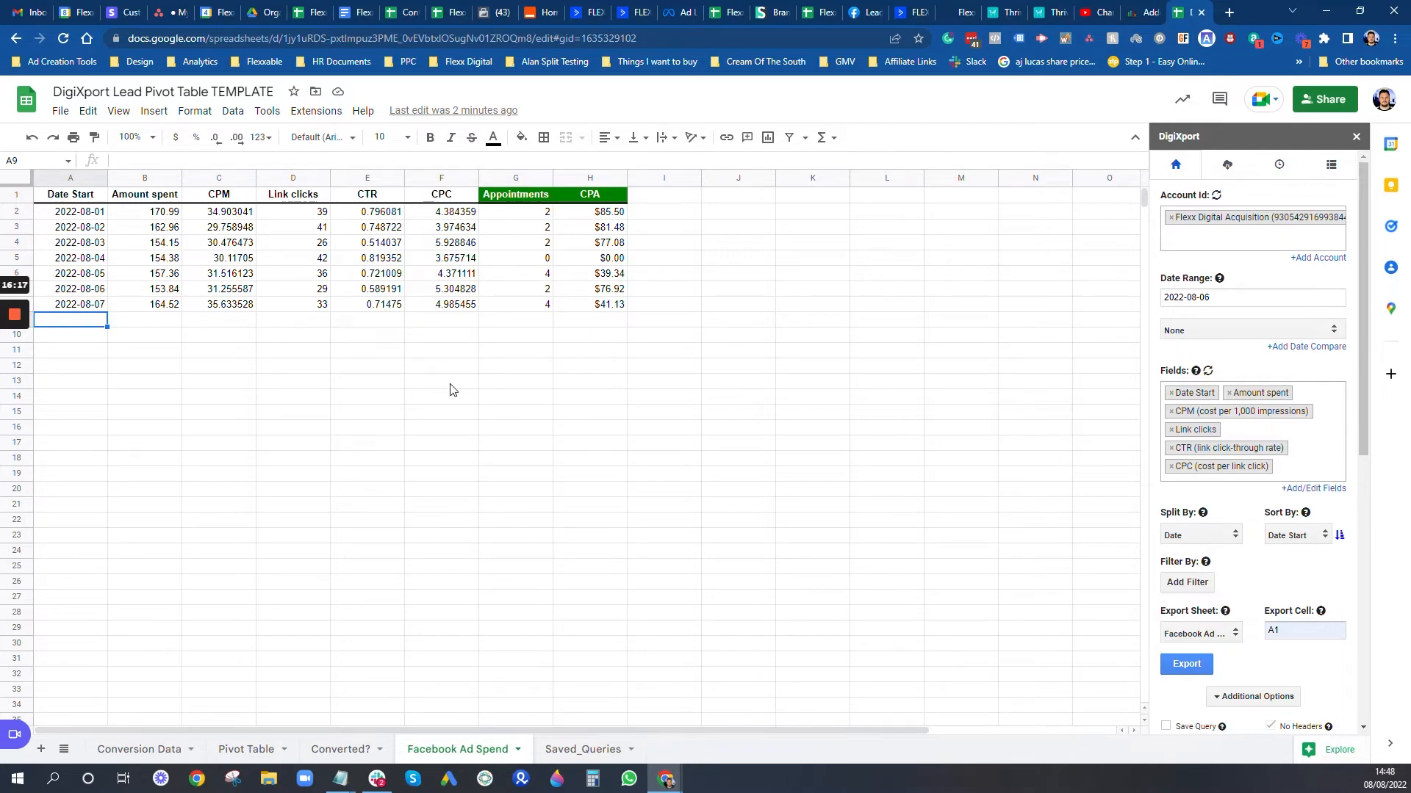
left_click(535, 304)
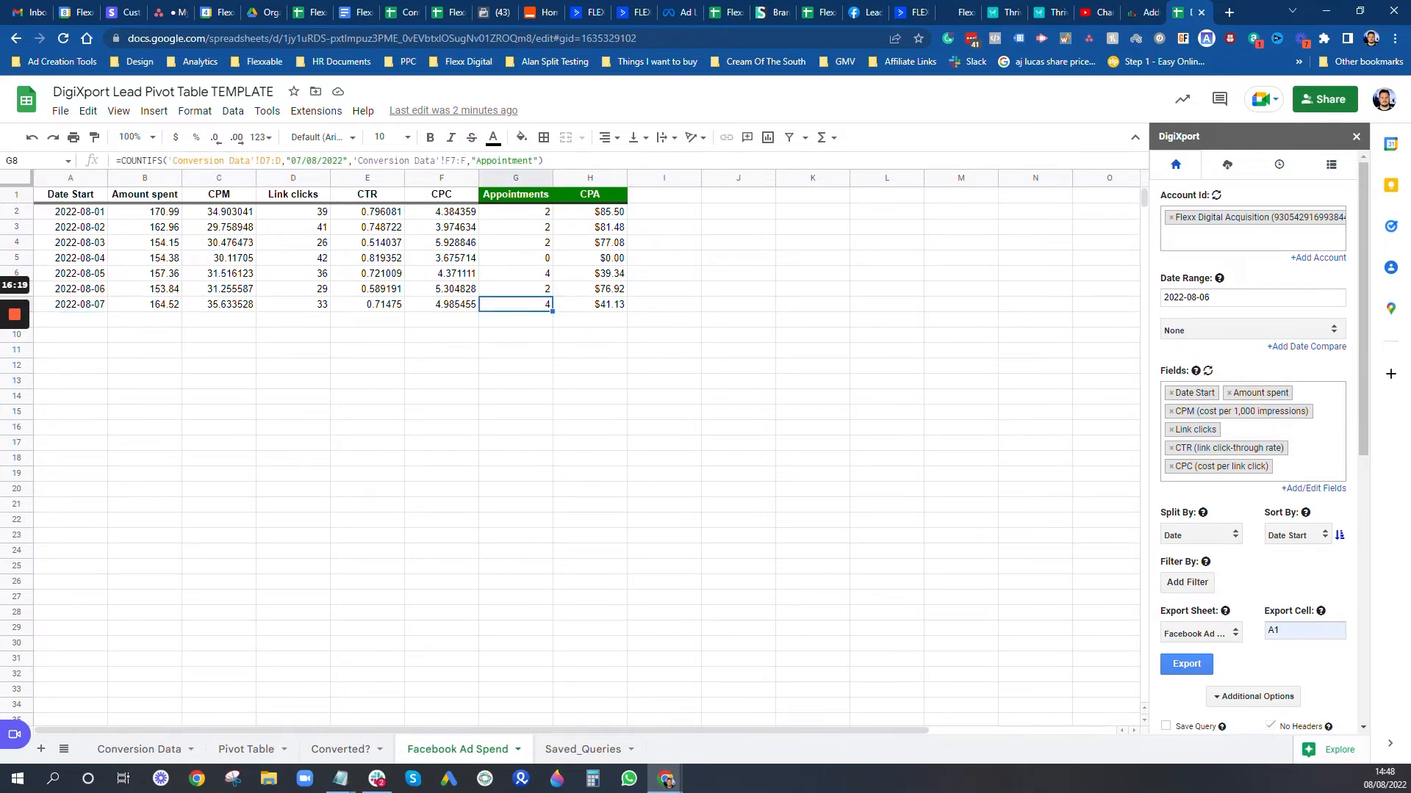
left_click_drag(552, 312, 552, 325)
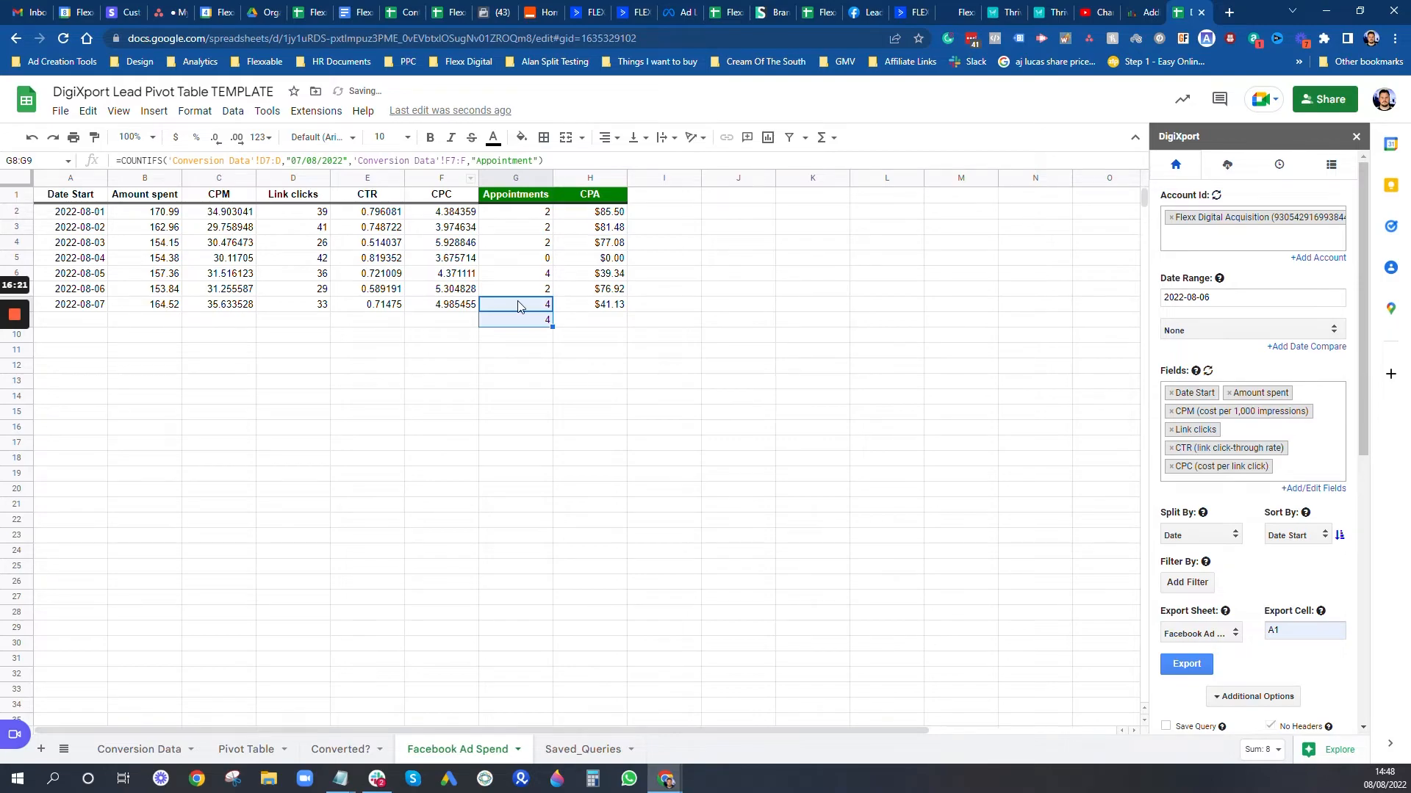
left_click(304, 161)
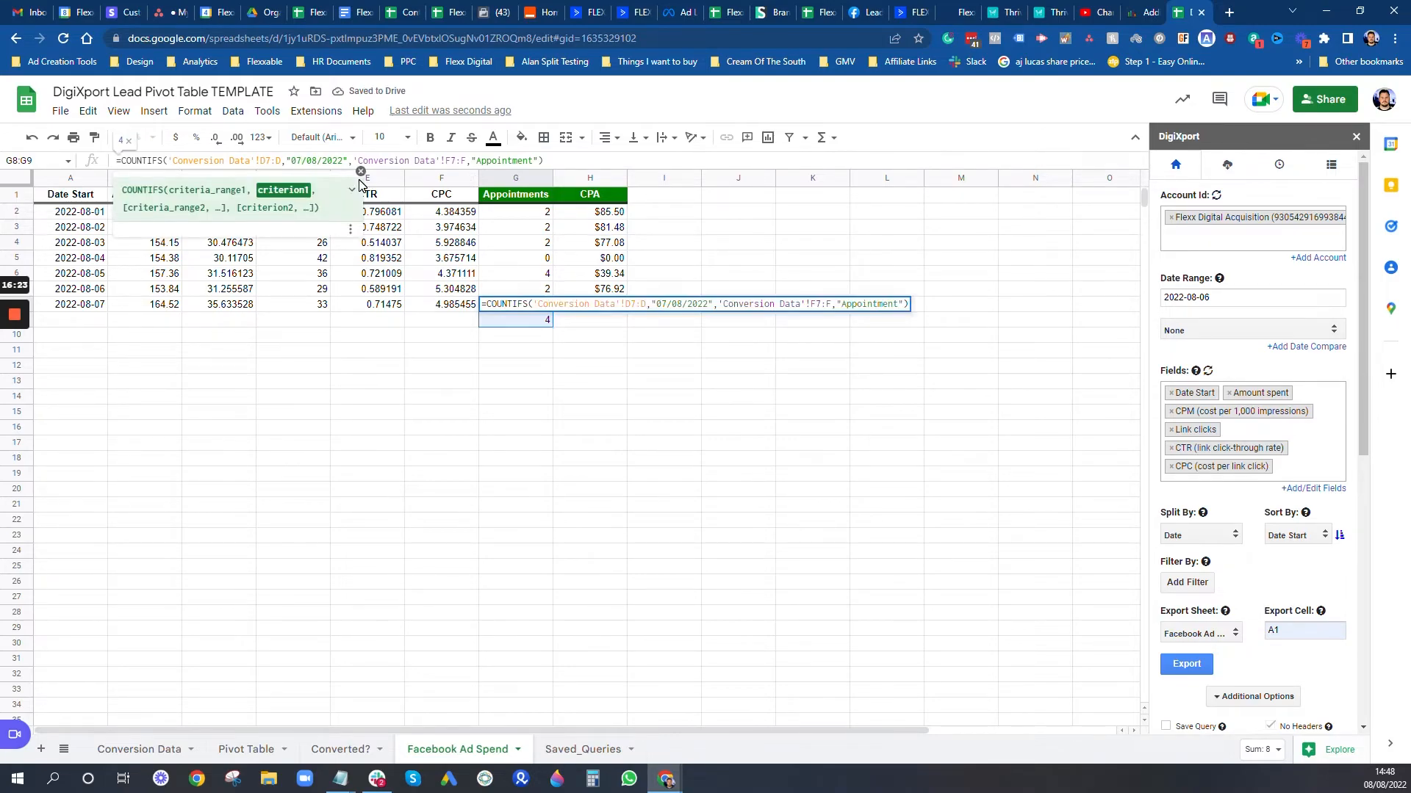
key("BackSpace")
type("8")
key("Return")
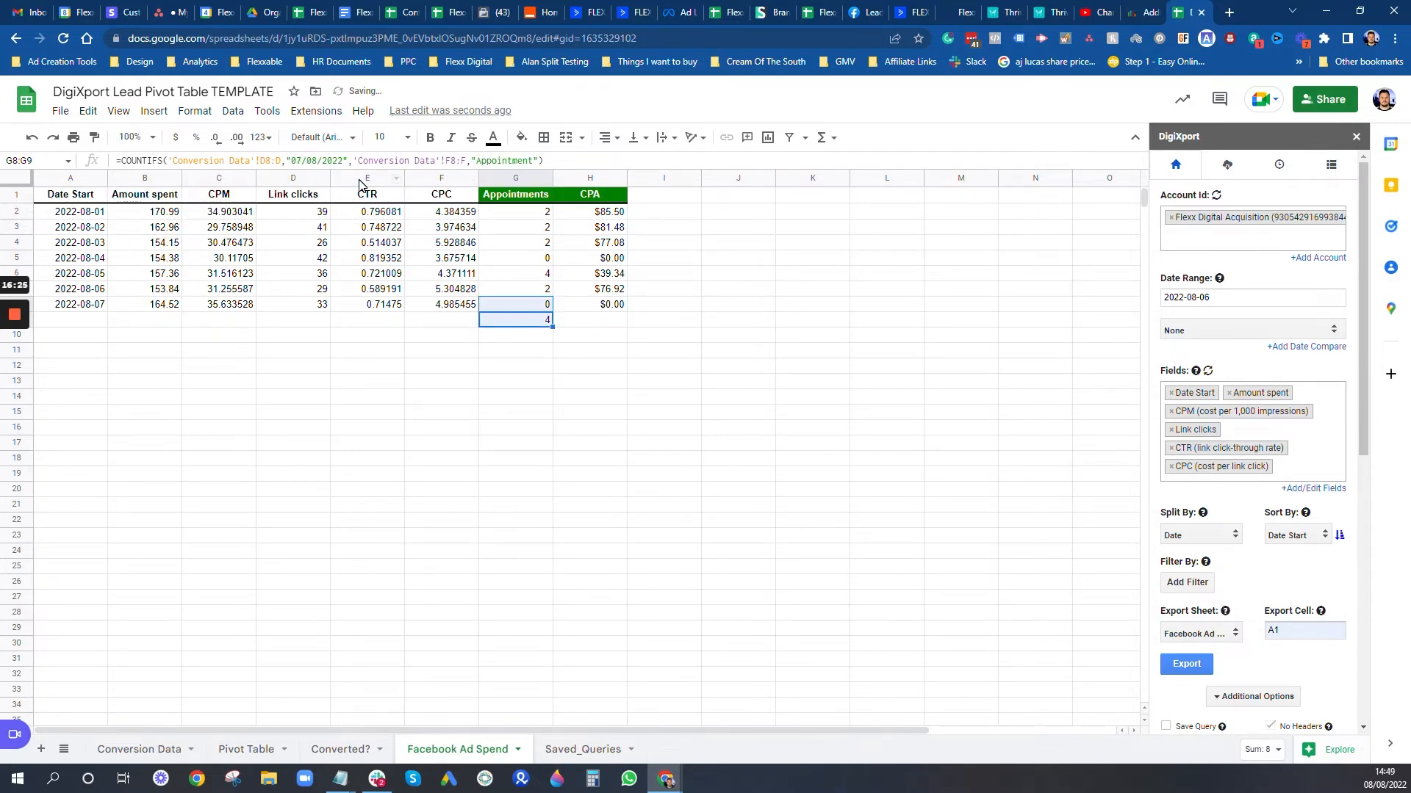
Step: Clear the stray copied cell below the table and cross-check appointments against Conversion Data
left_click(546, 321)
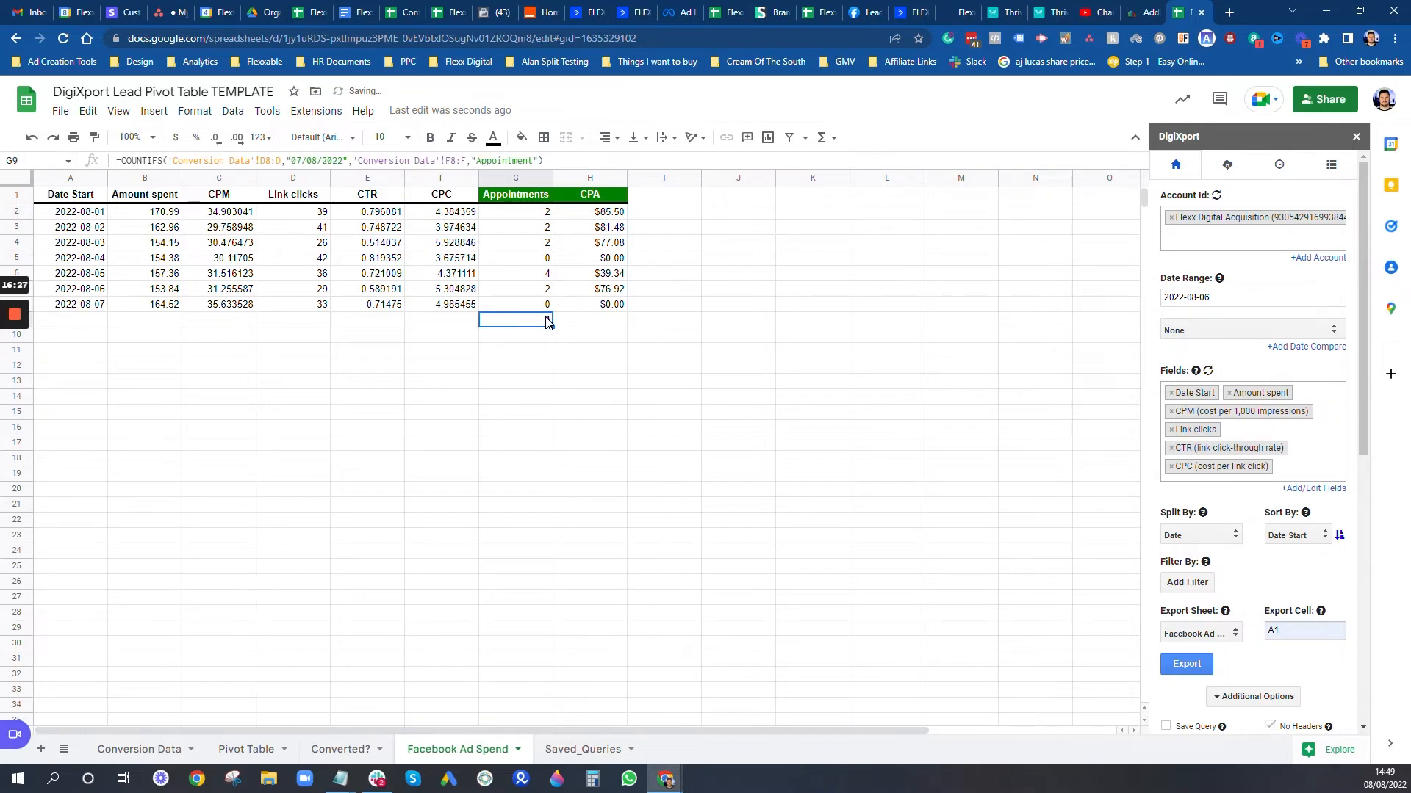
left_click(558, 400)
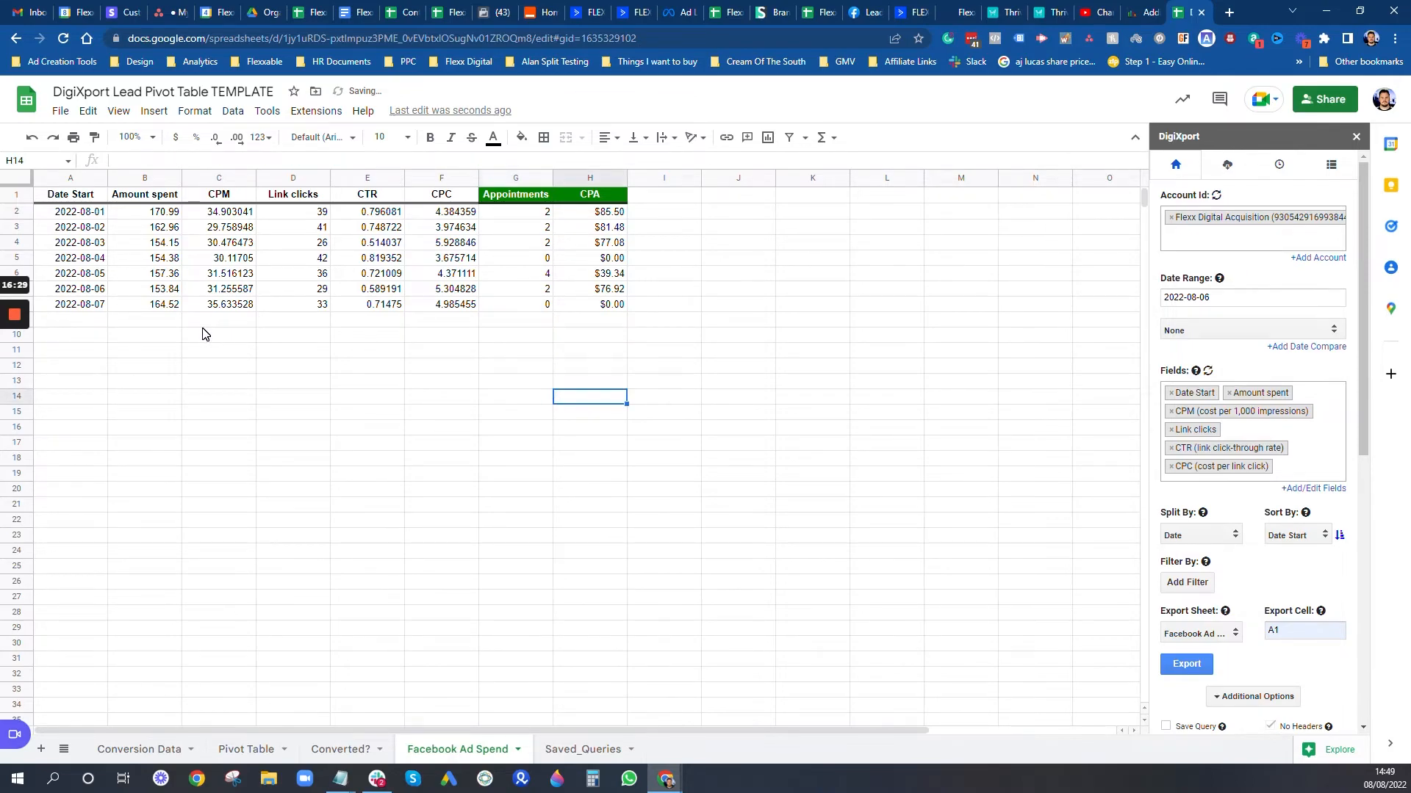
left_click_drag(543, 213, 544, 307)
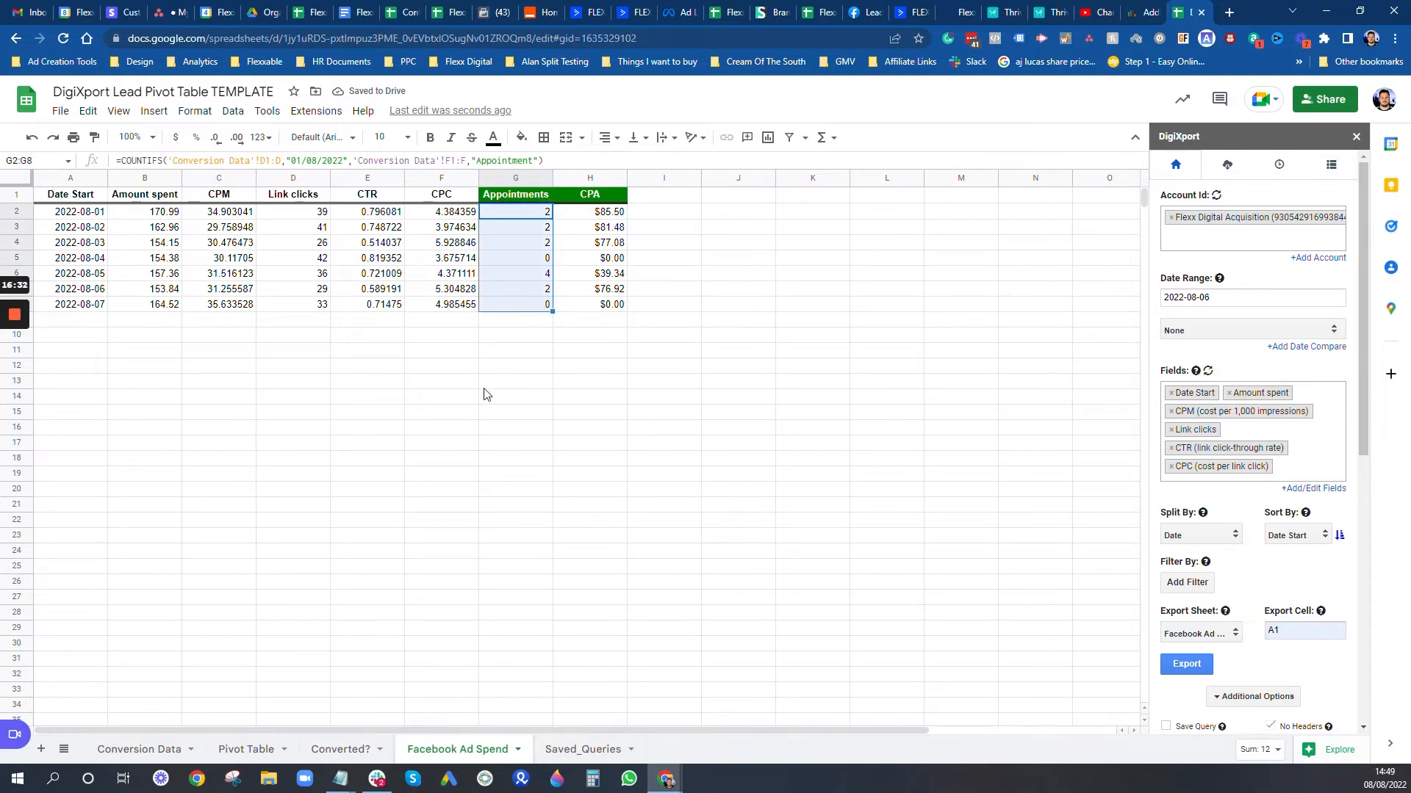
left_click(158, 751)
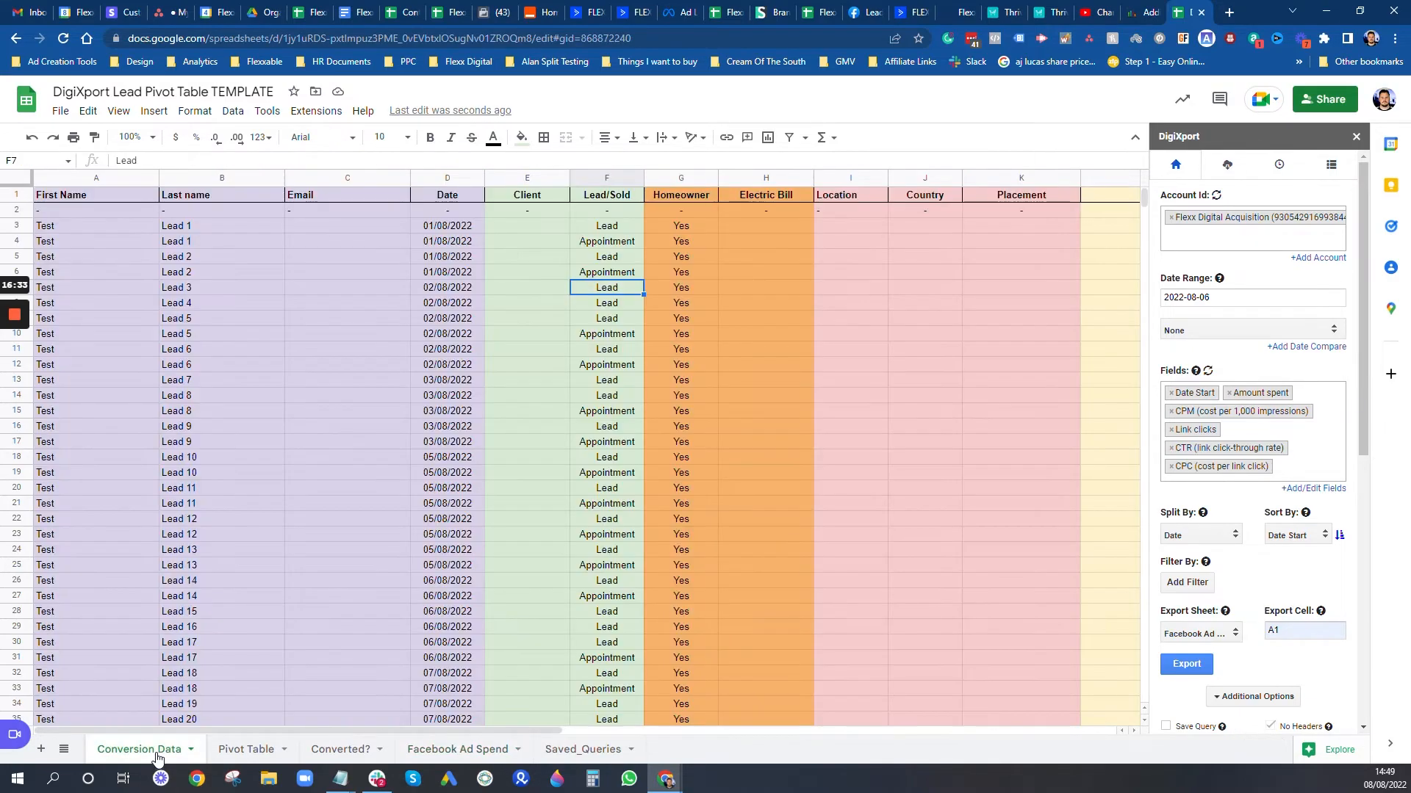
left_click(470, 750)
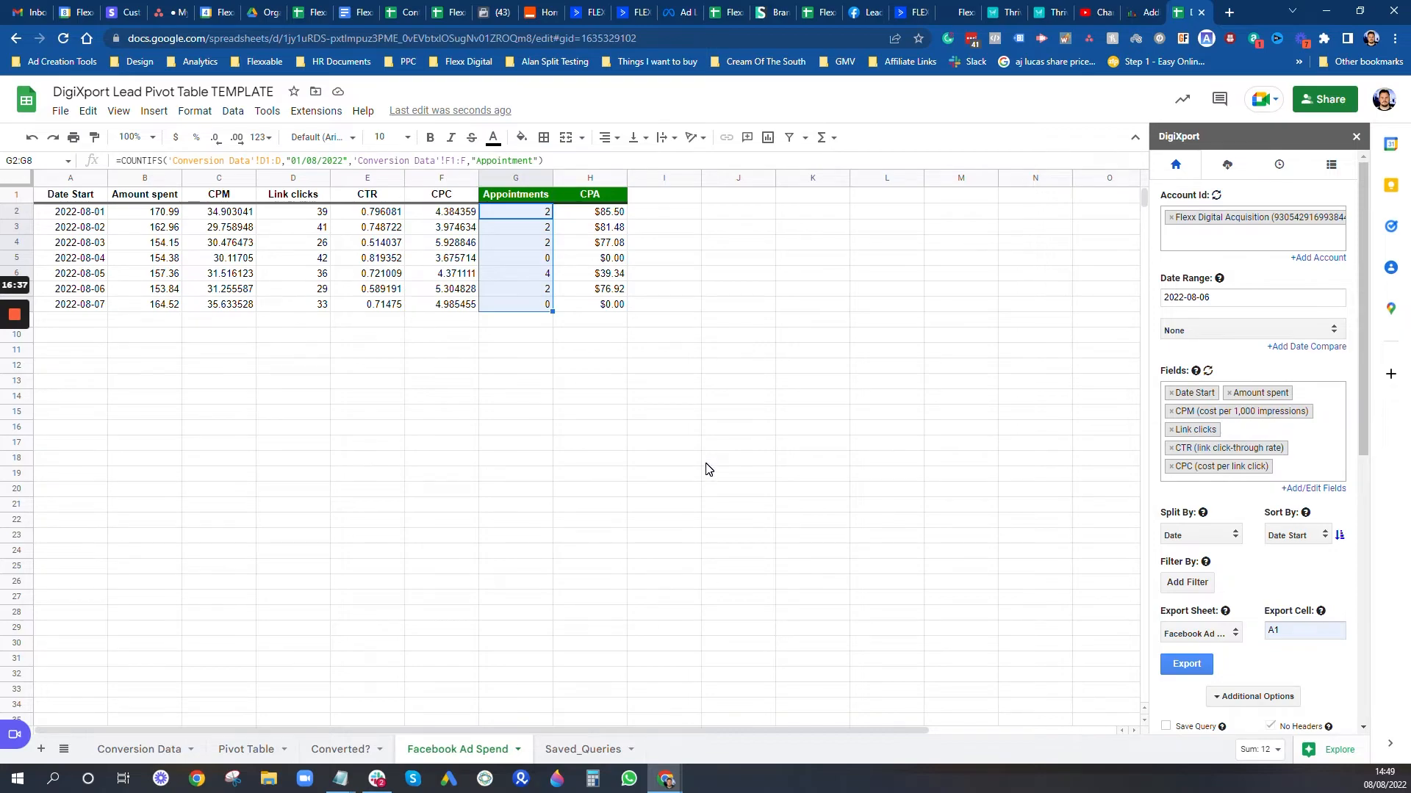
left_click(150, 749)
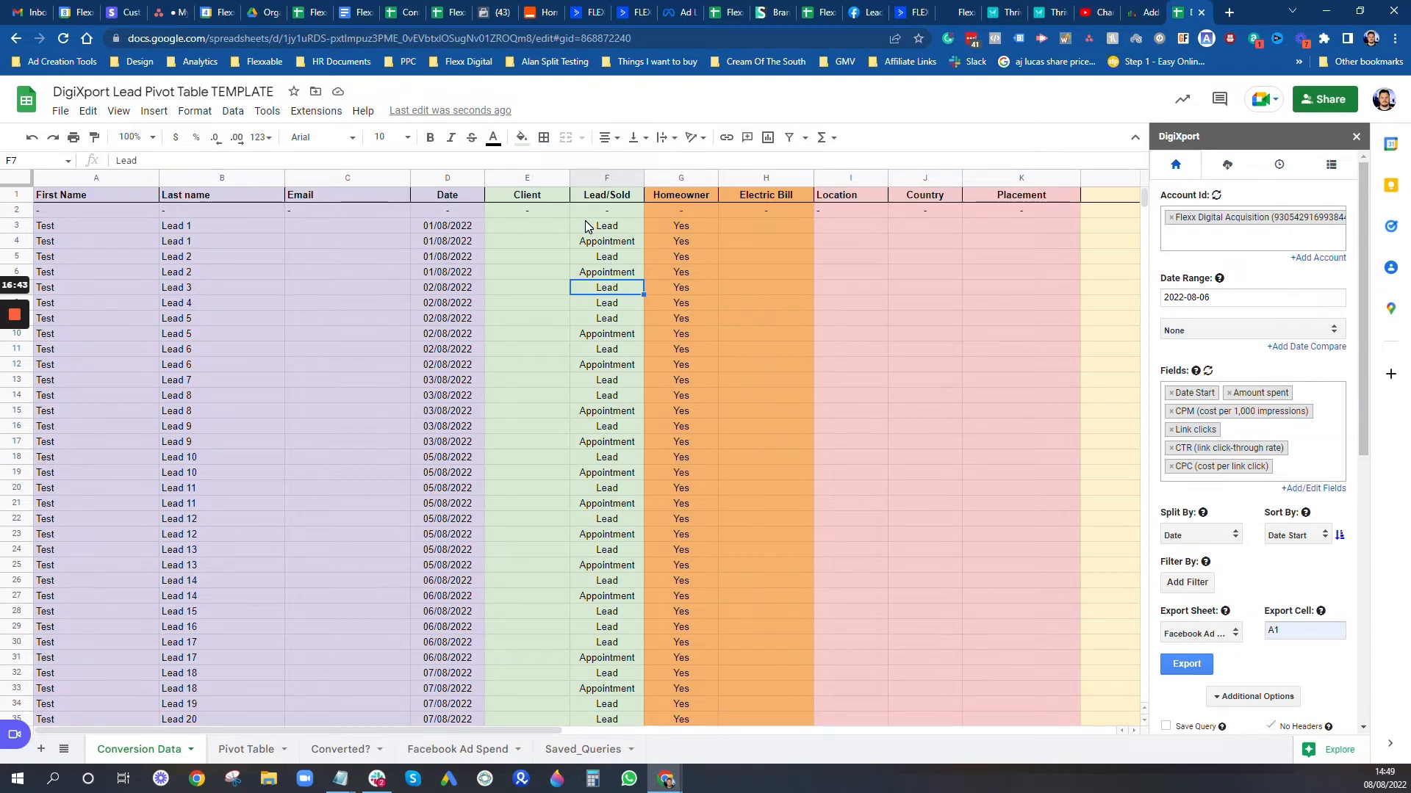
left_click(546, 230)
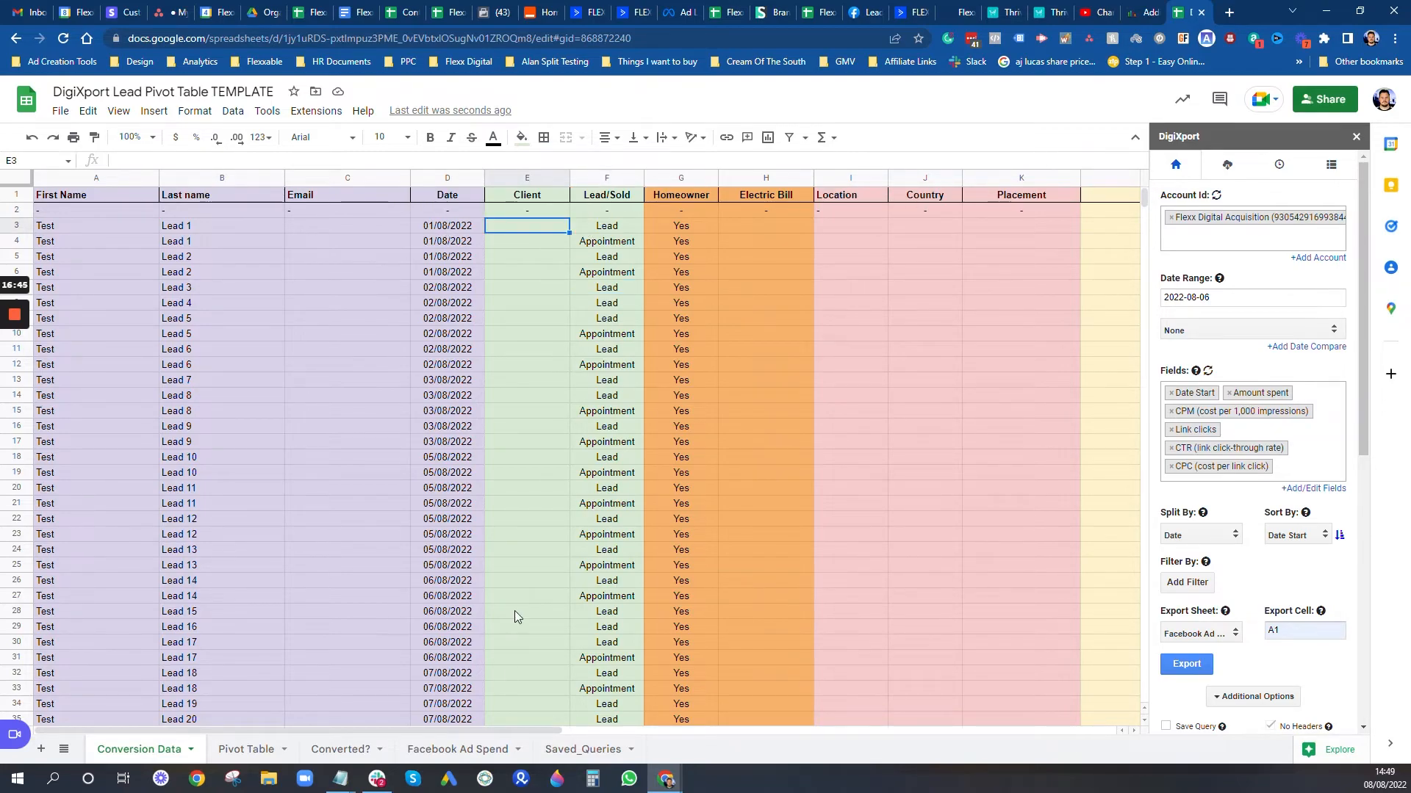
left_click(477, 749)
left_click(543, 321)
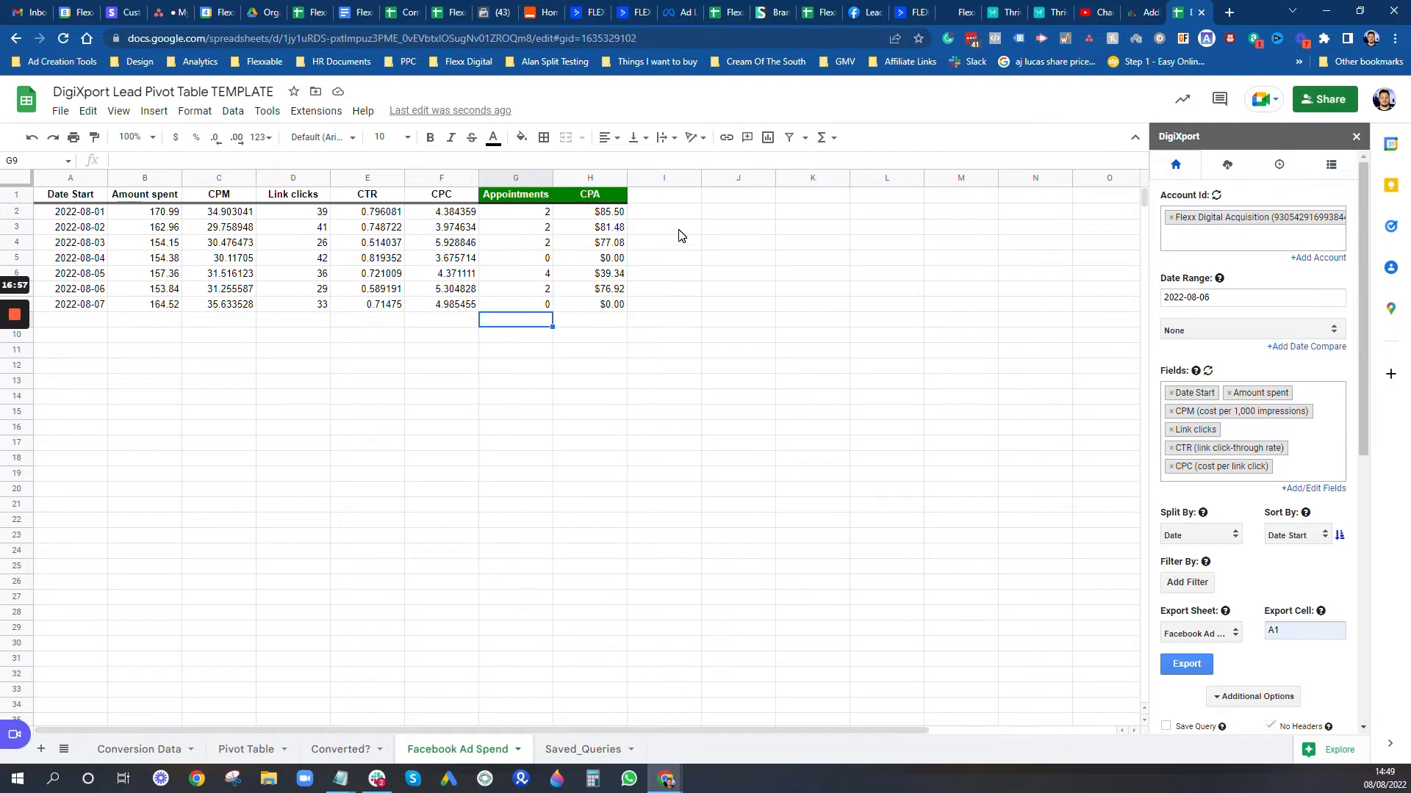
left_click(671, 380)
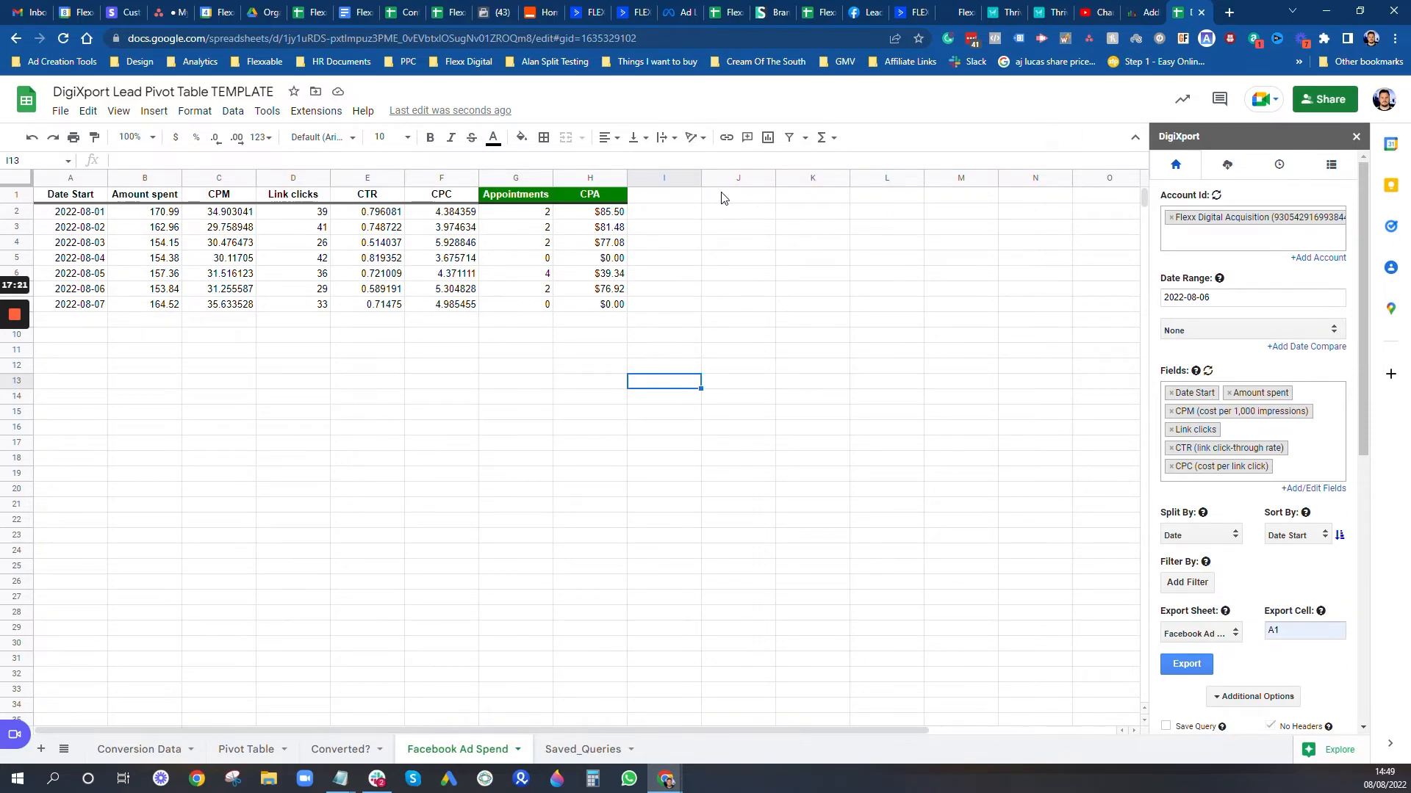
Step: Add 'Total Spend' and 'CPL' labels in J1:K1 and total spend in J2 with =SUM(B2:B)
left_click(755, 201)
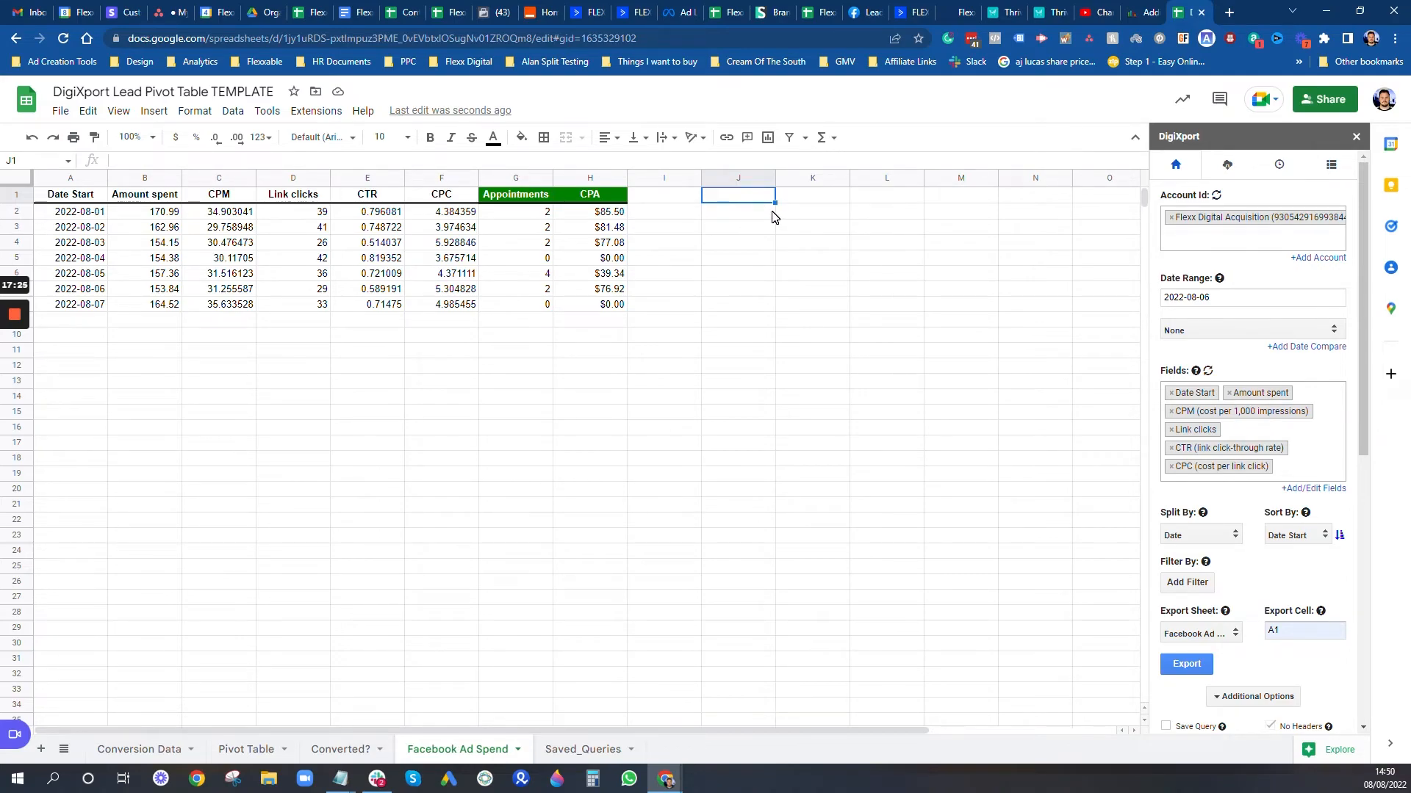
type("Total Spend")
key("Tab")
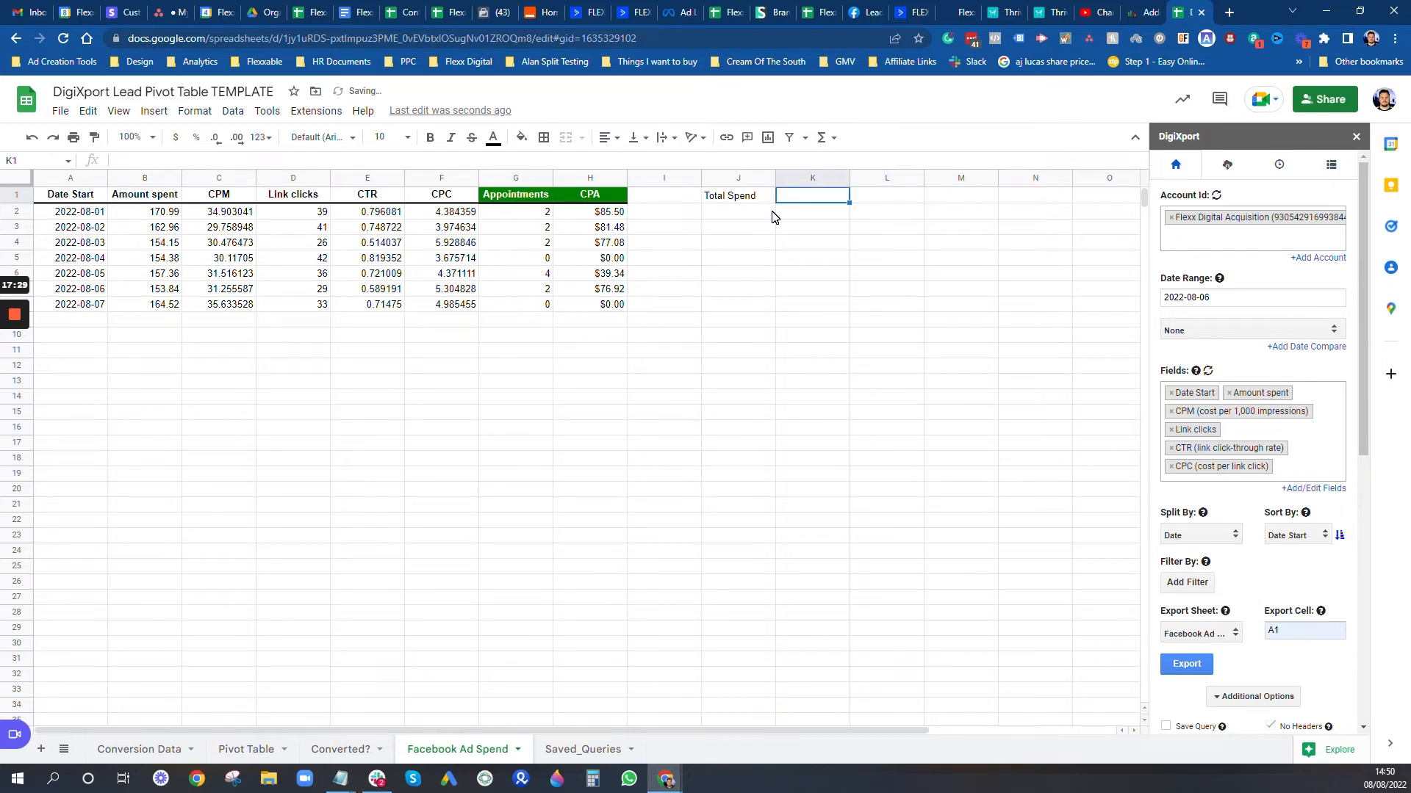
type("CPL")
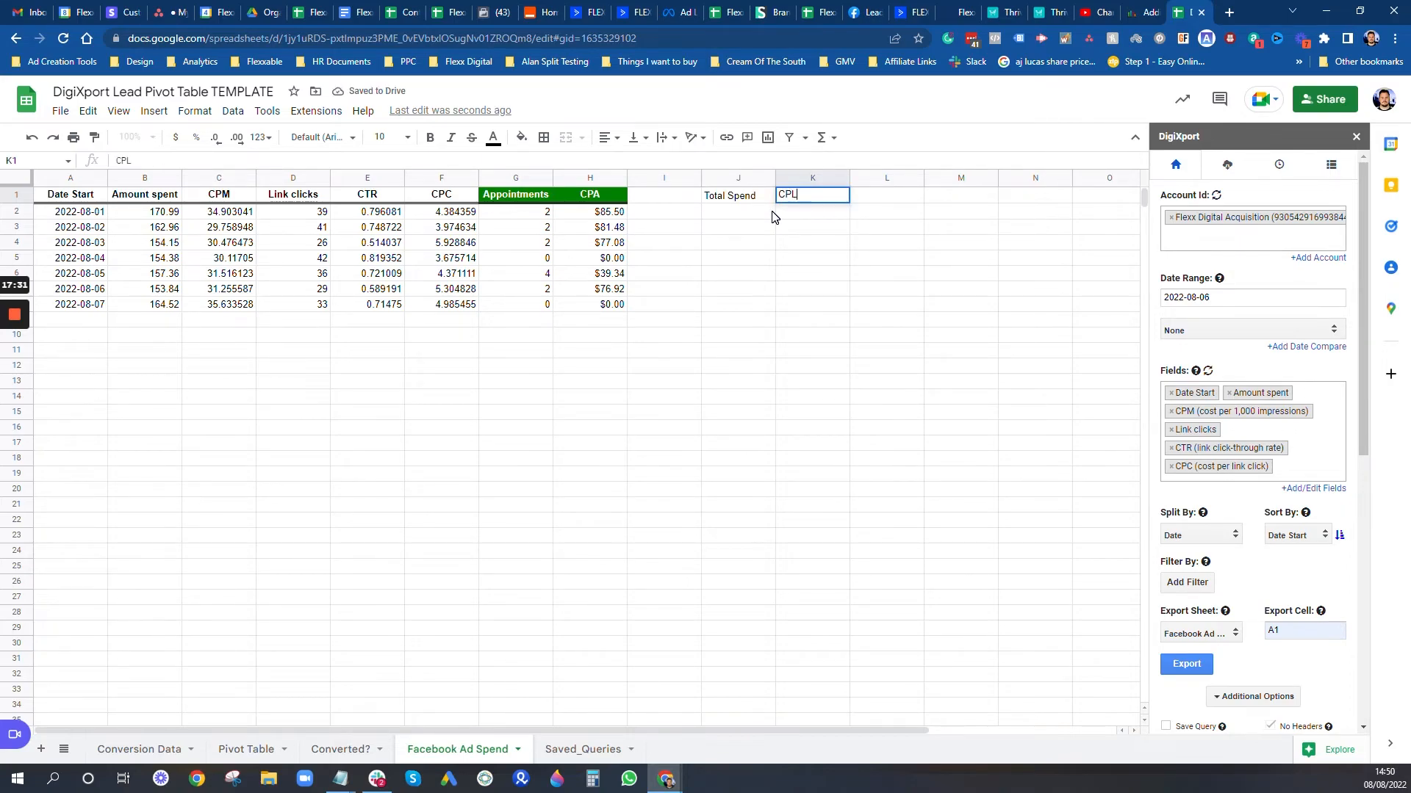
key("Return")
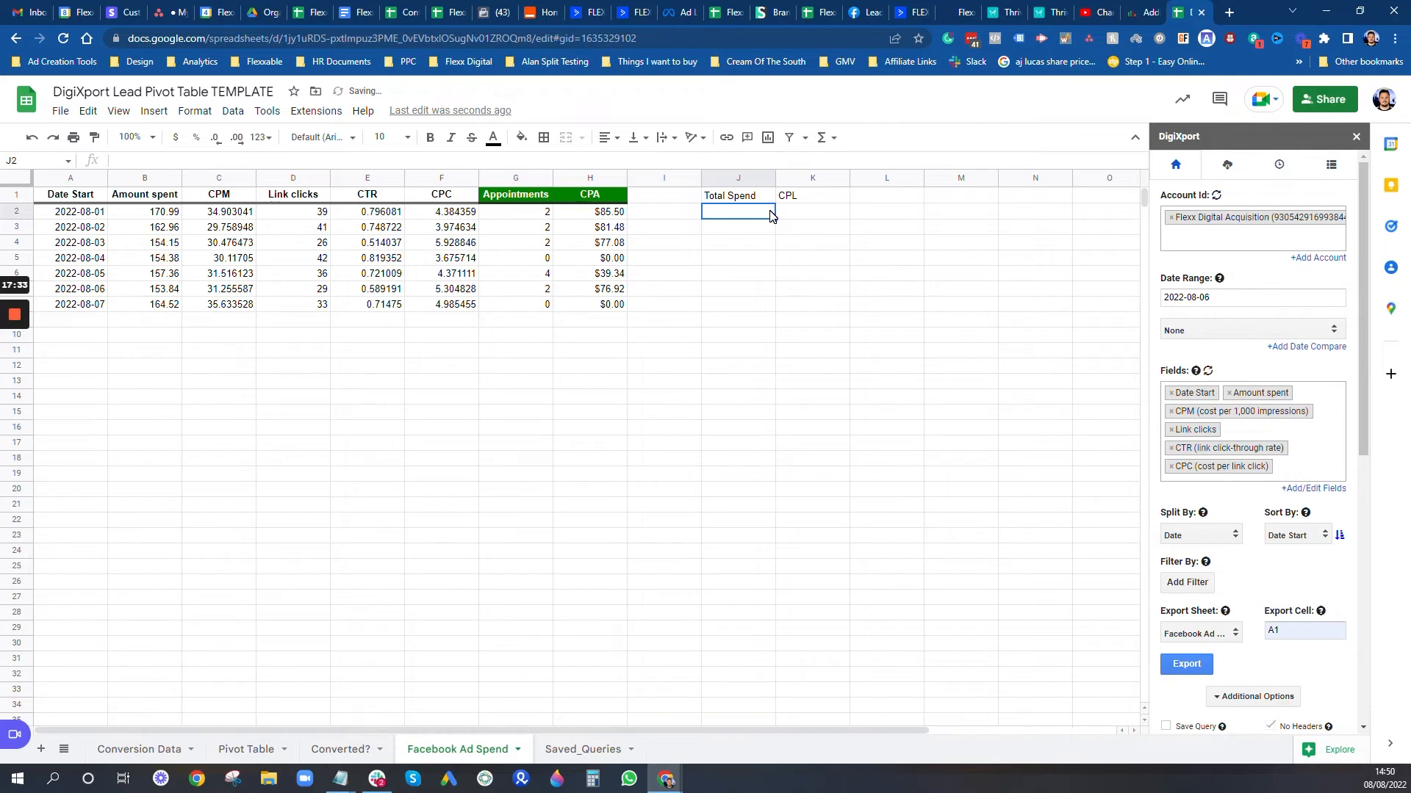
type("=")
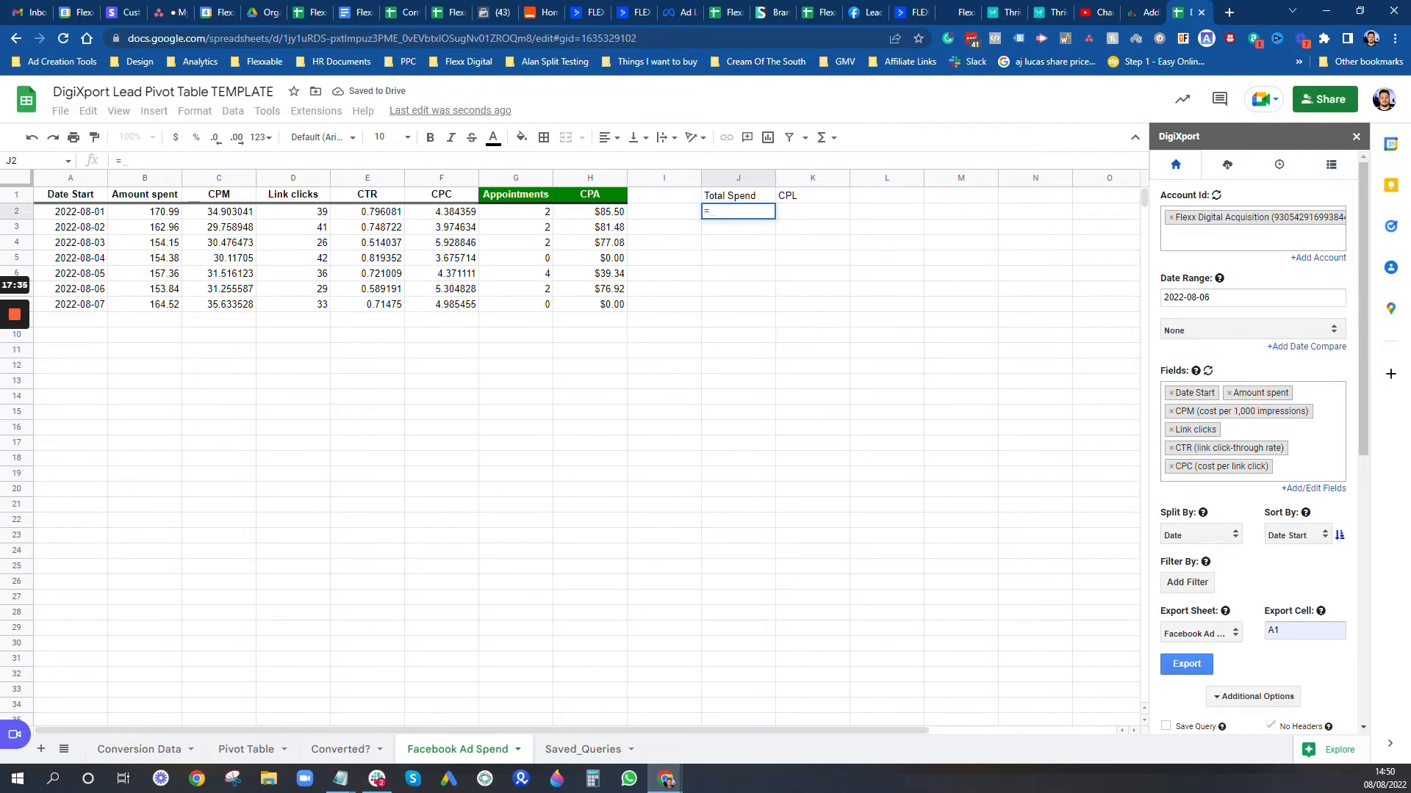
type("SUM(")
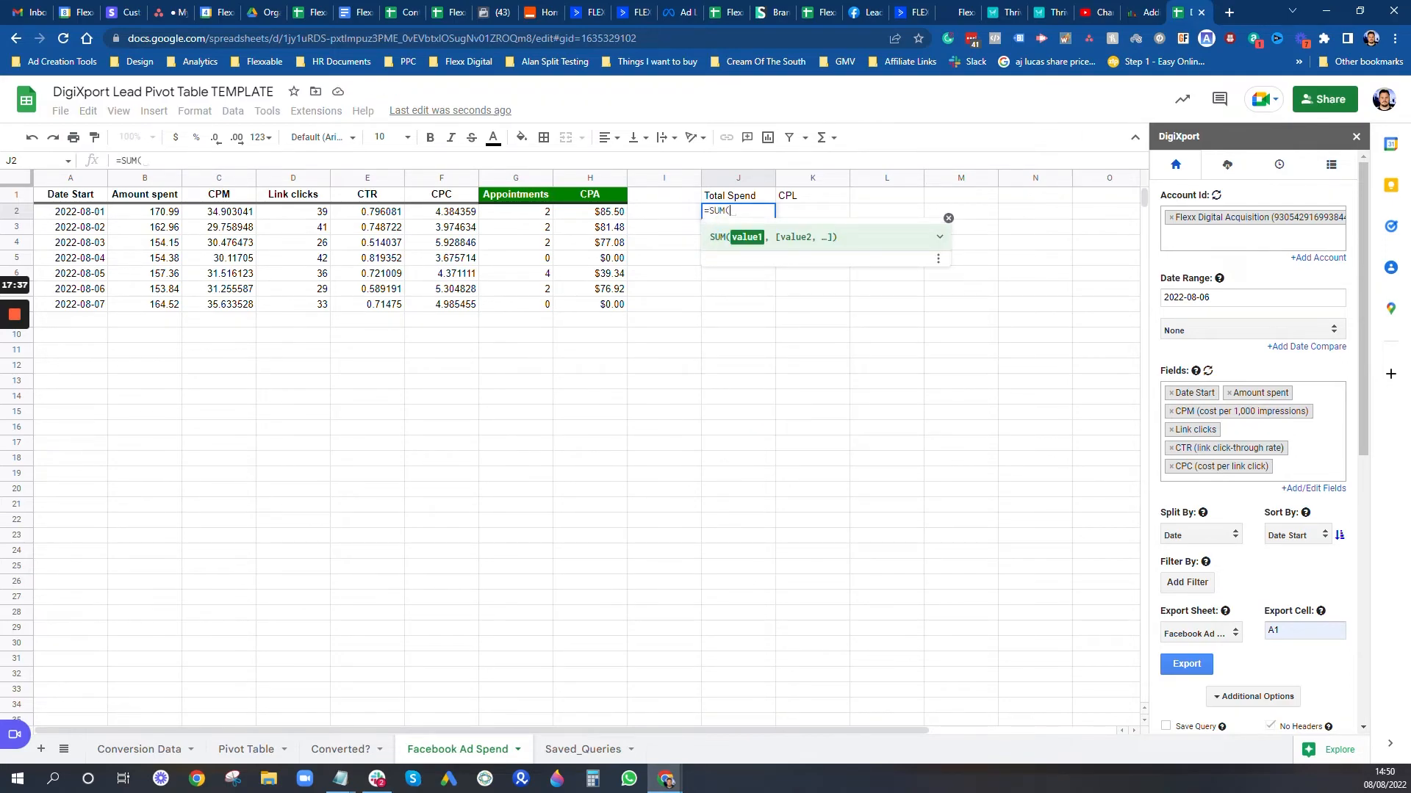
left_click(169, 213)
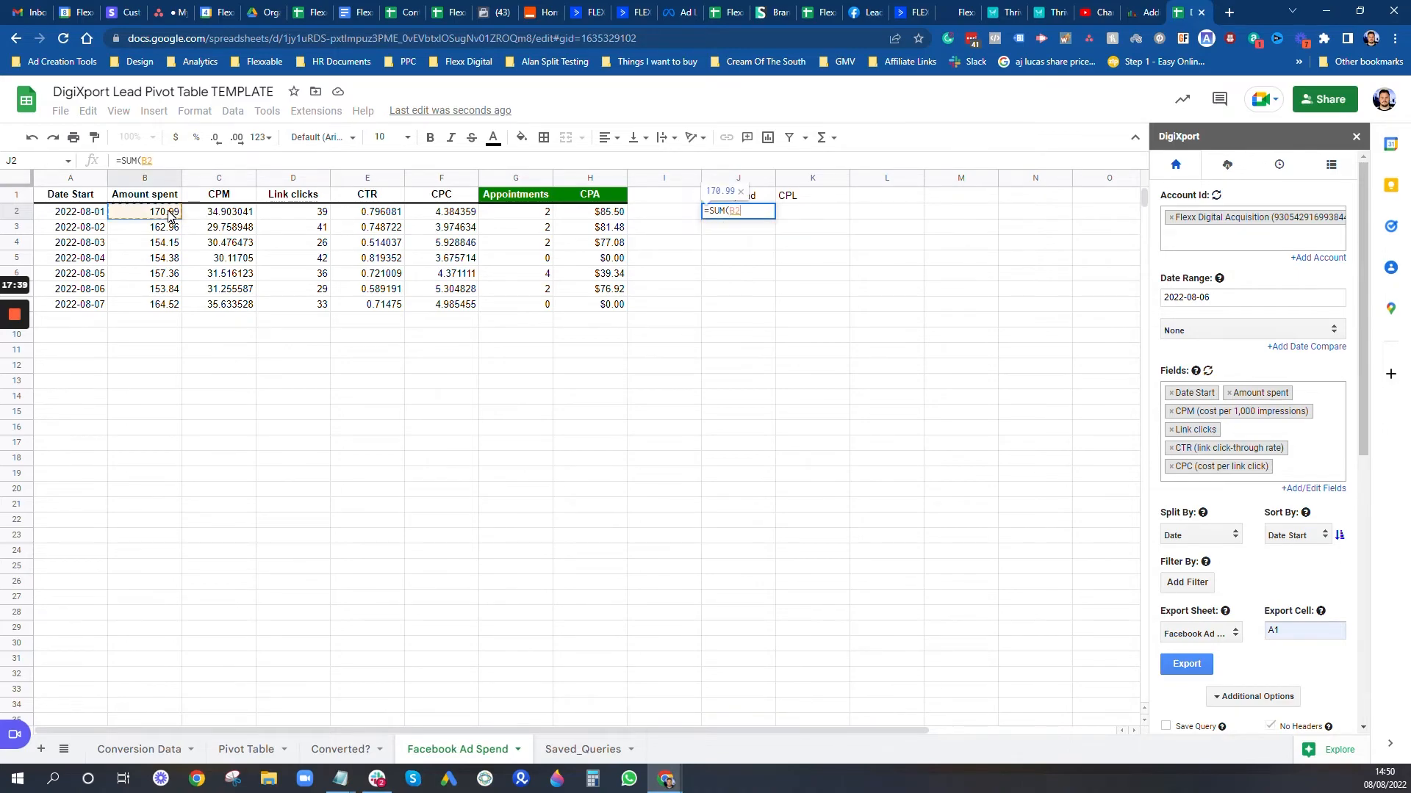
type(":")
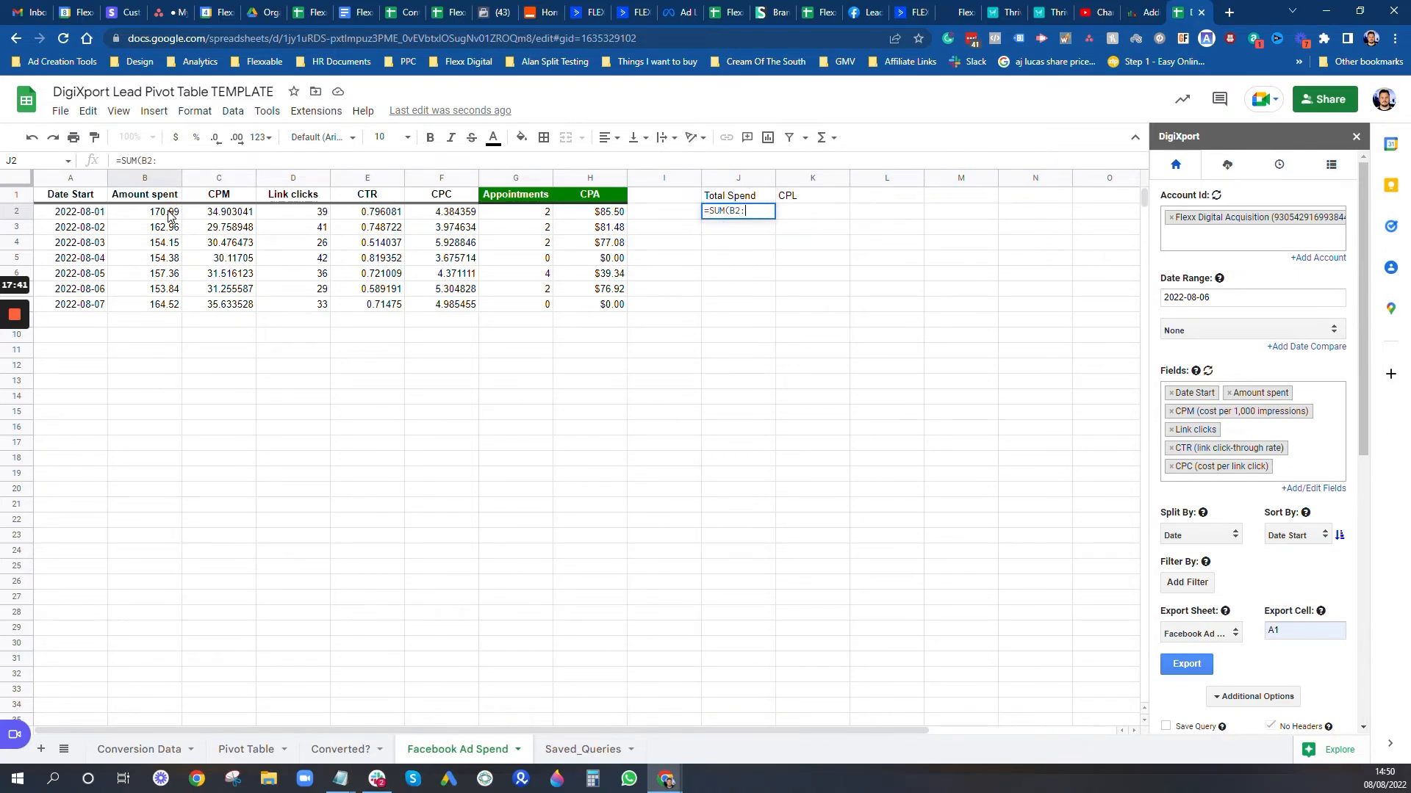
type("B)")
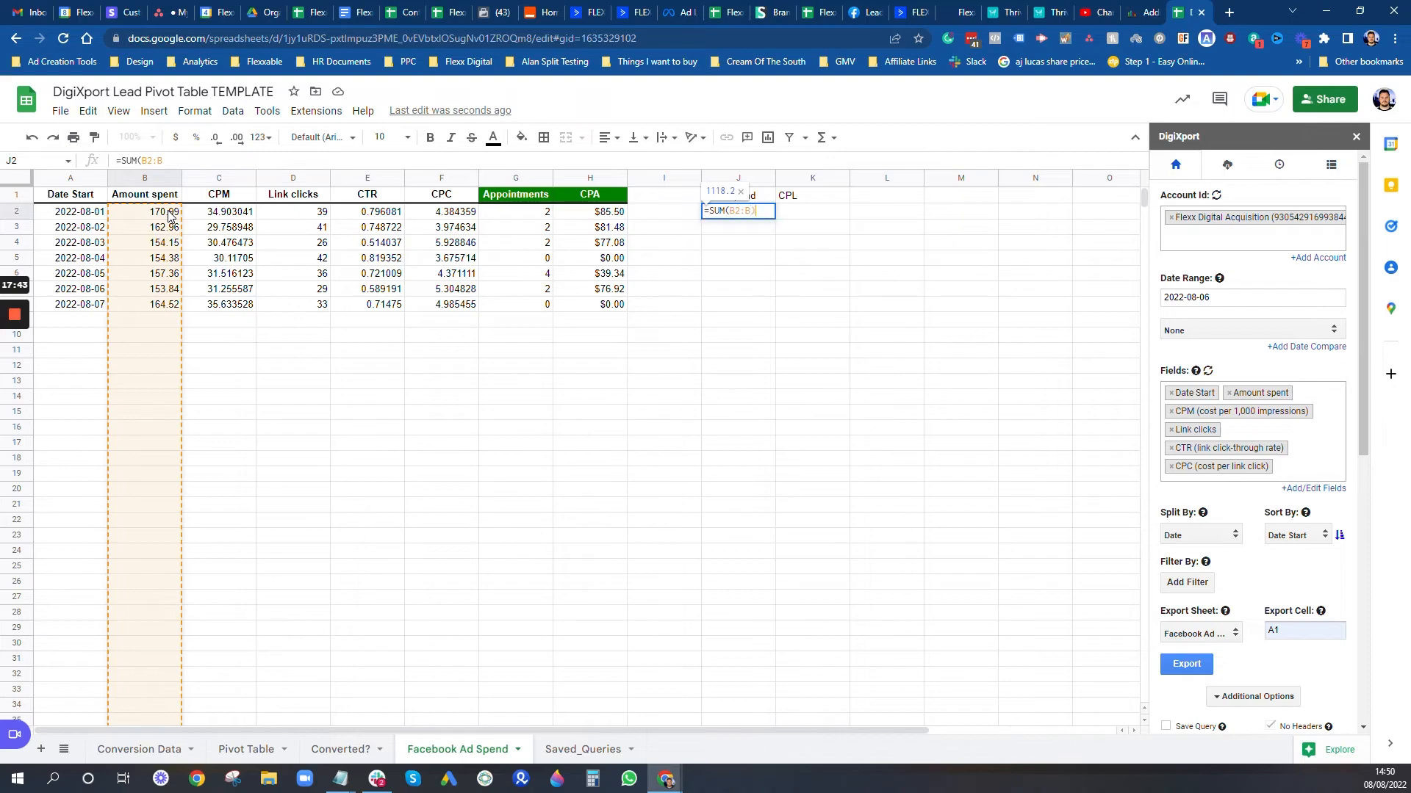
key("Return")
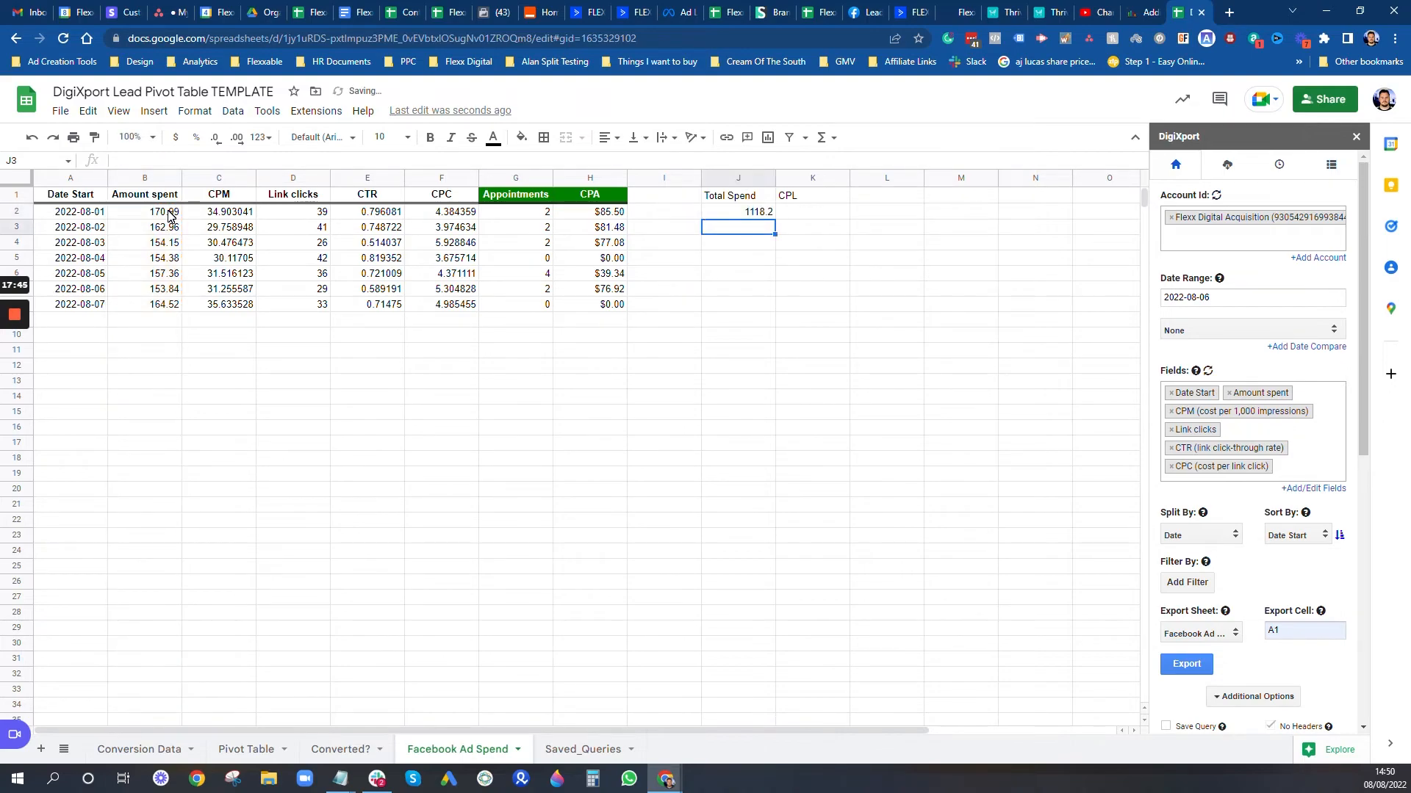
Step: Relabel K1 as 'Appointments', fixing the typo, and add a 'CPA' label in L1
key("Right")
left_click(793, 215)
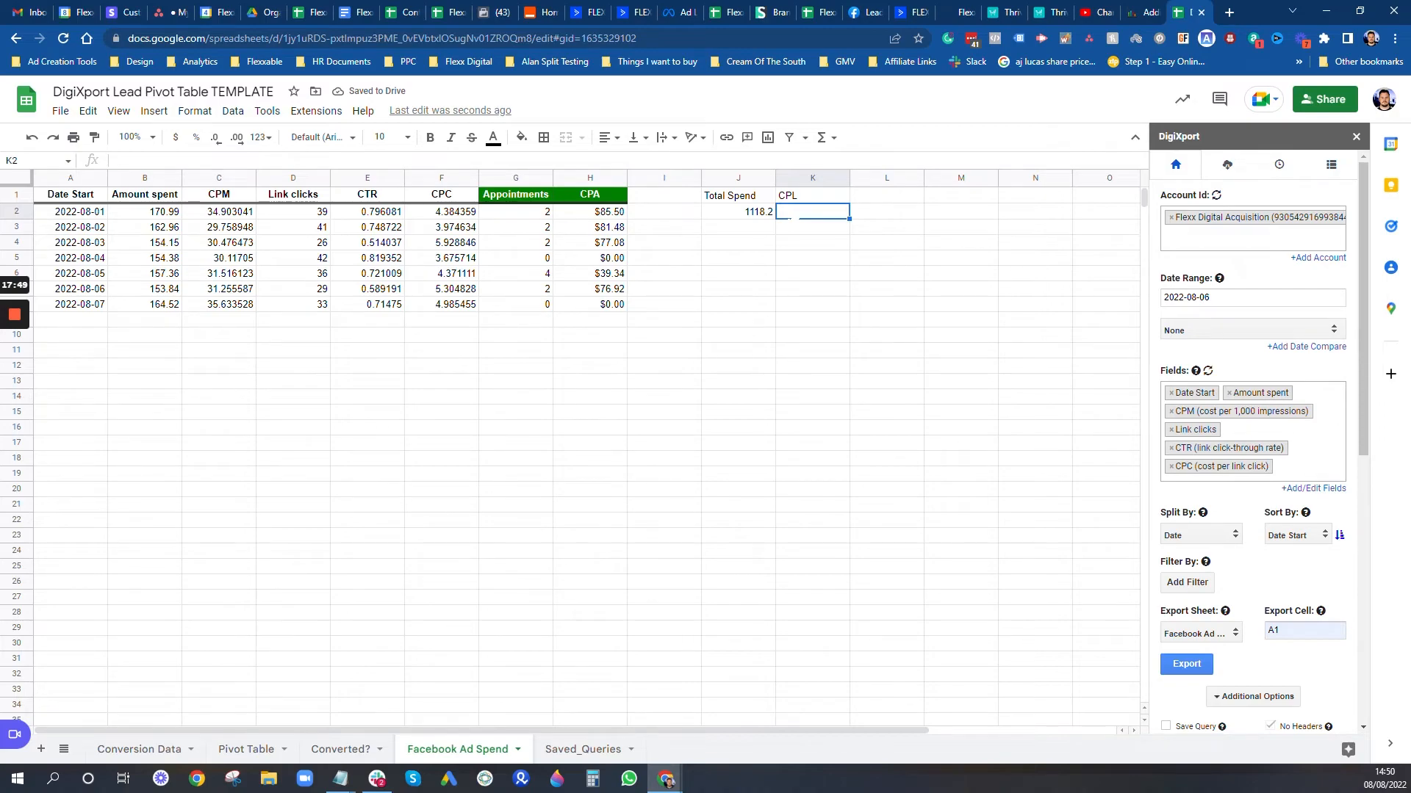
left_click(805, 196)
type("Apppointments")
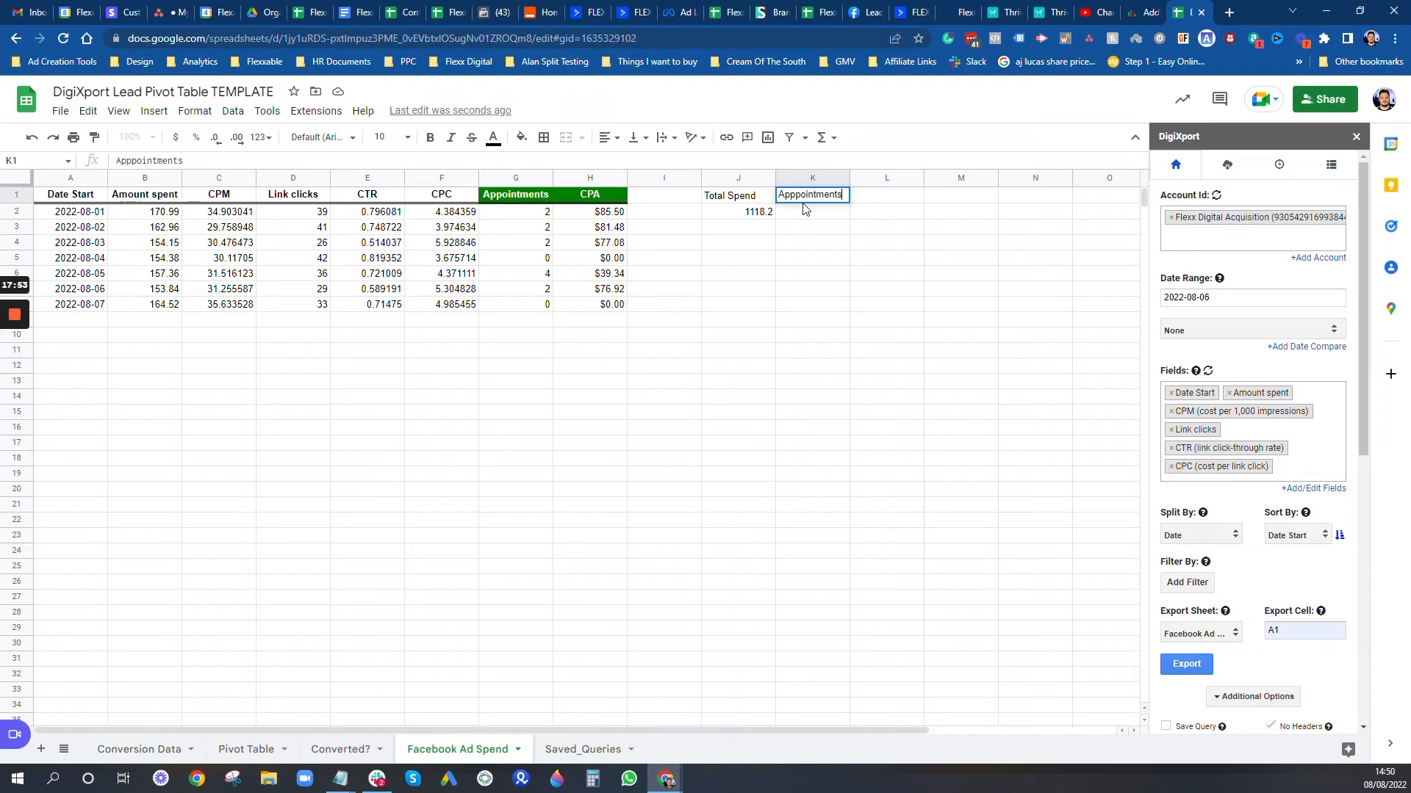
left_click(801, 195)
key("BackSpace")
left_click(902, 200)
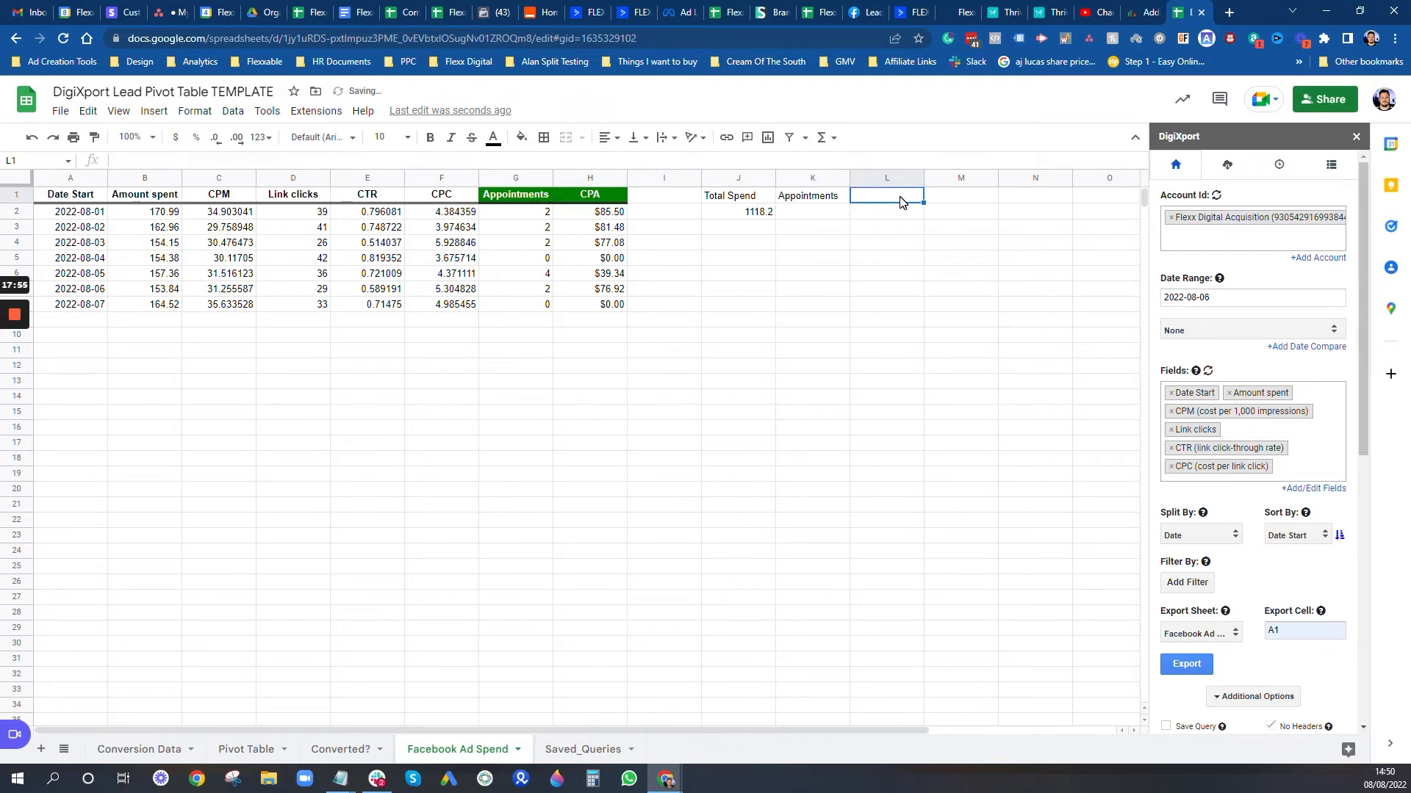
type("CPA")
key("Return")
Step: Enter =SUM(G2:G) in K2 (12) and =J2/K2 in L2 (93.18333333)
left_click(805, 213)
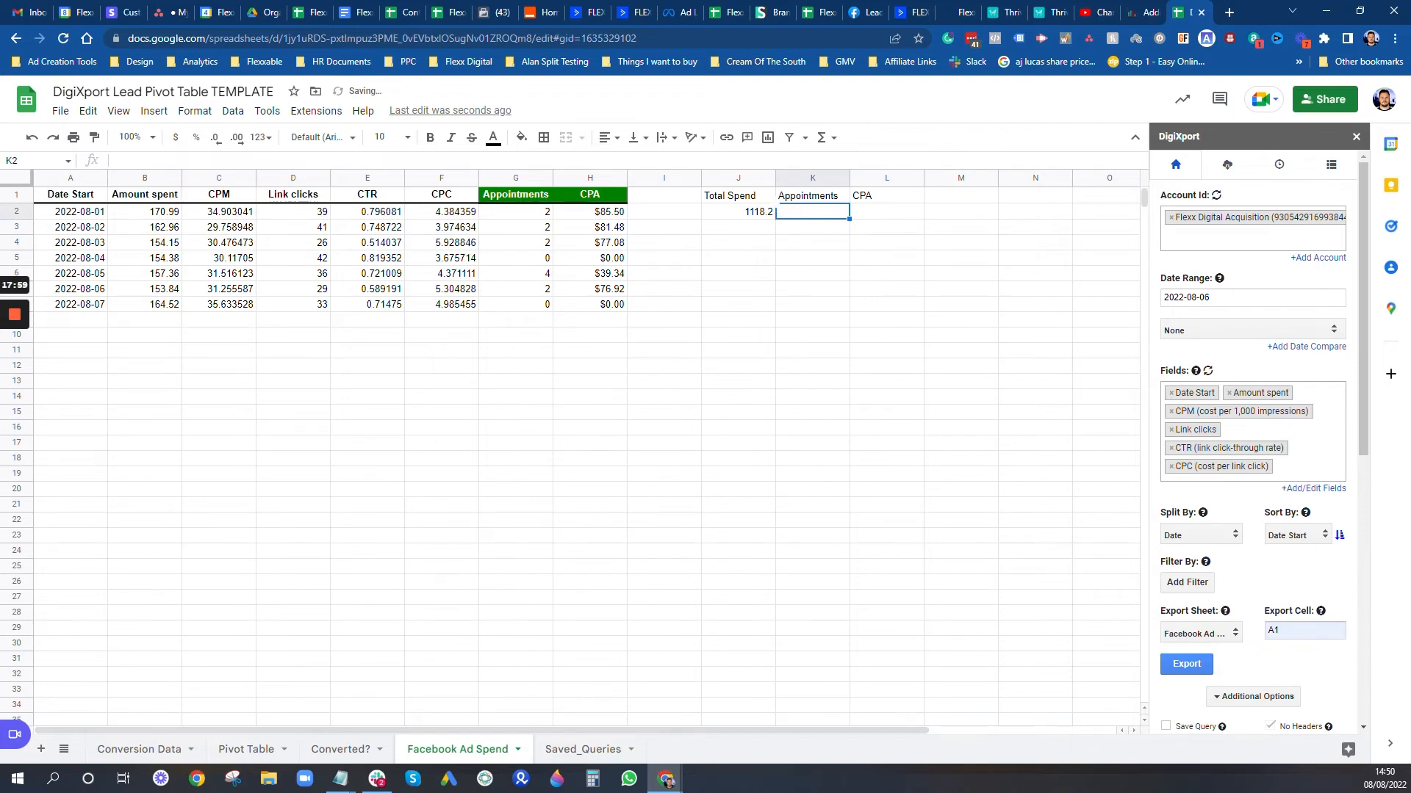
type("=SUM(")
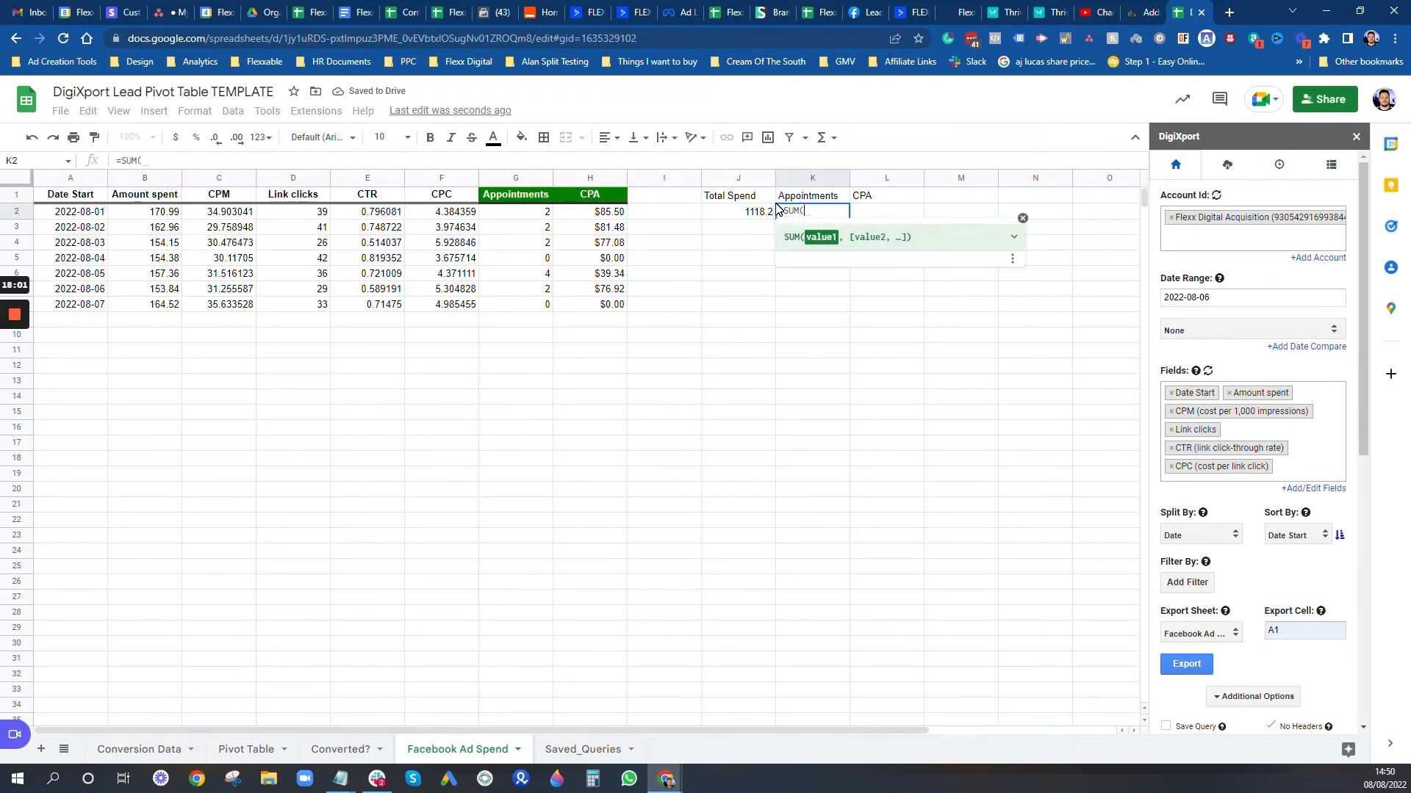
left_click(520, 212)
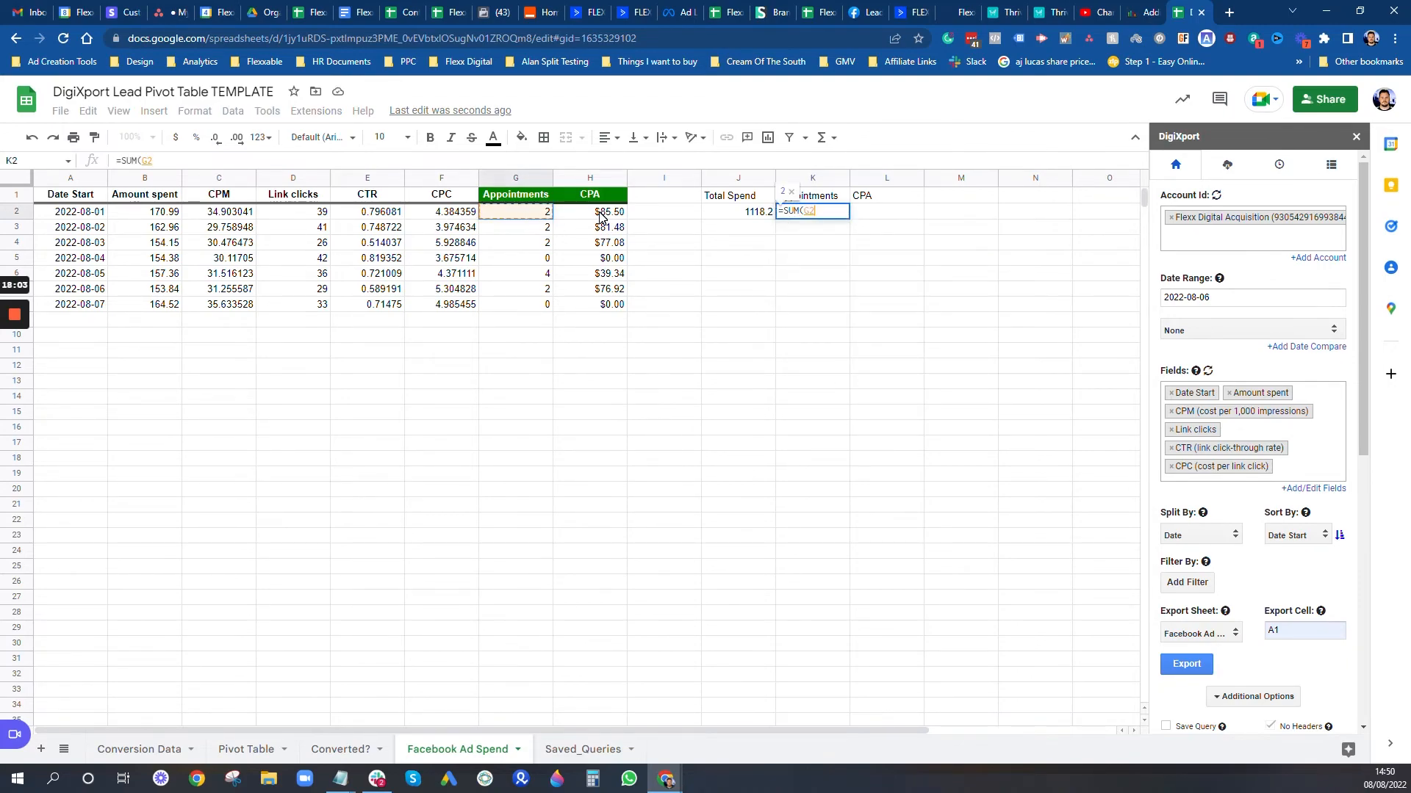
type(":")
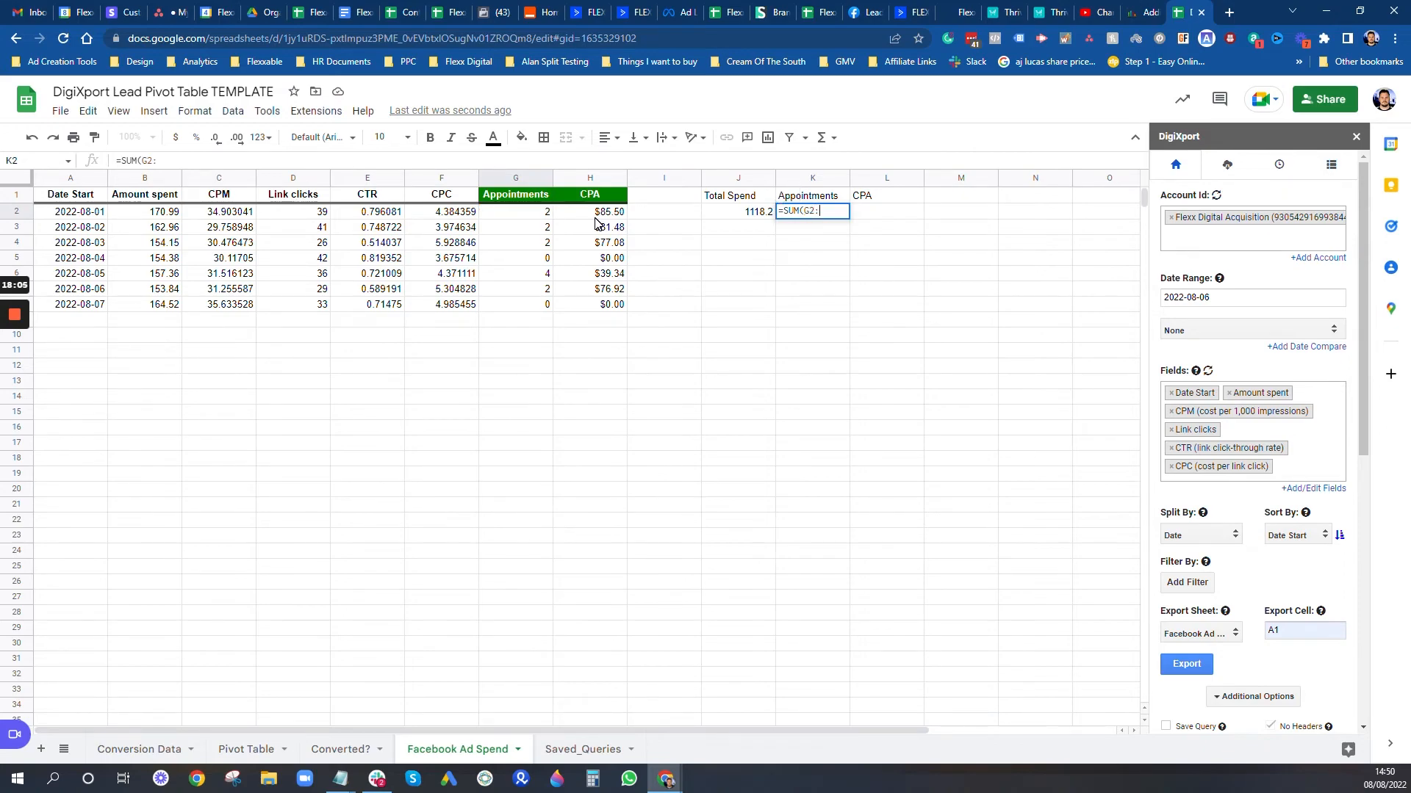
type("G)")
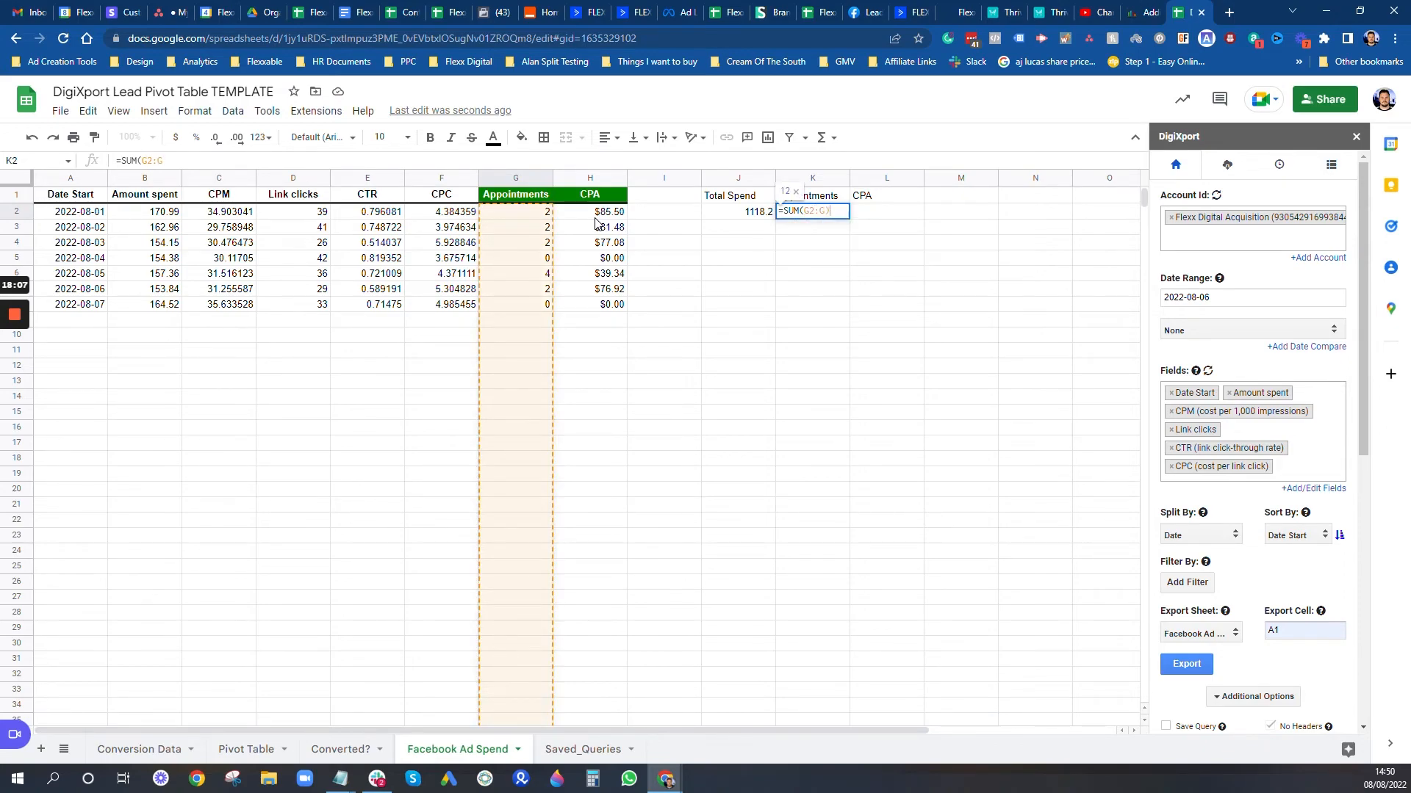
key("Return")
left_click(890, 220)
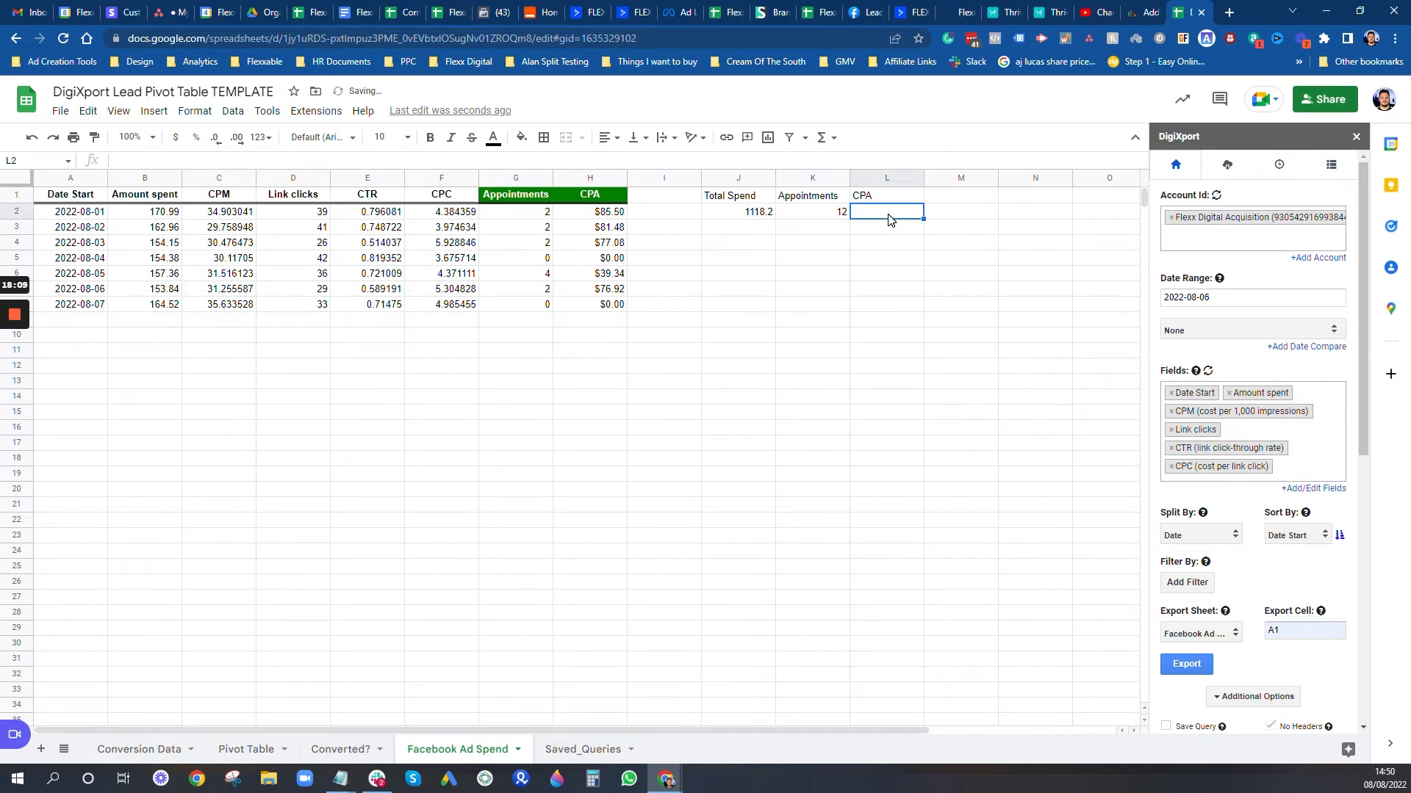
type("=")
left_click(770, 213)
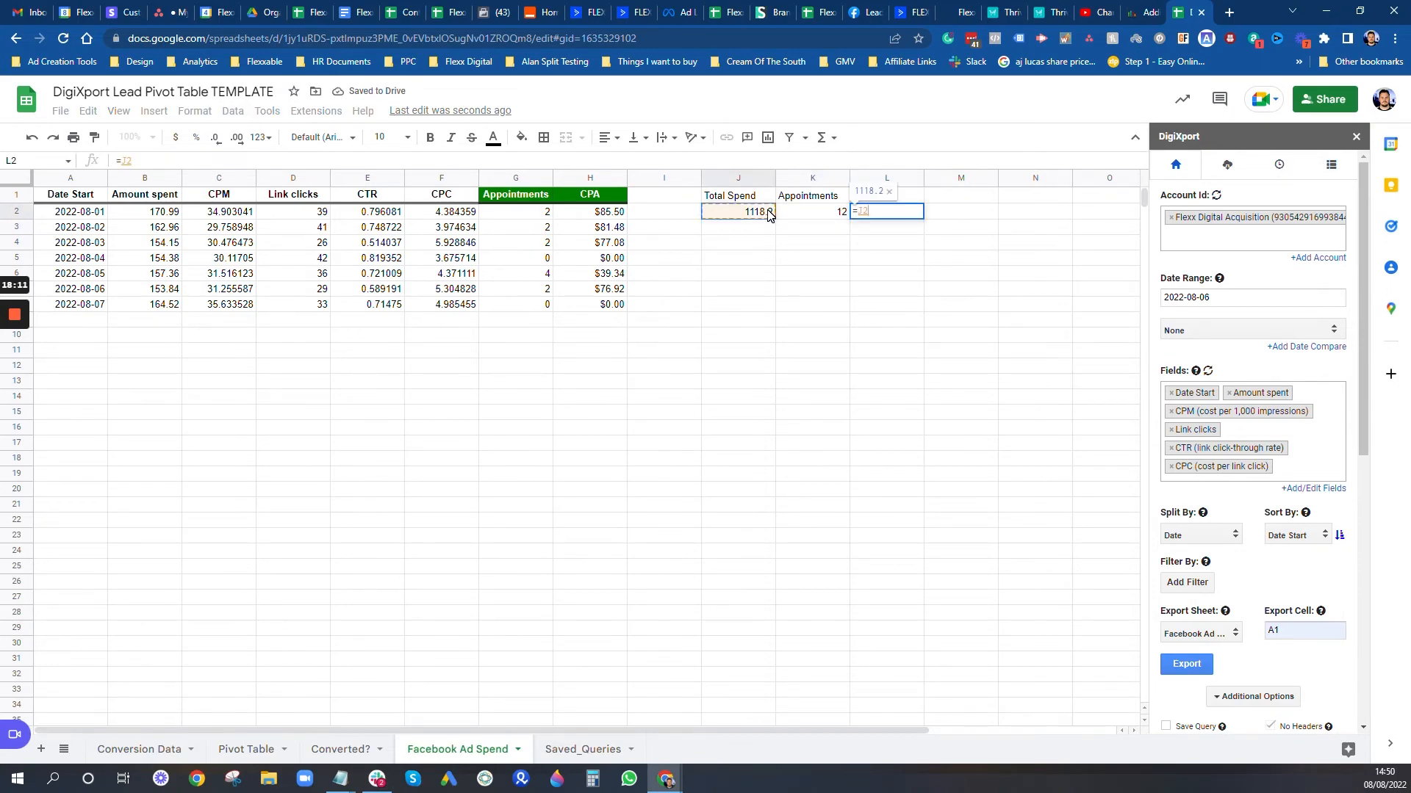
type("/")
left_click(826, 218)
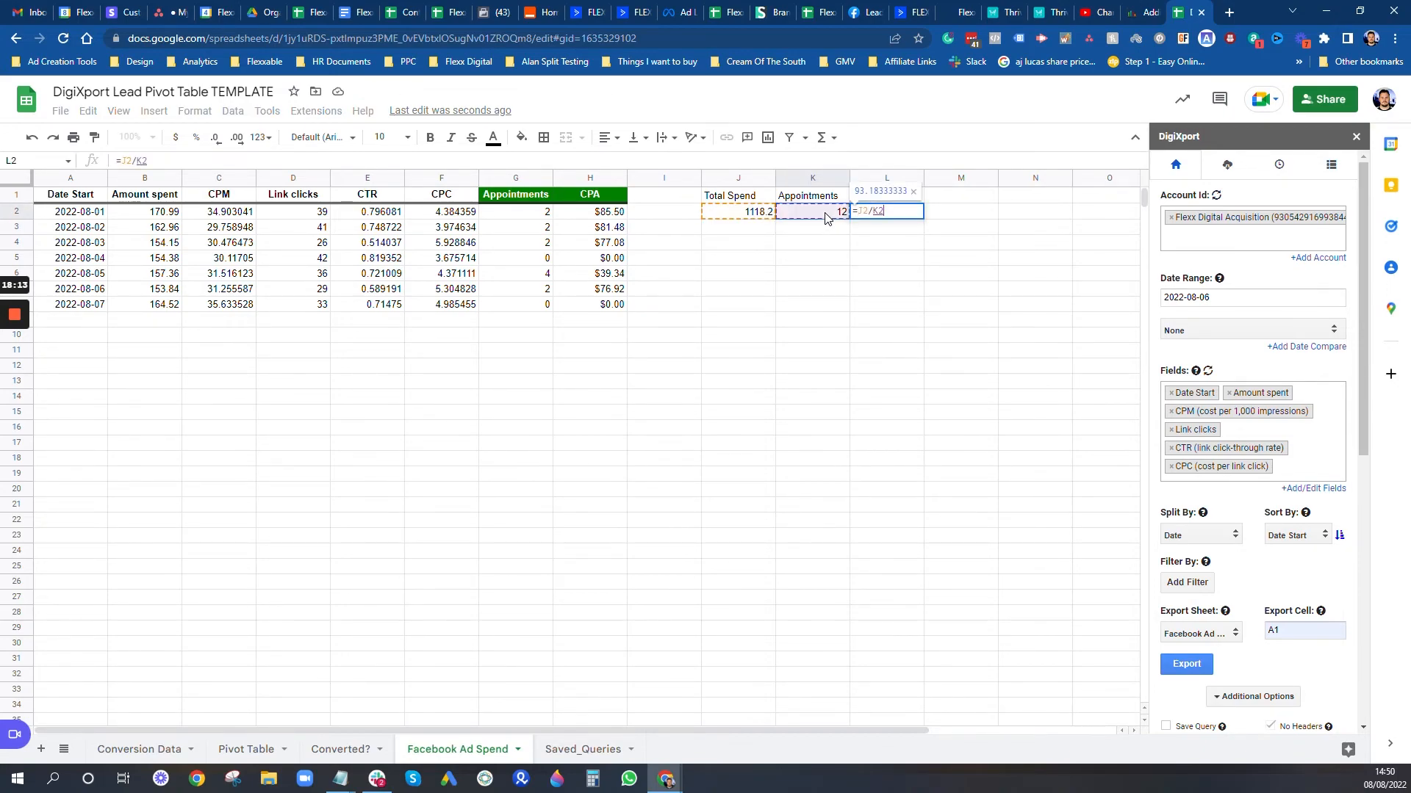
key("Return")
key("Up")
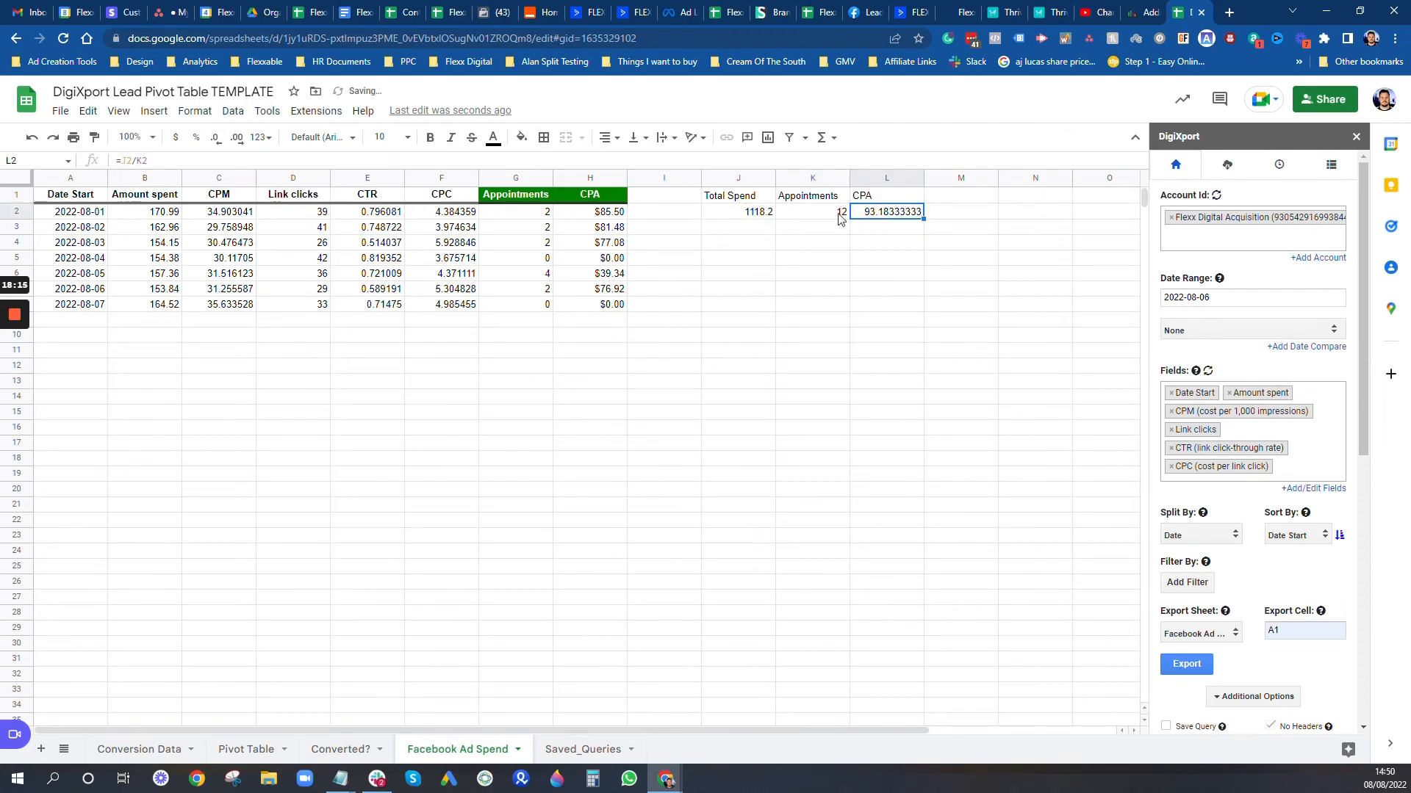
left_click_drag(753, 214, 797, 212)
Step: Centre-align the summary headings and values in J1:L2
left_click_drag(886, 213, 757, 213)
left_click(607, 137)
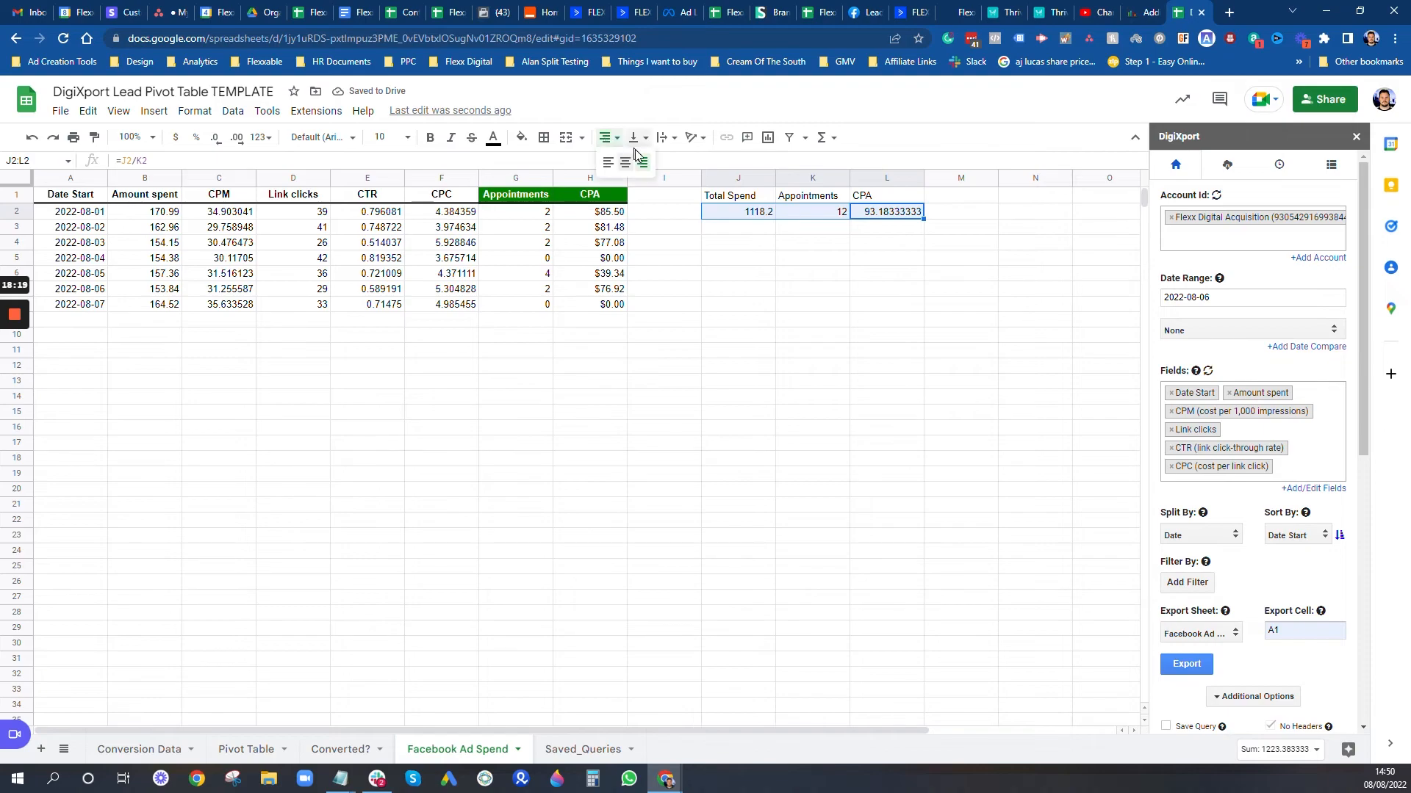
left_click(625, 163)
left_click_drag(747, 196, 866, 198)
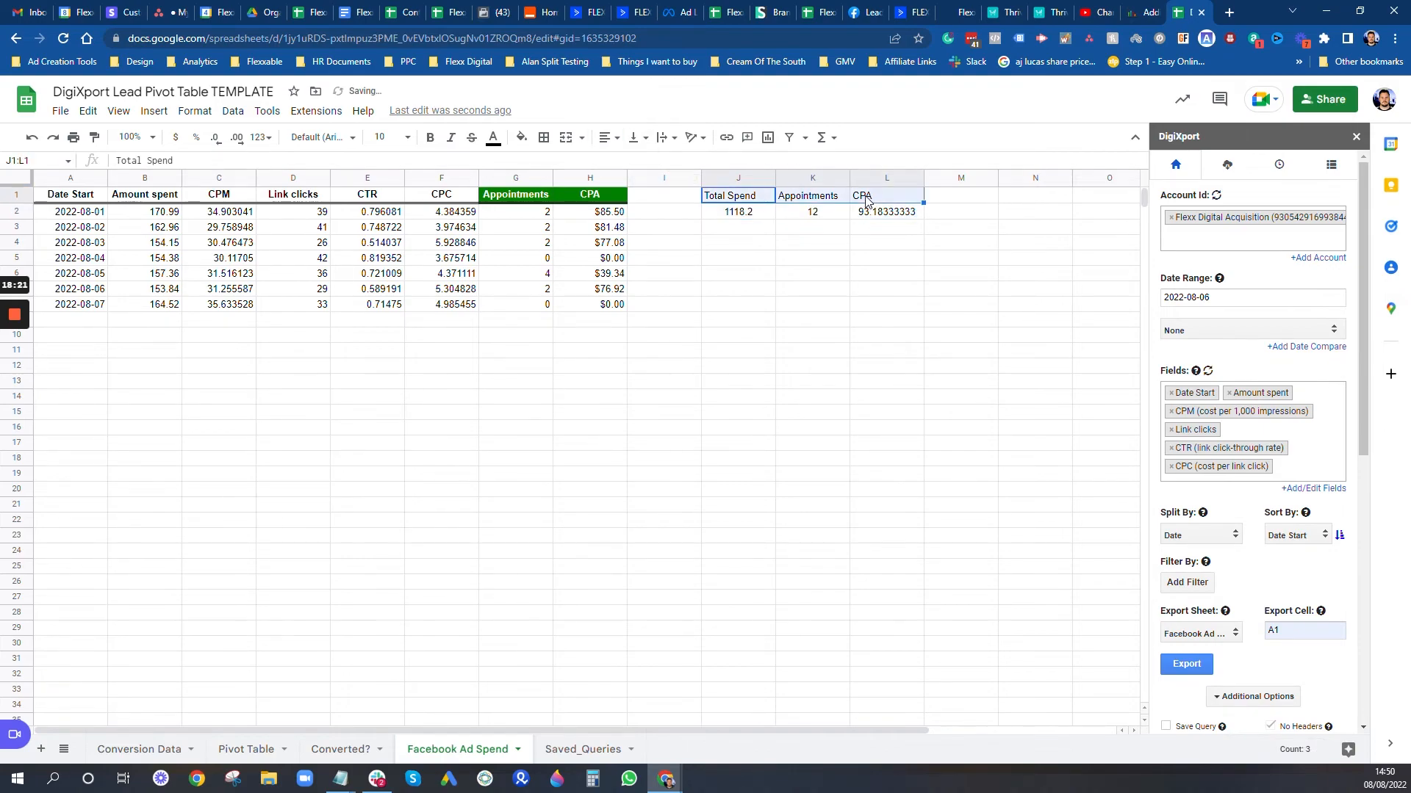
left_click(607, 139)
left_click(625, 163)
left_click(728, 229)
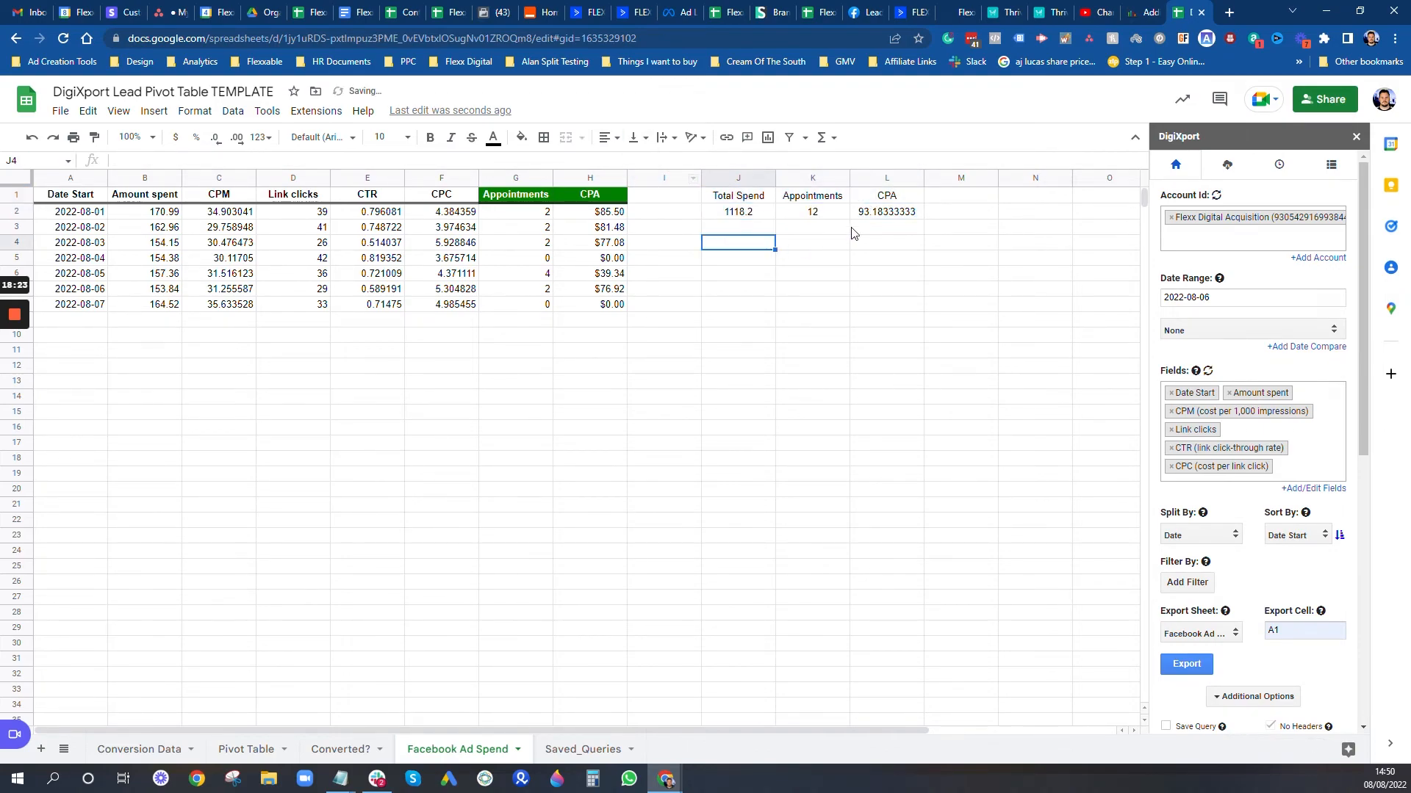
Step: Format the CPA in L2 and Total Spend in J2 as $ currency
left_click(892, 213)
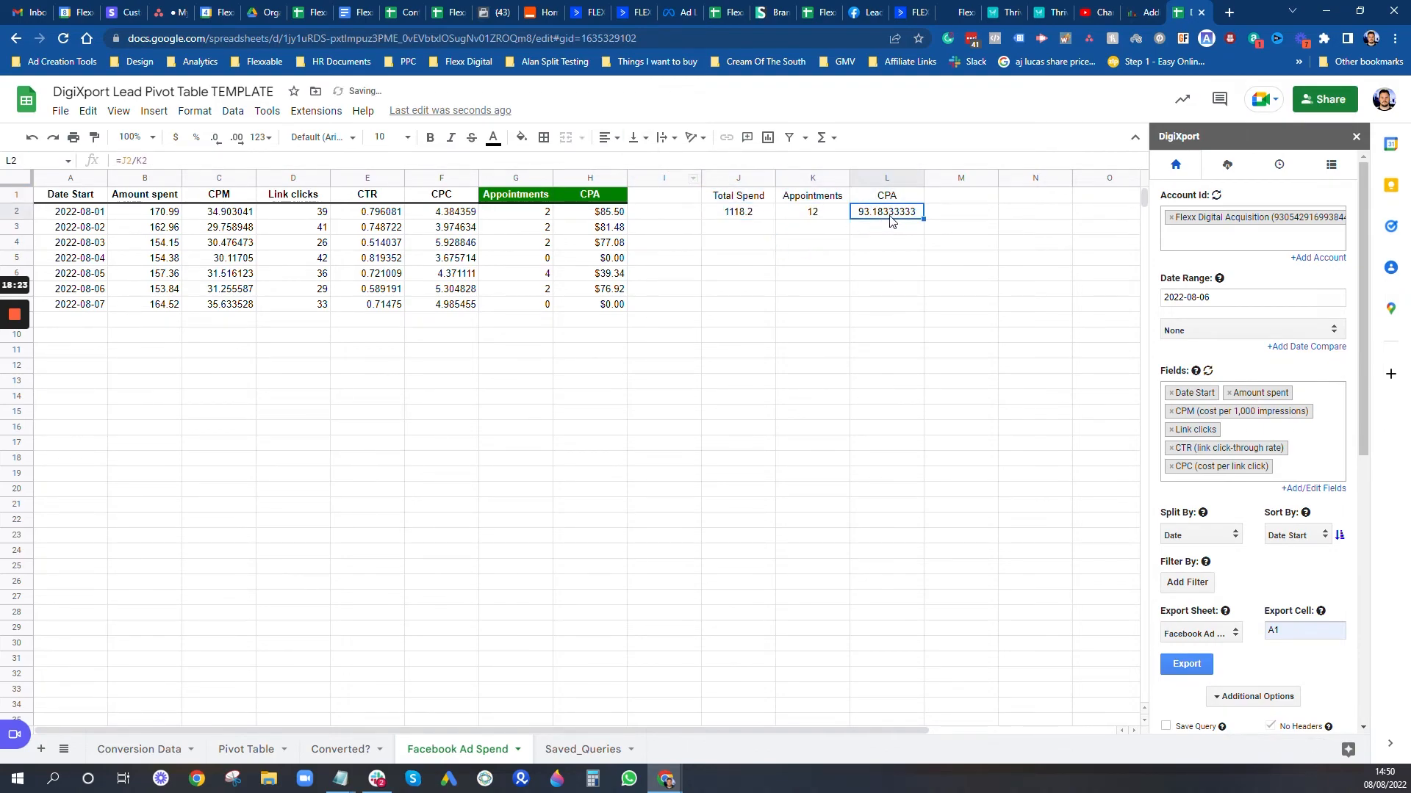
left_click(175, 137)
left_click(735, 214)
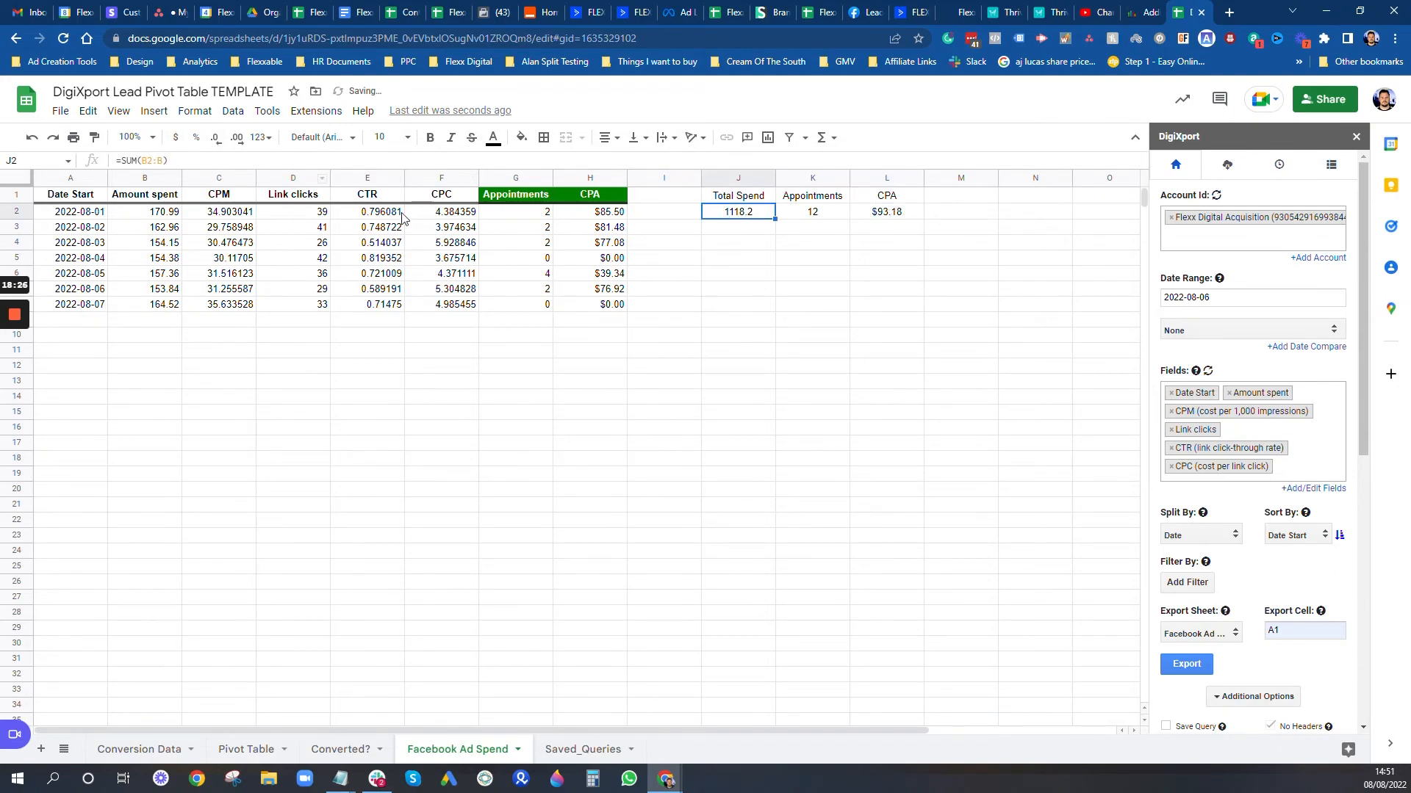
left_click(176, 137)
left_click(837, 308)
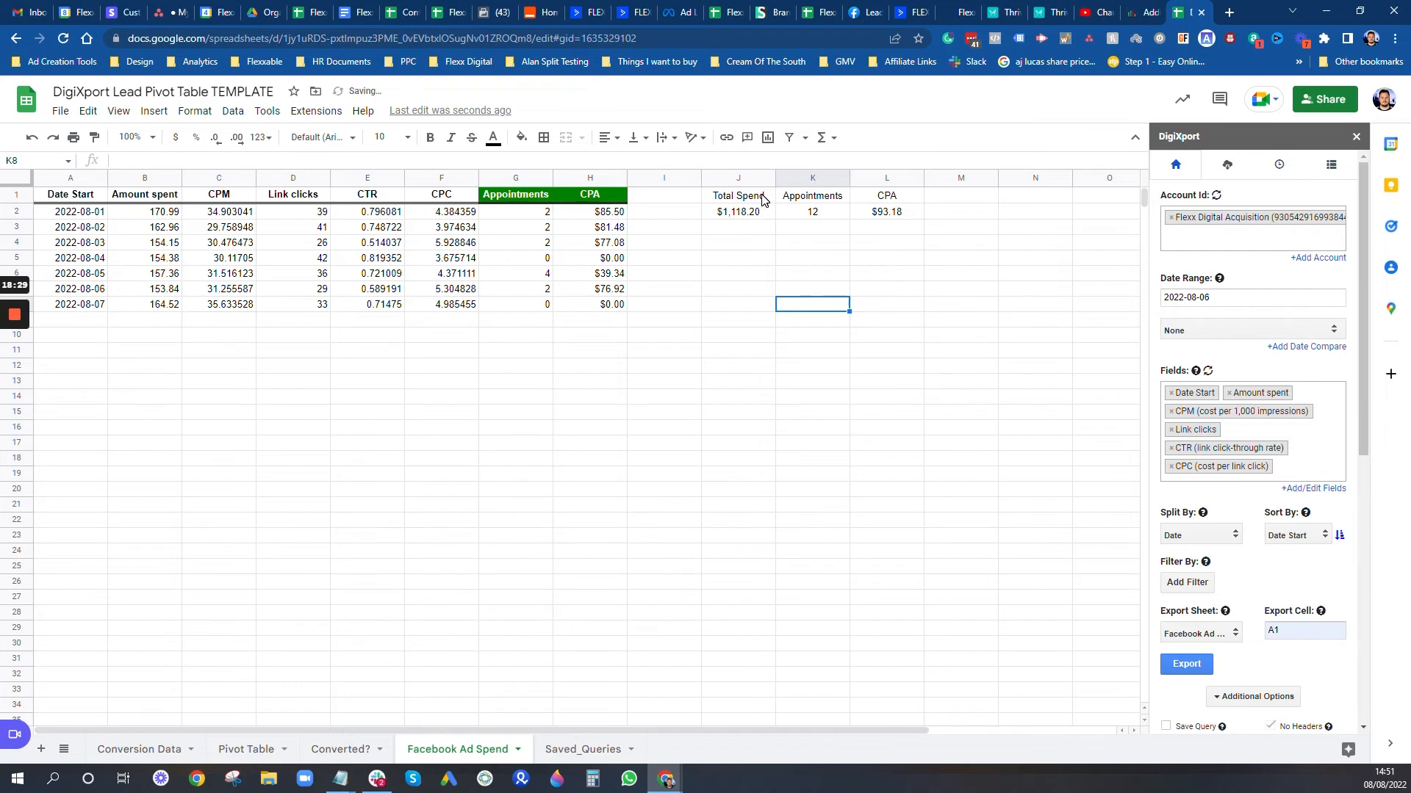
Step: Give the J1:L2 summary box a black fill with bold white text
left_click_drag(764, 197, 885, 213)
left_click(500, 140)
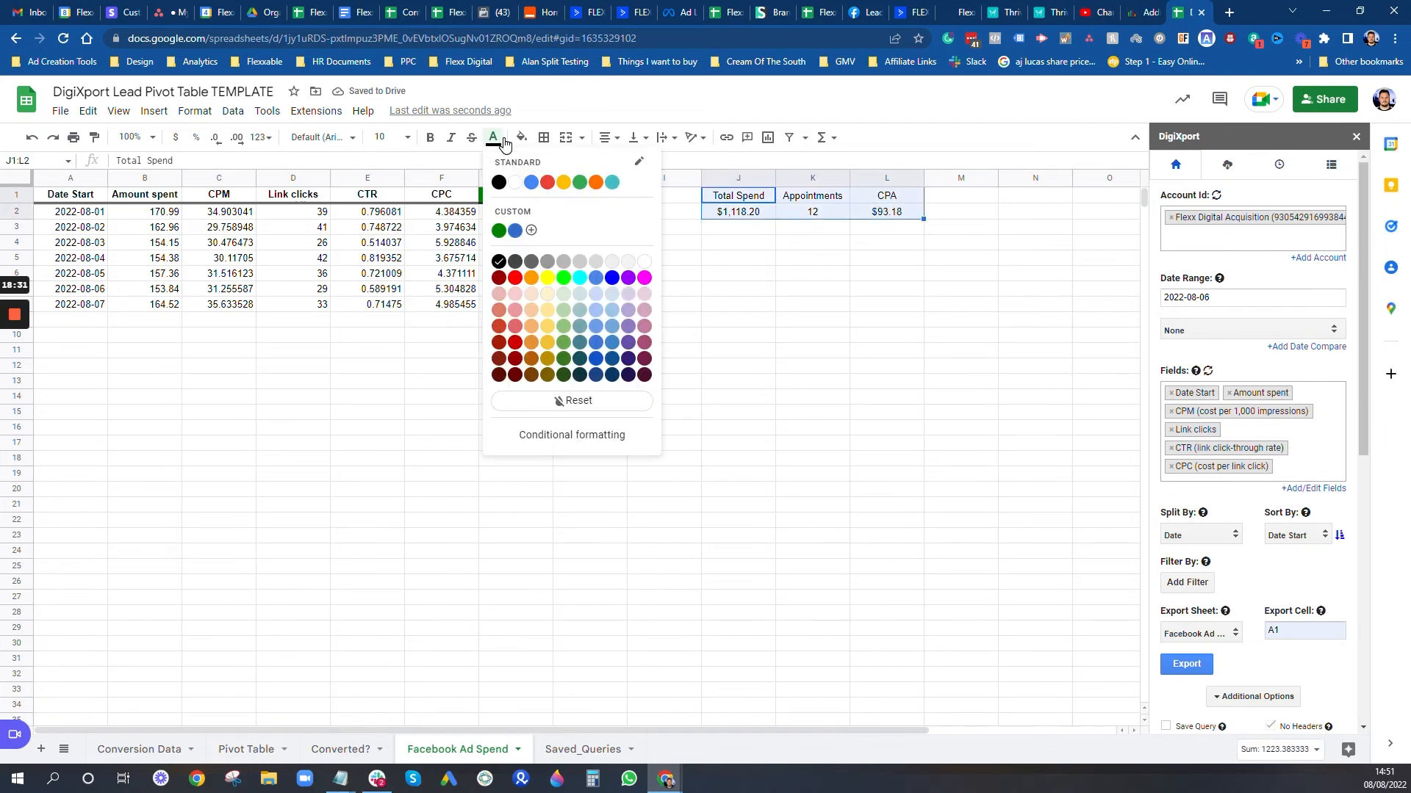
left_click(498, 265)
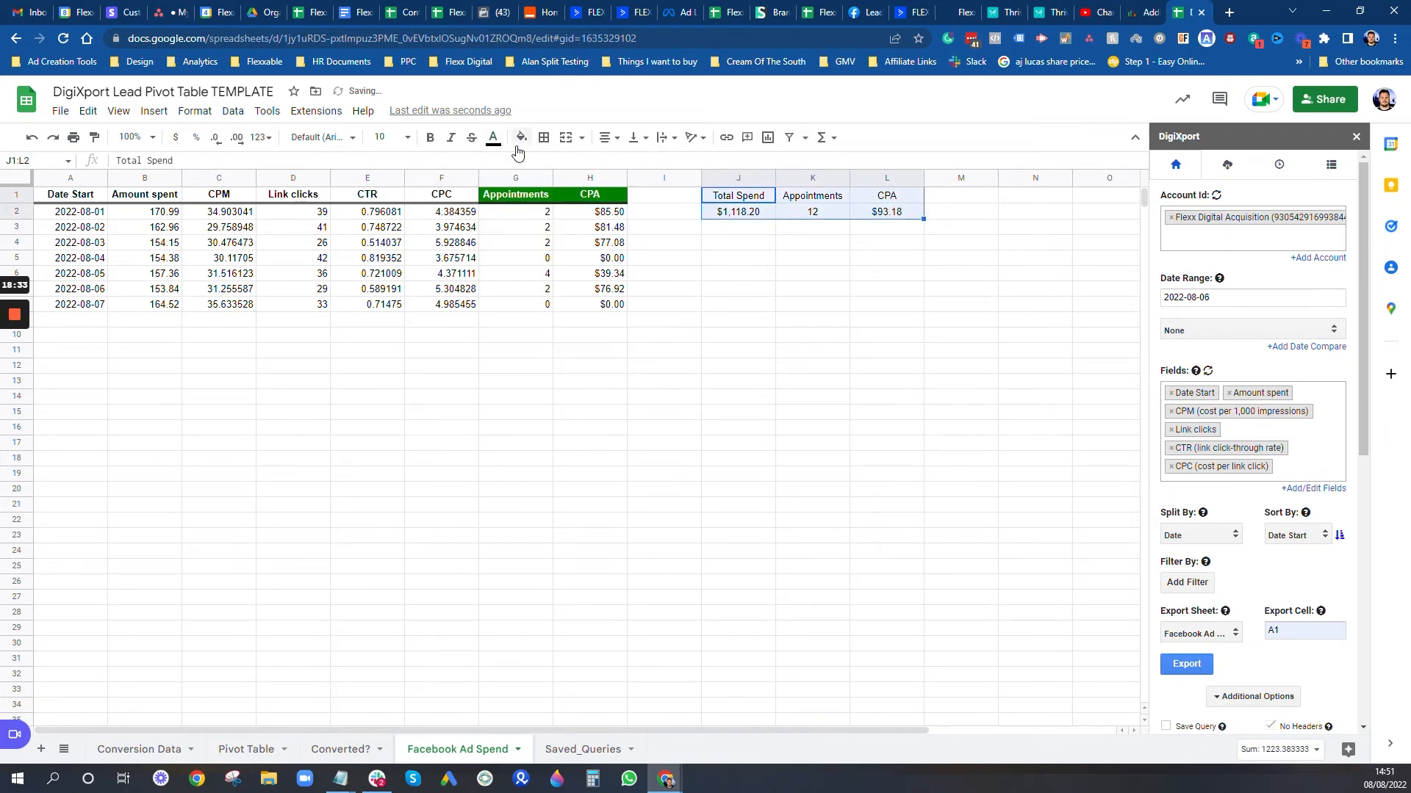
left_click(521, 137)
left_click(528, 182)
left_click(498, 139)
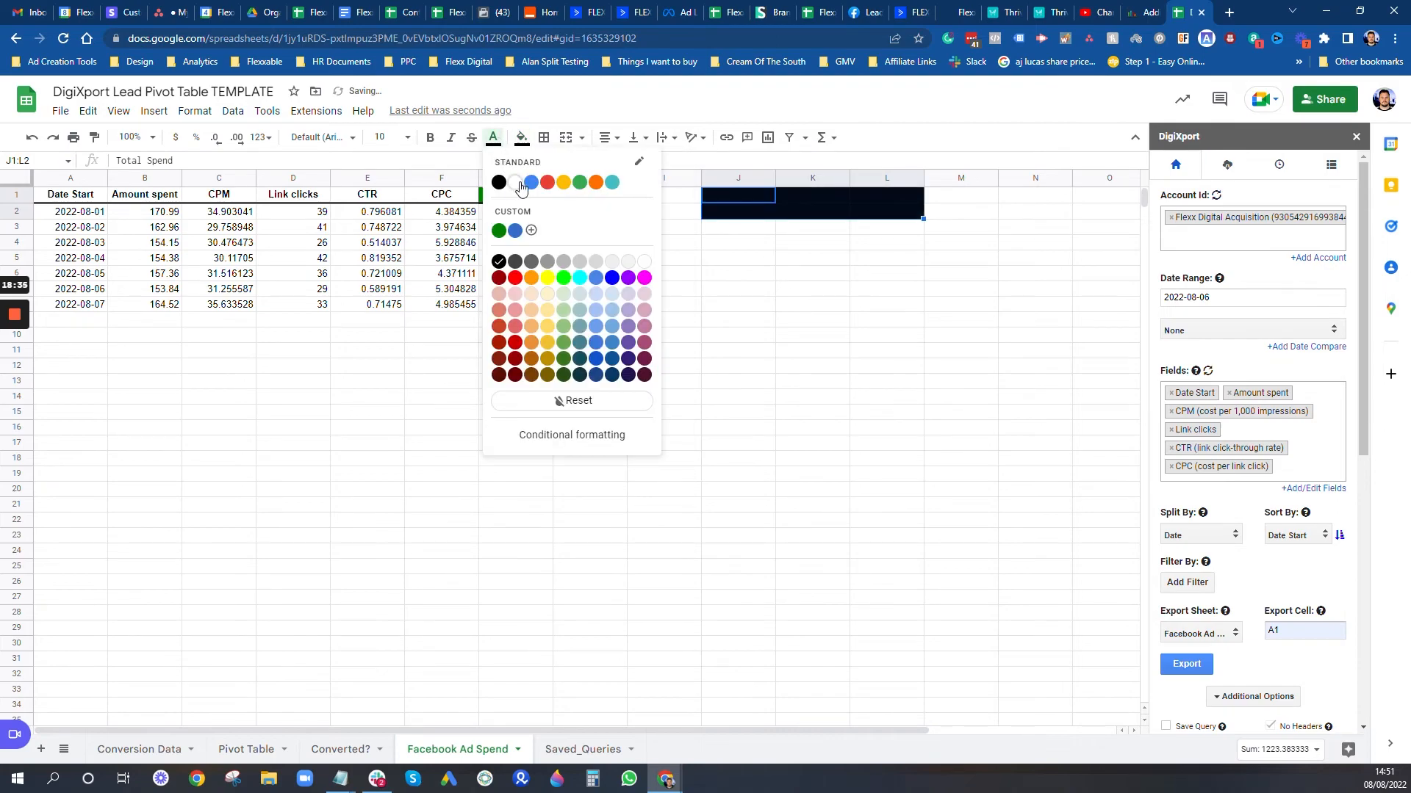
left_click(623, 183)
left_click(430, 138)
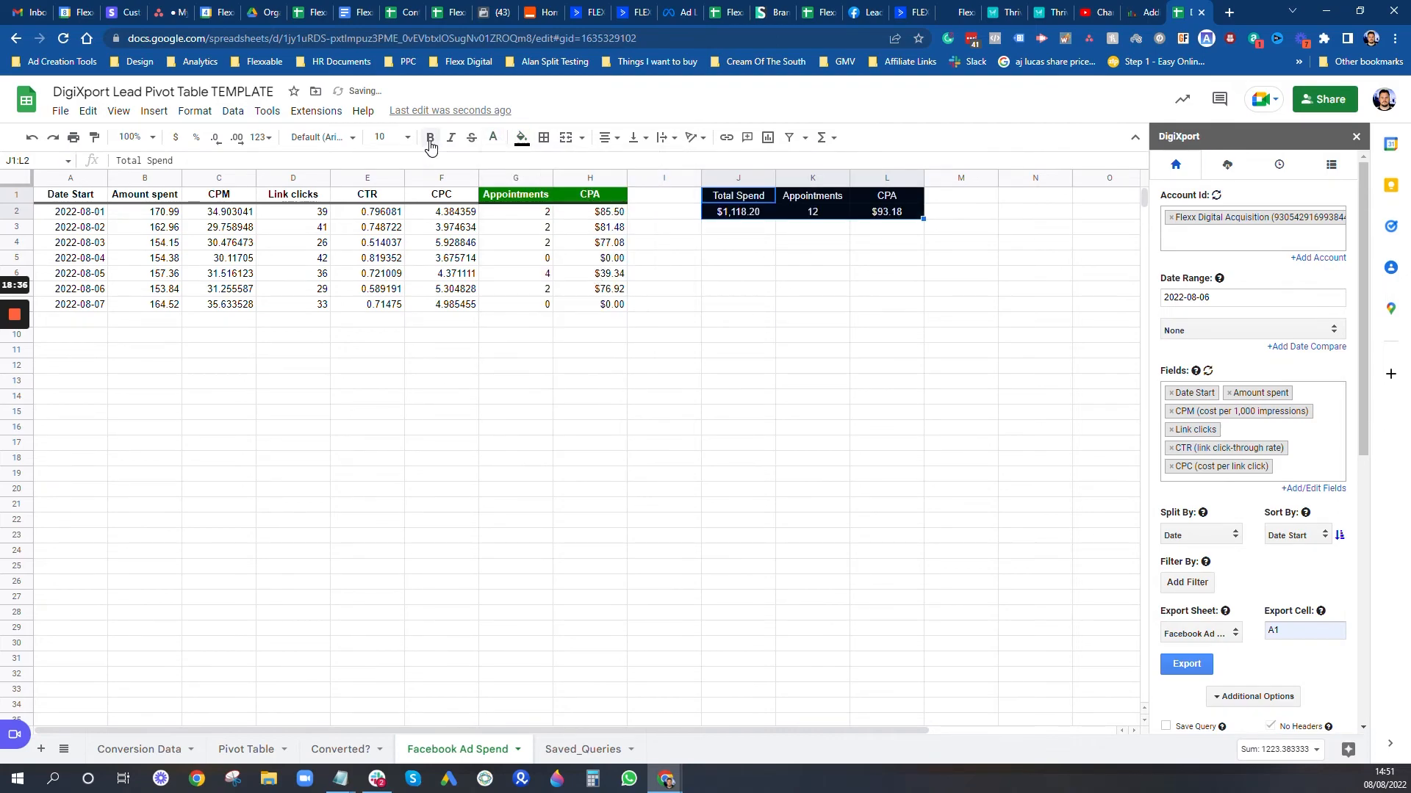
left_click(756, 305)
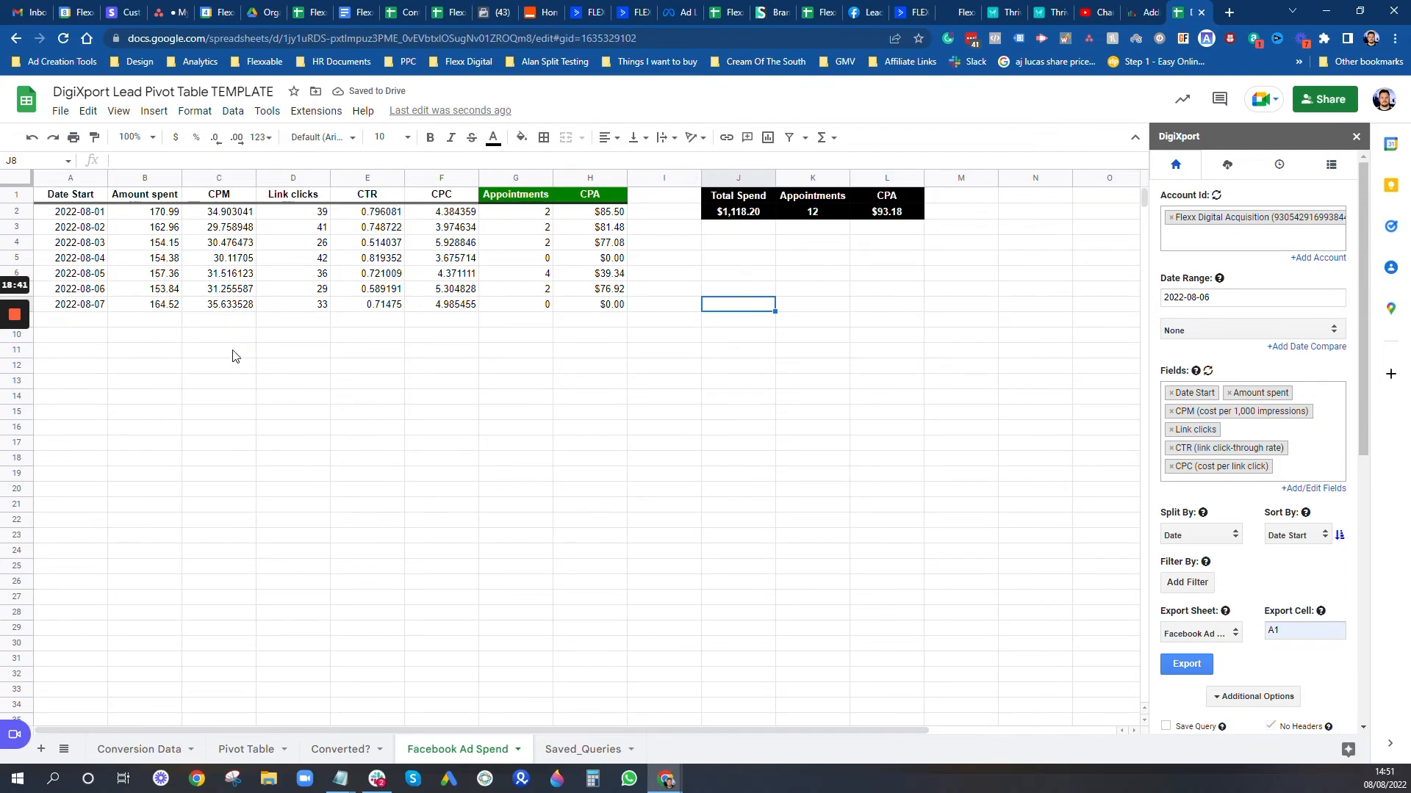
left_click(104, 321)
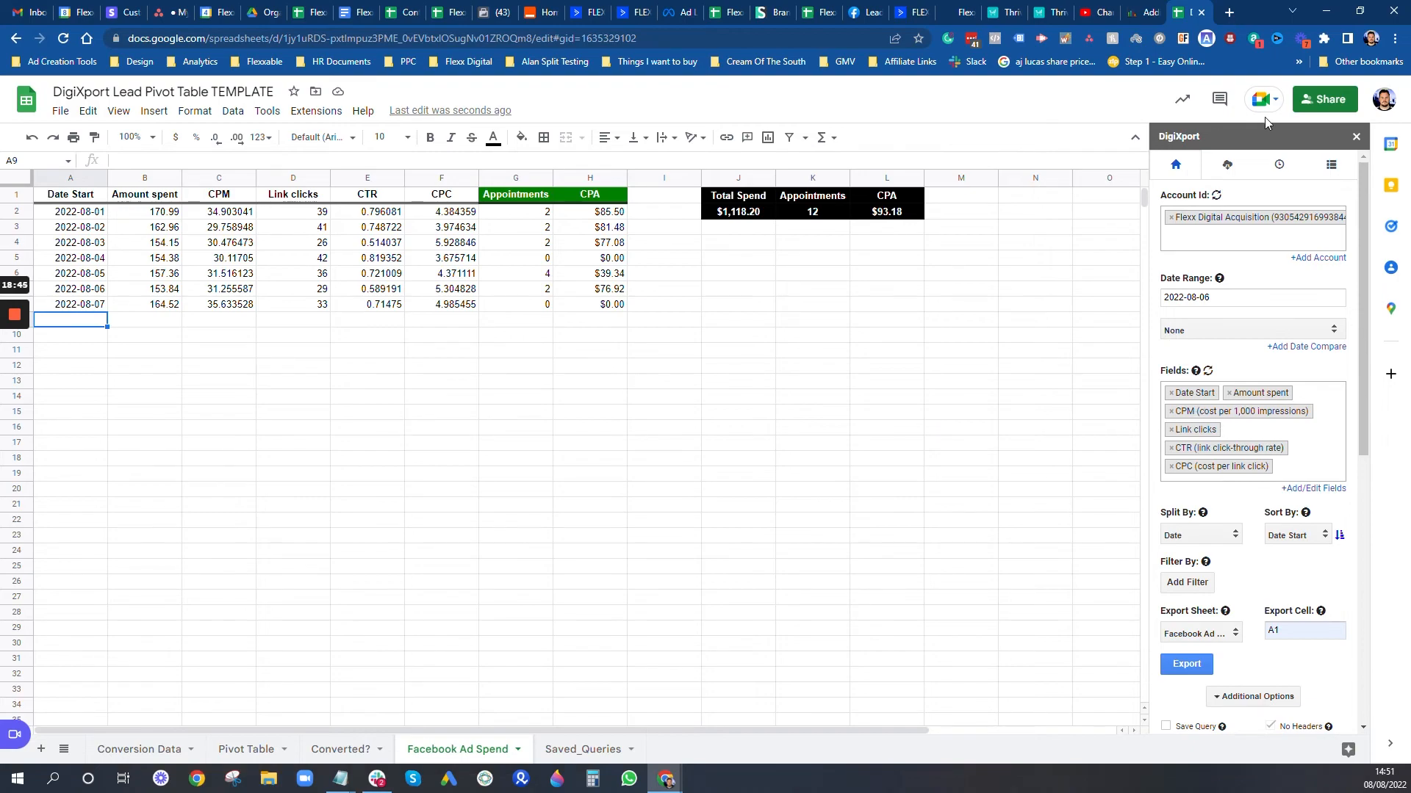
Step: Change G8's COUNTIFS date from 08/08/2022 to 07/08/2022 so it counts 4 appointments
left_click(1279, 165)
left_click(1173, 167)
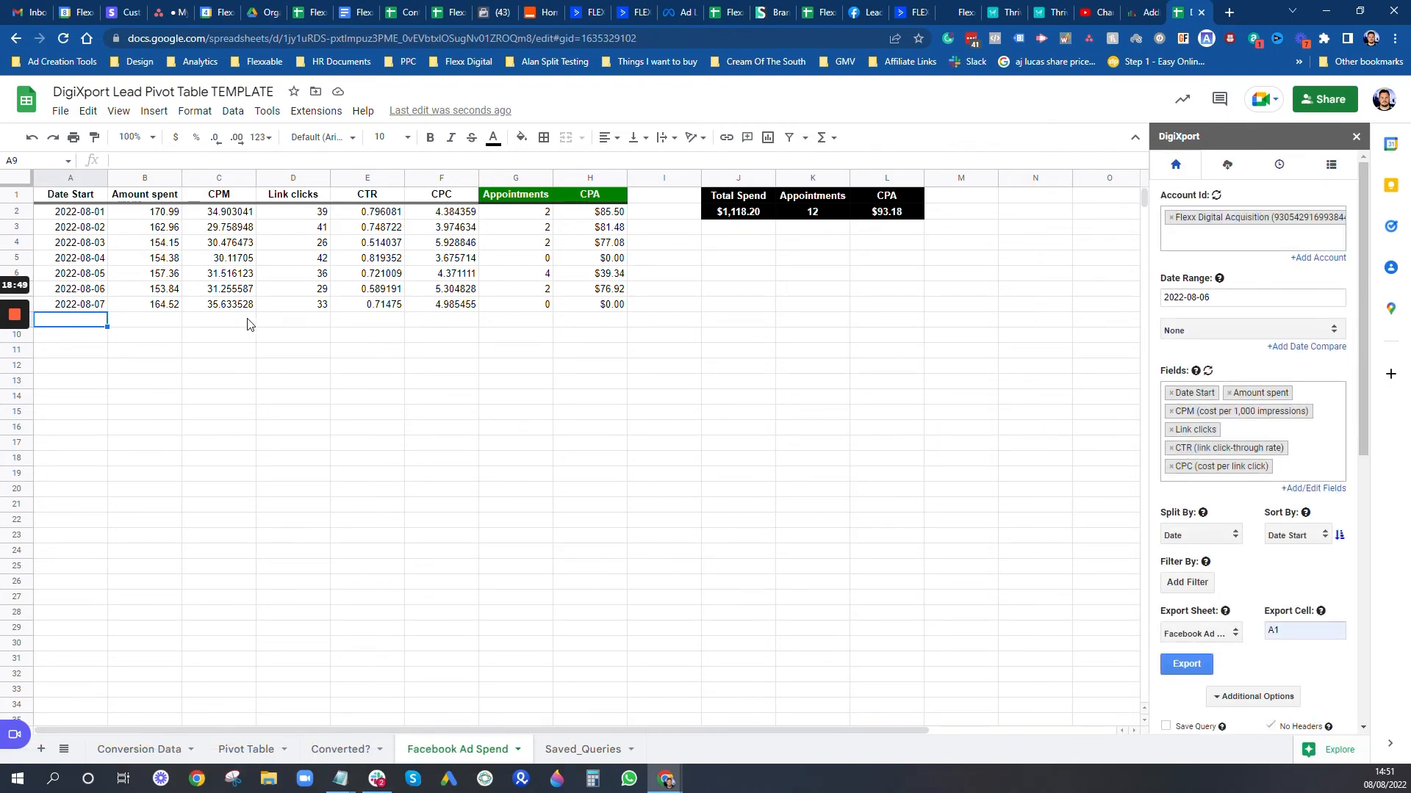
left_click(515, 309)
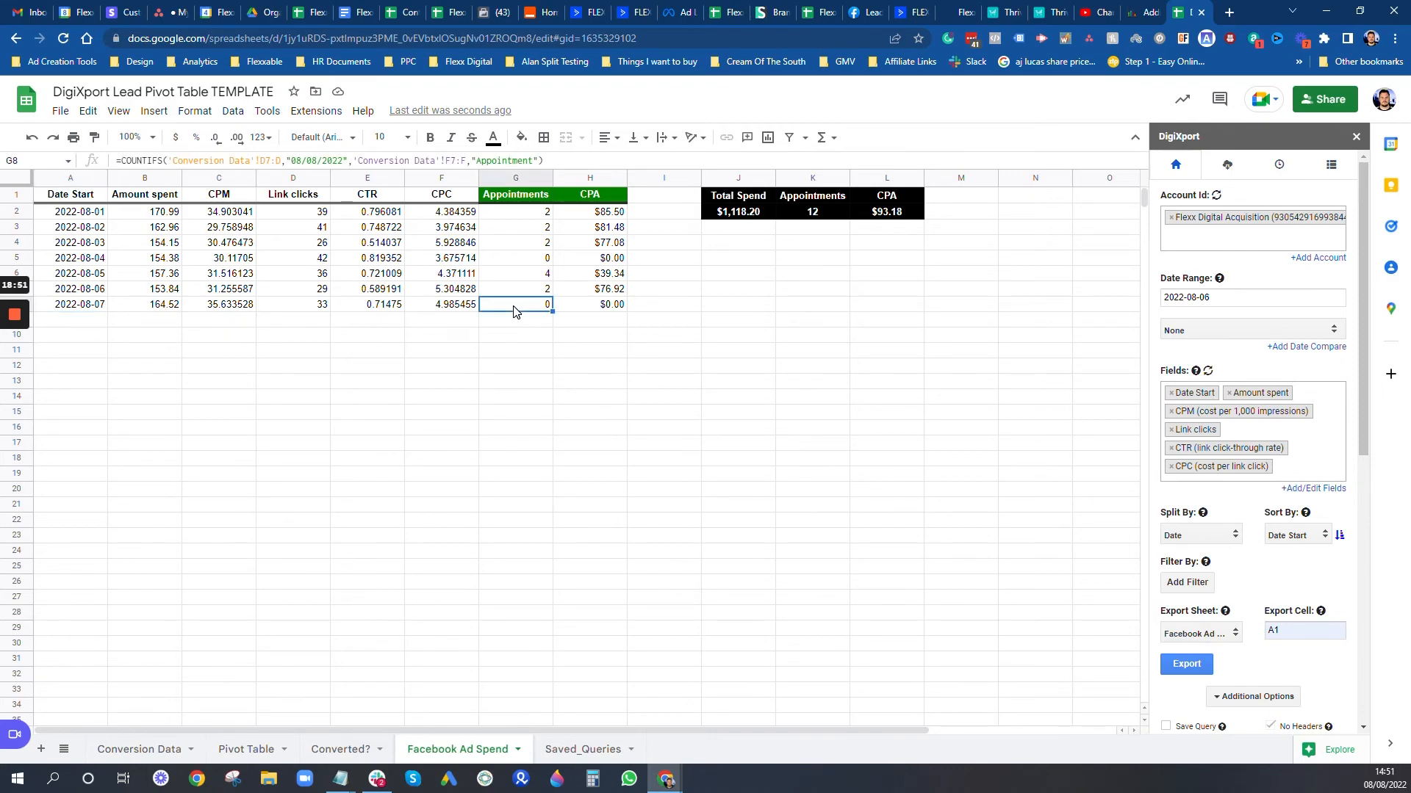
left_click(297, 161)
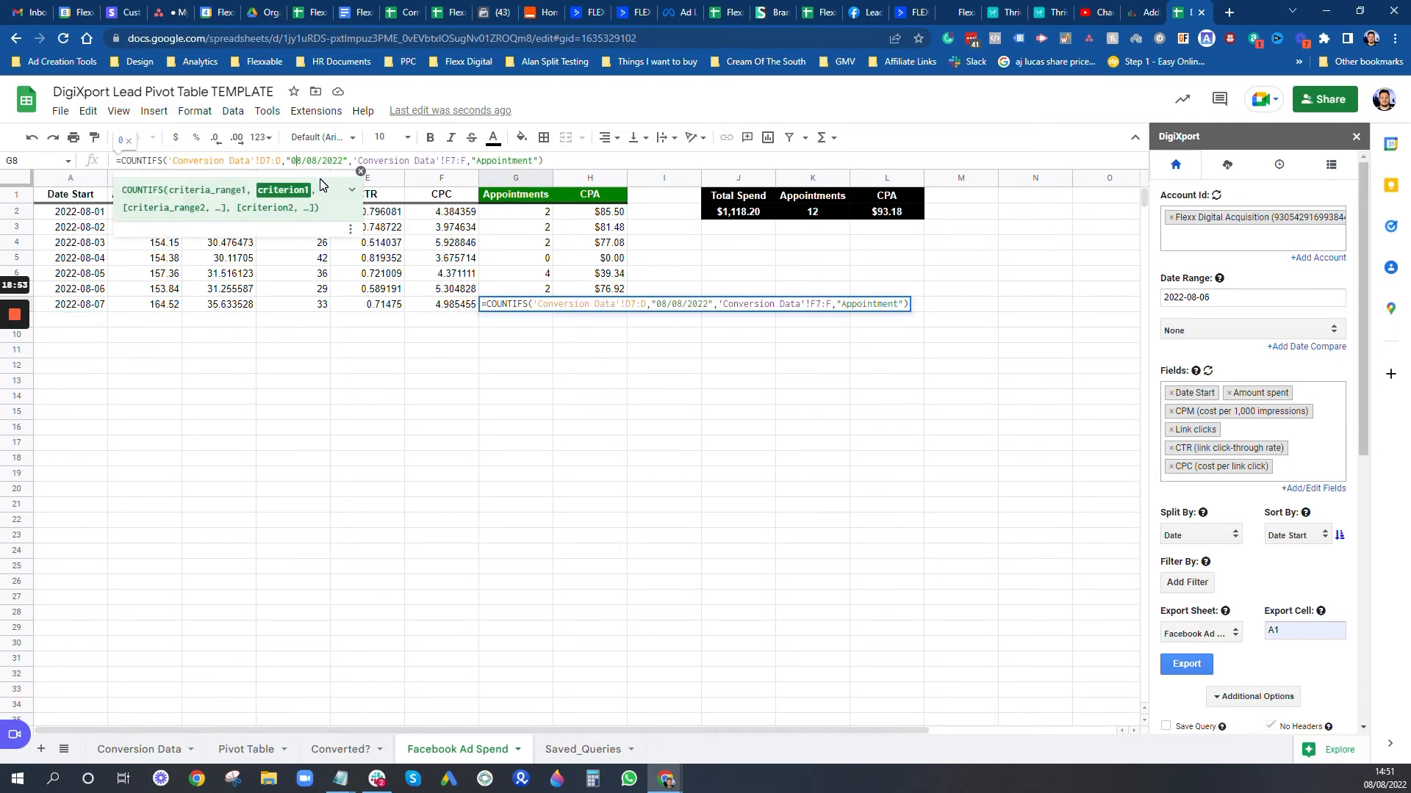
key("Delete")
type("7")
key("Return")
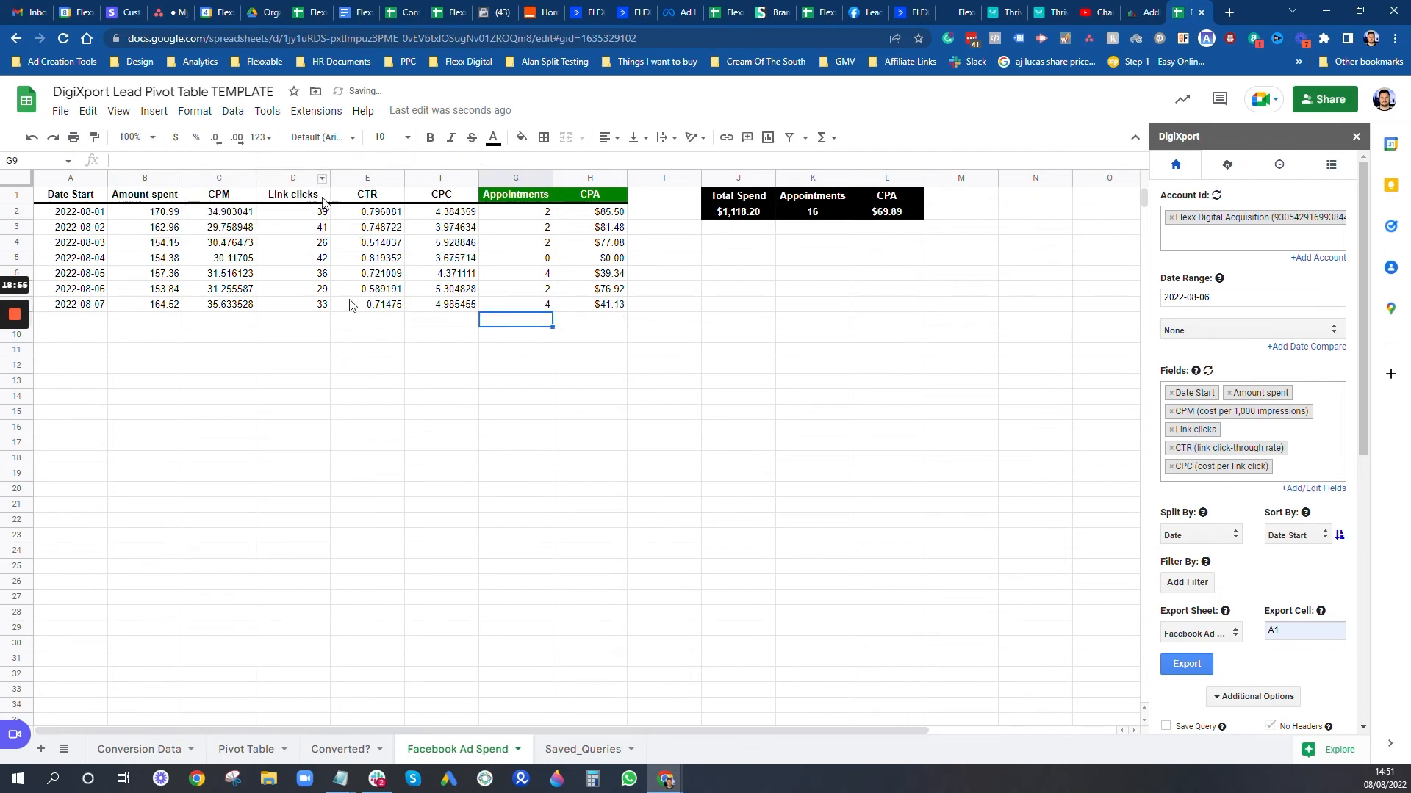
left_click(751, 297)
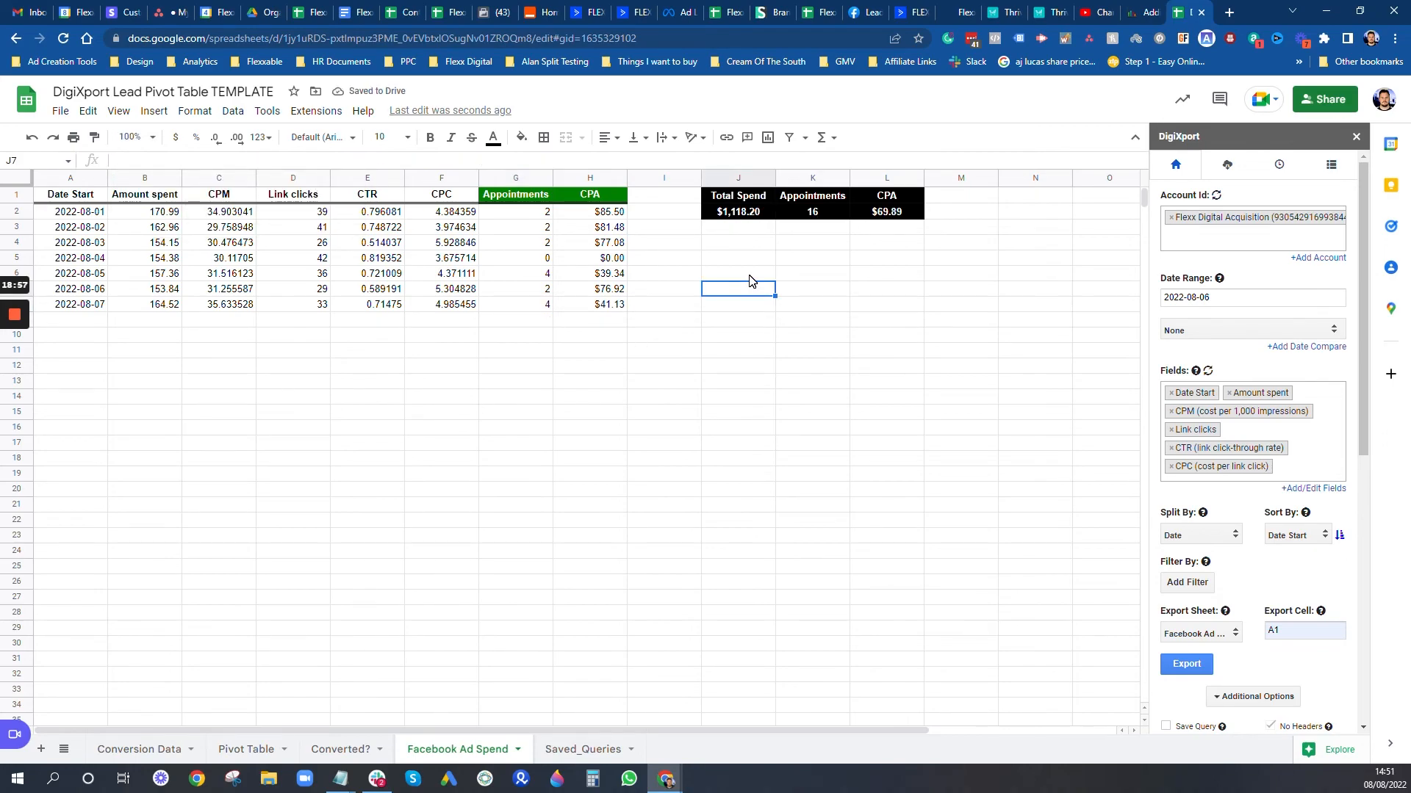